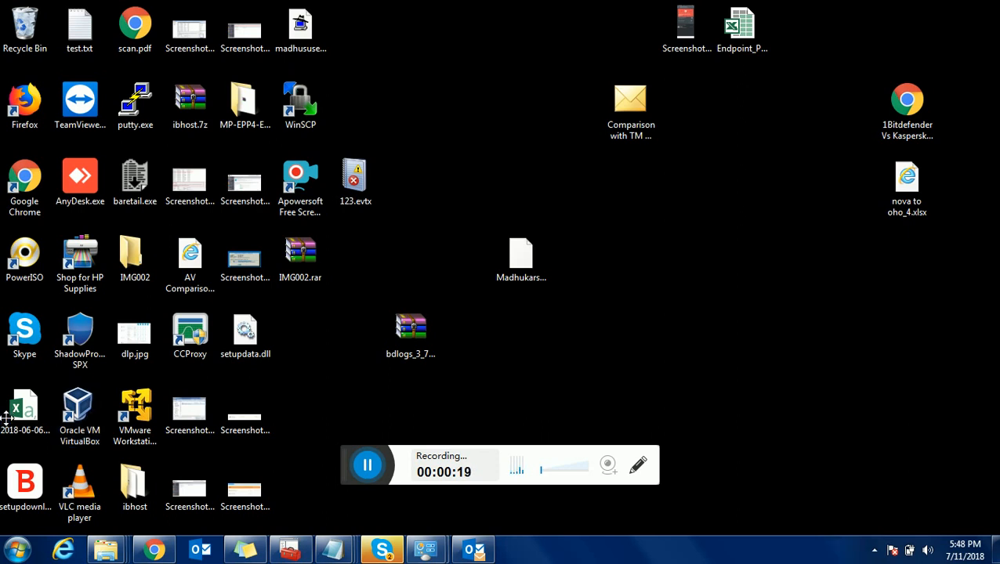
- Open a blank Notepad document and write "Data in Motion" on the first line
{"action": "key", "text": "super+r"}
{"action": "key", "text": "Return"}
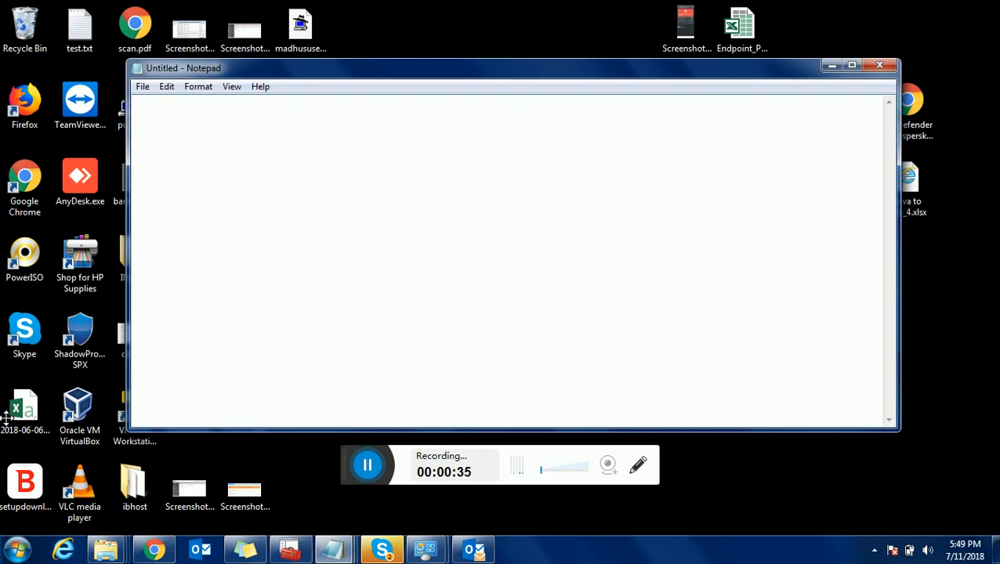
{"action": "type", "text": "DATa"}
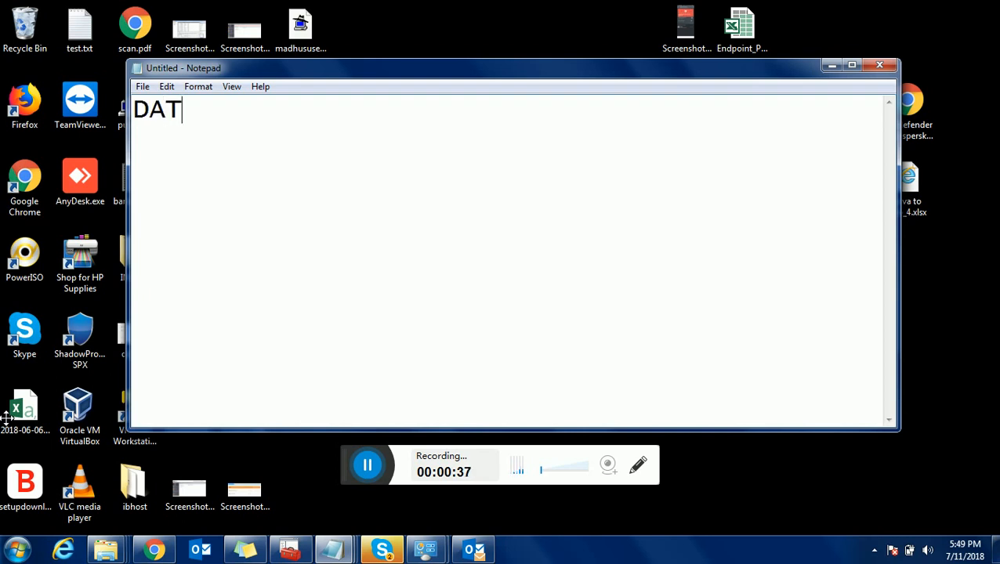
{"action": "key", "text": "BackSpace"}
{"action": "key", "text": "BackSpace"}
{"action": "key", "text": "BackSpace"}
{"action": "key", "text": "BackSpace"}
{"action": "key", "text": "BackSpace"}
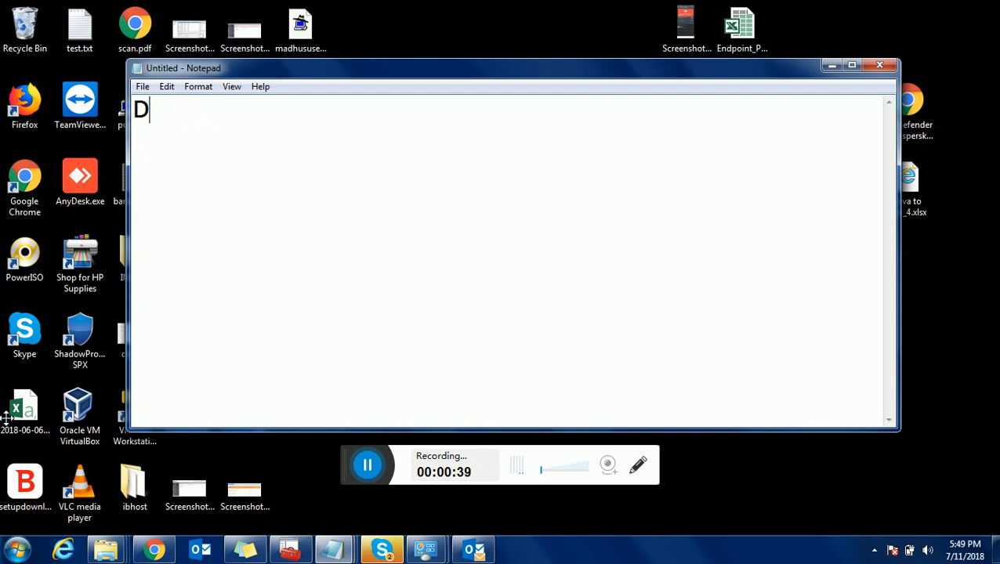
{"action": "type", "text": "Data "}
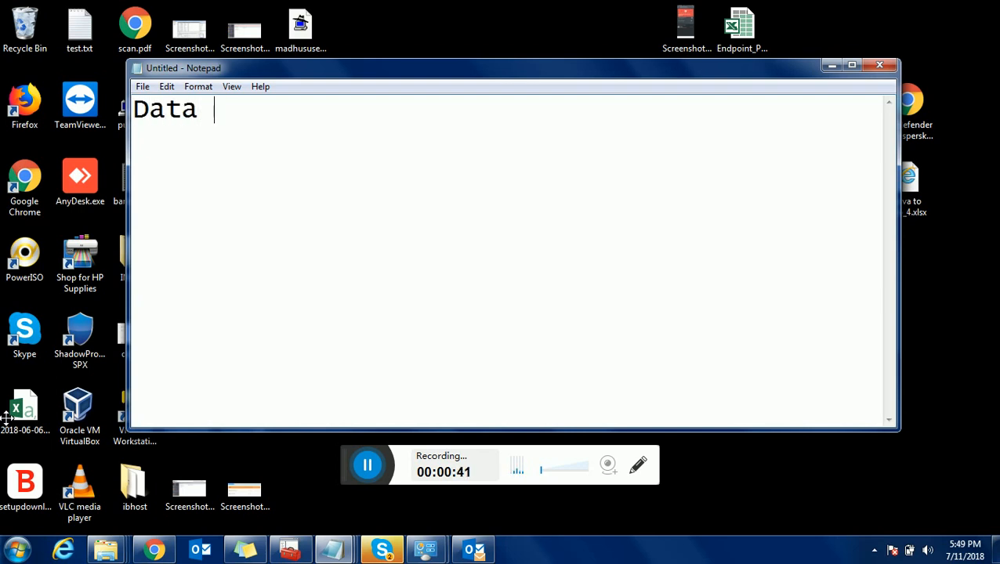
{"action": "type", "text": "in Motion"}
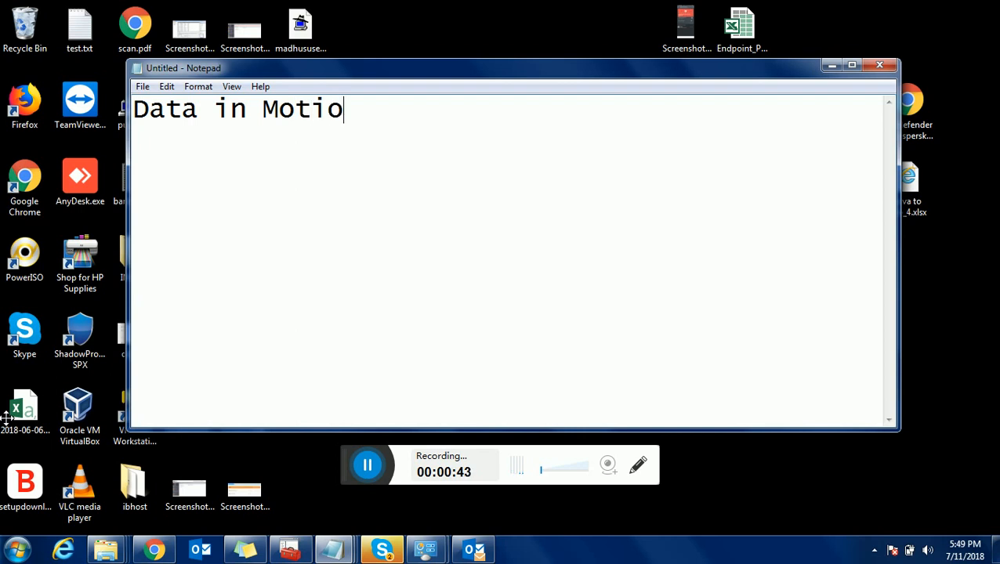
- Add the line "Data at Rest" below the first one, separated by a blank line
{"action": "key", "text": "Return"}
{"action": "key", "text": "Return"}
{"action": "type", "text": "DA"}
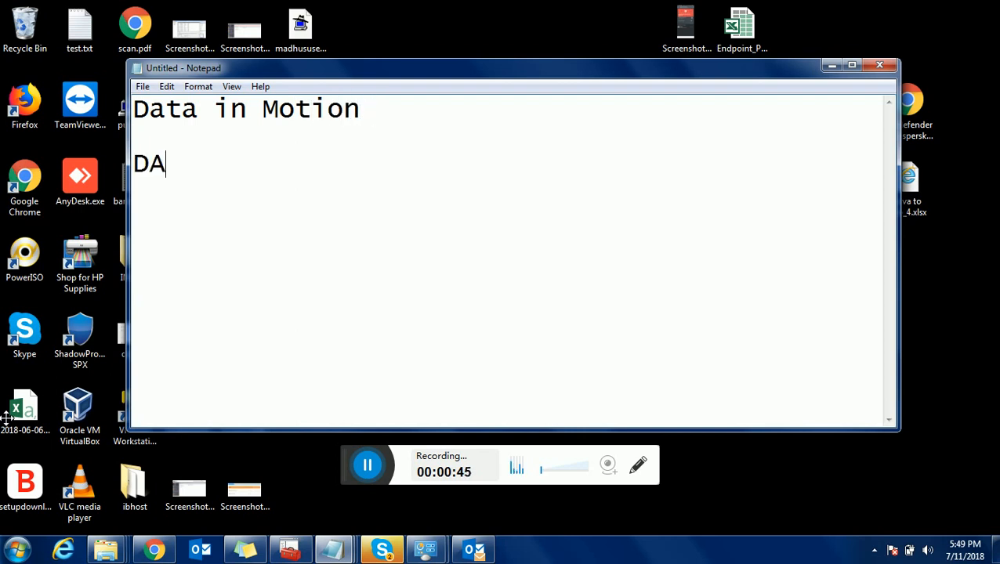
{"action": "key", "text": "BackSpace"}
{"action": "type", "text": "ata "}
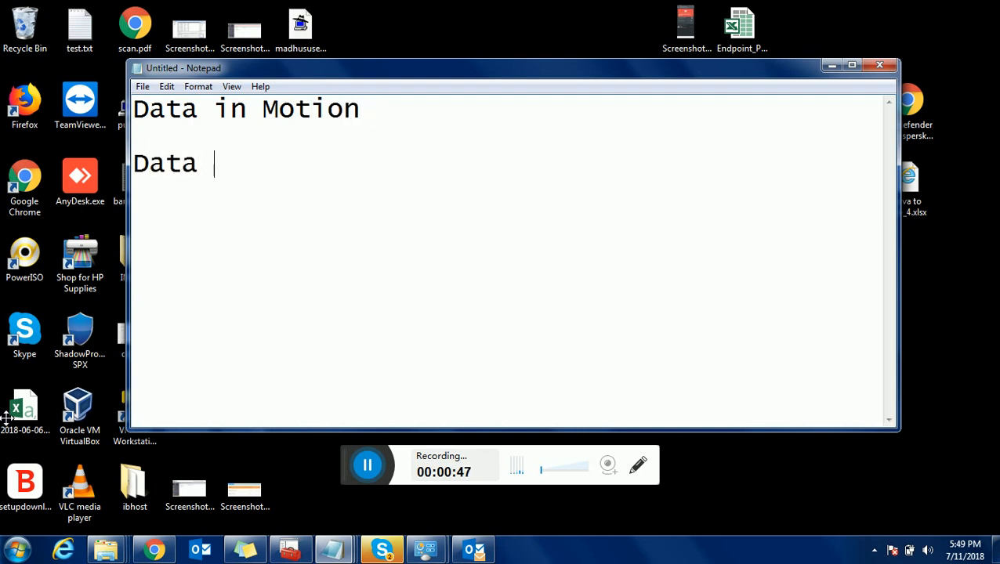
{"action": "type", "text": "at Rest"}
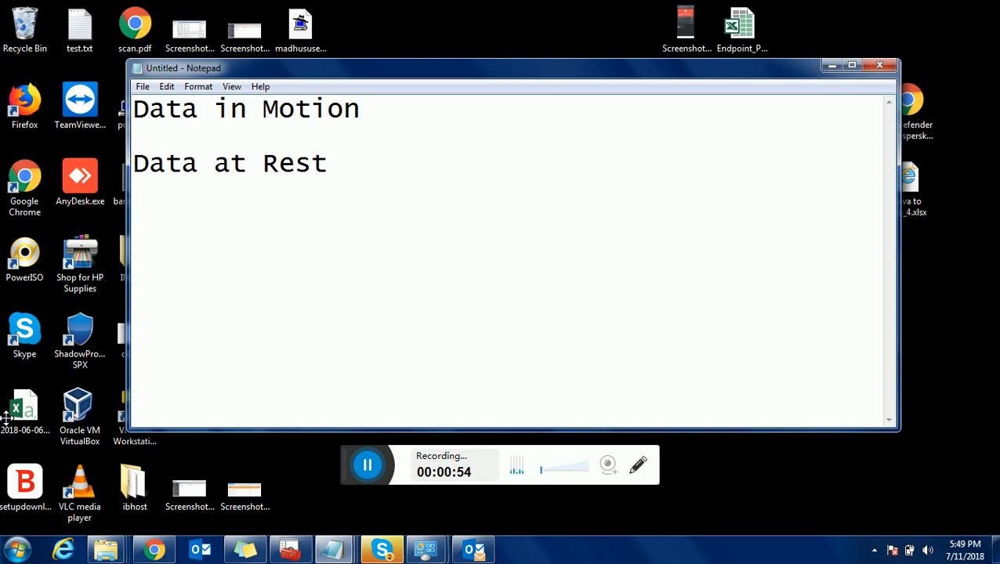
- Insert two blank lines above the "Data in Motion" line
{"action": "key", "text": "Up"}
{"action": "key", "text": "Up"}
{"action": "key", "text": "Return"}
{"action": "key", "text": "Return"}
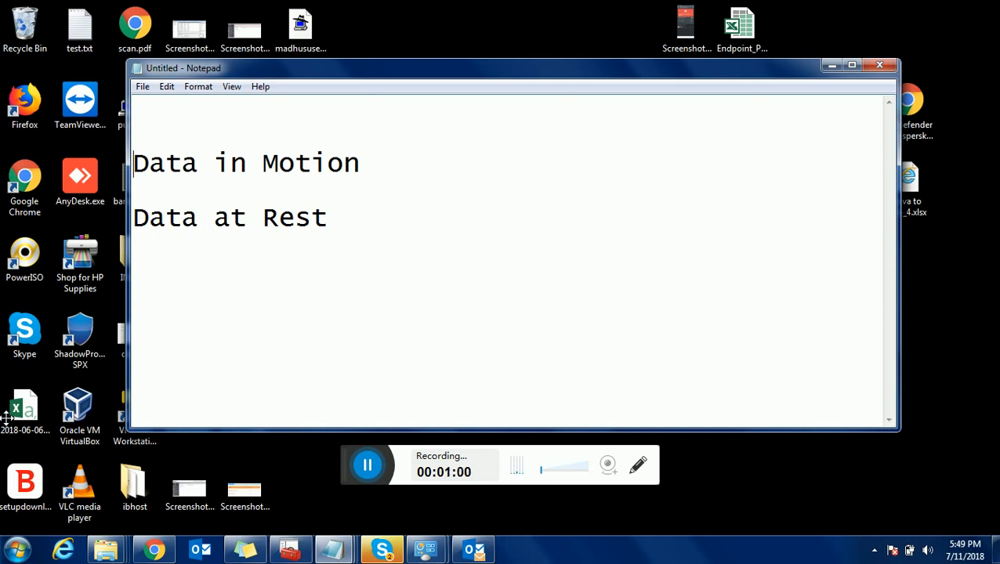
- Append " >>>>monitor all exit points" to the end of the "Data in Motion" line
{"action": "key", "text": "Right"}
{"action": "key", "text": "Right"}
{"action": "key", "text": "Right"}
{"action": "key", "text": "Right"}
{"action": "key", "text": "Right"}
{"action": "key", "text": "Right"}
{"action": "key", "text": "Right"}
{"action": "key", "text": "Right"}
{"action": "key", "text": "Right"}
{"action": "key", "text": "Right"}
{"action": "key", "text": "Right"}
{"action": "key", "text": "Right"}
{"action": "key", "text": "Right"}
{"action": "key", "text": "Right"}
{"action": "key", "text": "Right"}
{"action": "type", "text": ">>>>"}
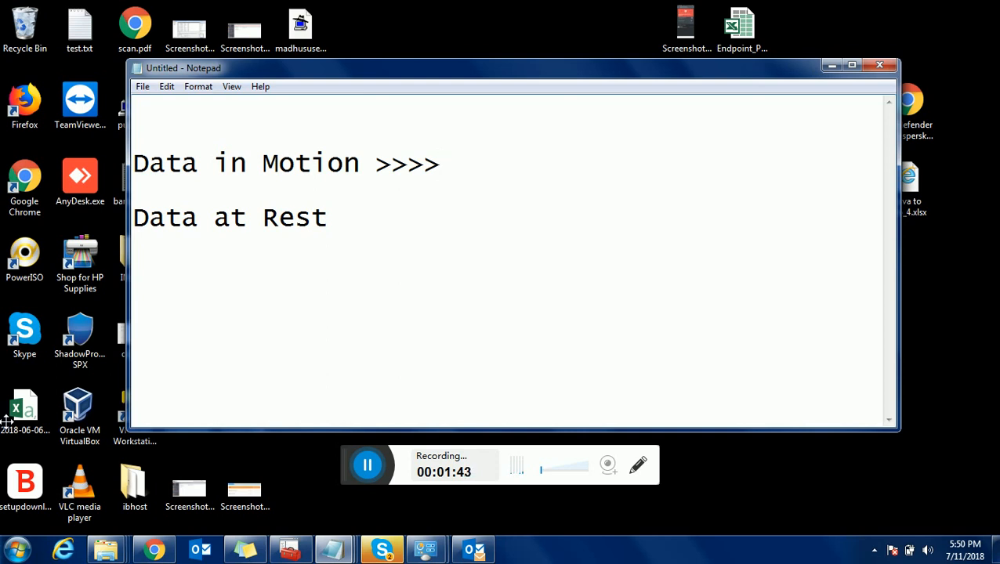
{"action": "type", "text": "E"}
{"action": "key", "text": "BackSpace"}
{"action": "type", "text": "mon"}
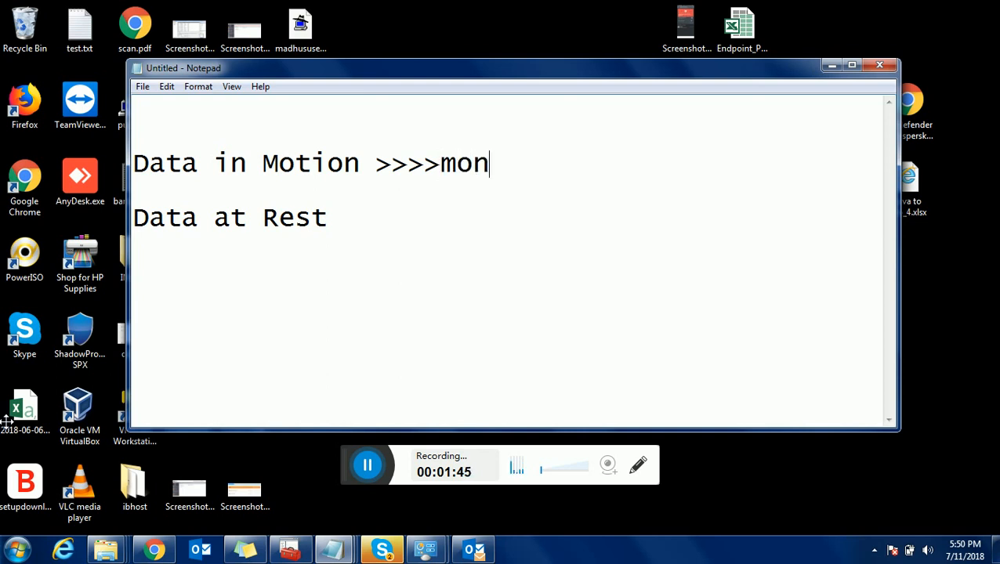
{"action": "type", "text": "itor all "}
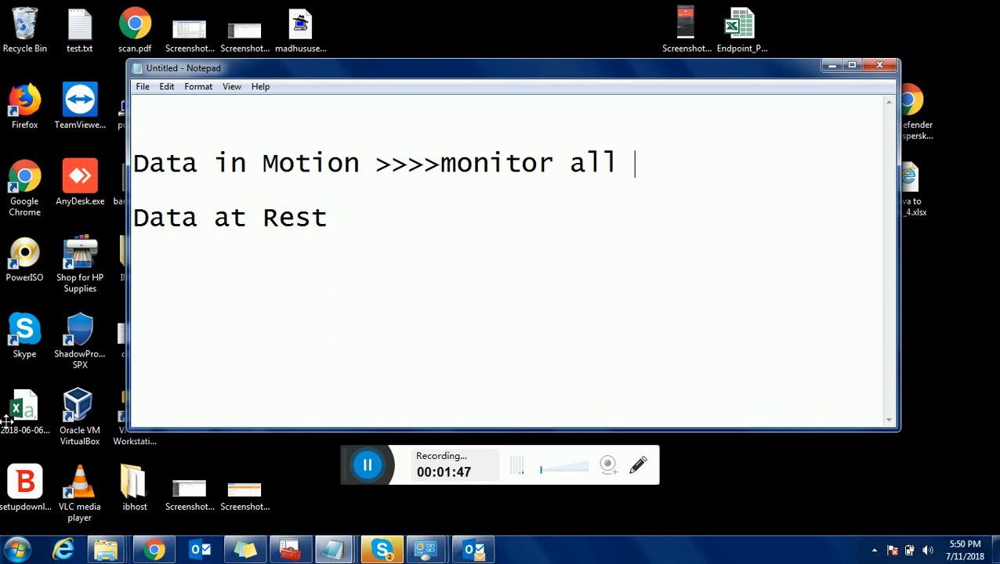
{"action": "type", "text": "exit points"}
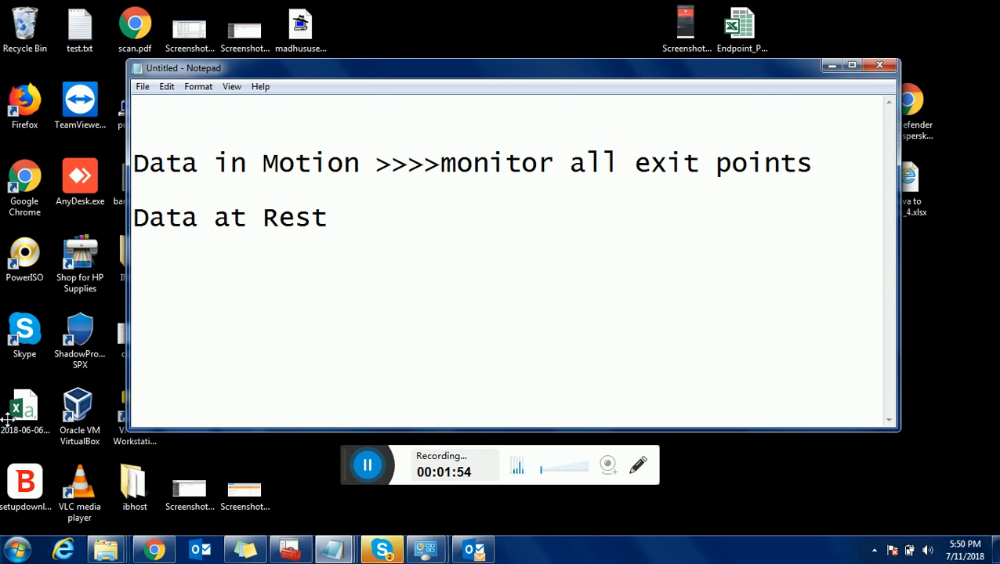
- Append ">>>>" to the "Data at Rest" line and minimize the note
{"action": "left_click", "coordinate": [343, 219]}
{"action": "type", "text": ">>>>"}
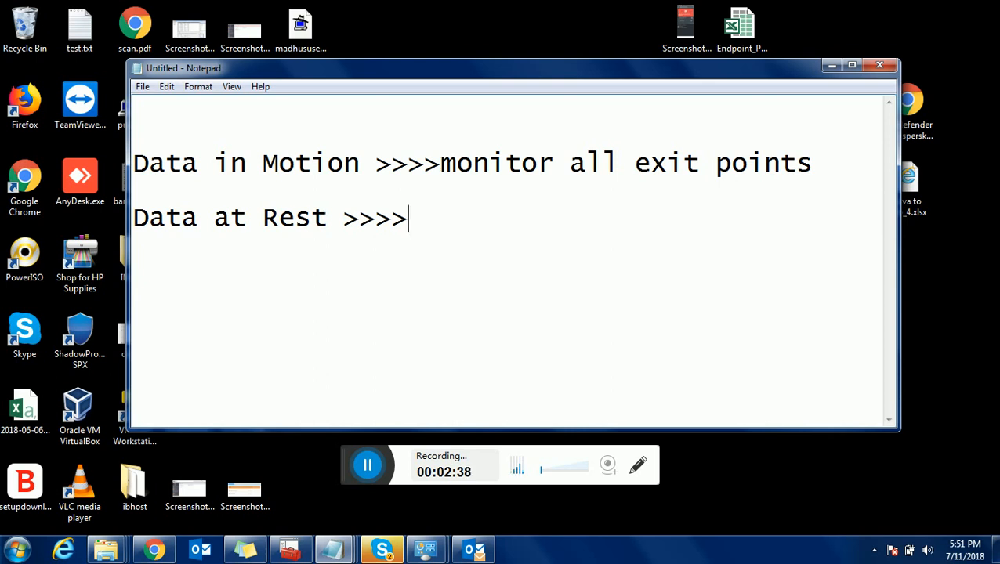
{"action": "left_click", "coordinate": [831, 65]}
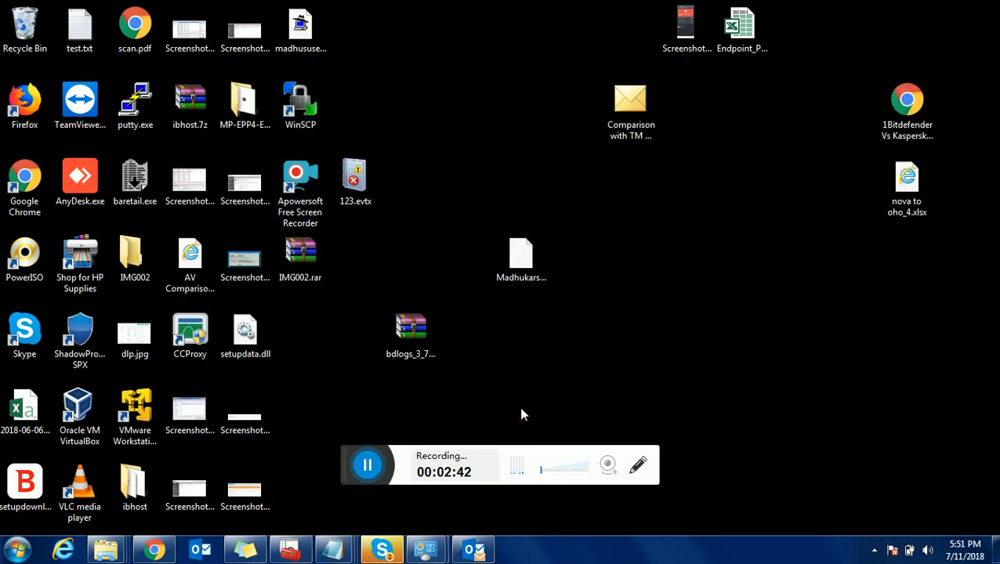
{"action": "key", "text": "super+r"}
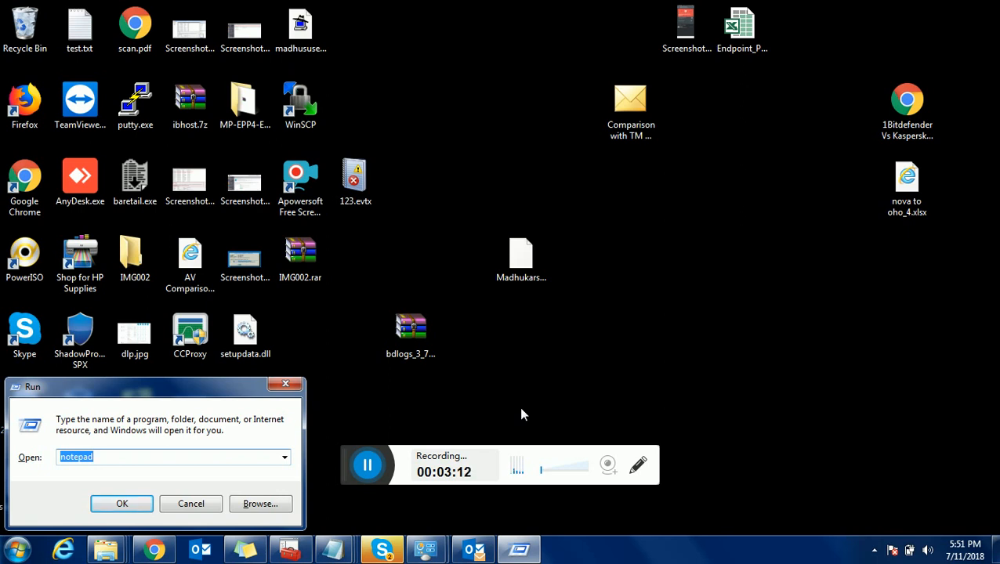
{"action": "left_click", "coordinate": [154, 549]}
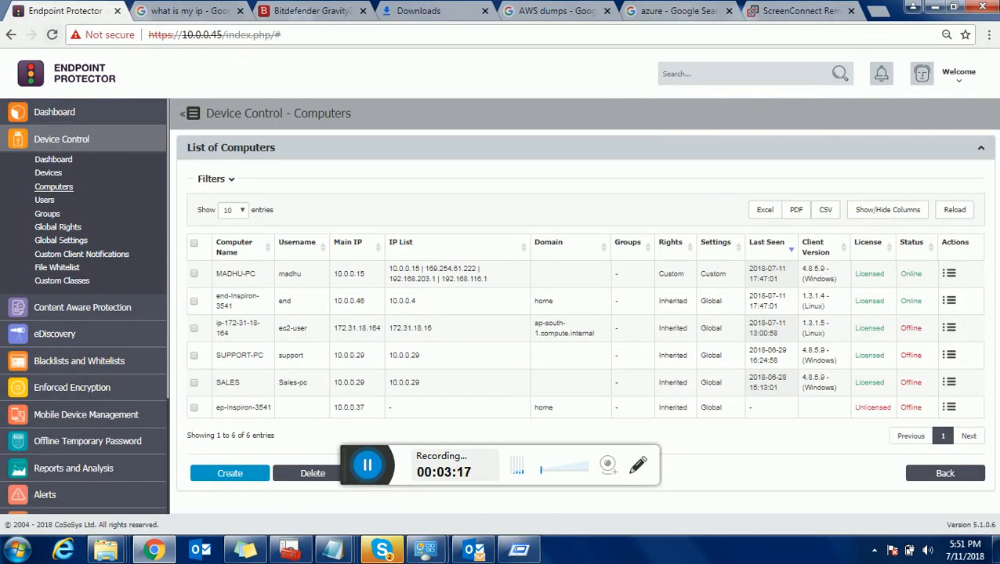
{"action": "left_click", "coordinate": [878, 10]}
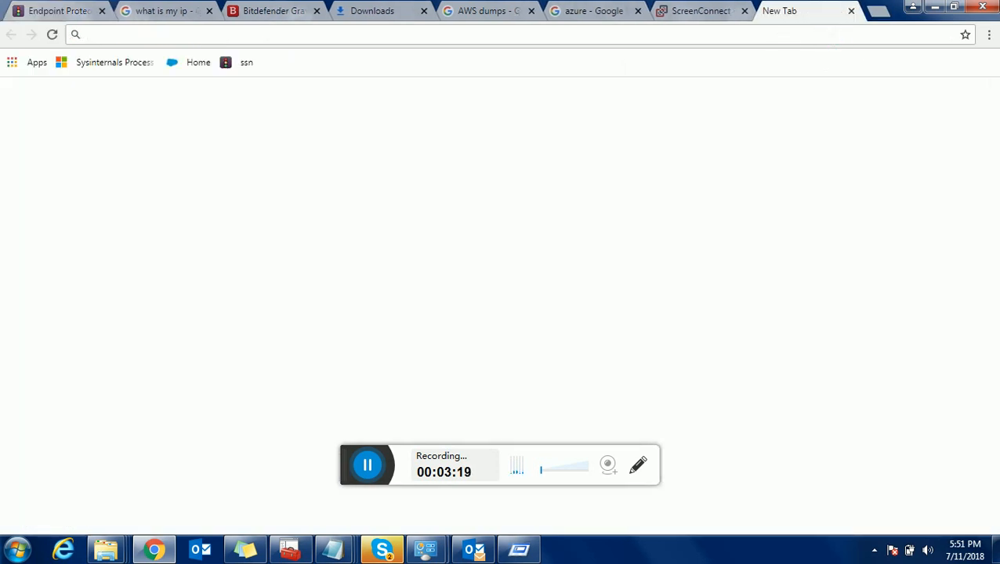
{"action": "type", "text": "10"}
{"action": "key", "text": "BackSpace"}
{"action": "key", "text": "BackSpace"}
{"action": "key", "text": "BackSpace"}
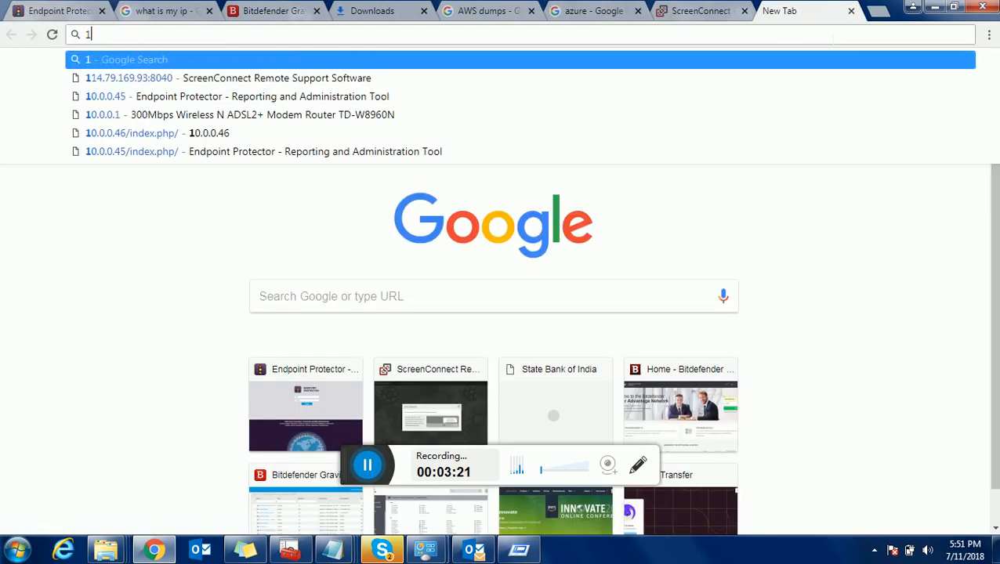
{"action": "type", "text": "https"}
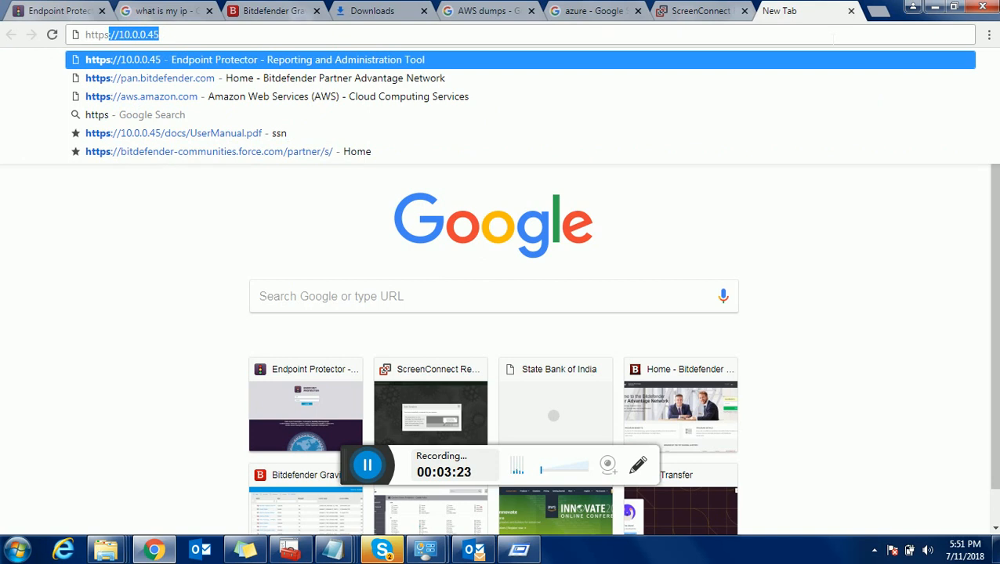
{"action": "type", "text": "://"}
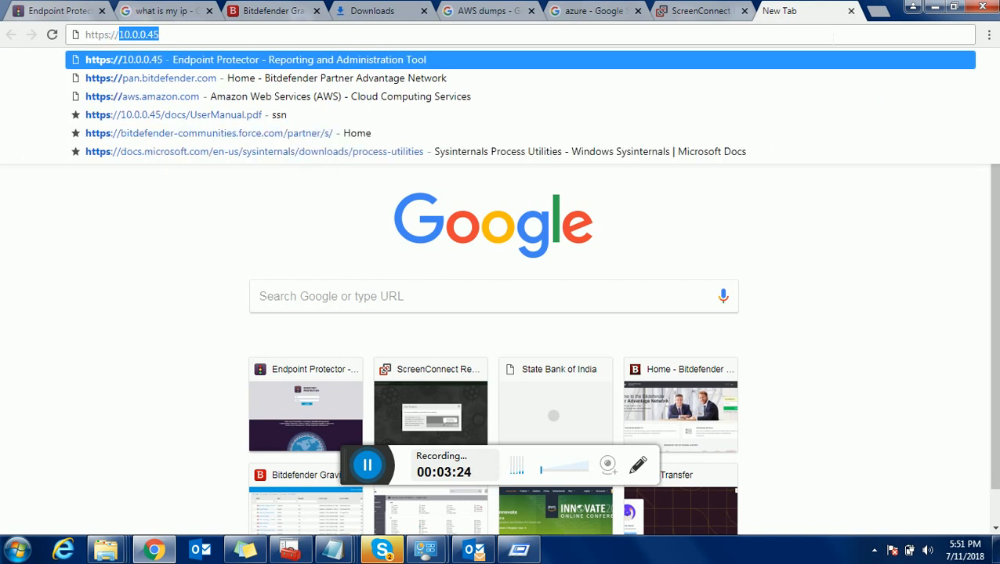
{"action": "key", "text": "Right"}
{"action": "key", "text": "Return"}
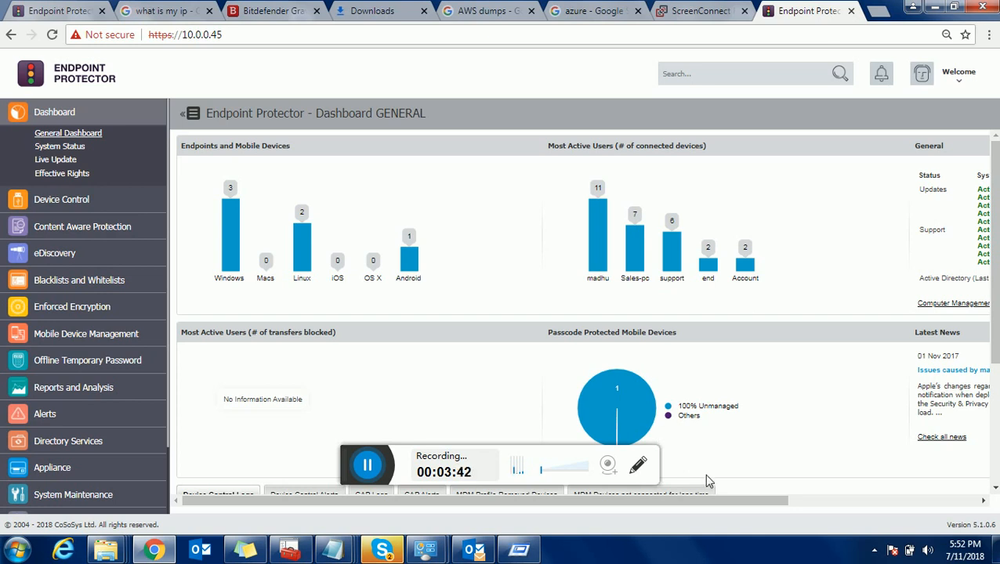
- Return to the data protection note in Notepad and add the list item "1. Device Control" below the "Data at Rest" line
{"action": "mouse_move", "coordinate": [345, 547]}
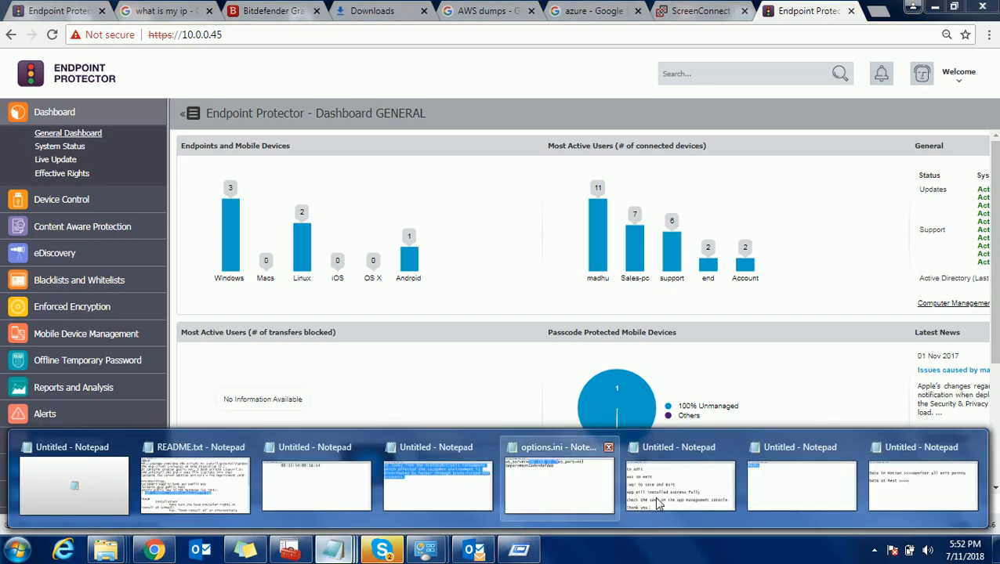
{"action": "left_click", "coordinate": [907, 498]}
{"action": "key", "text": "Return"}
{"action": "key", "text": "Return"}
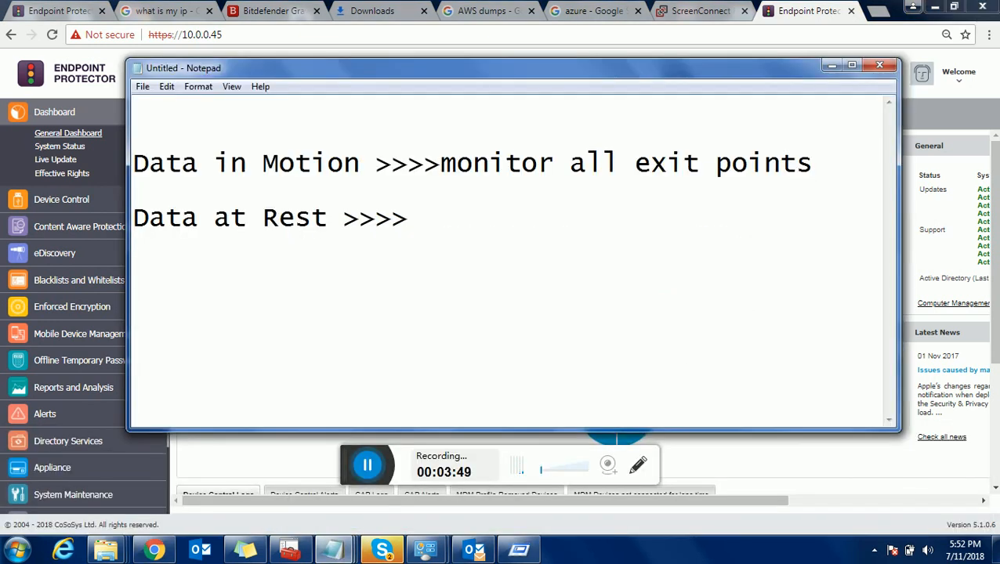
{"action": "type", "text": "Devi"}
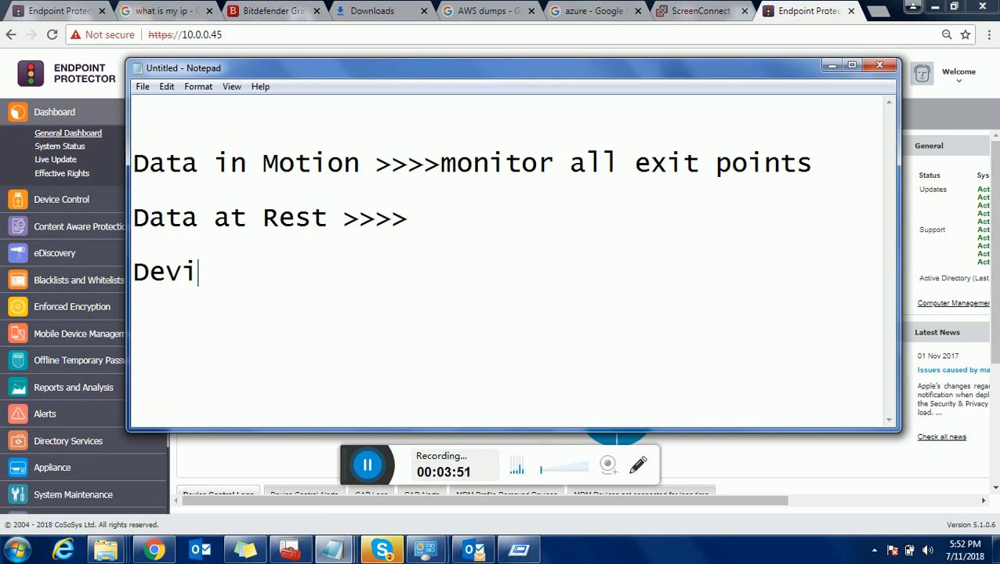
{"action": "type", "text": "ce Control"}
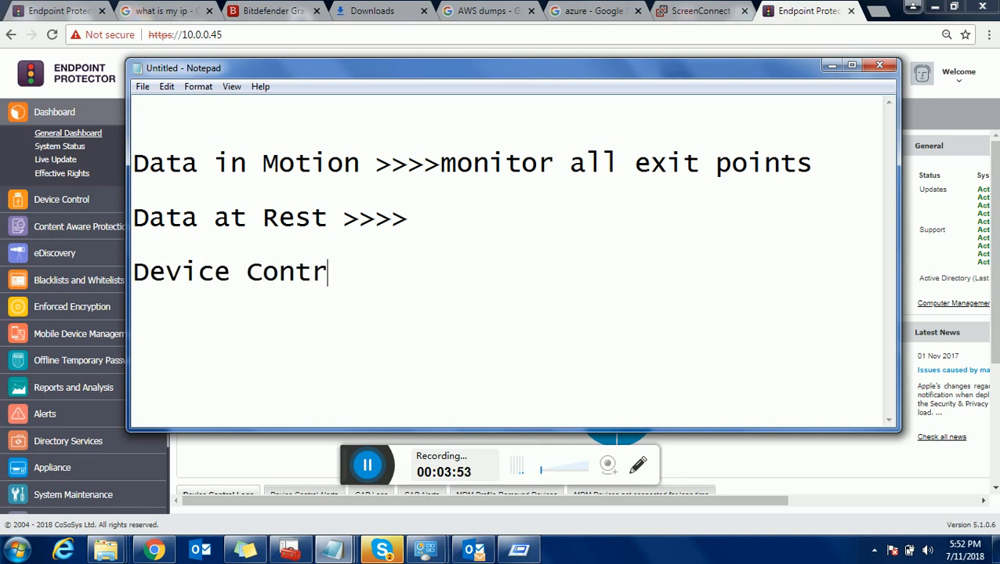
{"action": "key", "text": "Return"}
{"action": "key", "text": "Return"}
{"action": "key", "text": "Up"}
{"action": "key", "text": "Up"}
{"action": "key", "text": "Up"}
{"action": "key", "text": "Down"}
{"action": "type", "text": "1. Device Control "}
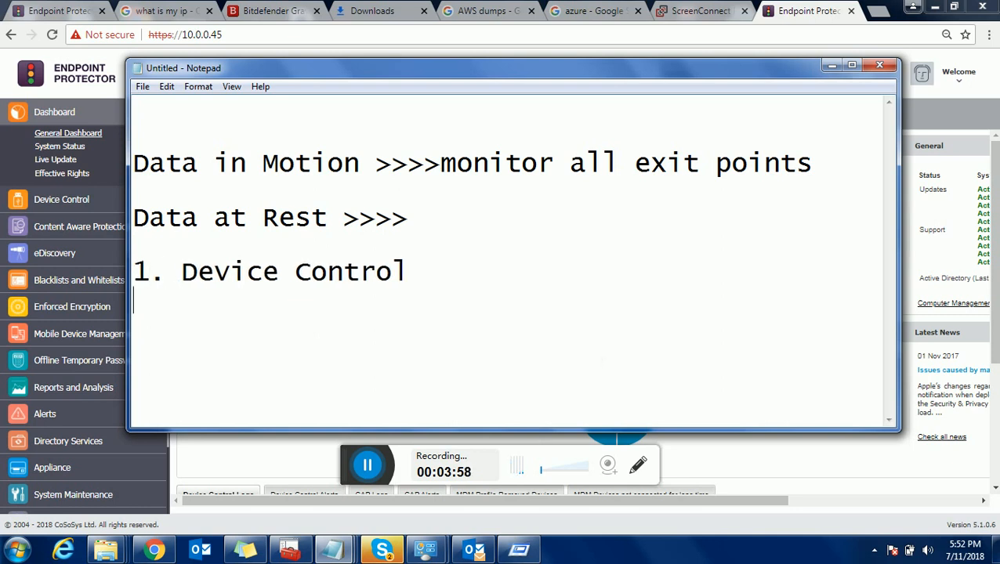
- Add "2. Content Aware protection" as the second list item, followed by blank space
{"action": "type", "text": "2. Con"}
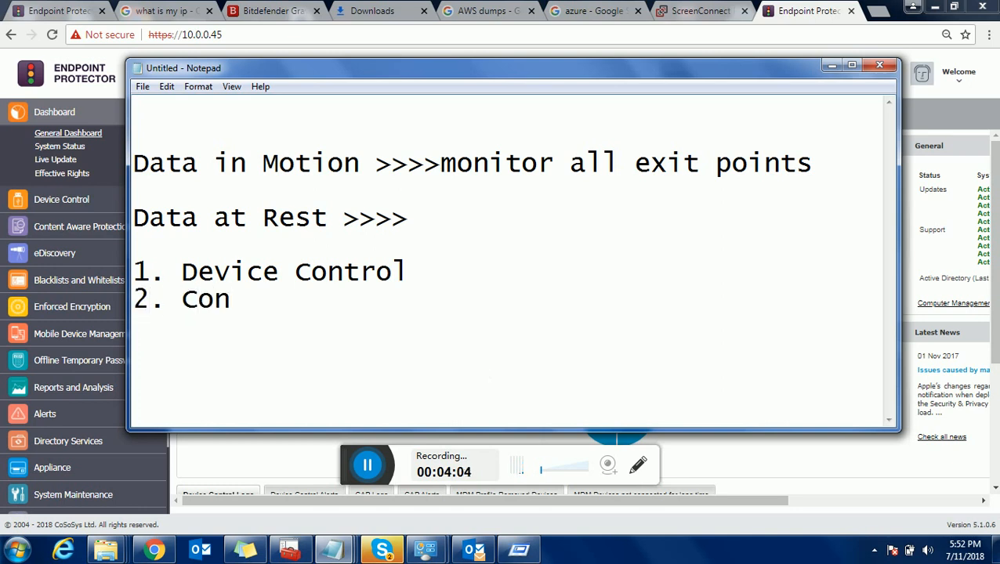
{"action": "type", "text": "tent A"}
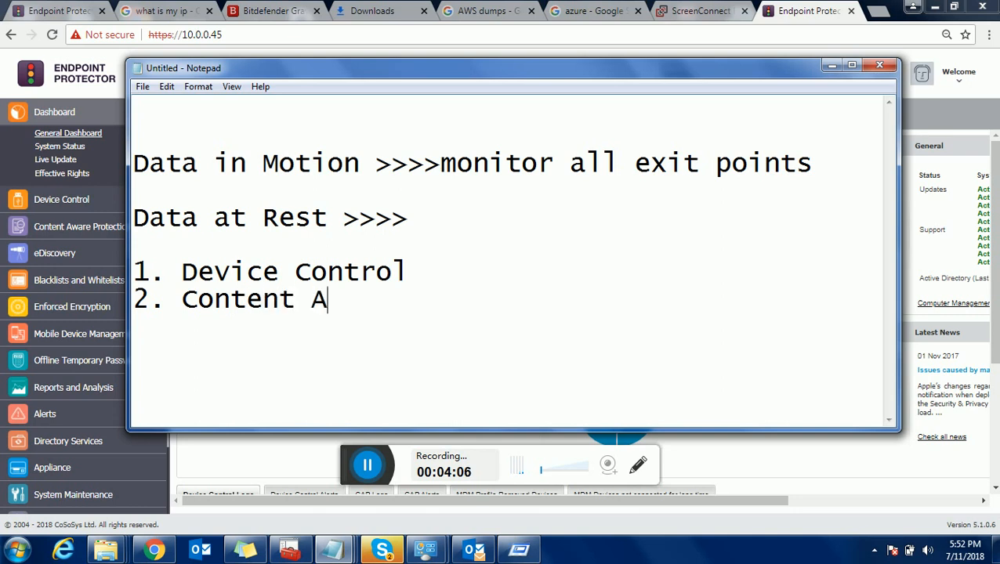
{"action": "type", "text": "ware prot"}
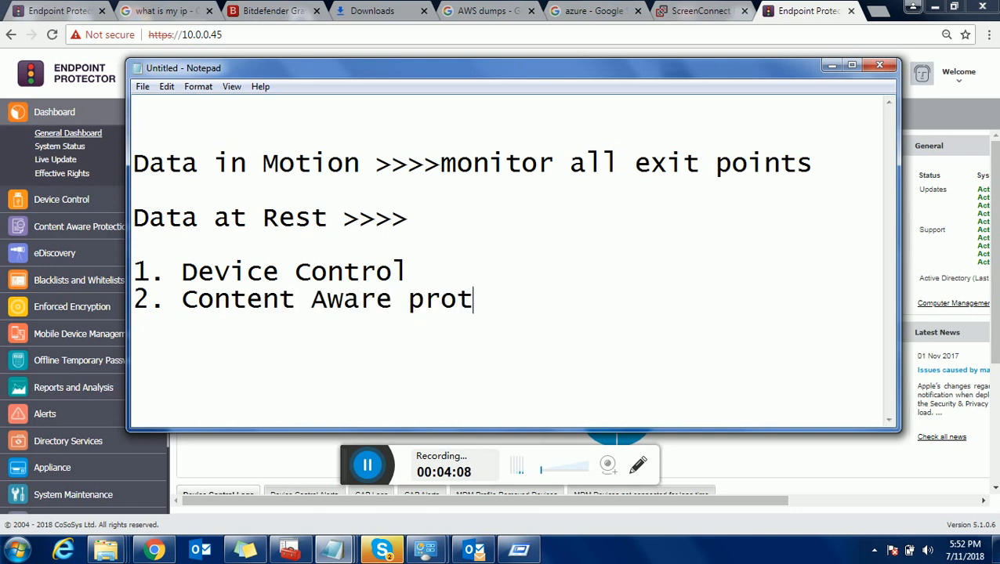
{"action": "type", "text": "ection"}
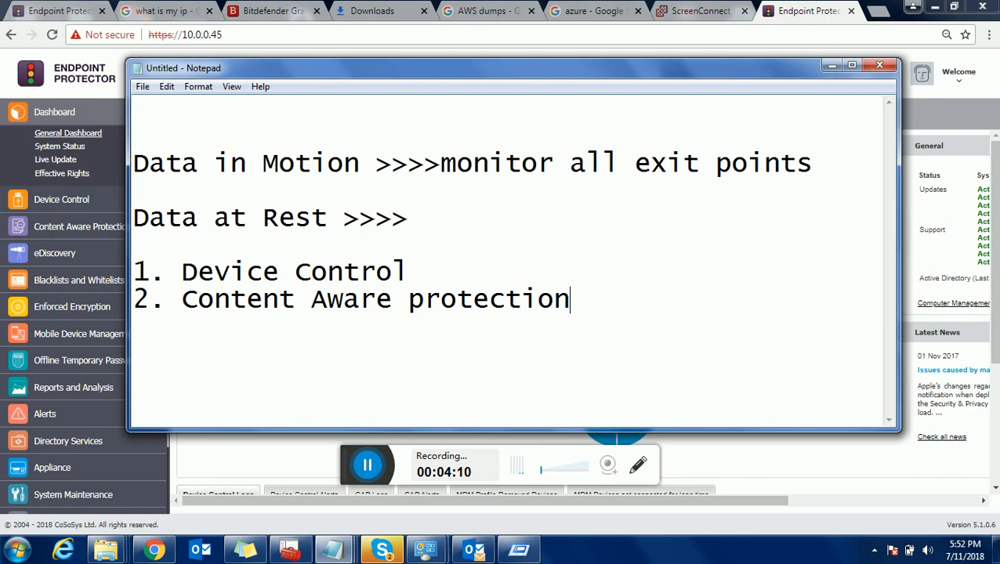
{"action": "key", "text": "Return"}
{"action": "key", "text": "Return"}
{"action": "mouse_move", "coordinate": [480, 554]}
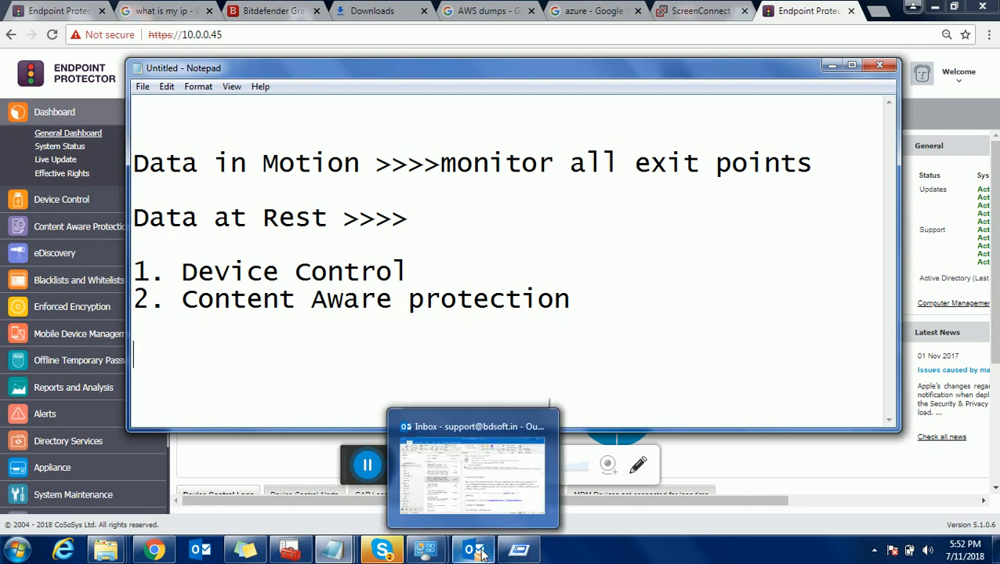
{"action": "left_click_drag", "start_coordinate": [577, 301], "coordinate": [198, 301]}
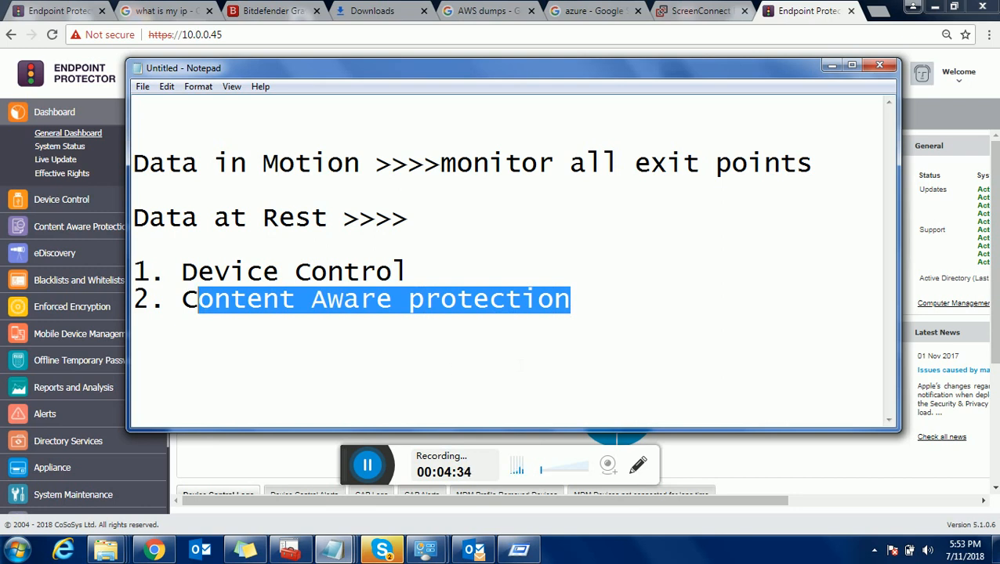
{"action": "left_click_drag", "start_coordinate": [429, 272], "coordinate": [202, 268]}
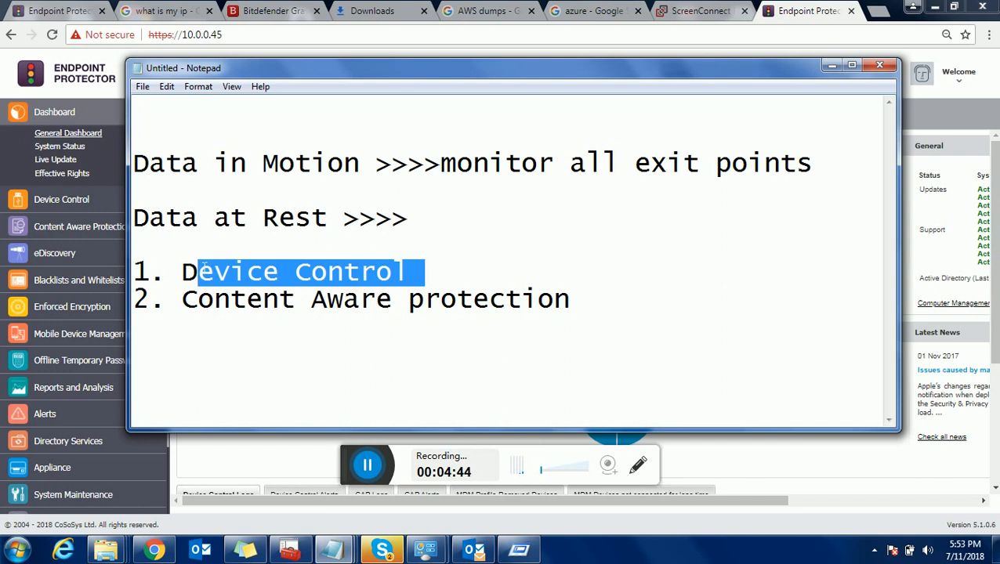
{"action": "left_click", "coordinate": [570, 299]}
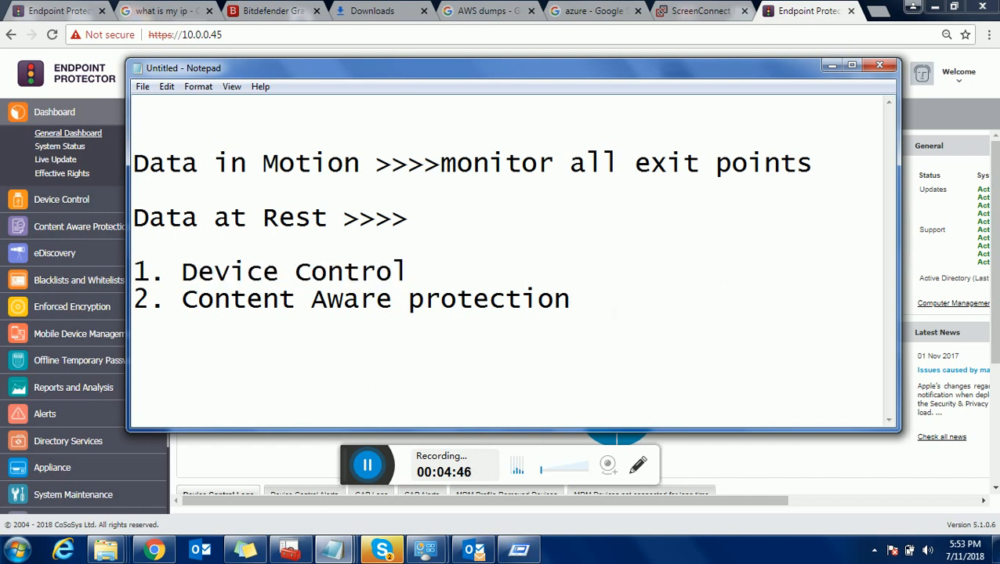
- Add the third list item "3. E discovery>>>Data at the rest" below a blank line, and minimize the note
{"action": "key", "text": "Return"}
{"action": "key", "text": "Return"}
{"action": "type", "text": "3"}
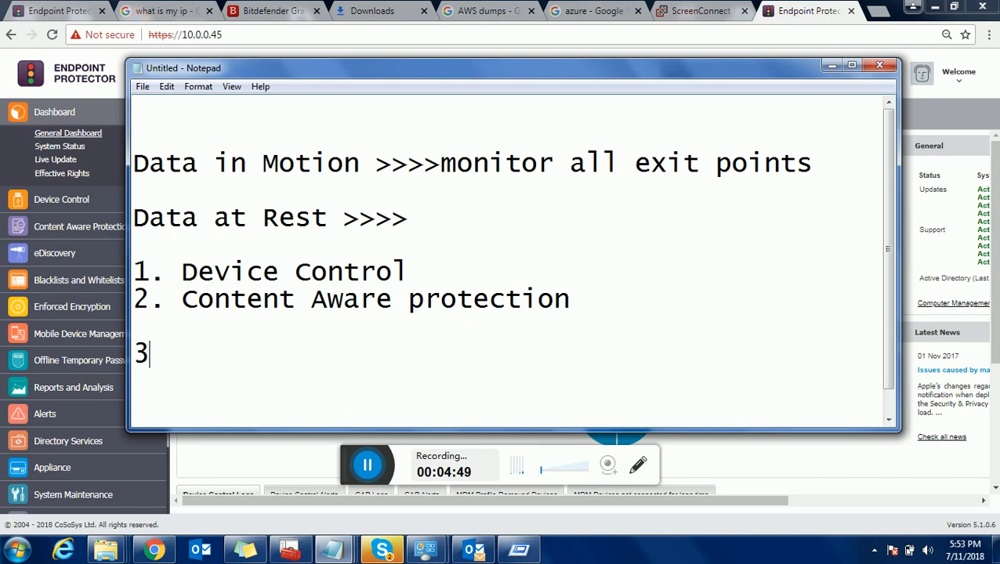
{"action": "type", "text": ". E dis"}
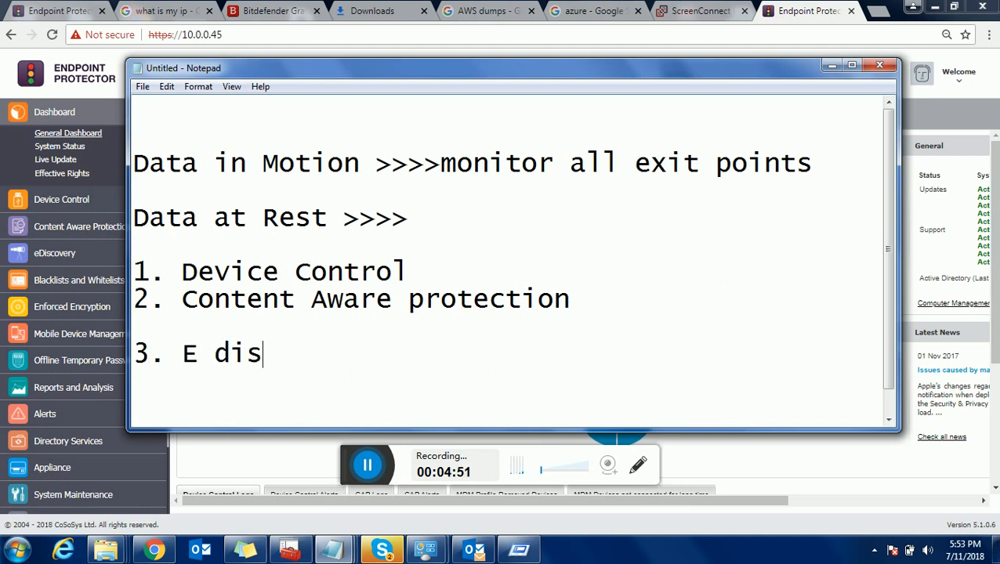
{"action": "type", "text": "covery"}
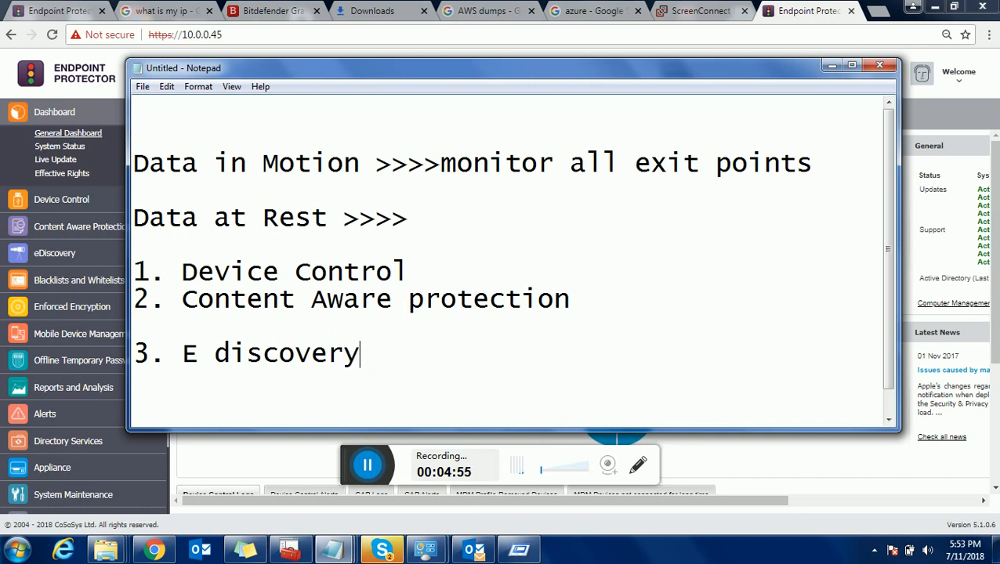
{"action": "type", "text": ">>>"}
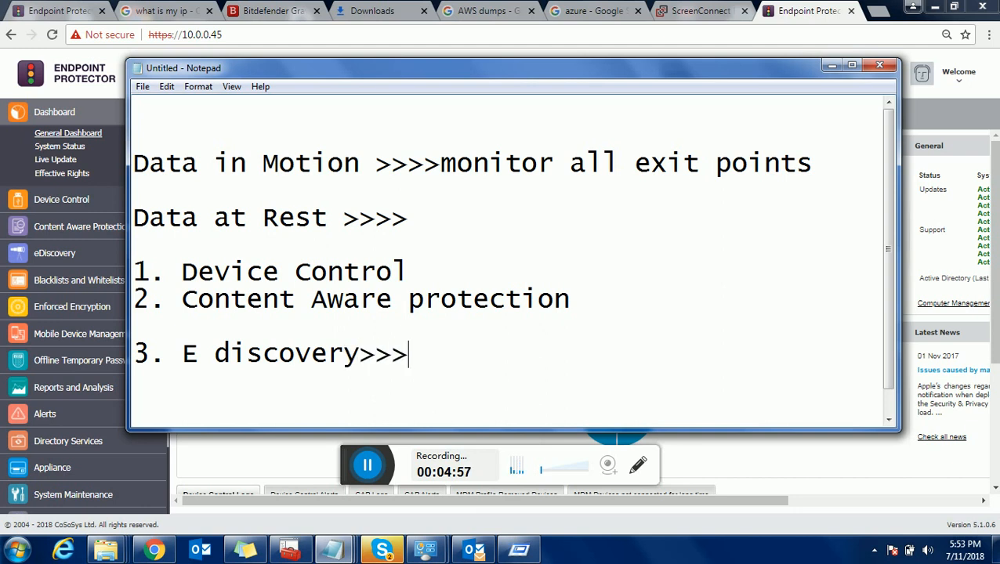
{"action": "type", "text": "Data"}
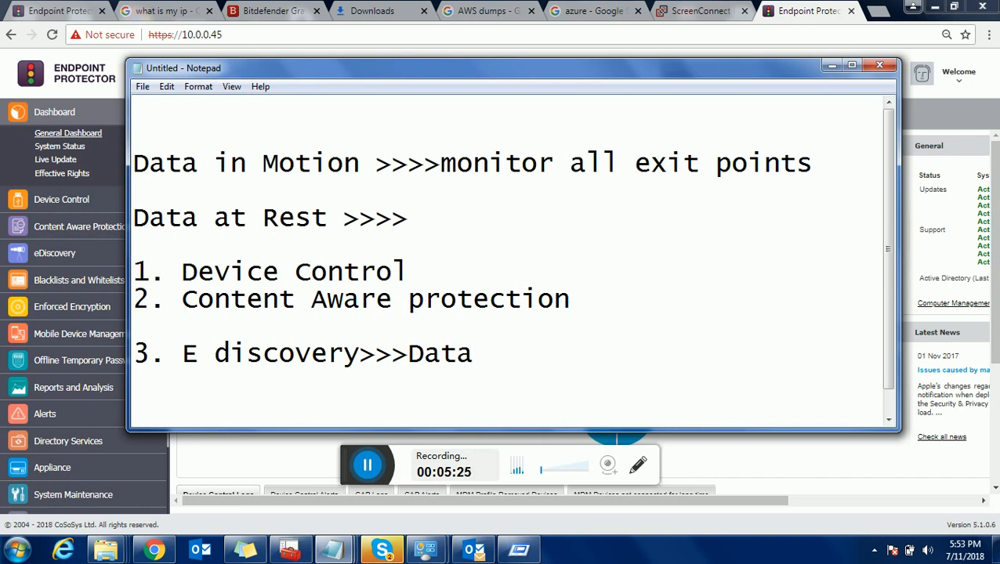
{"action": "type", "text": "at the "}
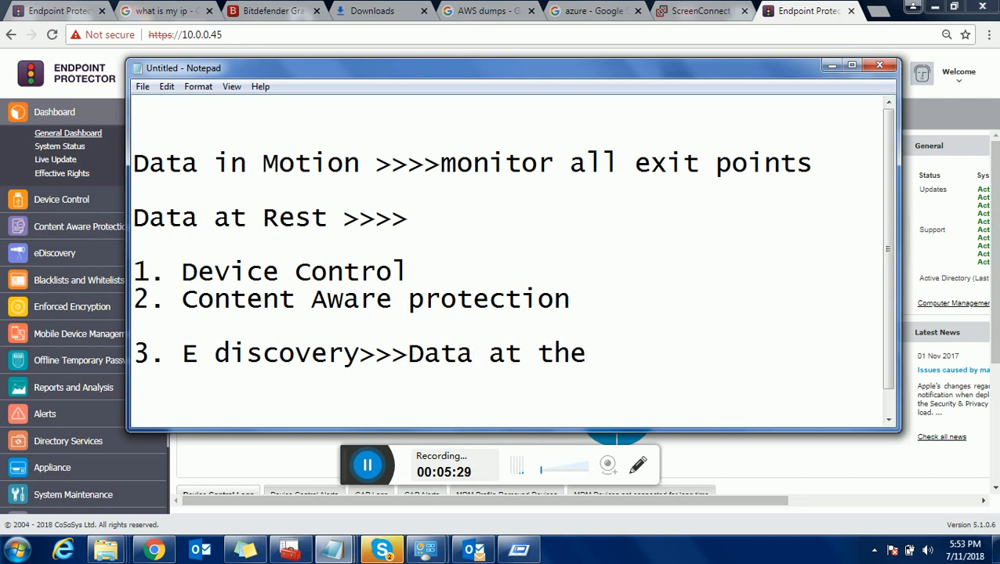
{"action": "type", "text": "rest"}
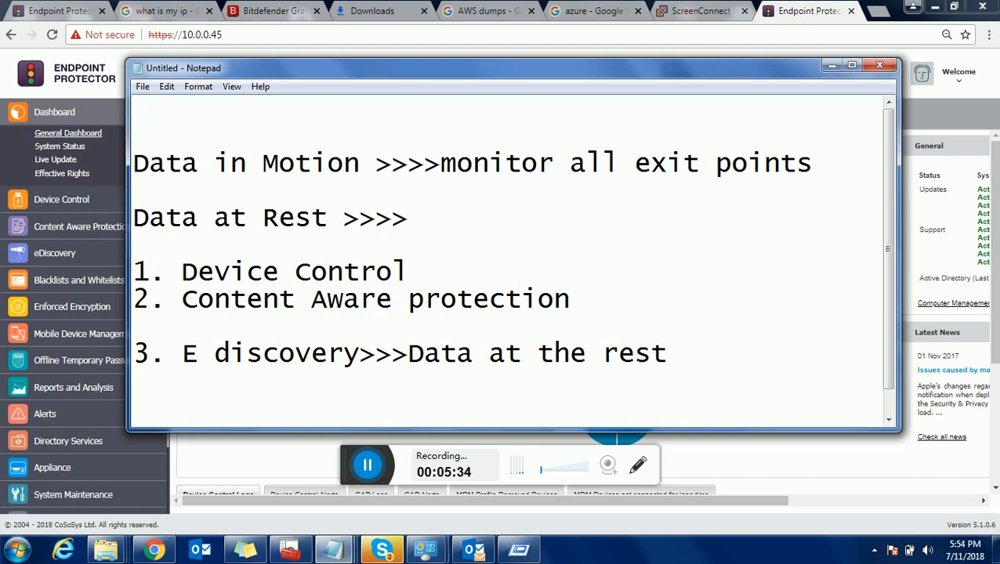
{"action": "left_click", "coordinate": [832, 65]}
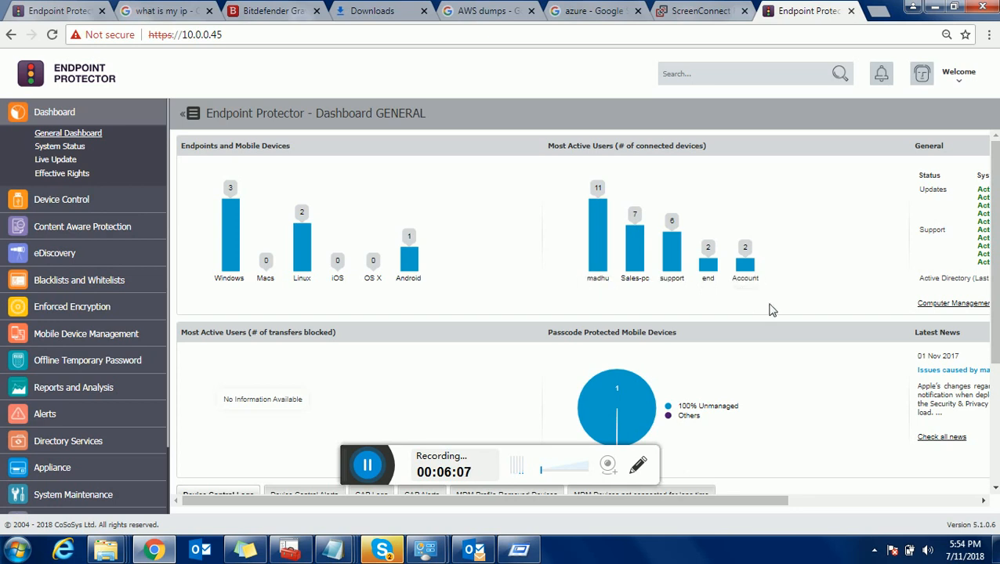
- Examine the General Dashboard's charts, the Device Control Alerts and the Device Control Logs
{"action": "scroll", "coordinate": [772, 315], "scroll_direction": "down", "scroll_amount": 1}
{"action": "scroll", "coordinate": [772, 319], "scroll_direction": "up", "scroll_amount": 1}
{"action": "scroll", "coordinate": [469, 379], "scroll_direction": "down", "scroll_amount": 3}
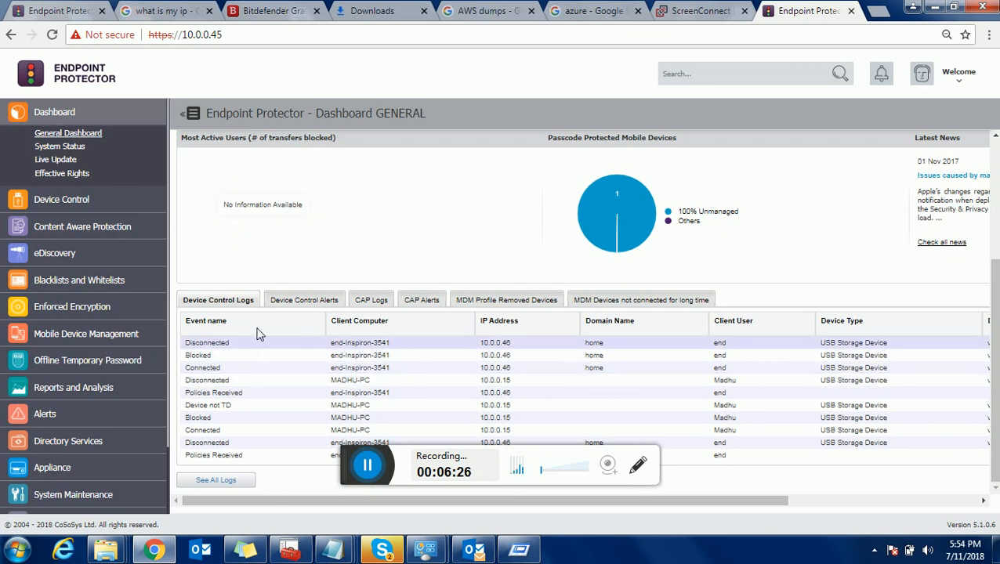
{"action": "left_click", "coordinate": [320, 304]}
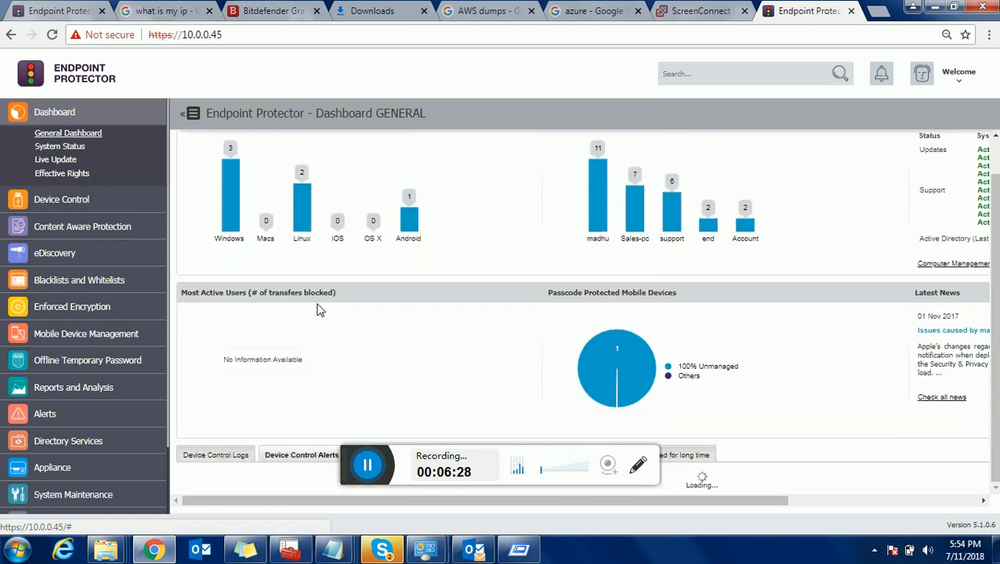
{"action": "left_click", "coordinate": [226, 460]}
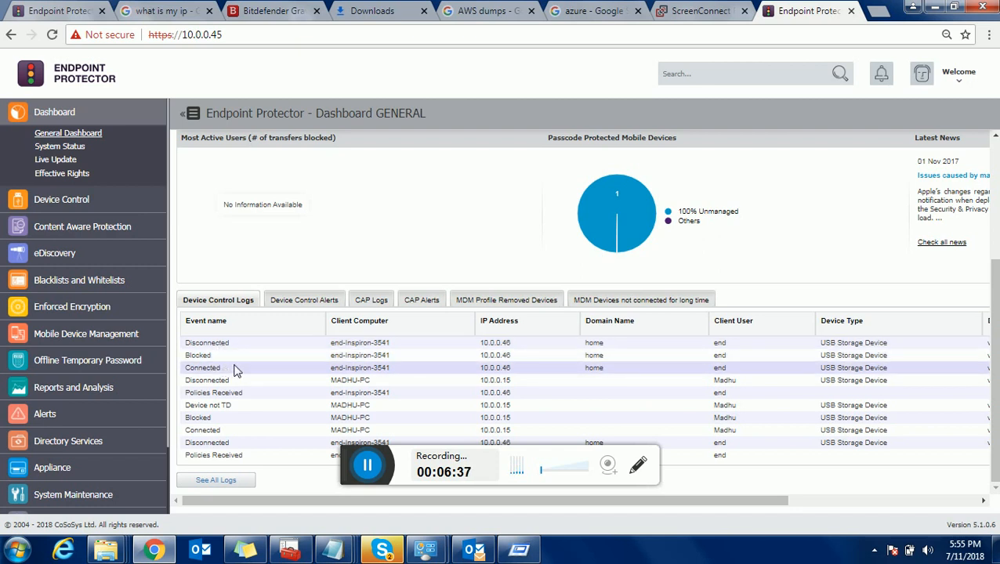
{"action": "scroll", "coordinate": [539, 380], "scroll_direction": "up", "scroll_amount": 3}
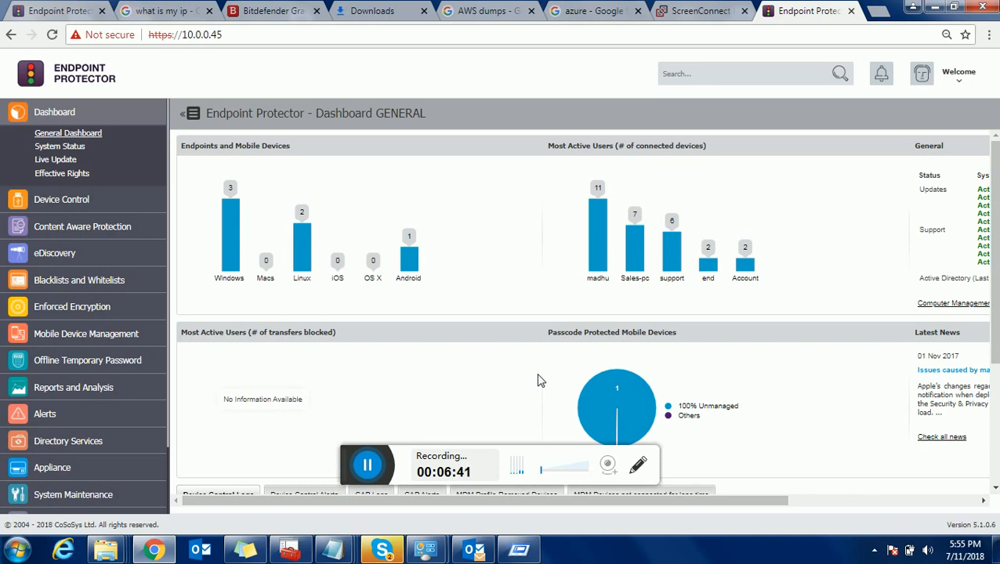
- Open the System Status page and review its functionality, status, alert and backup settings
{"action": "left_click", "coordinate": [75, 147]}
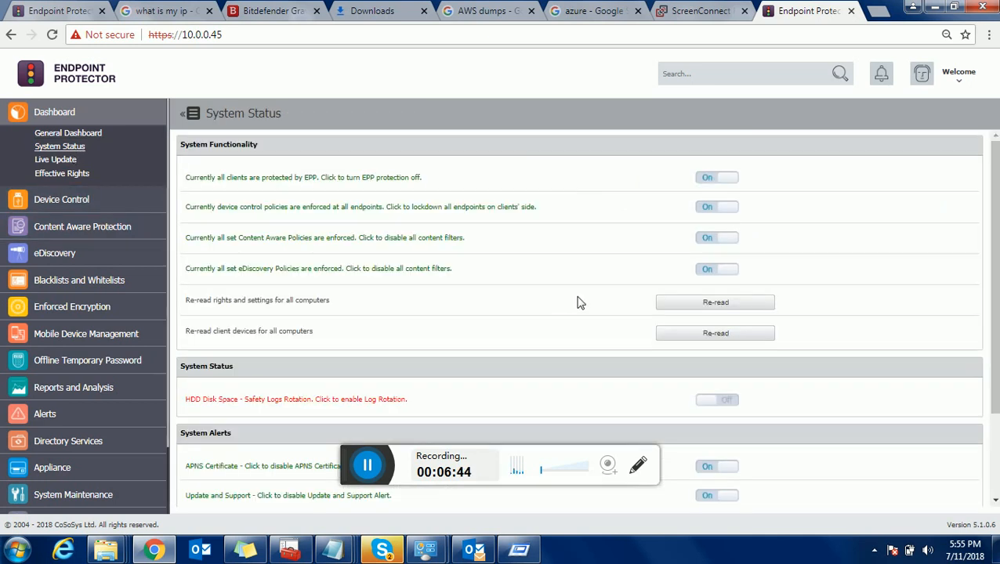
{"action": "scroll", "coordinate": [578, 303], "scroll_direction": "down", "scroll_amount": 3}
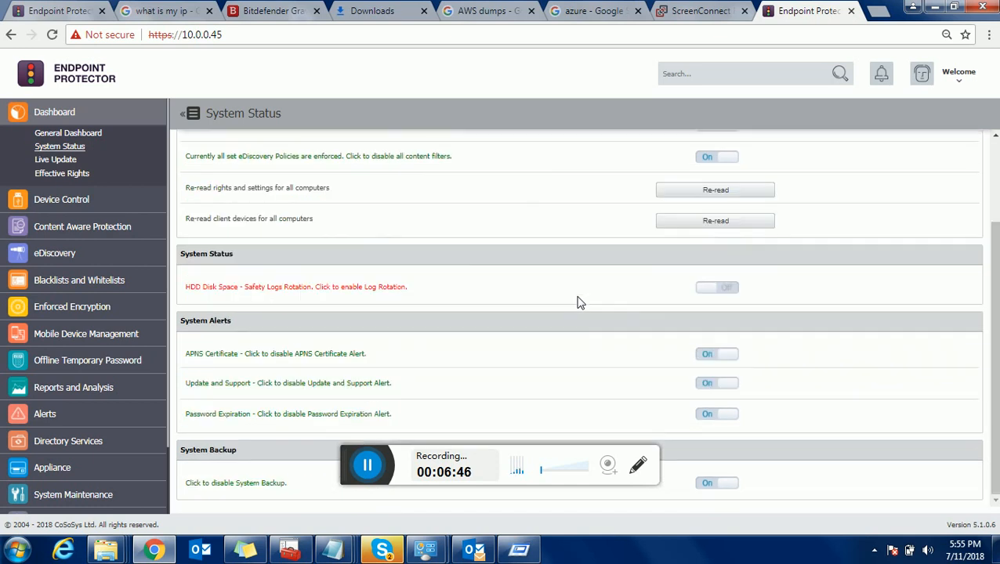
{"action": "scroll", "coordinate": [578, 302], "scroll_direction": "up", "scroll_amount": 3}
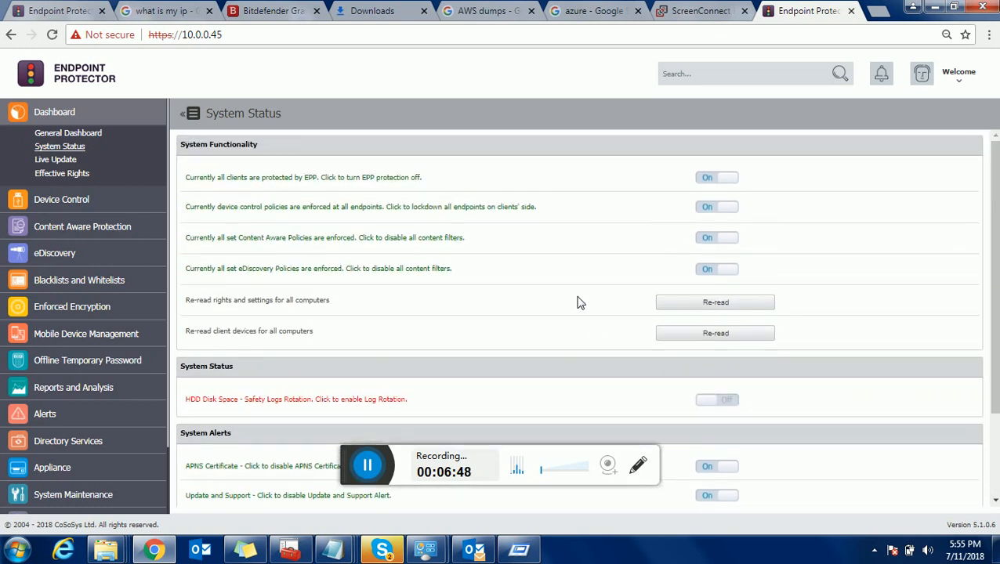
- Look through the console's module list down to Support, and expand the Device Control module
{"action": "scroll", "coordinate": [122, 373], "scroll_direction": "down", "scroll_amount": 2}
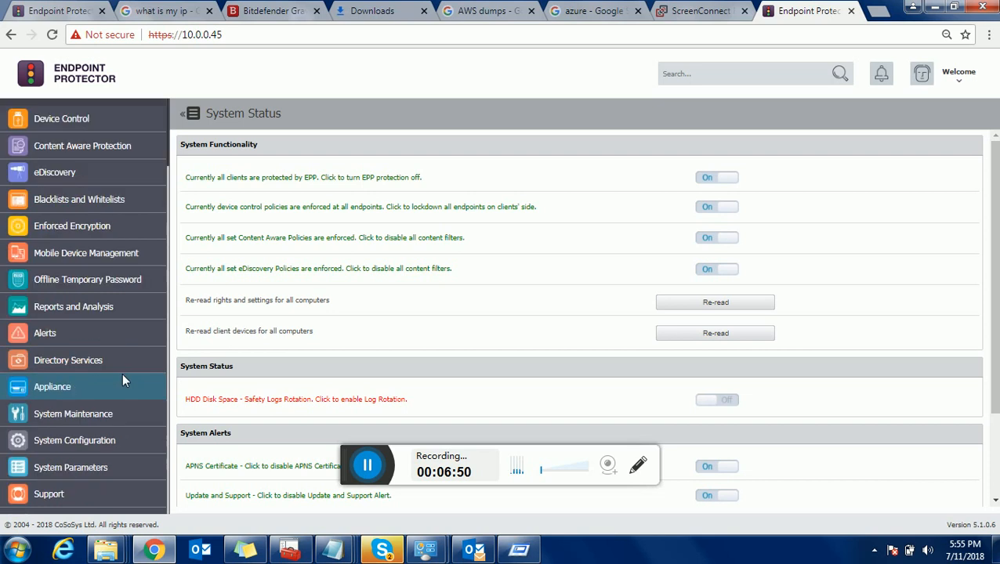
{"action": "scroll", "coordinate": [78, 478], "scroll_direction": "down", "scroll_amount": 2}
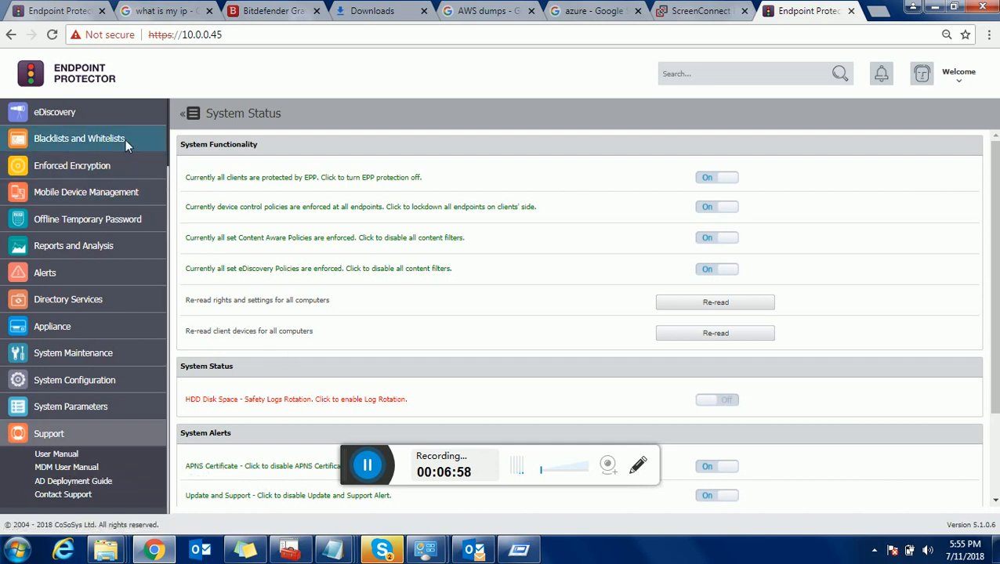
{"action": "scroll", "coordinate": [140, 167], "scroll_direction": "up", "scroll_amount": 3}
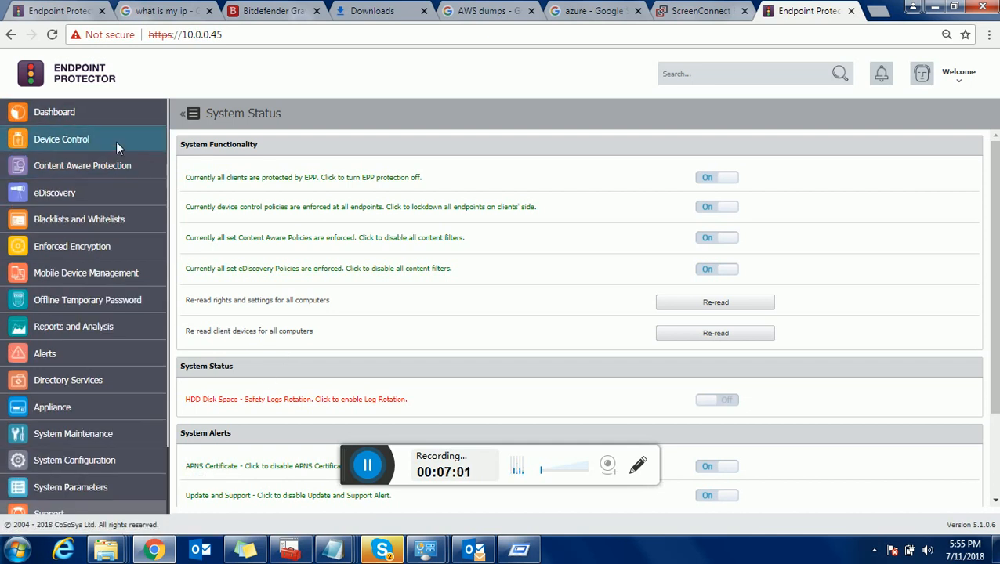
{"action": "left_click", "coordinate": [116, 142]}
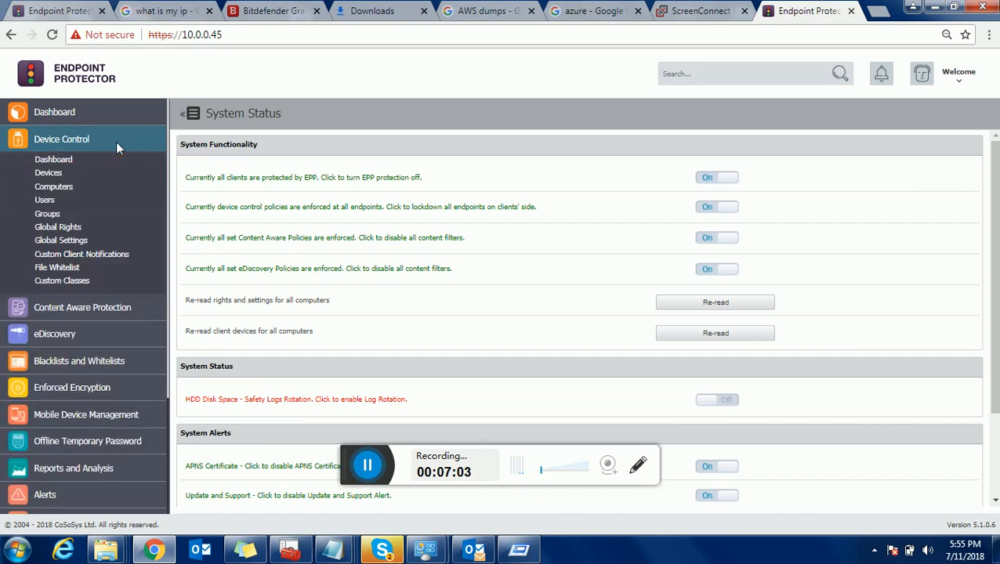
- Open the Dashboard module's Live Update page and highlight the console version number in the footer
{"action": "left_click", "coordinate": [111, 110]}
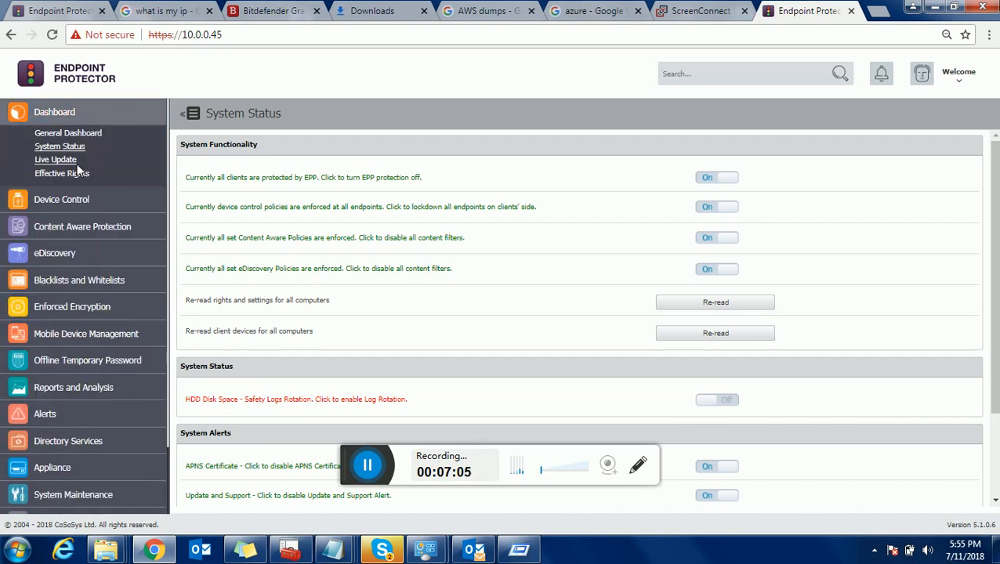
{"action": "left_click", "coordinate": [77, 163]}
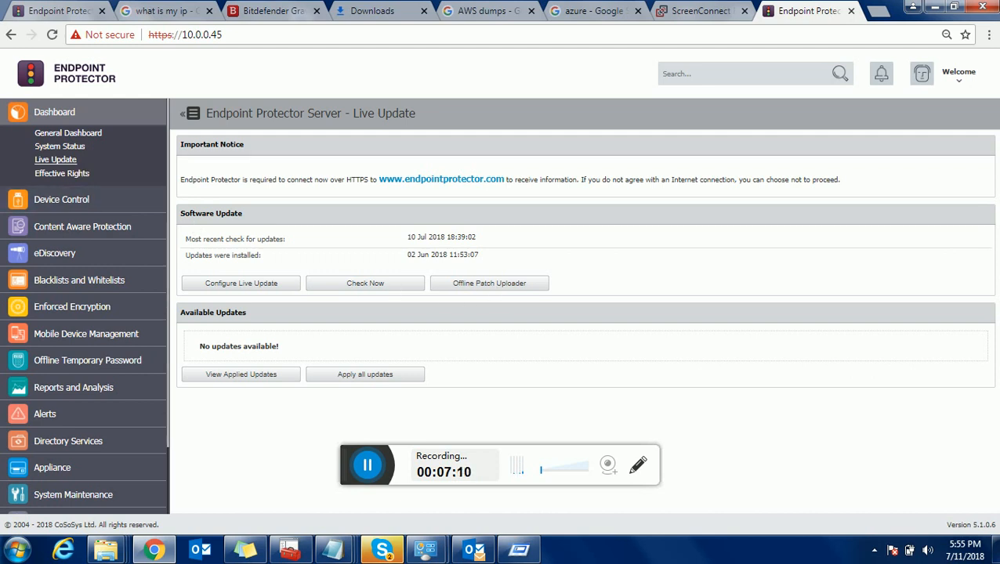
{"action": "left_click_drag", "start_coordinate": [955, 524], "coordinate": [996, 524]}
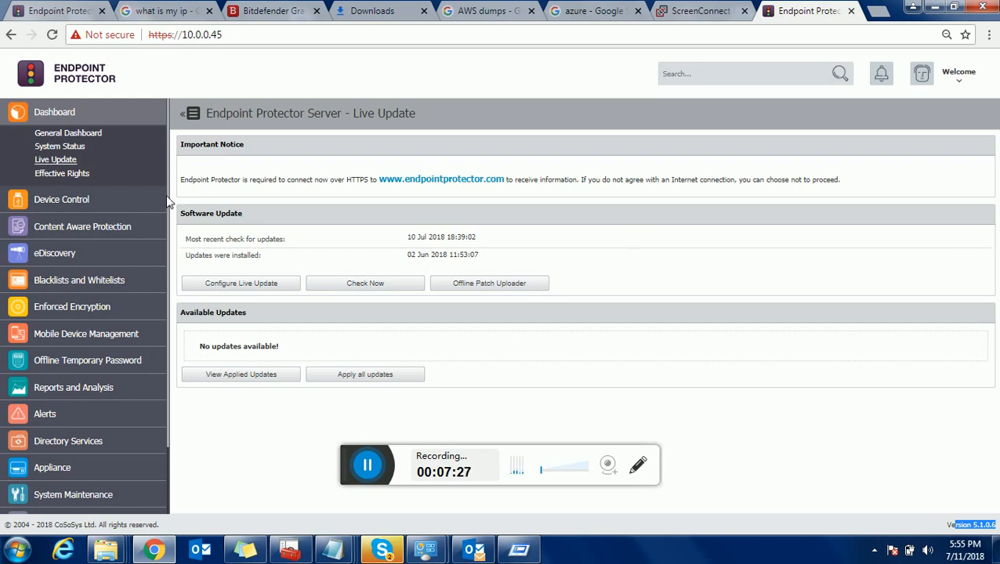
- View Device Control's Global Settings, and examine the access rights for each device type in Global Rights
{"action": "left_click", "coordinate": [97, 193]}
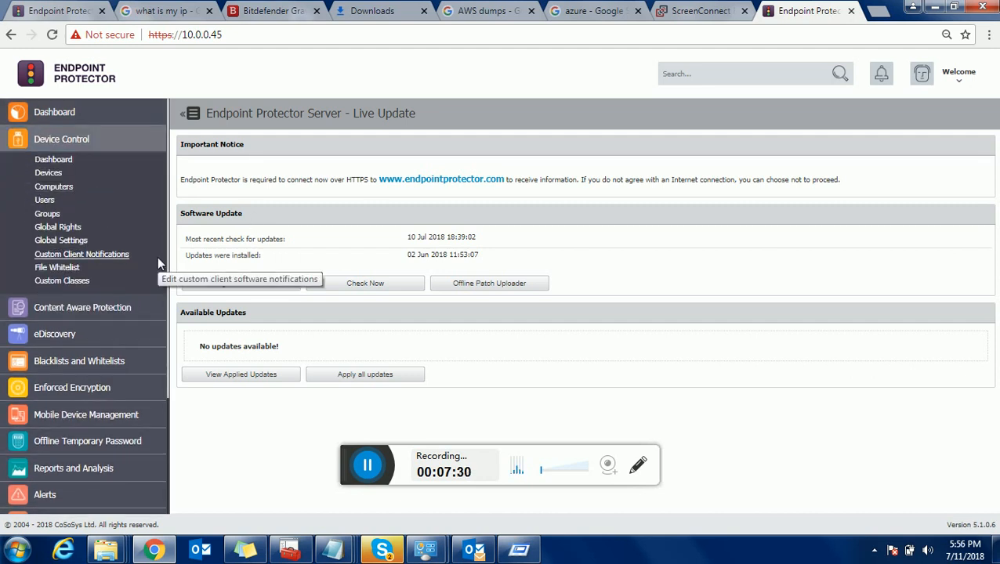
{"action": "left_click", "coordinate": [60, 243]}
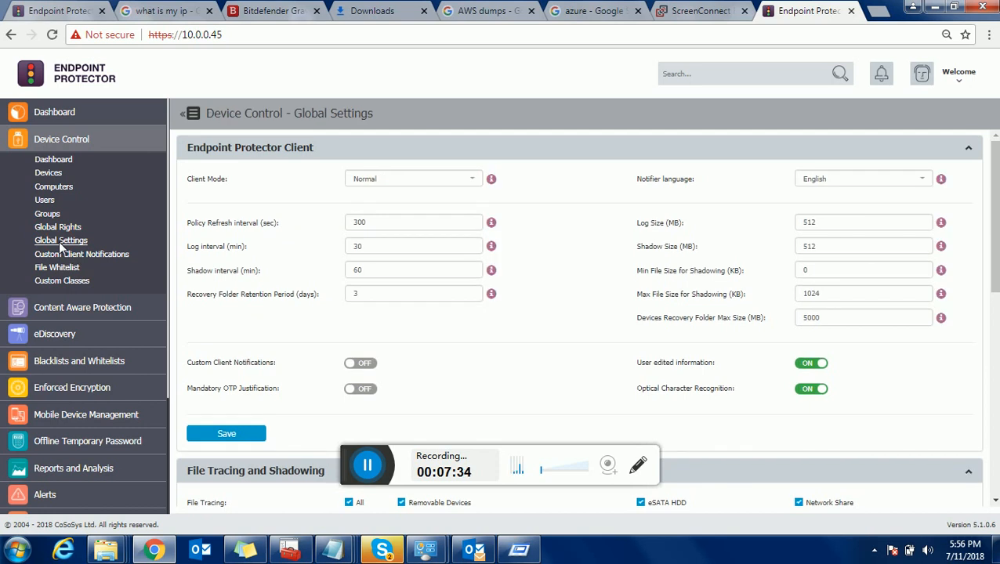
{"action": "left_click", "coordinate": [59, 229]}
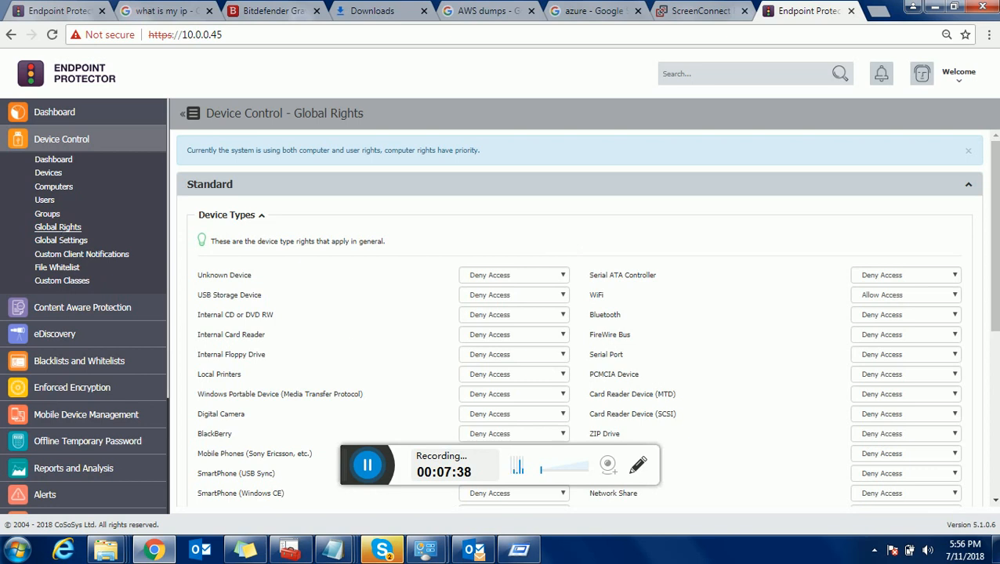
{"action": "left_click", "coordinate": [346, 324]}
{"action": "scroll", "coordinate": [350, 297], "scroll_direction": "down", "scroll_amount": 2}
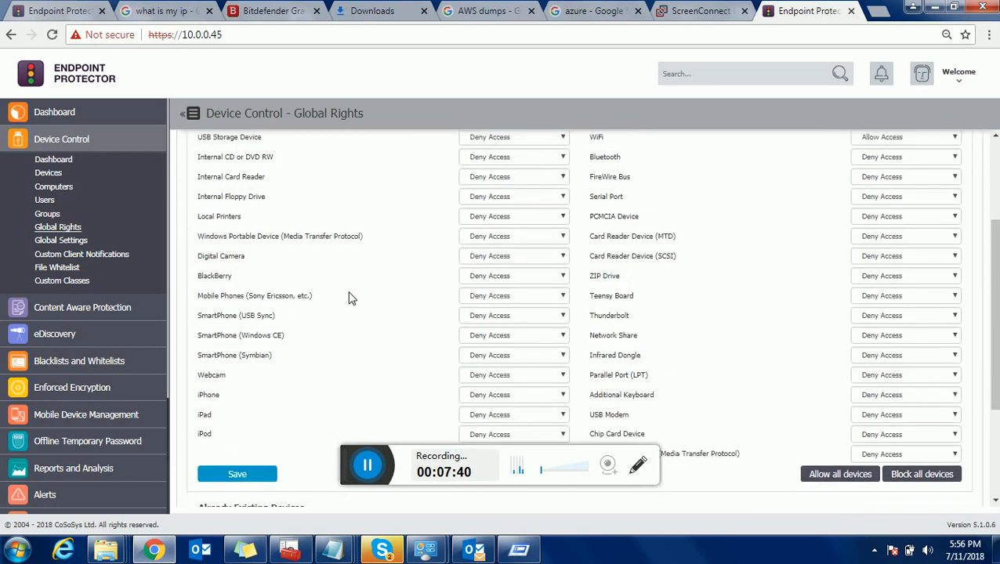
{"action": "scroll", "coordinate": [351, 297], "scroll_direction": "up", "scroll_amount": 2}
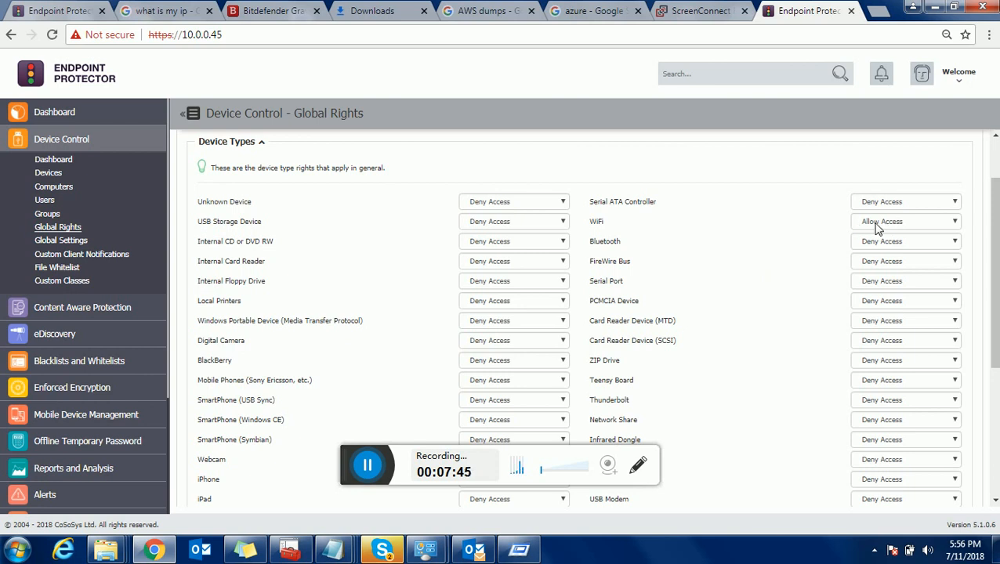
{"action": "scroll", "coordinate": [822, 260], "scroll_direction": "down", "scroll_amount": 2}
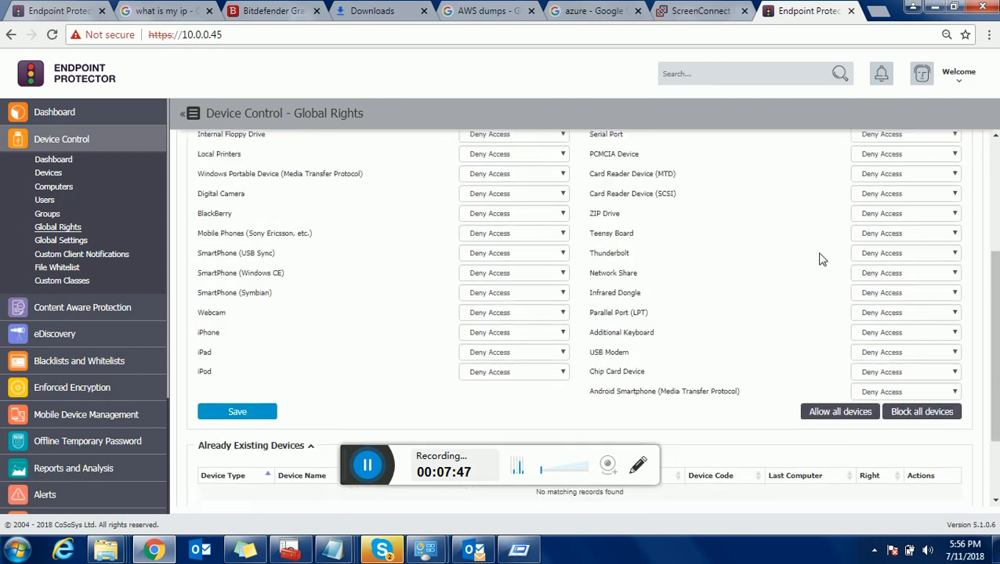
{"action": "scroll", "coordinate": [822, 260], "scroll_direction": "up", "scroll_amount": 1}
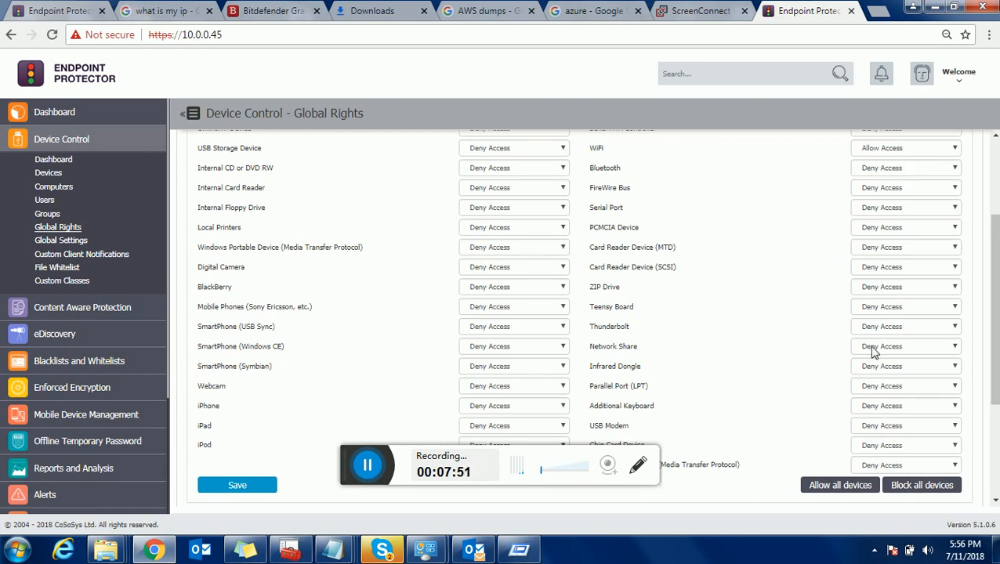
{"action": "scroll", "coordinate": [788, 303], "scroll_direction": "up", "scroll_amount": 2}
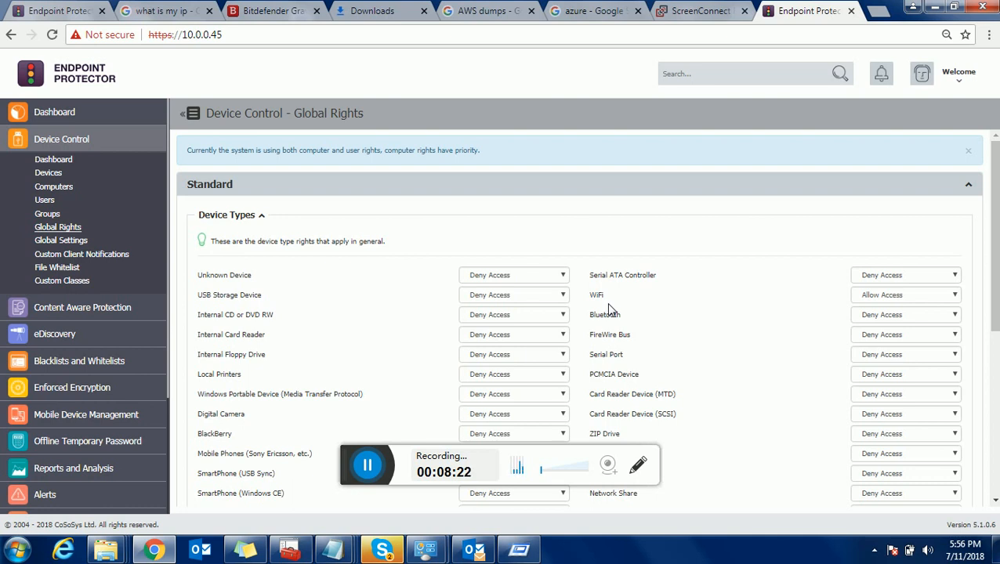
- View the access right options for Unknown Device and Local Printers in Global Rights
{"action": "left_click", "coordinate": [537, 276]}
{"action": "left_click", "coordinate": [537, 276]}
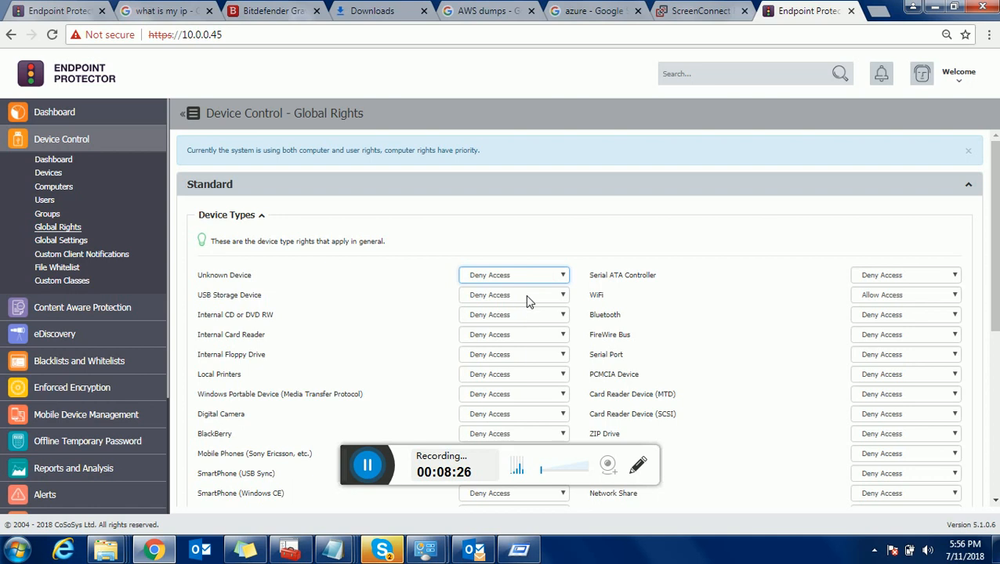
{"action": "left_click", "coordinate": [523, 274]}
{"action": "left_click", "coordinate": [523, 276]}
{"action": "left_click", "coordinate": [516, 369]}
{"action": "left_click", "coordinate": [516, 369]}
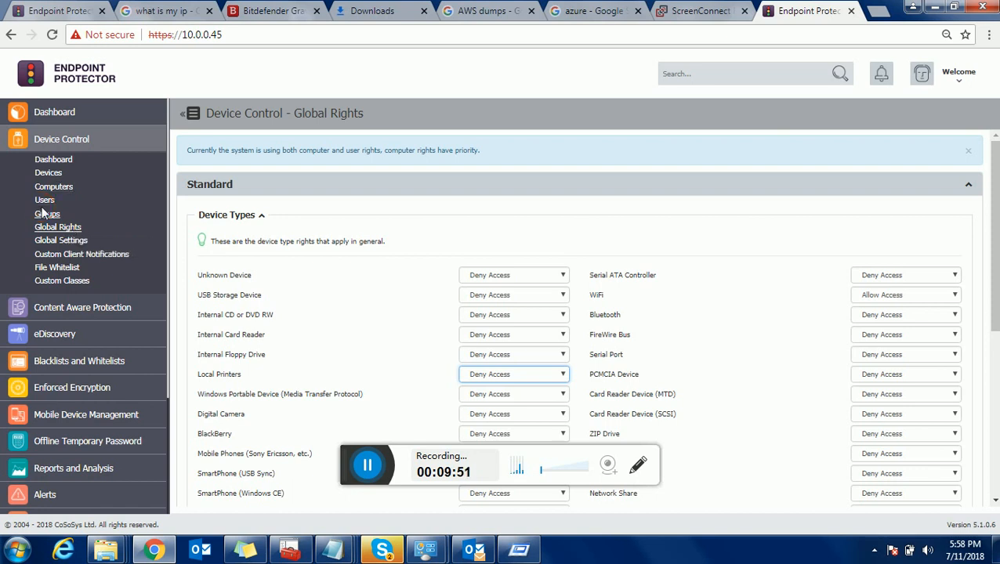
- View Device Control's list of users and open the second listed user's information for editing
{"action": "left_click", "coordinate": [47, 202]}
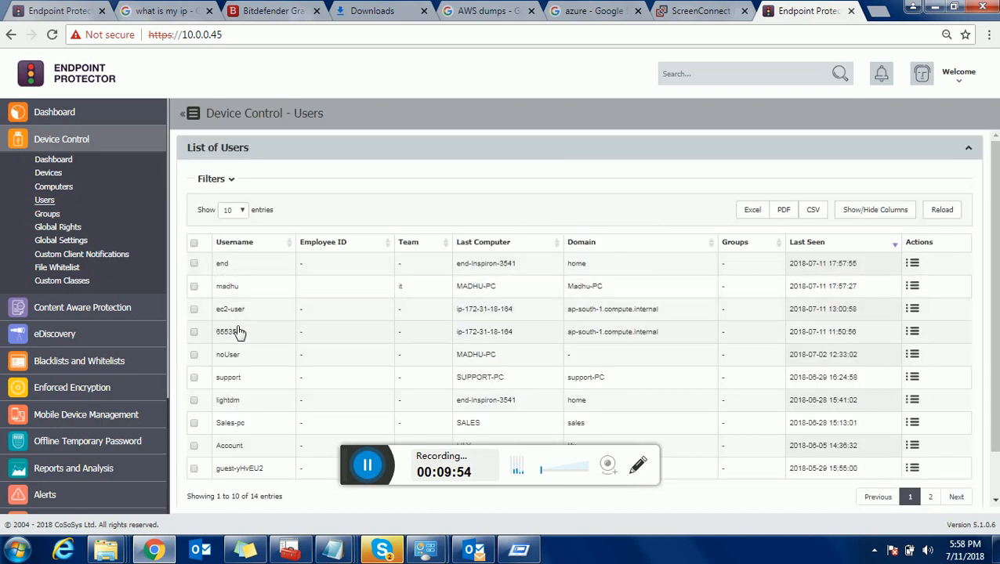
{"action": "scroll", "coordinate": [239, 333], "scroll_direction": "down", "scroll_amount": 1}
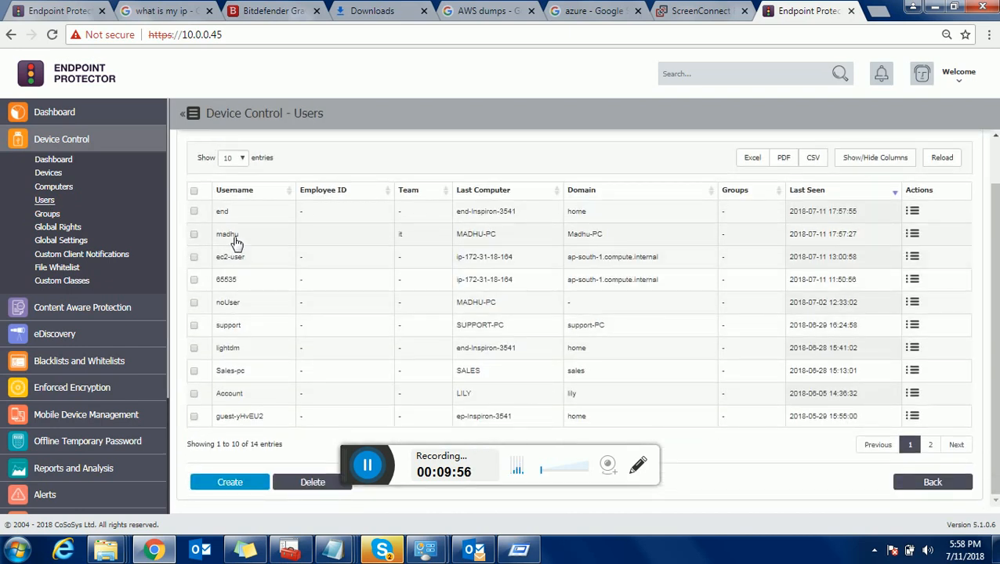
{"action": "left_click", "coordinate": [913, 234]}
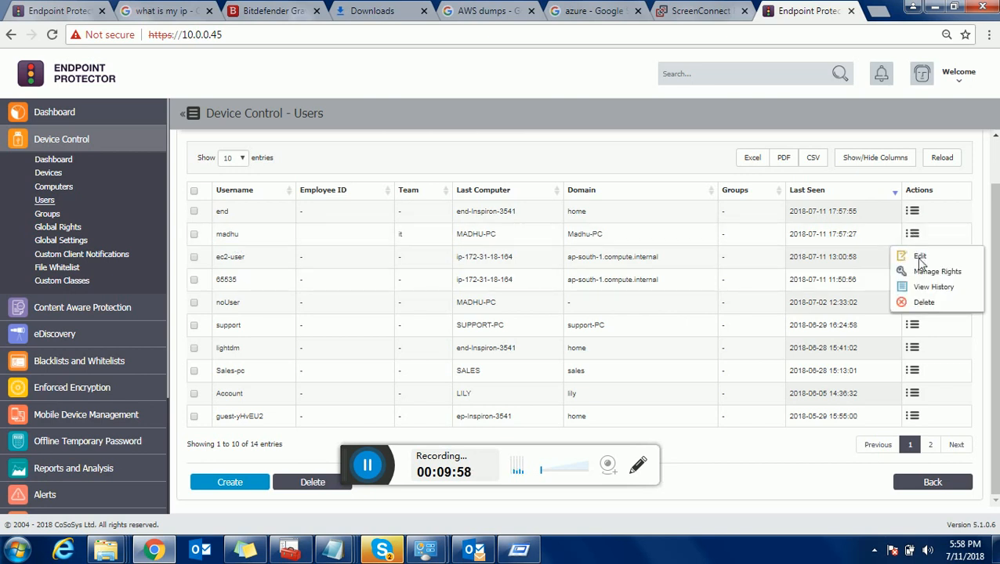
{"action": "left_click", "coordinate": [920, 259]}
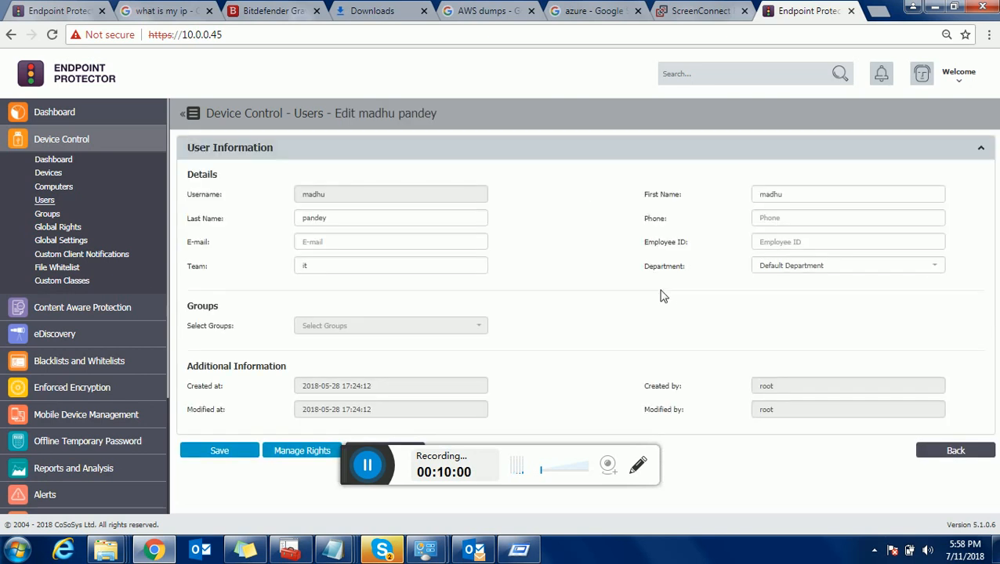
- Return to the list of users and view the device rights of the user "end"
{"action": "left_click", "coordinate": [44, 200]}
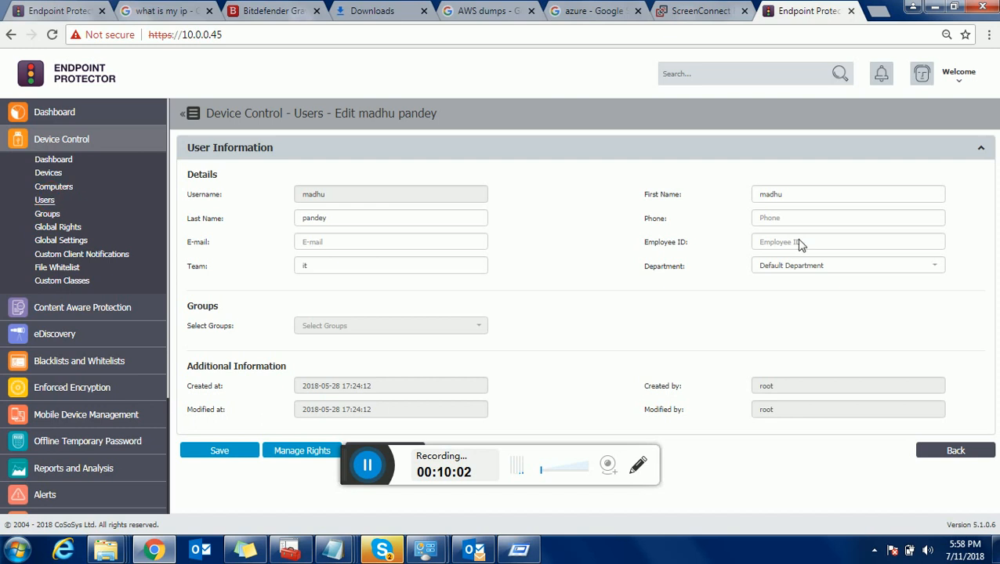
{"action": "left_click", "coordinate": [914, 263]}
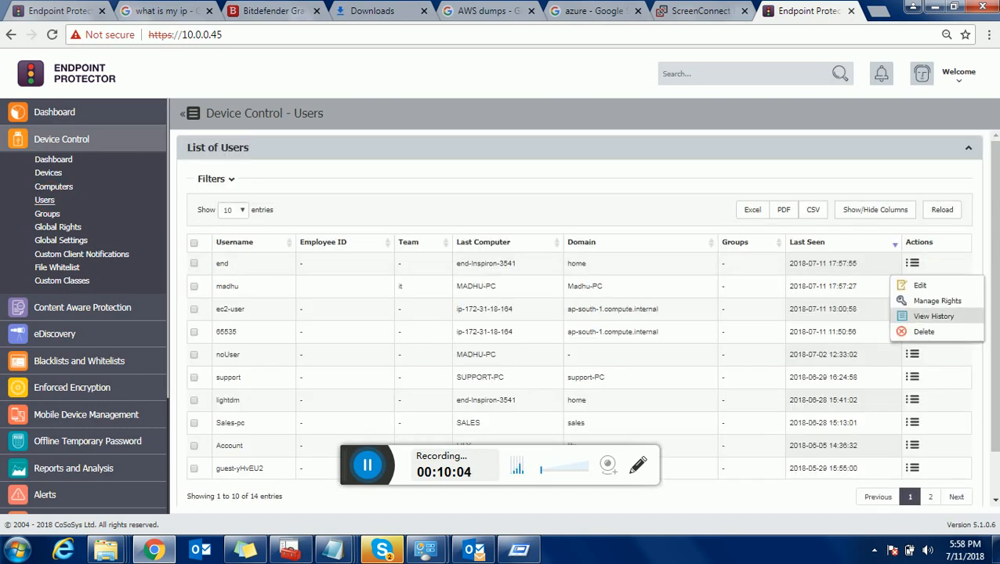
{"action": "left_click", "coordinate": [931, 302]}
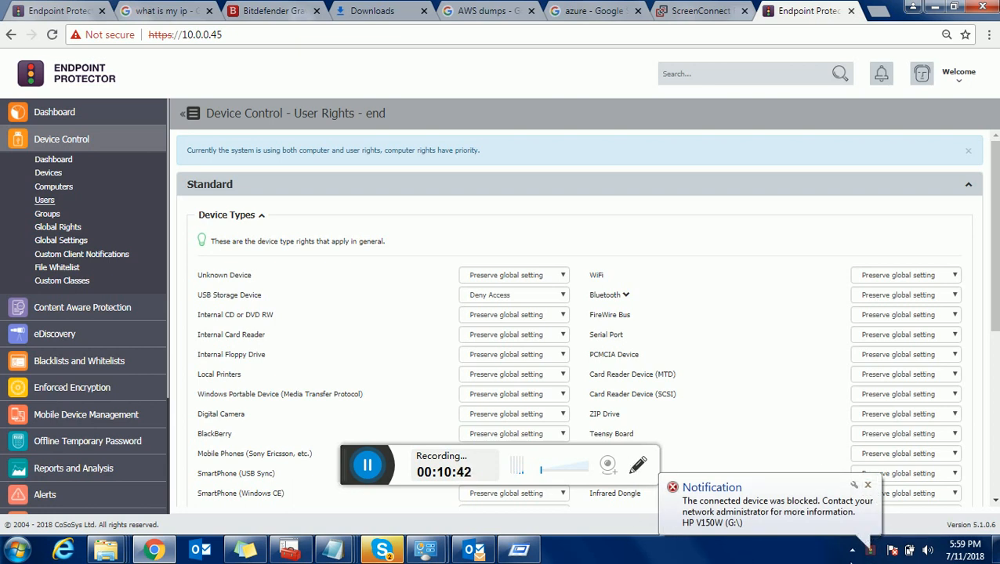
- Open the Endpoint Protector Client and select the blocked HP / V150W device to view its device code
{"action": "left_click", "coordinate": [875, 551]}
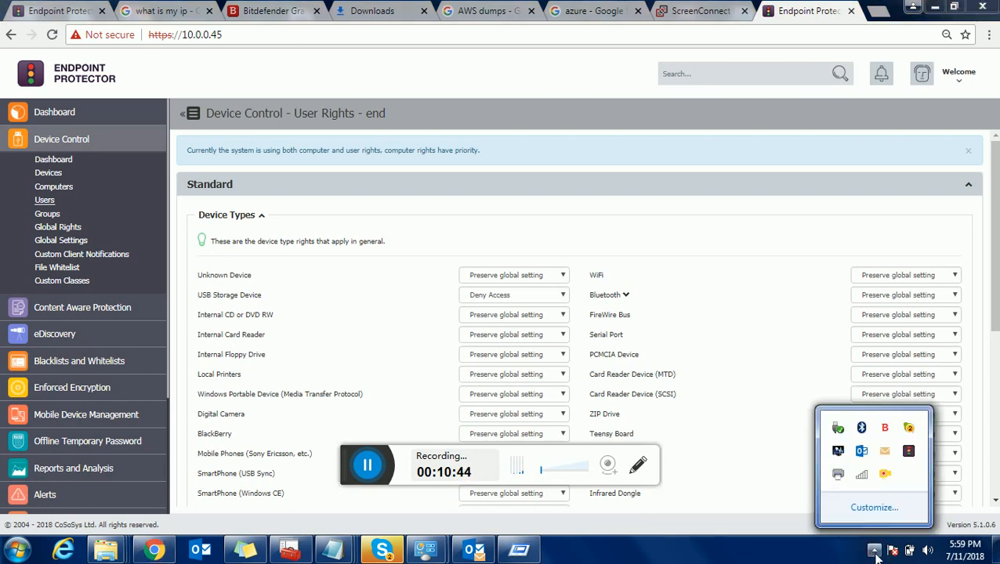
{"action": "left_click", "coordinate": [907, 455]}
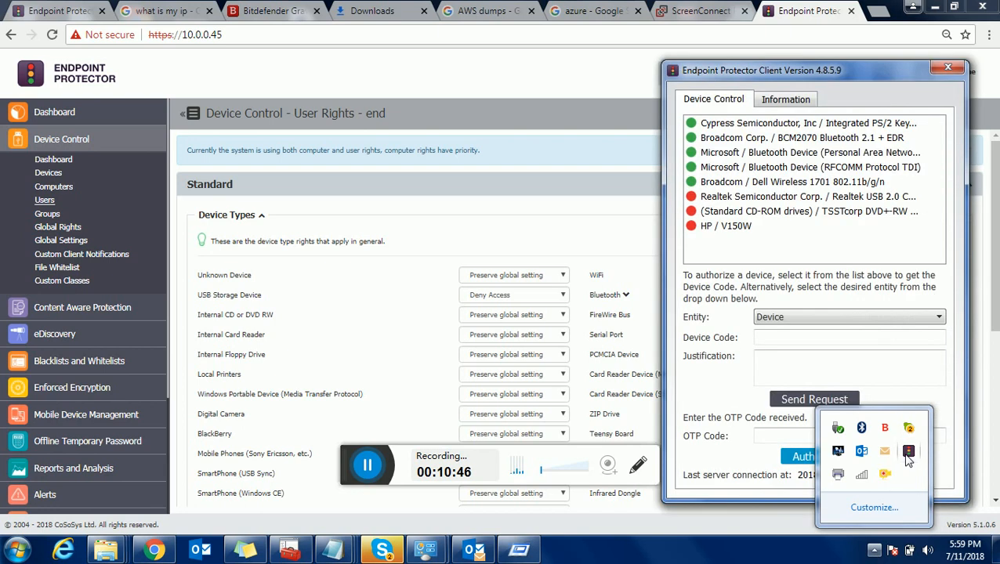
{"action": "left_click", "coordinate": [705, 227]}
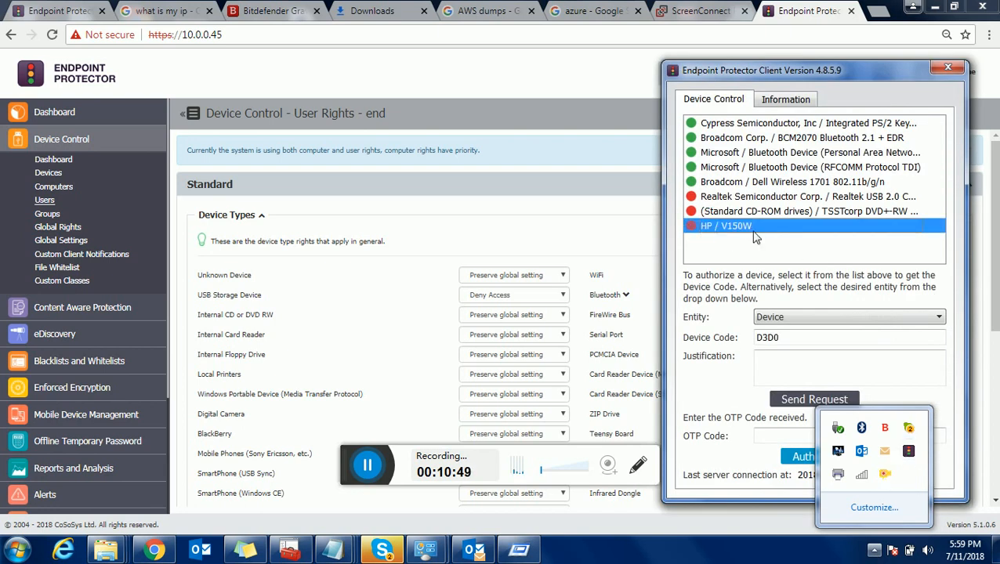
{"action": "left_click", "coordinate": [589, 238]}
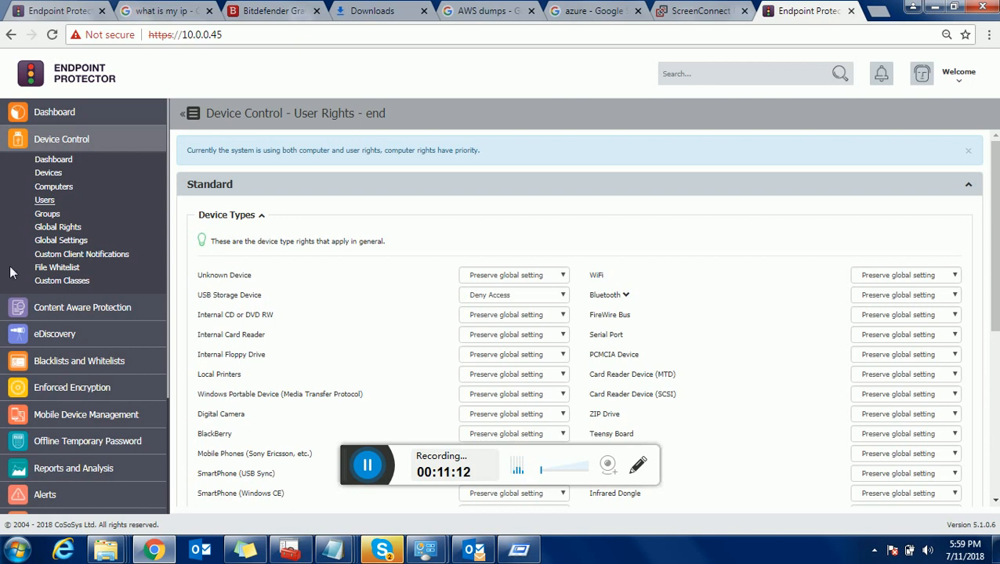
- Turn on Custom Client Notifications in Device Control's Global Settings, and view the File Tracing and Shadowing options
{"action": "left_click", "coordinate": [57, 241]}
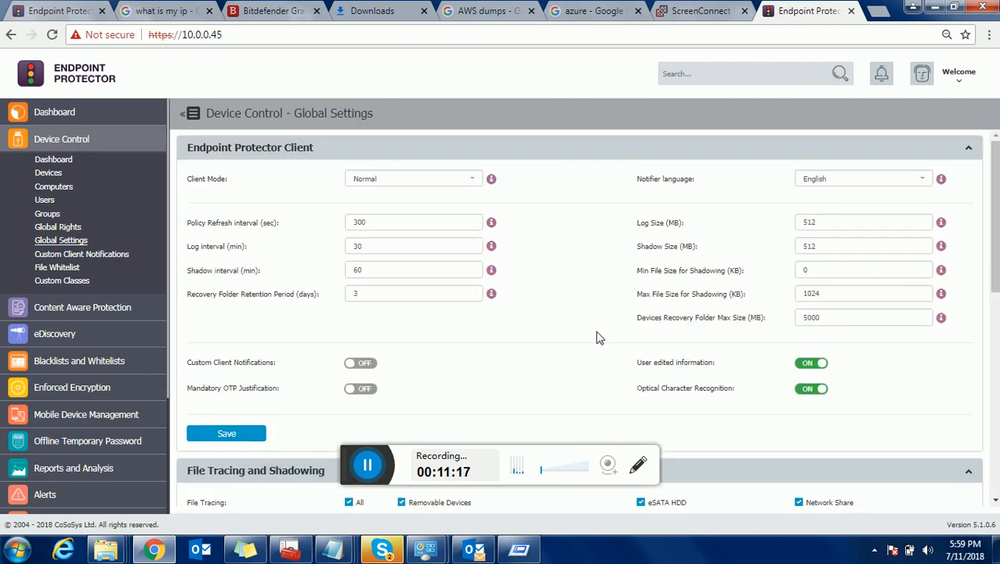
{"action": "scroll", "coordinate": [598, 337], "scroll_direction": "down", "scroll_amount": 1}
{"action": "left_click", "coordinate": [370, 289]}
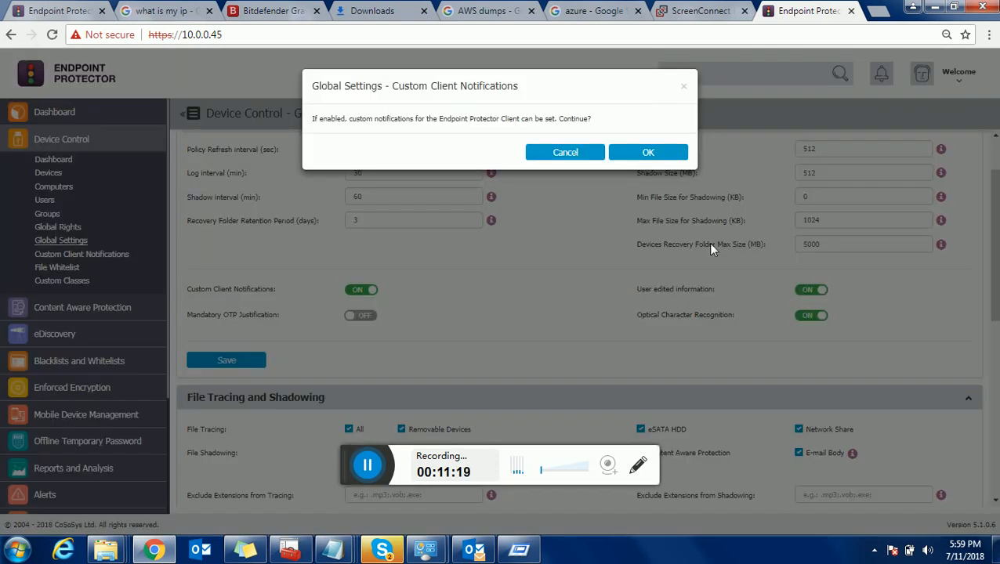
{"action": "left_click", "coordinate": [655, 153]}
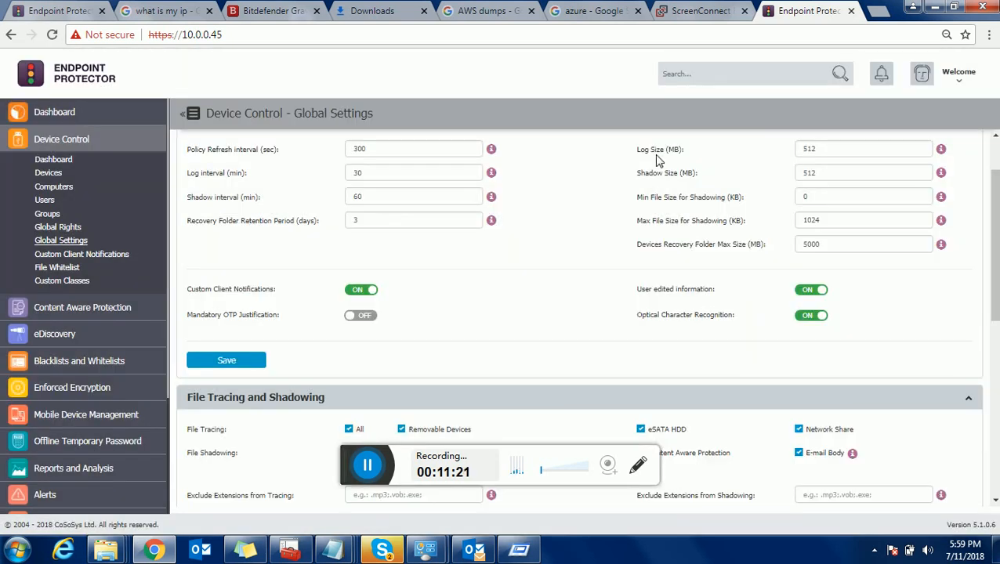
{"action": "scroll", "coordinate": [314, 368], "scroll_direction": "down", "scroll_amount": 1}
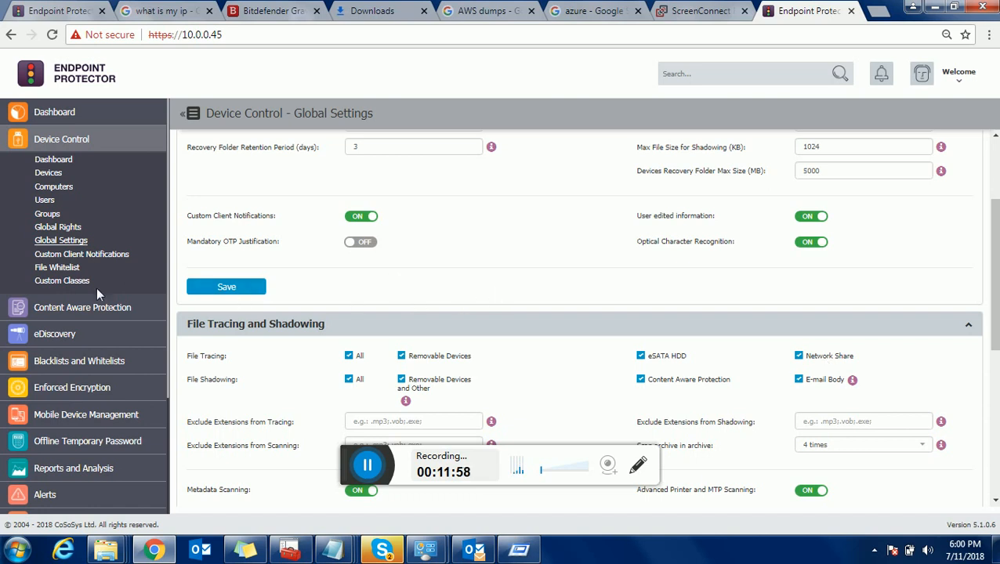
- Open the form for a new custom class under Device Control, and examine its available access rights options
{"action": "left_click", "coordinate": [72, 282]}
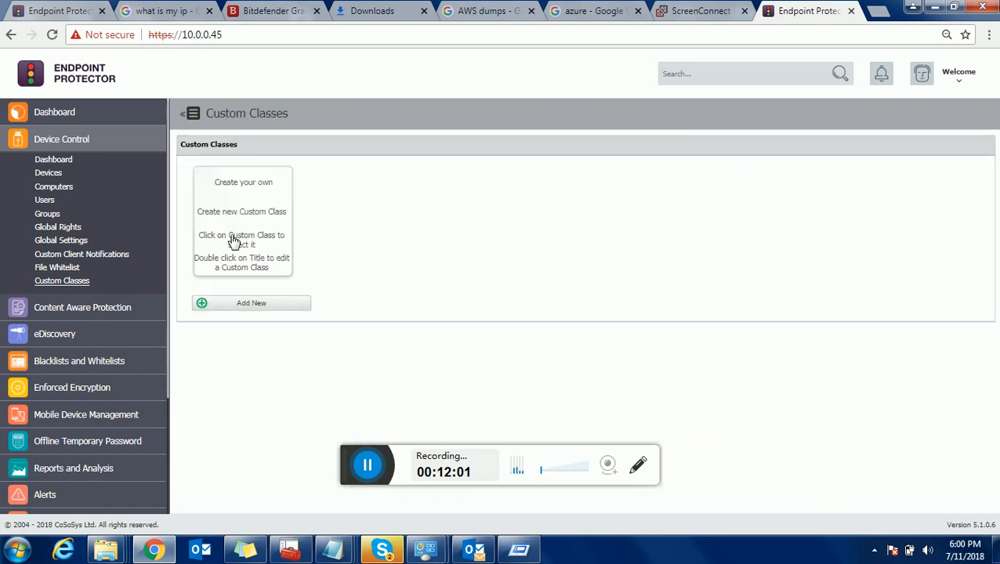
{"action": "left_click", "coordinate": [247, 304]}
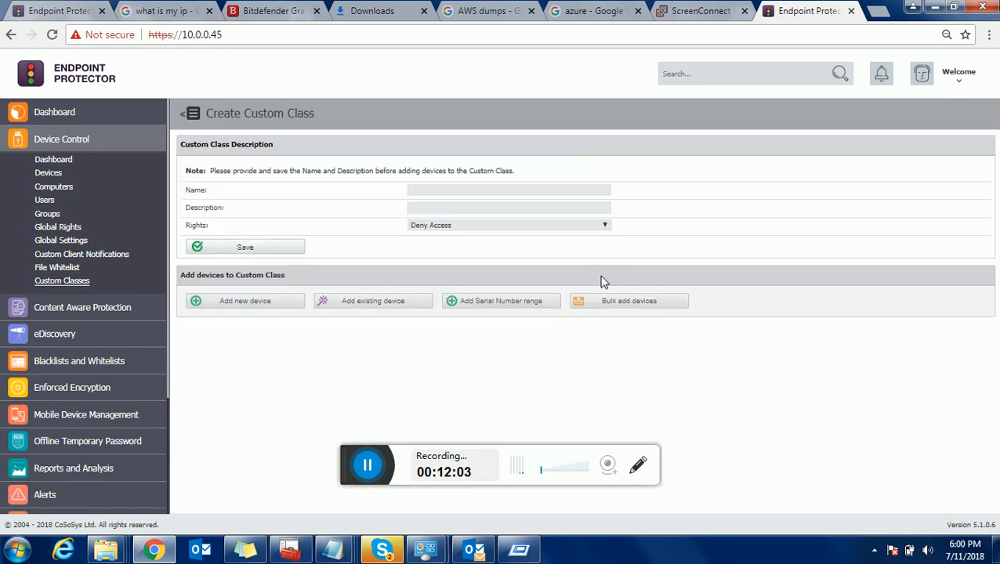
{"action": "left_click", "coordinate": [557, 227]}
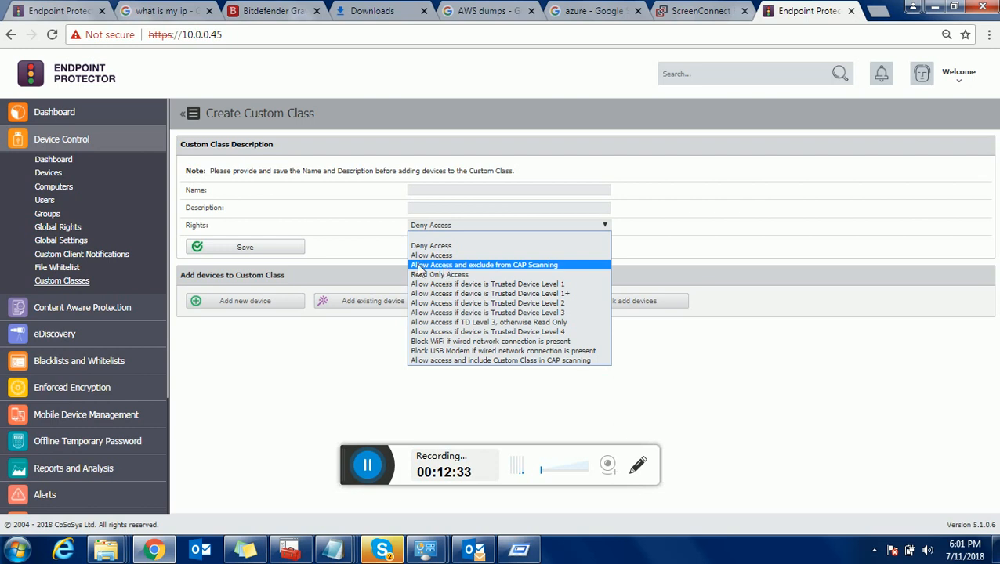
{"action": "left_click", "coordinate": [338, 354]}
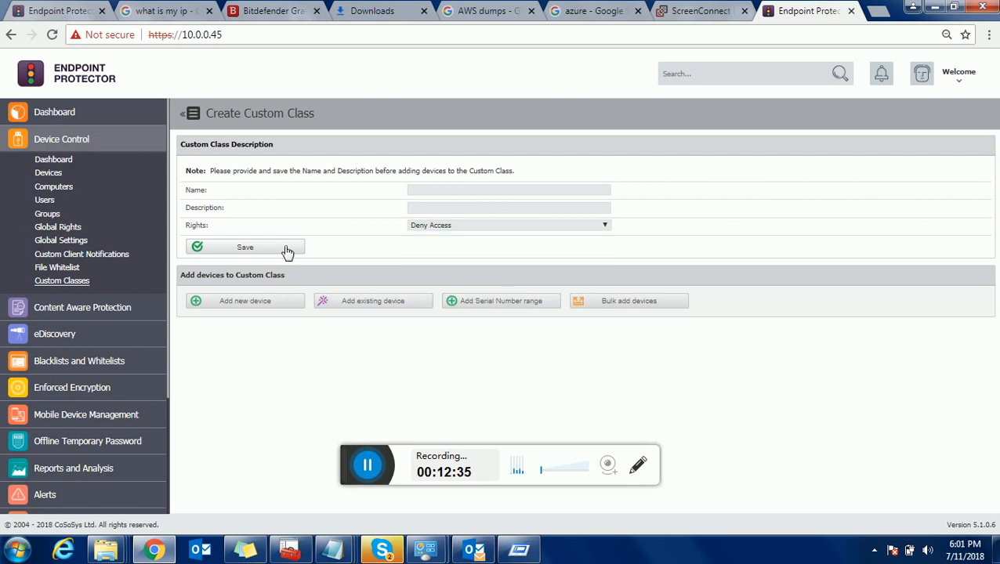
{"action": "left_click", "coordinate": [488, 227]}
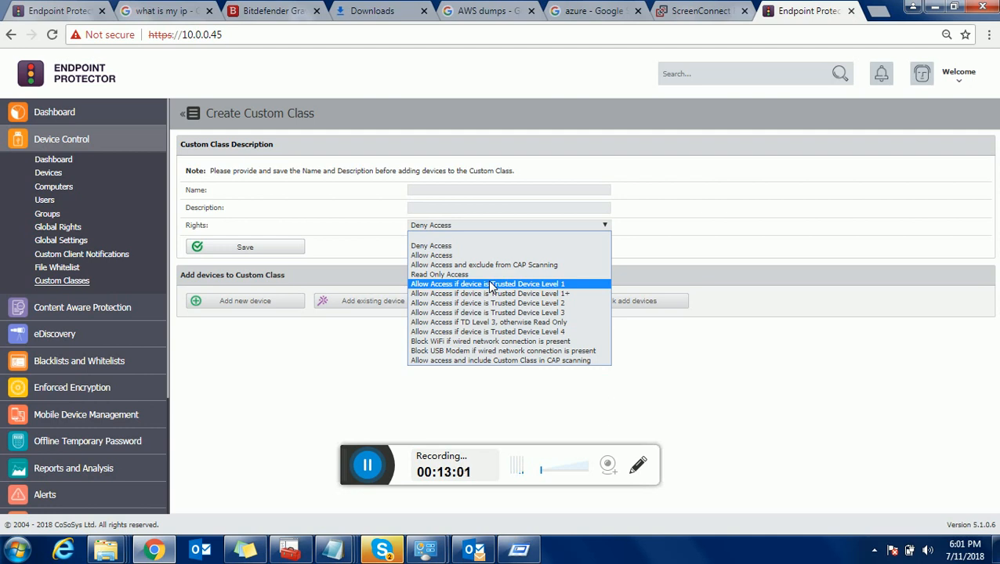
{"action": "left_click", "coordinate": [352, 344]}
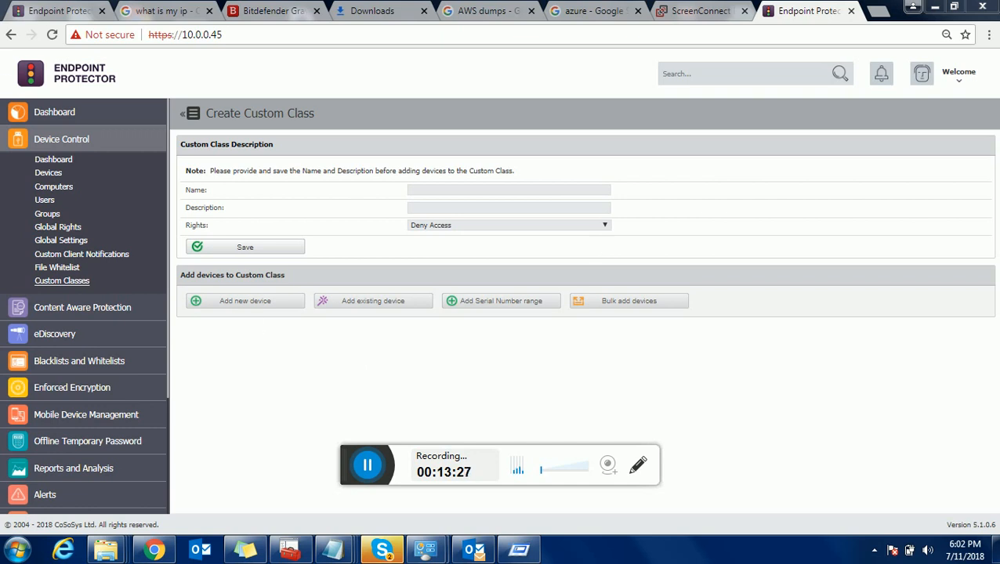
- View Device Control's File Whitelist, and look through the device types and languages in Custom Client Notifications
{"action": "left_click", "coordinate": [70, 268]}
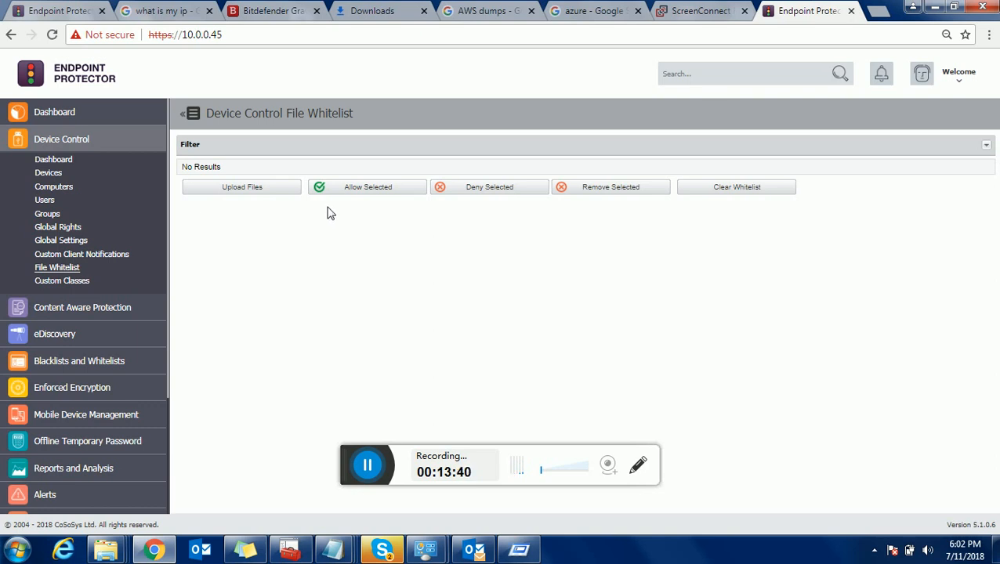
{"action": "left_click", "coordinate": [94, 254]}
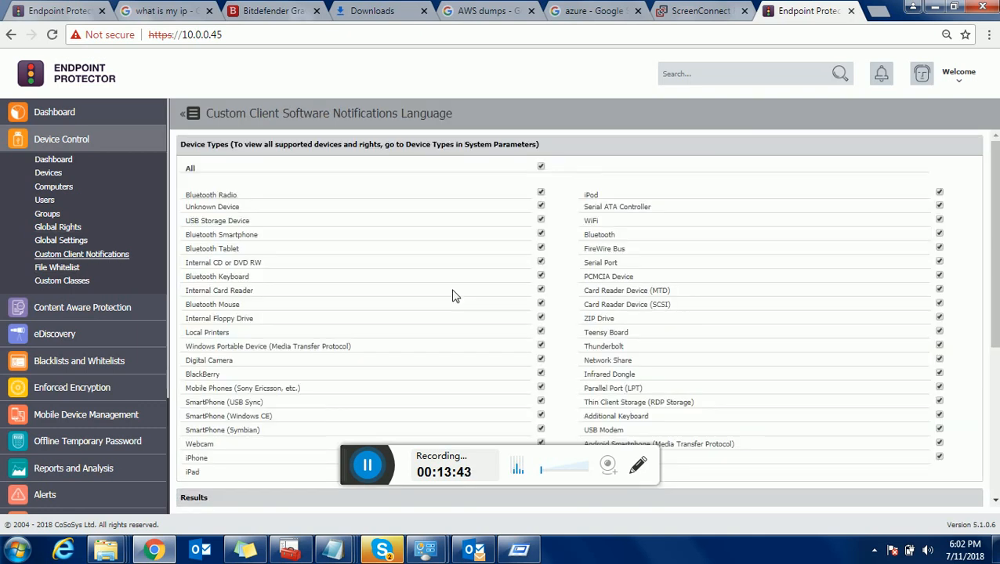
{"action": "scroll", "coordinate": [455, 295], "scroll_direction": "down", "scroll_amount": 4}
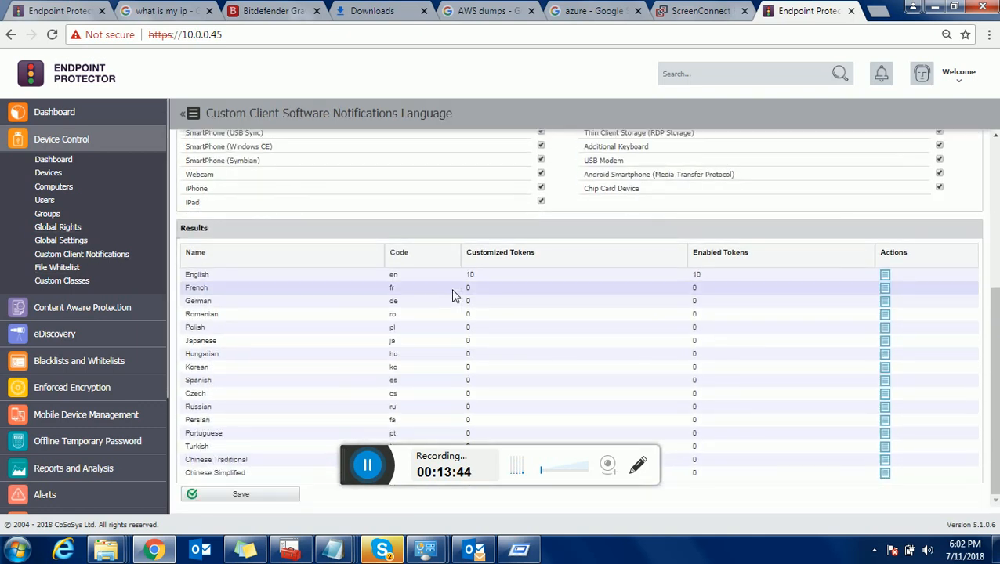
{"action": "scroll", "coordinate": [452, 296], "scroll_direction": "up", "scroll_amount": 5}
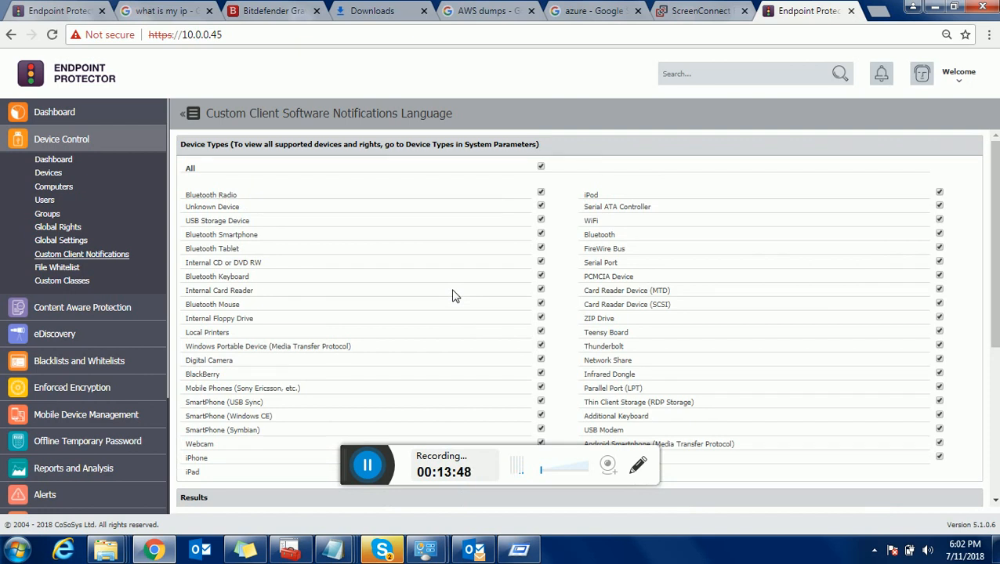
{"action": "scroll", "coordinate": [453, 296], "scroll_direction": "down", "scroll_amount": 1}
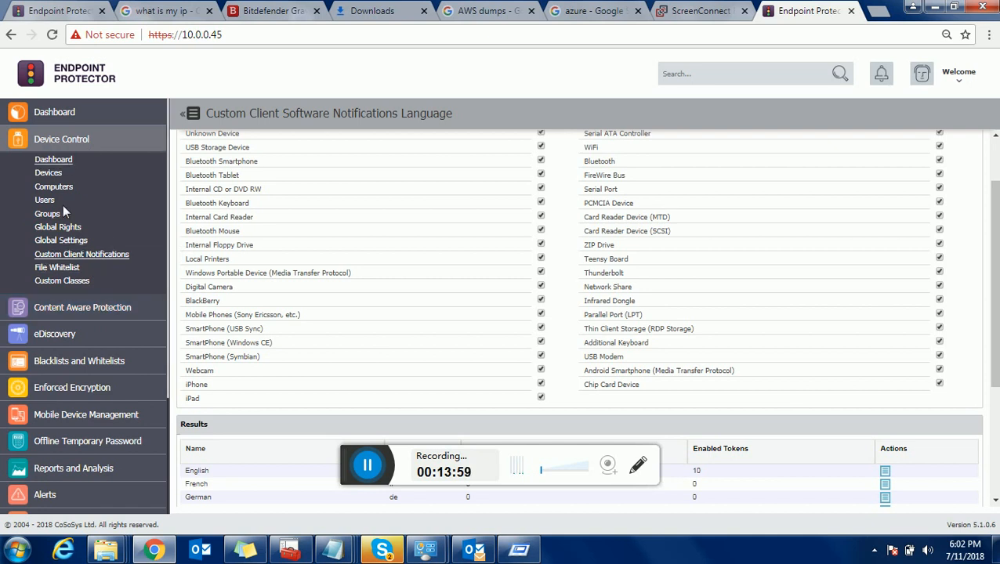
- Expand the Content Aware Protection module, and highlight "Data in Motion" in the Notepad notes before hiding them
{"action": "left_click", "coordinate": [83, 308]}
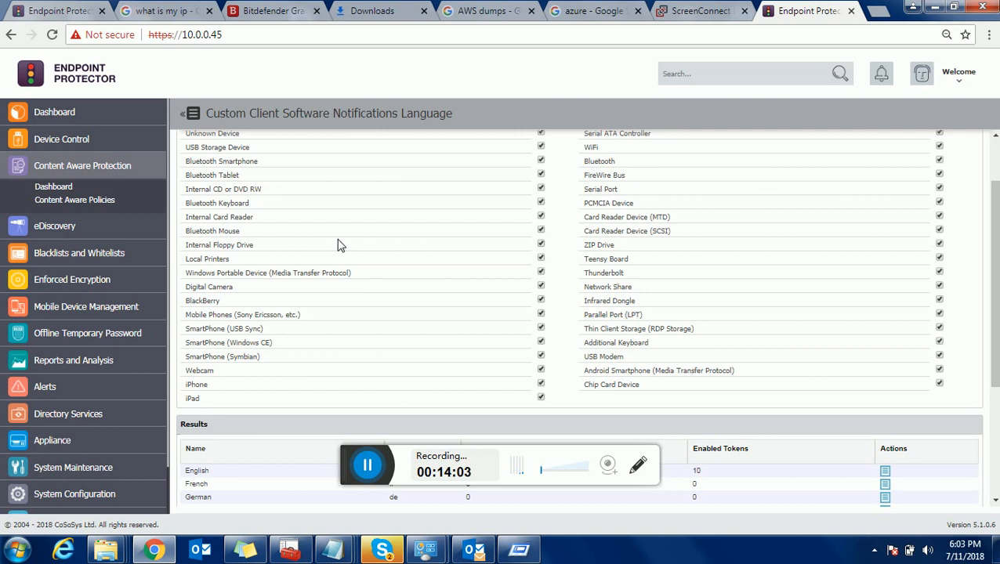
{"action": "left_click", "coordinate": [345, 542]}
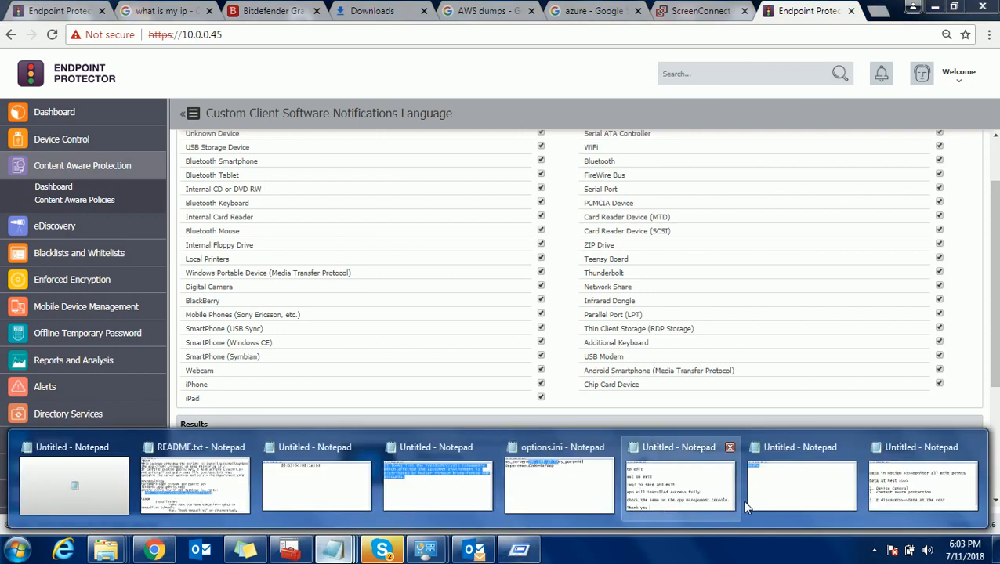
{"action": "left_click", "coordinate": [924, 482]}
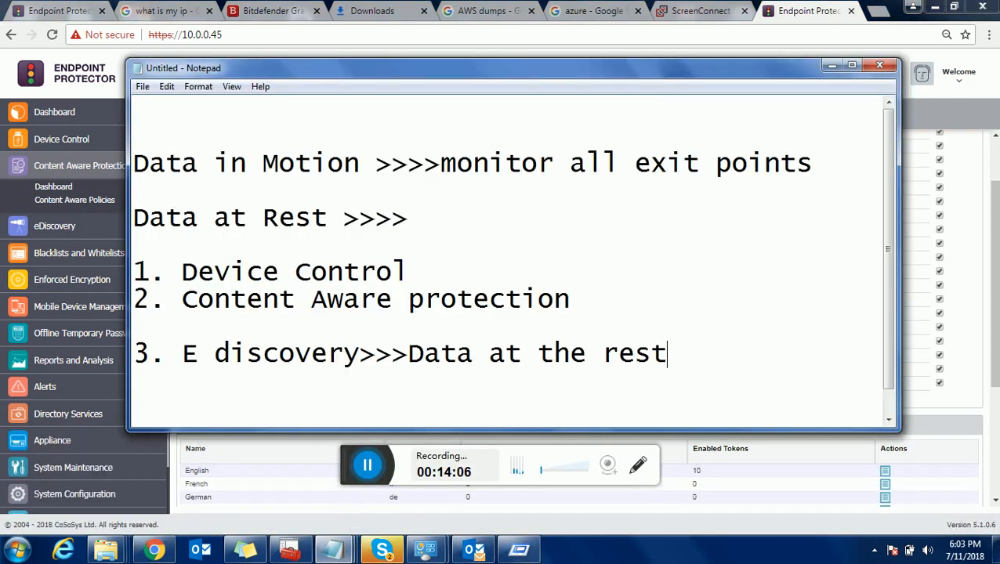
{"action": "left_click_drag", "start_coordinate": [165, 163], "coordinate": [345, 163]}
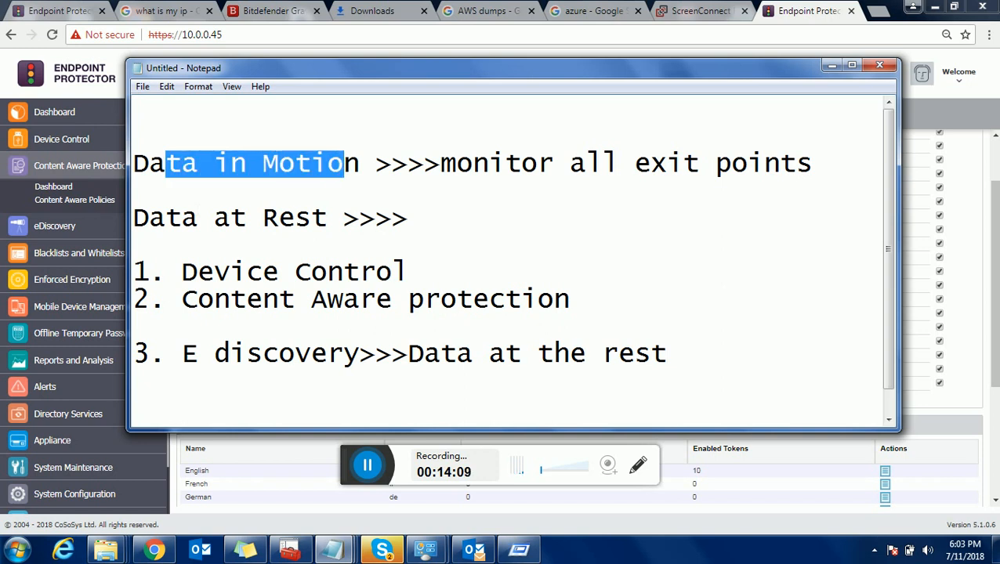
{"action": "left_click", "coordinate": [830, 67]}
- View the Content Aware Protection dashboard down to its list of latest blocked files
{"action": "left_click", "coordinate": [88, 201]}
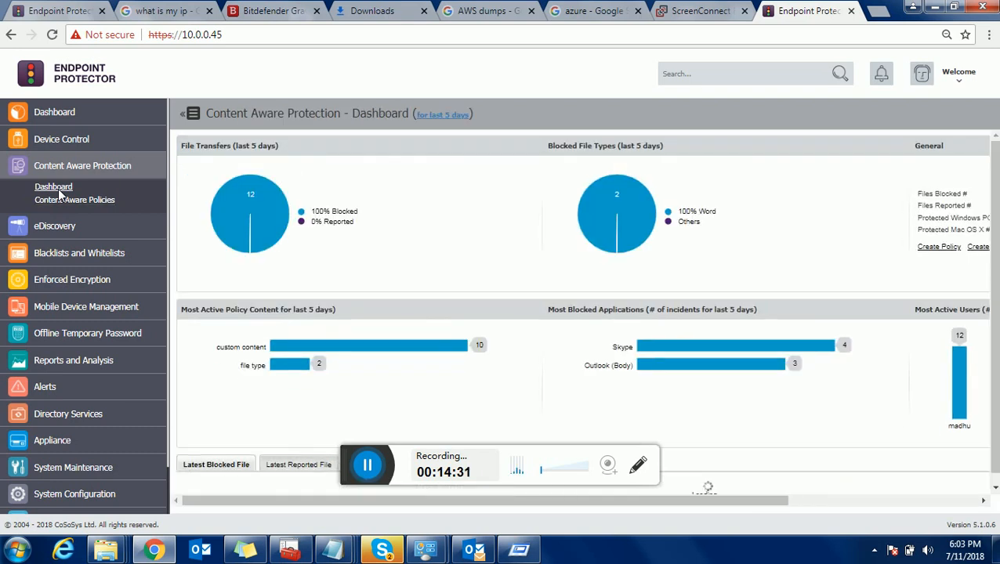
{"action": "scroll", "coordinate": [437, 345], "scroll_direction": "down", "scroll_amount": 2}
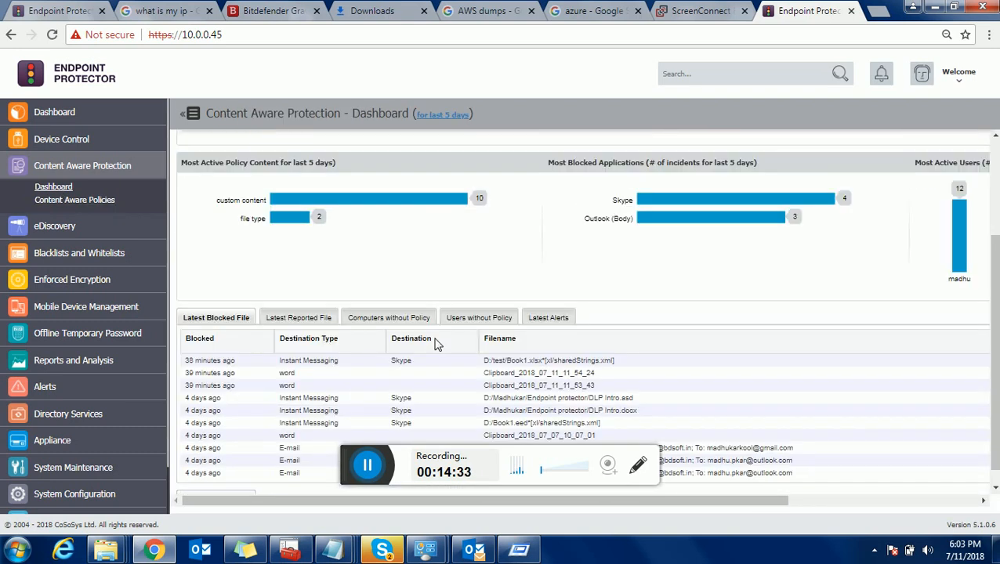
{"action": "scroll", "coordinate": [436, 345], "scroll_direction": "down", "scroll_amount": 1}
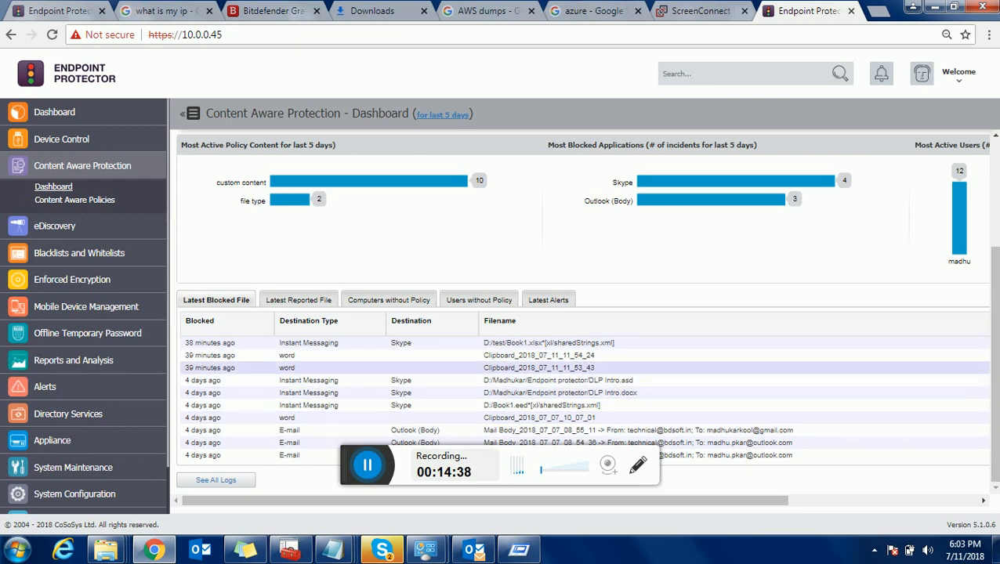
- Start a new custom policy from the Content Aware Policies list and view its policy information and exit points
{"action": "left_click", "coordinate": [93, 200]}
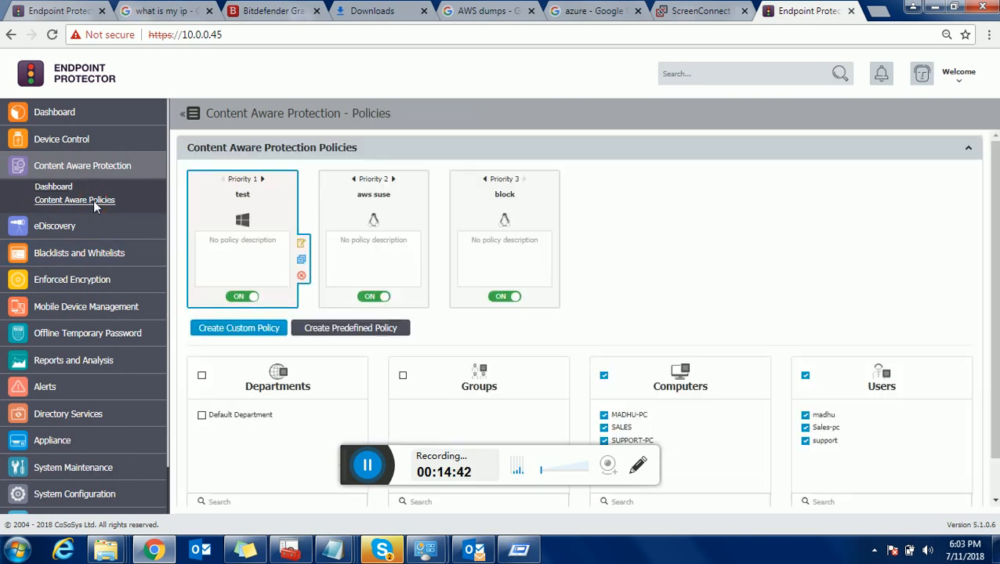
{"action": "left_click", "coordinate": [279, 330]}
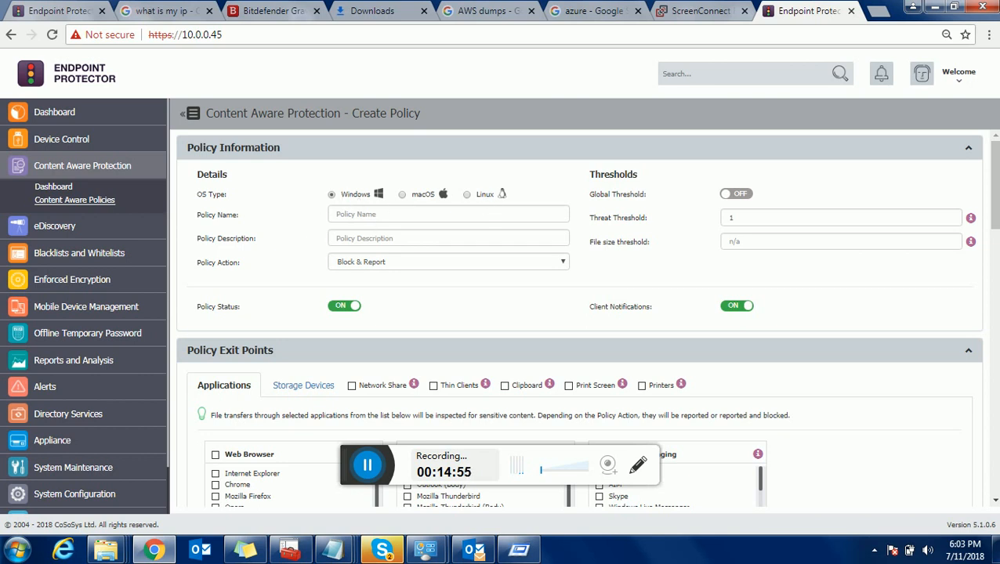
{"action": "scroll", "coordinate": [478, 316], "scroll_direction": "down", "scroll_amount": 1}
{"action": "scroll", "coordinate": [478, 316], "scroll_direction": "down", "scroll_amount": 4}
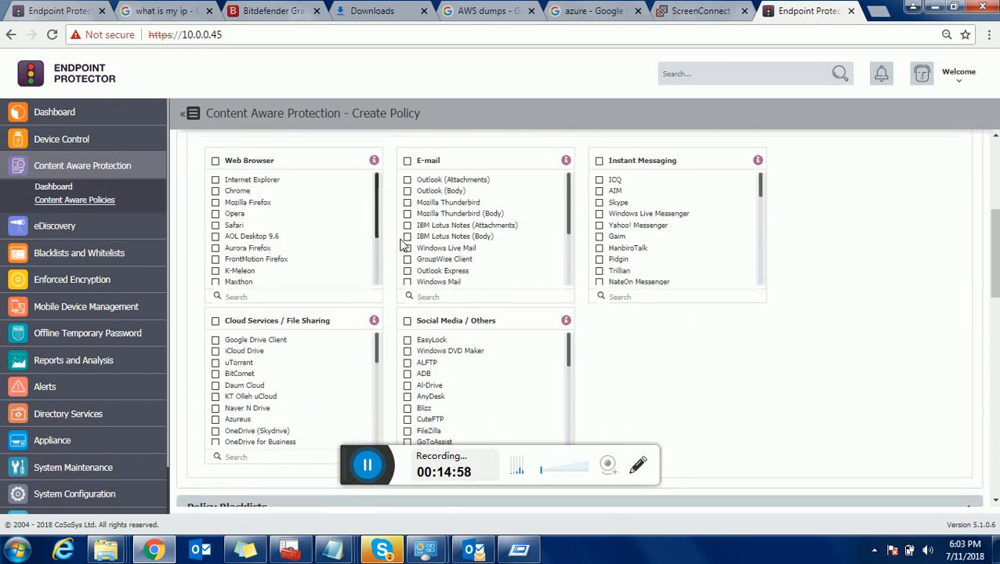
{"action": "scroll", "coordinate": [401, 243], "scroll_direction": "up", "scroll_amount": 1}
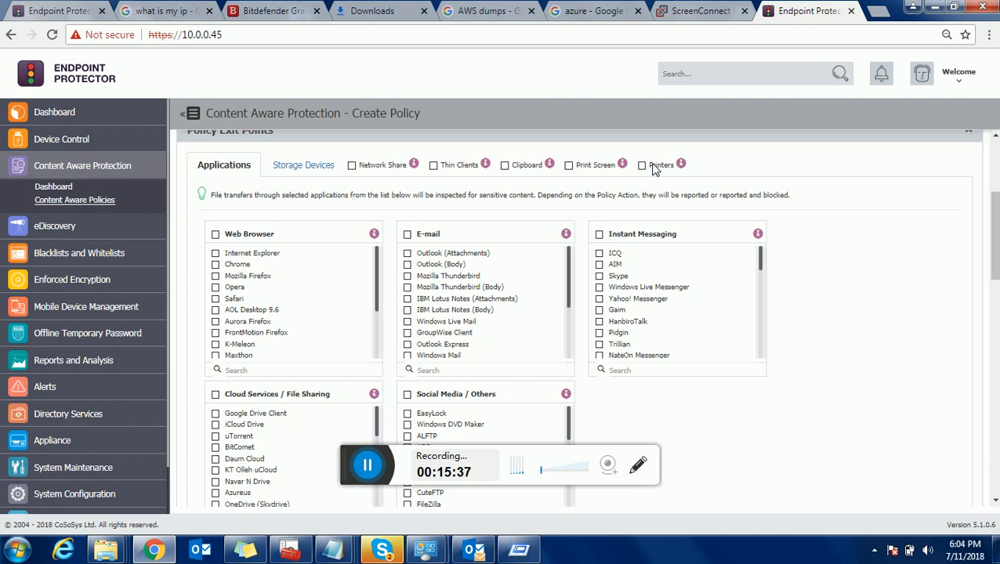
{"action": "scroll", "coordinate": [601, 228], "scroll_direction": "up", "scroll_amount": 2}
{"action": "scroll", "coordinate": [601, 228], "scroll_direction": "up", "scroll_amount": 2}
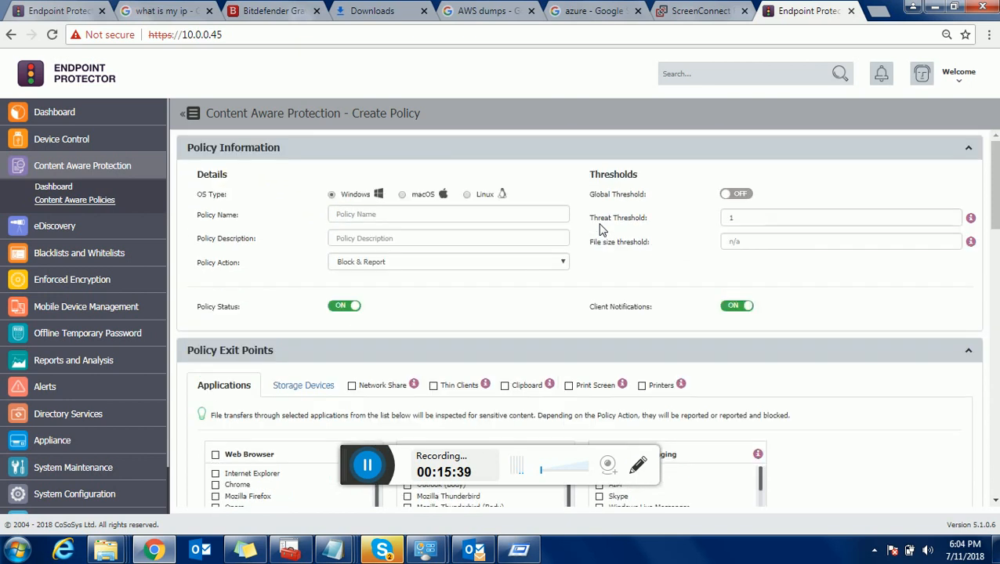
- Look through the Windows applications under the new policy's exit points, including web browsers, cloud services and social media
{"action": "scroll", "coordinate": [601, 228], "scroll_direction": "down", "scroll_amount": 3}
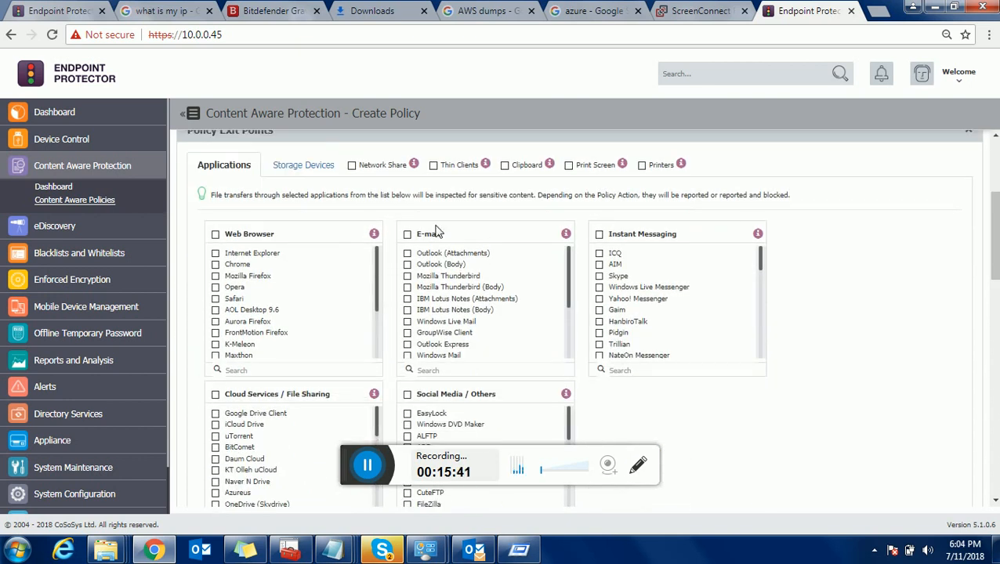
{"action": "scroll", "coordinate": [783, 332], "scroll_direction": "down", "scroll_amount": 1}
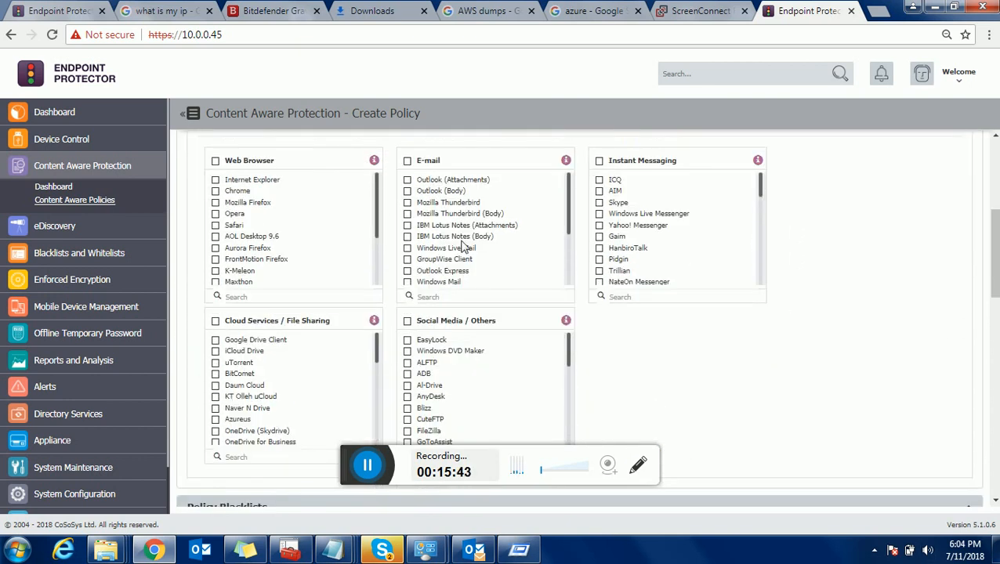
{"action": "scroll", "coordinate": [287, 241], "scroll_direction": "down", "scroll_amount": 1}
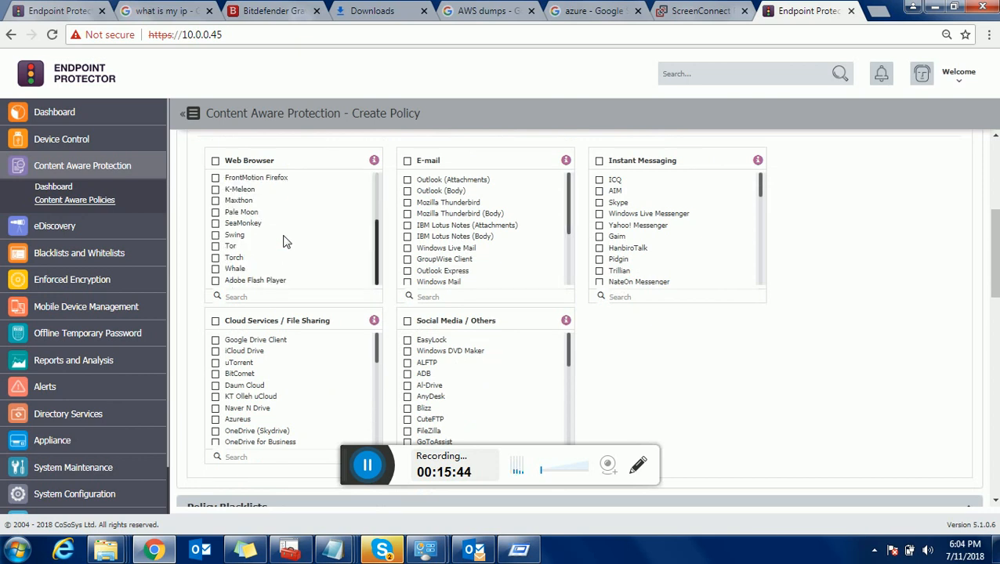
{"action": "scroll", "coordinate": [313, 358], "scroll_direction": "down", "scroll_amount": 3}
{"action": "scroll", "coordinate": [466, 366], "scroll_direction": "down", "scroll_amount": 5}
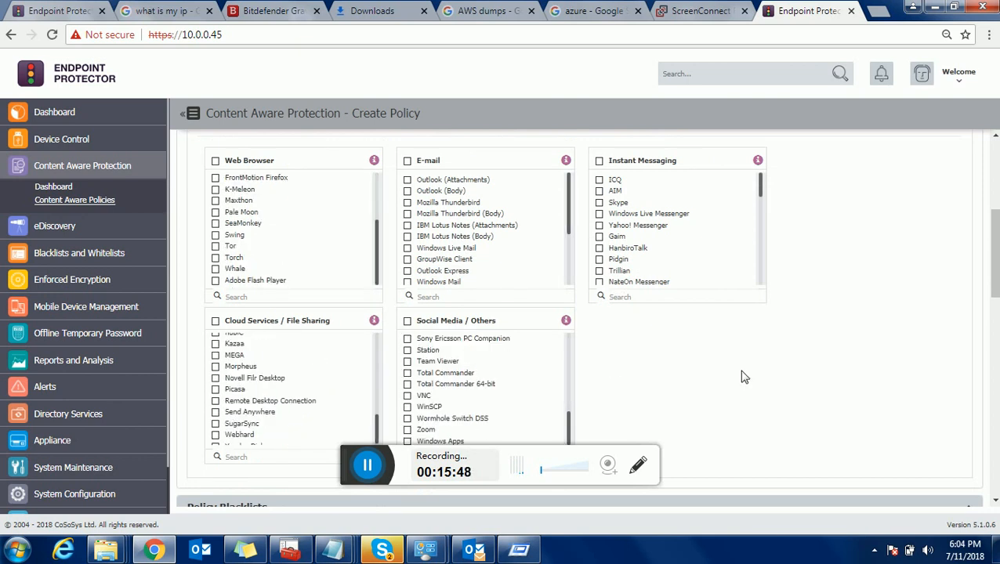
{"action": "scroll", "coordinate": [745, 377], "scroll_direction": "up", "scroll_amount": 4}
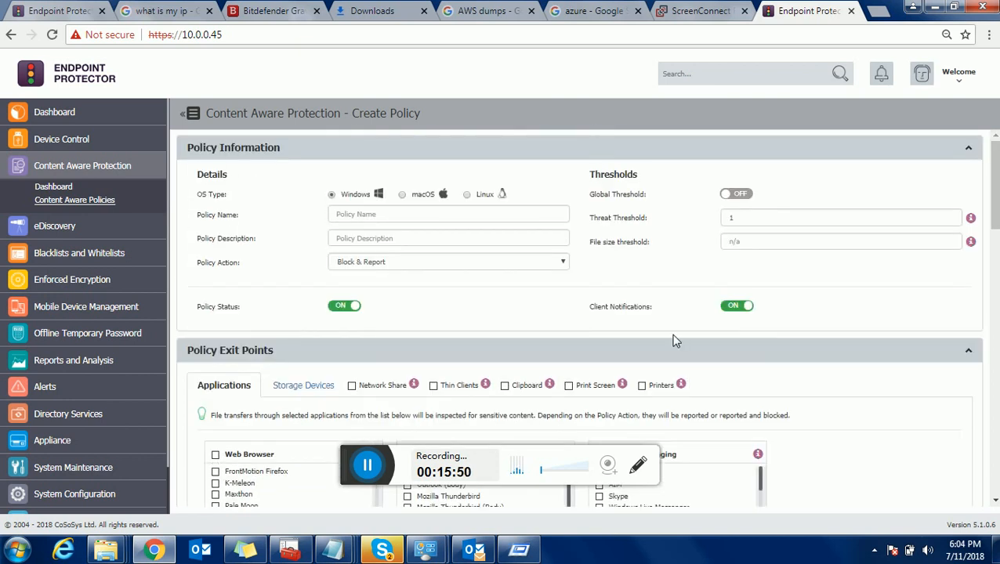
- Set the new policy's OS type to Linux and examine its application and storage device exit points
{"action": "left_click", "coordinate": [468, 194]}
{"action": "scroll", "coordinate": [548, 329], "scroll_direction": "down", "scroll_amount": 2}
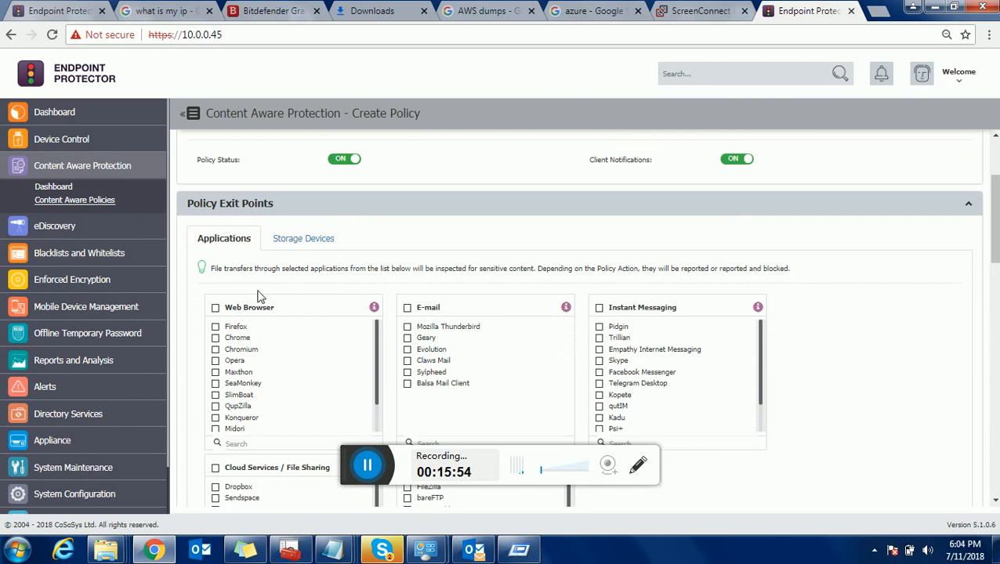
{"action": "scroll", "coordinate": [308, 339], "scroll_direction": "down", "scroll_amount": 1}
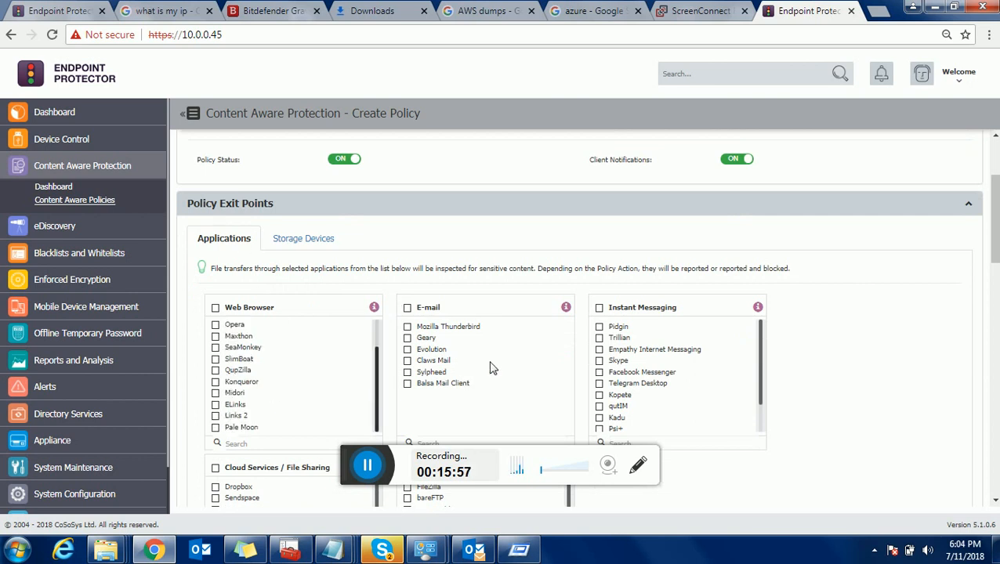
{"action": "scroll", "coordinate": [490, 368], "scroll_direction": "down", "scroll_amount": 1}
{"action": "left_click", "coordinate": [323, 164]}
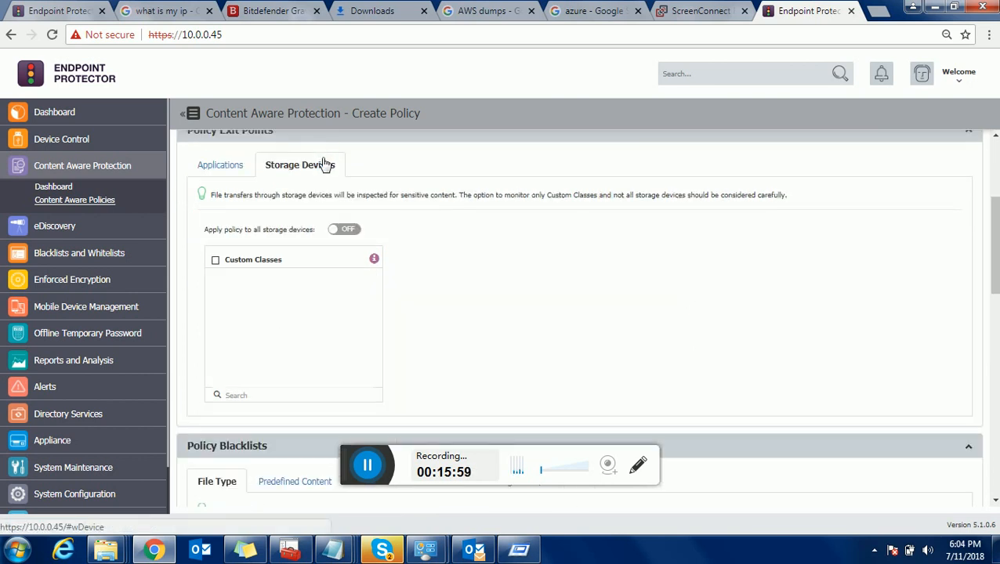
{"action": "left_click", "coordinate": [222, 165]}
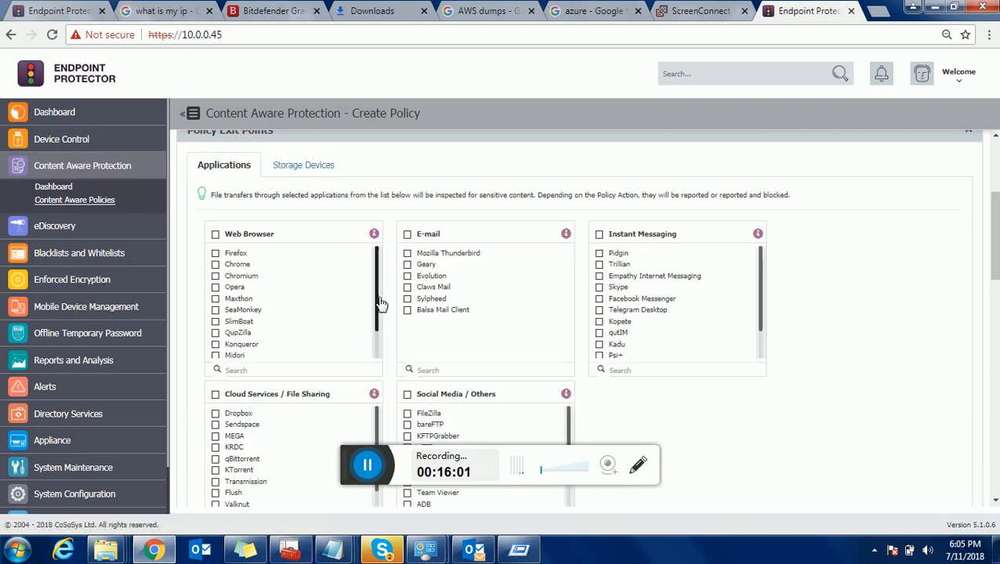
{"action": "scroll", "coordinate": [357, 226], "scroll_direction": "up", "scroll_amount": 3}
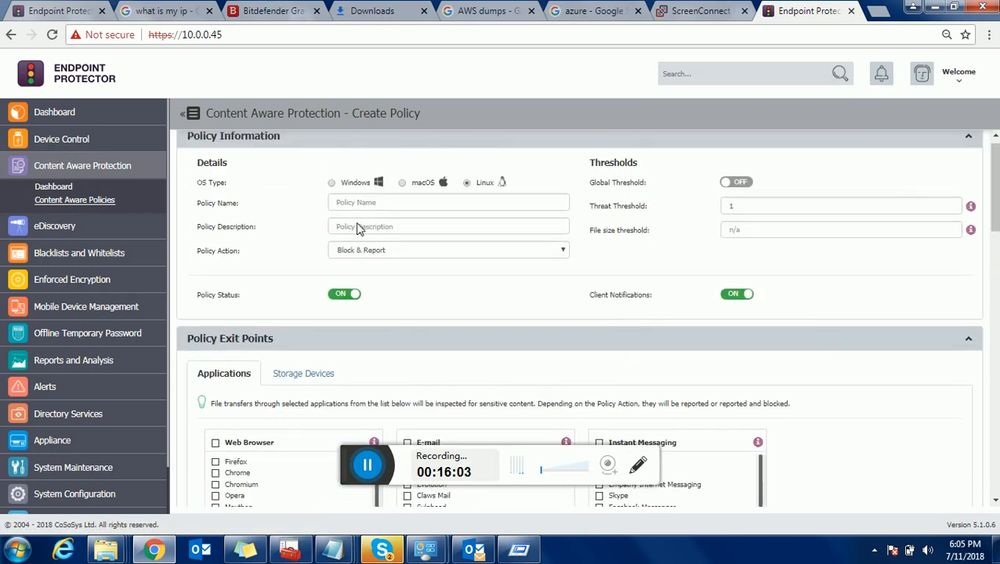
- Switch the new policy's OS type back to Windows and view the file types under Policy Blacklists
{"action": "left_click", "coordinate": [402, 195]}
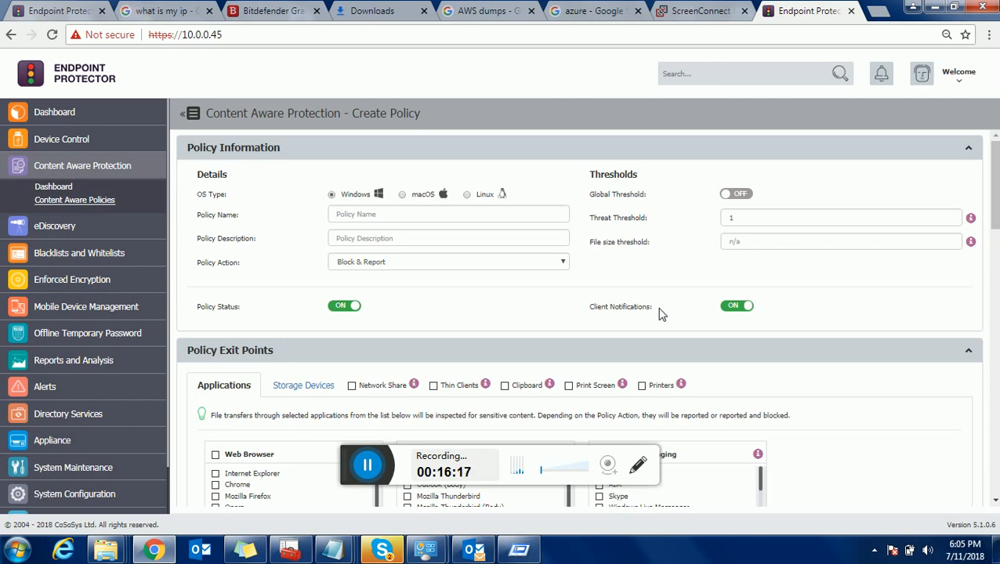
{"action": "scroll", "coordinate": [659, 314], "scroll_direction": "down", "scroll_amount": 9}
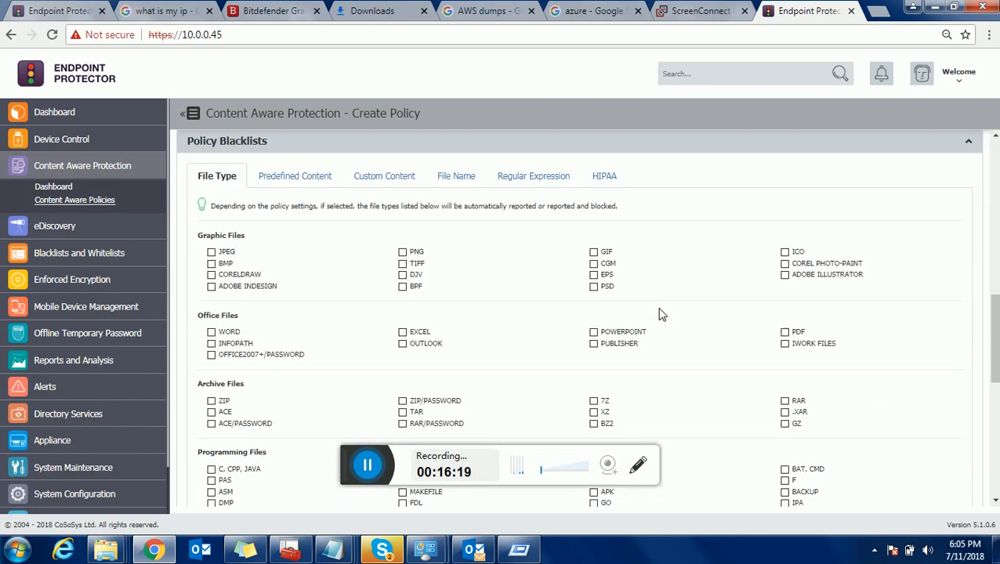
{"action": "scroll", "coordinate": [659, 313], "scroll_direction": "down", "scroll_amount": 4}
- Return to the content aware policies, open the "test" policy for editing, and examine the applications selected in its Policy Exit Points
{"action": "left_click", "coordinate": [100, 199]}
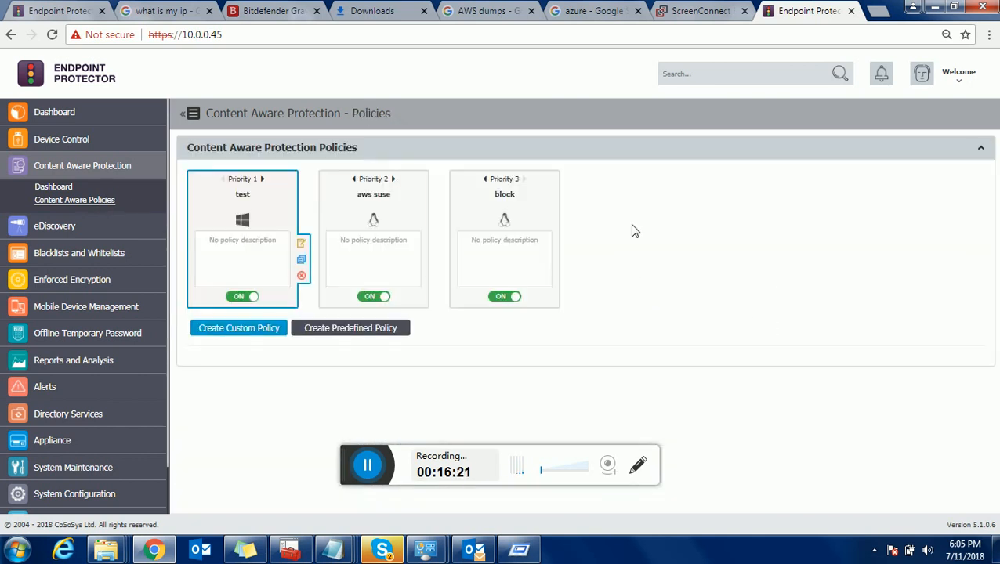
{"action": "left_click", "coordinate": [301, 244]}
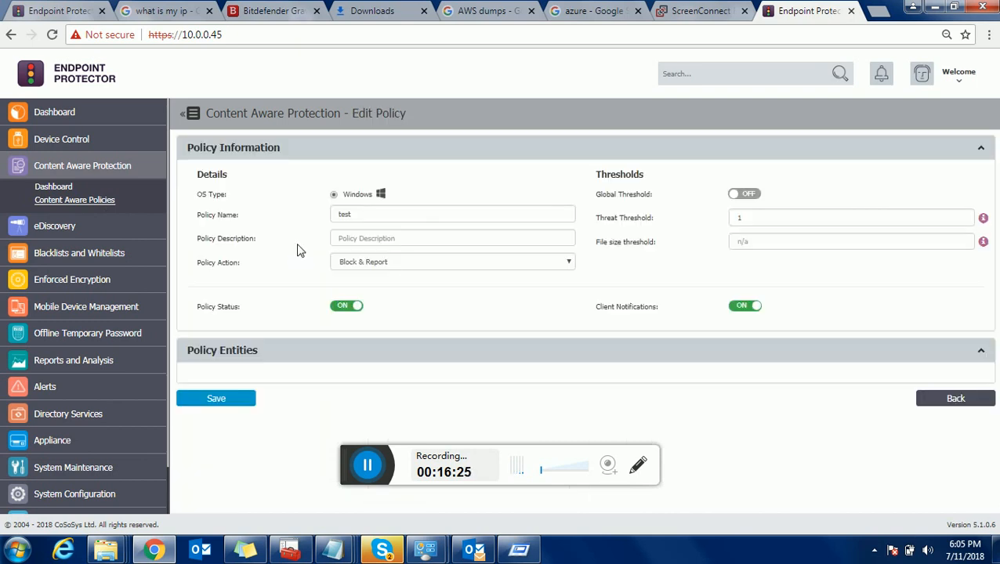
{"action": "scroll", "coordinate": [297, 249], "scroll_direction": "down", "scroll_amount": 5}
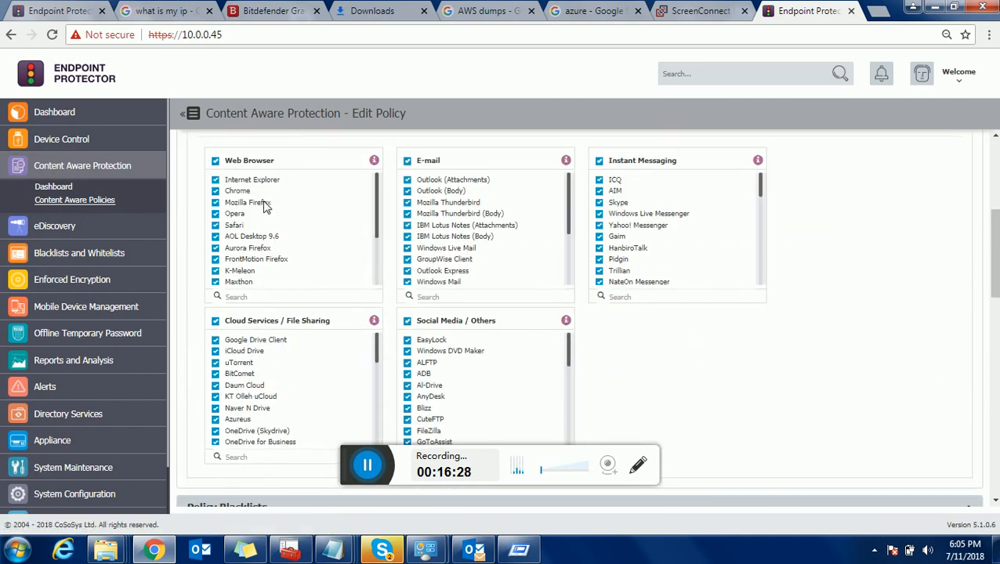
{"action": "scroll", "coordinate": [705, 325], "scroll_direction": "up", "scroll_amount": 1}
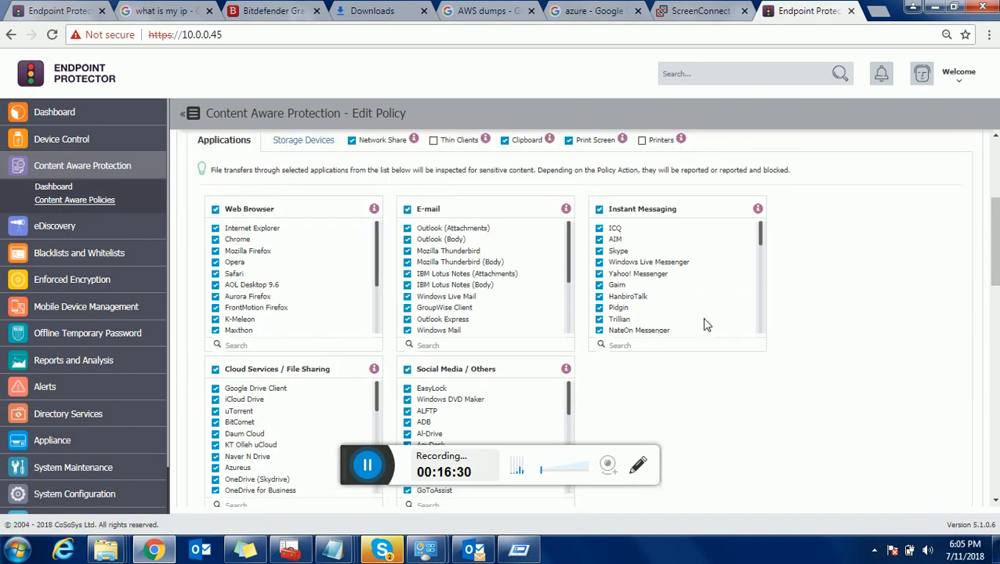
{"action": "scroll", "coordinate": [377, 342], "scroll_direction": "down", "scroll_amount": 1}
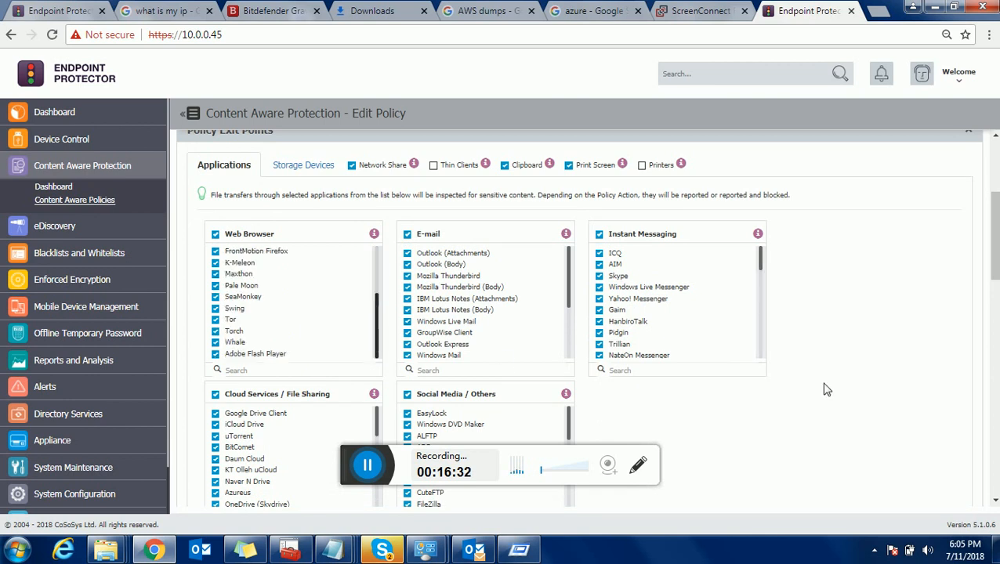
{"action": "scroll", "coordinate": [843, 404], "scroll_direction": "down", "scroll_amount": 1}
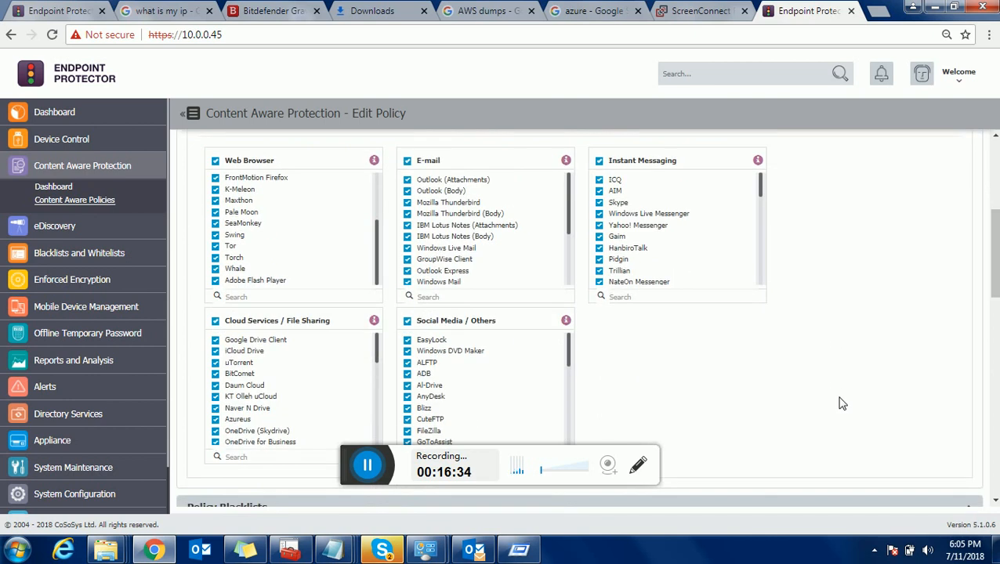
{"action": "scroll", "coordinate": [843, 403], "scroll_direction": "down", "scroll_amount": 1}
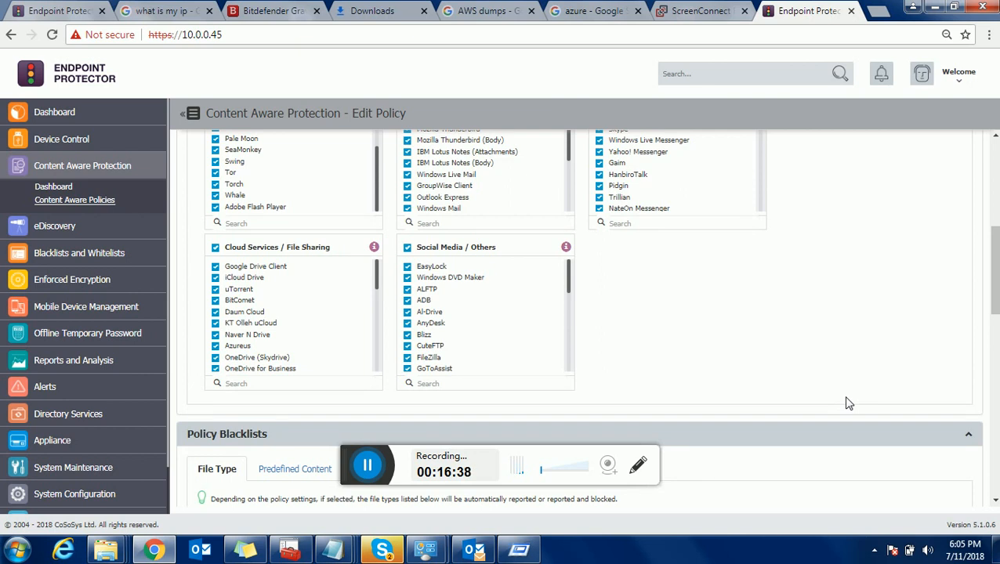
{"action": "scroll", "coordinate": [781, 328], "scroll_direction": "up", "scroll_amount": 2}
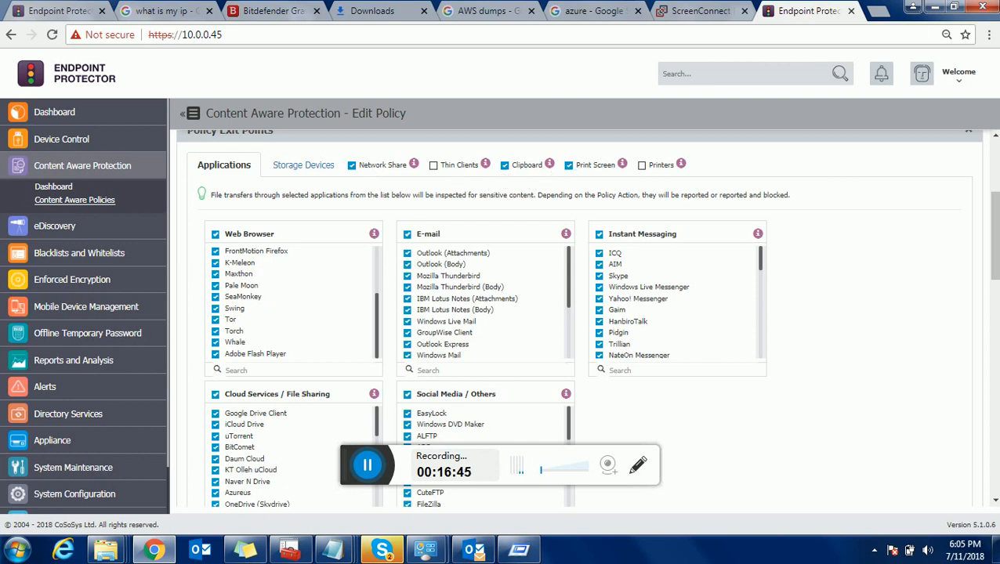
{"action": "scroll", "coordinate": [896, 419], "scroll_direction": "down", "scroll_amount": 2}
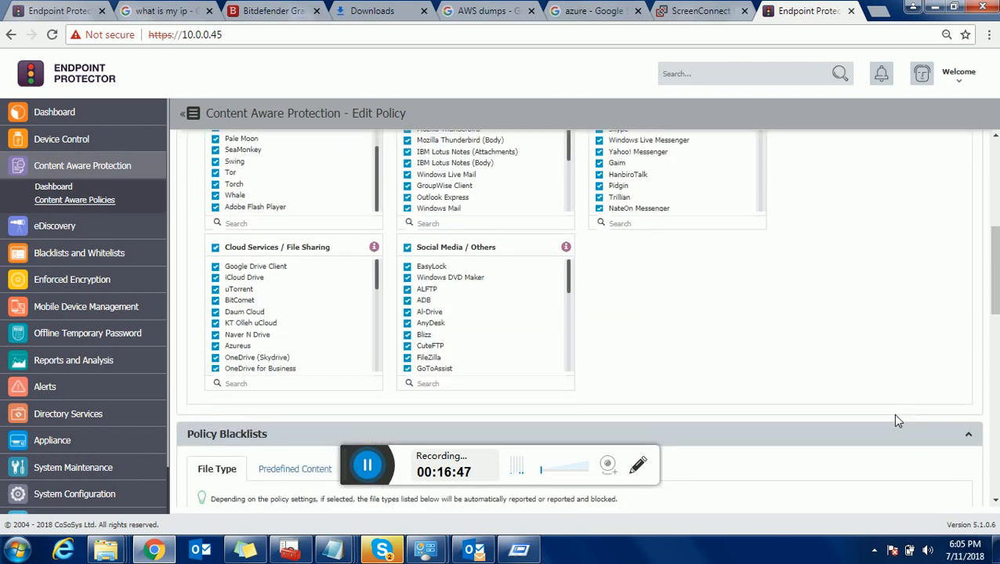
{"action": "scroll", "coordinate": [898, 420], "scroll_direction": "up", "scroll_amount": 2}
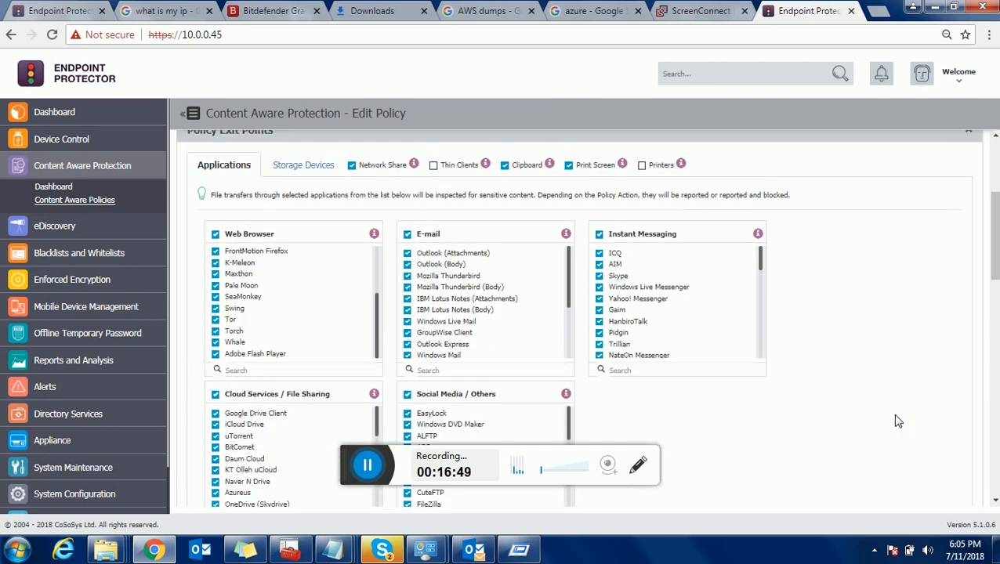
{"action": "scroll", "coordinate": [898, 422], "scroll_direction": "down", "scroll_amount": 3}
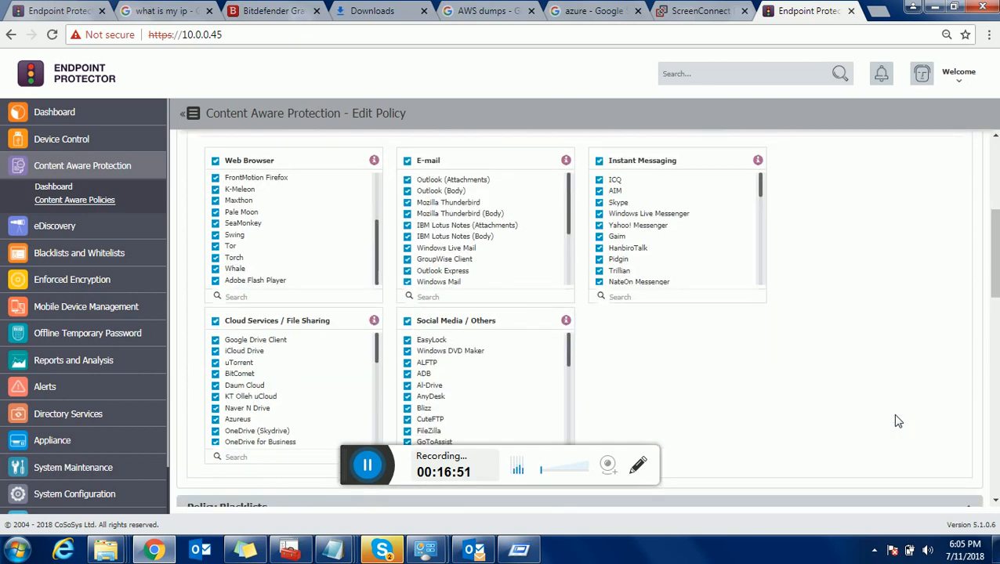
- Examine the file type categories in the "test" policy's Policy Blacklists, from graphic and office files to media files
{"action": "scroll", "coordinate": [898, 422], "scroll_direction": "down", "scroll_amount": 3}
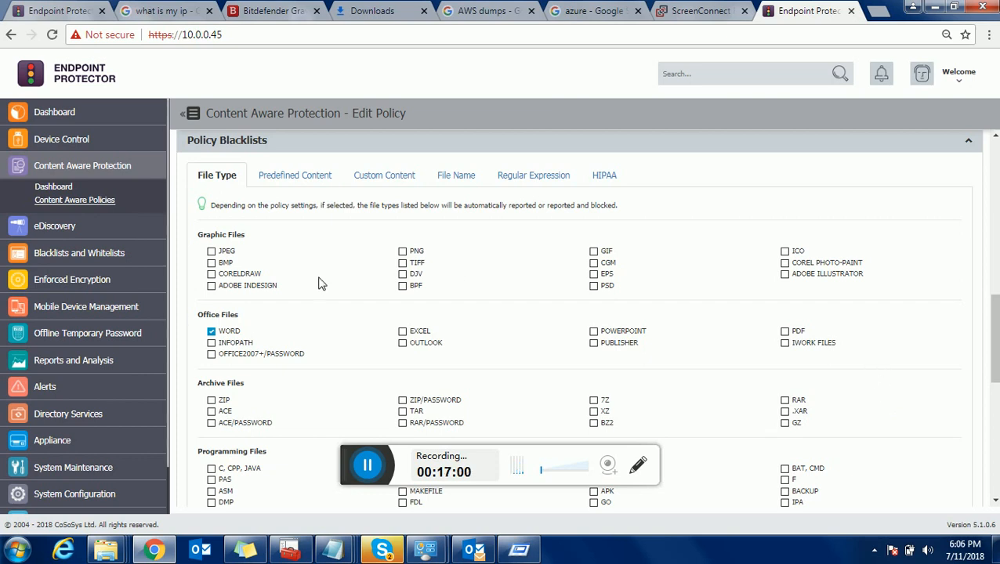
{"action": "scroll", "coordinate": [321, 283], "scroll_direction": "down", "scroll_amount": 1}
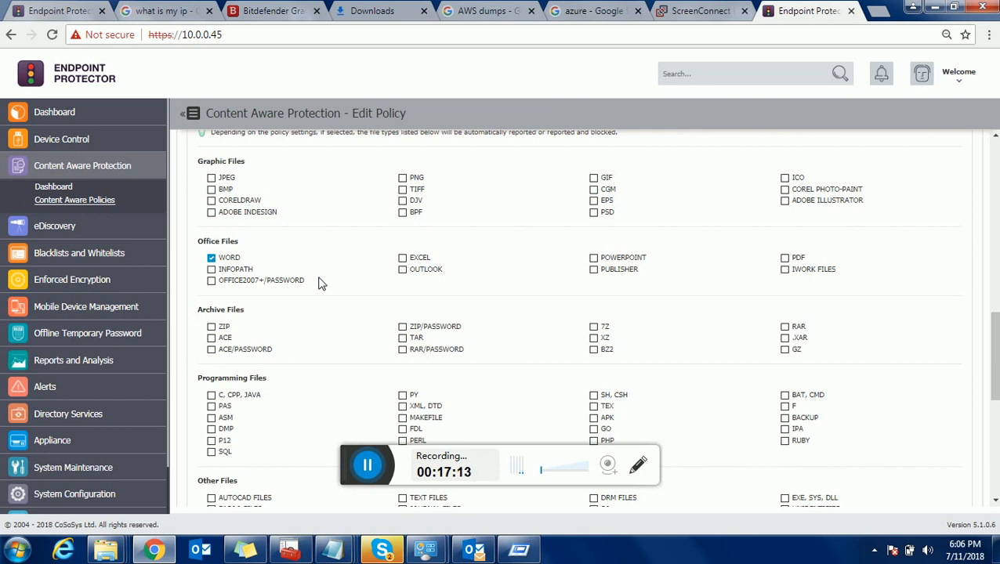
{"action": "scroll", "coordinate": [321, 283], "scroll_direction": "down", "scroll_amount": 1}
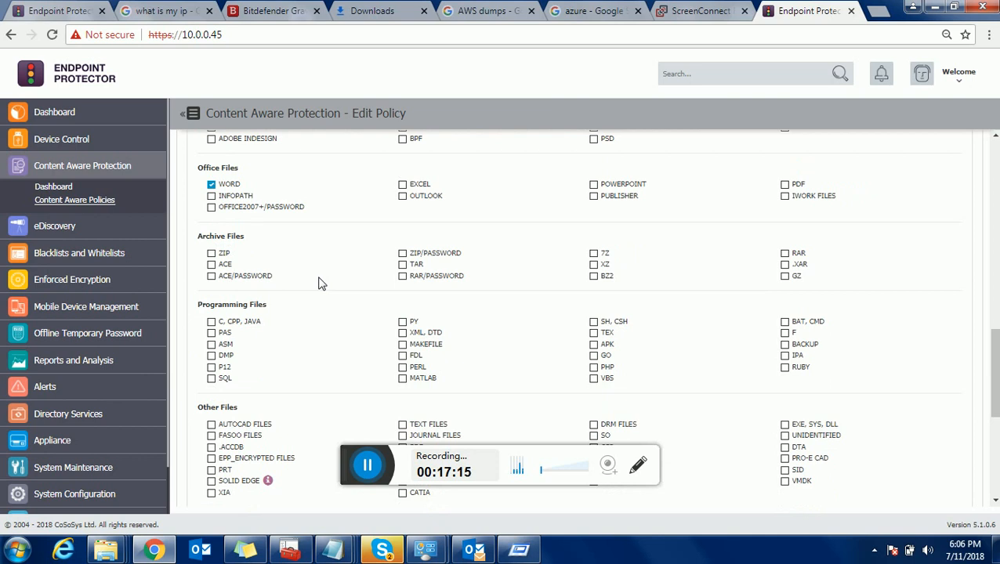
{"action": "scroll", "coordinate": [320, 283], "scroll_direction": "up", "scroll_amount": 1}
{"action": "scroll", "coordinate": [320, 283], "scroll_direction": "down", "scroll_amount": 2}
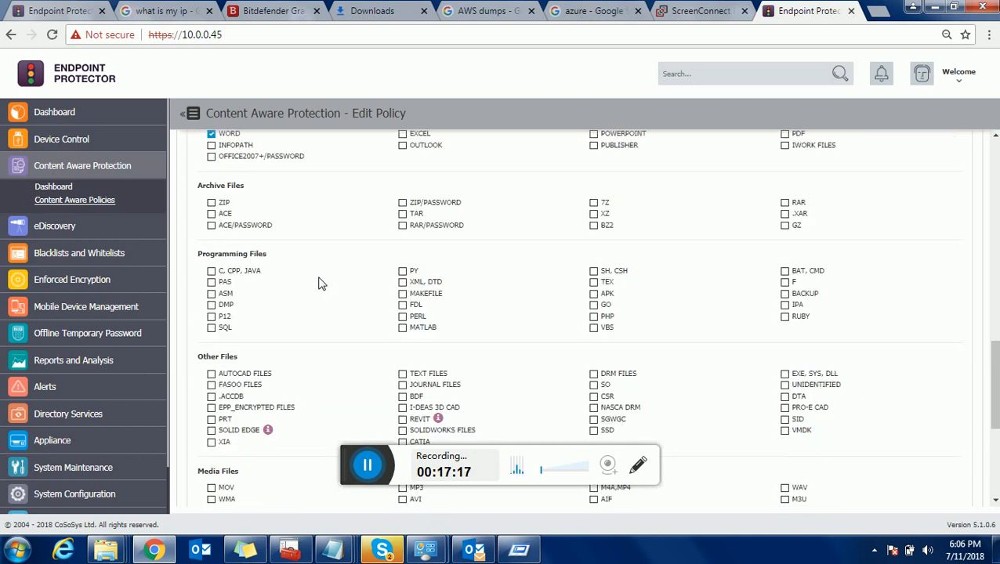
{"action": "scroll", "coordinate": [320, 283], "scroll_direction": "down", "scroll_amount": 1}
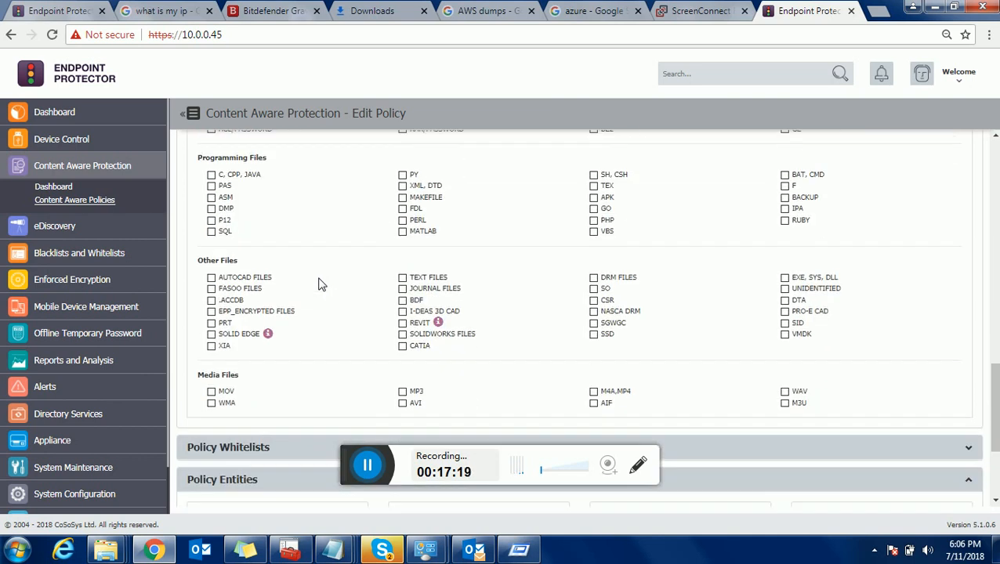
{"action": "scroll", "coordinate": [320, 283], "scroll_direction": "up", "scroll_amount": 2}
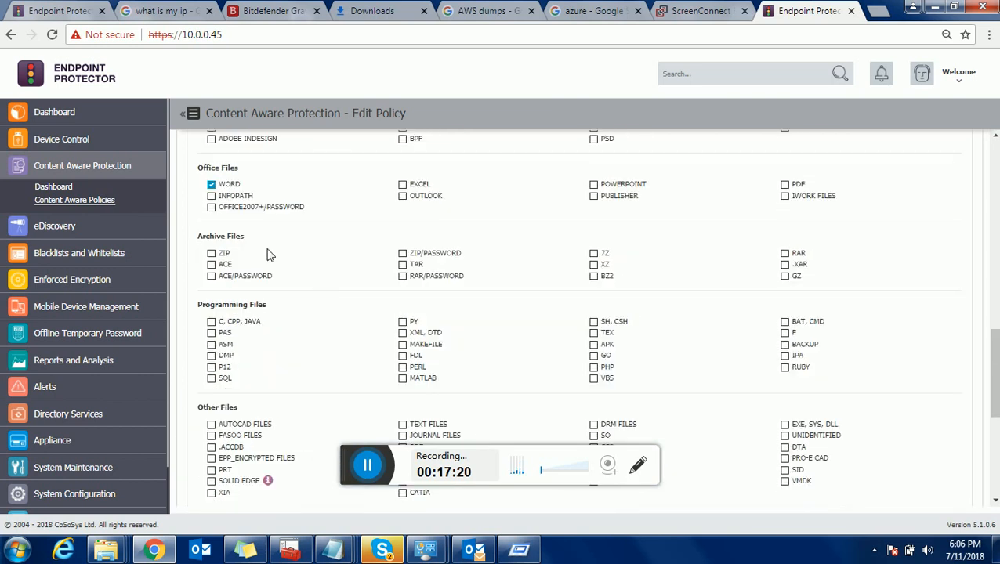
{"action": "scroll", "coordinate": [324, 224], "scroll_direction": "up", "scroll_amount": 1}
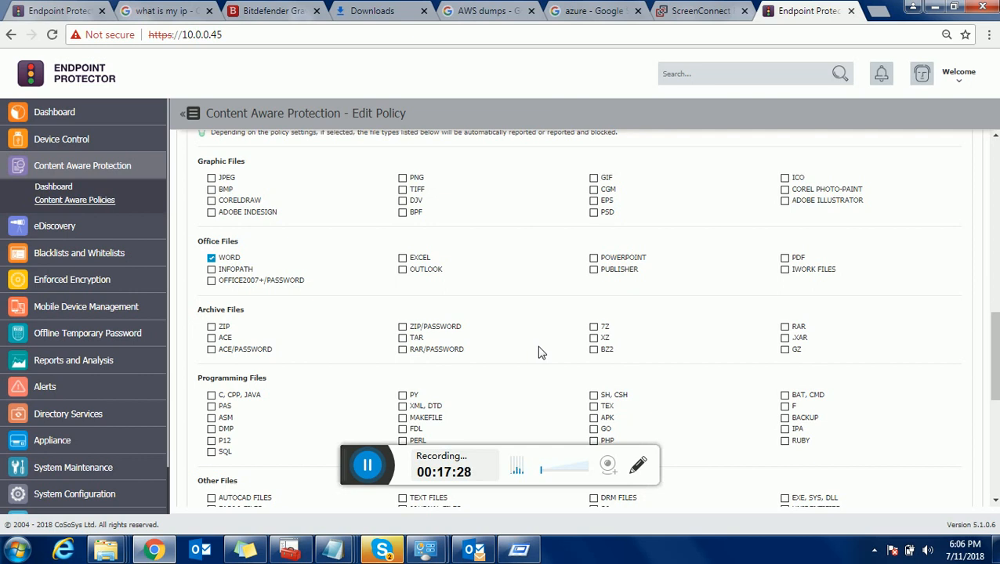
- Examine the predefined content categories in the "test" policy's Policy Blacklists, from credit cards to SSN, ID, passport and tax ID
{"action": "scroll", "coordinate": [539, 353], "scroll_direction": "up", "scroll_amount": 1}
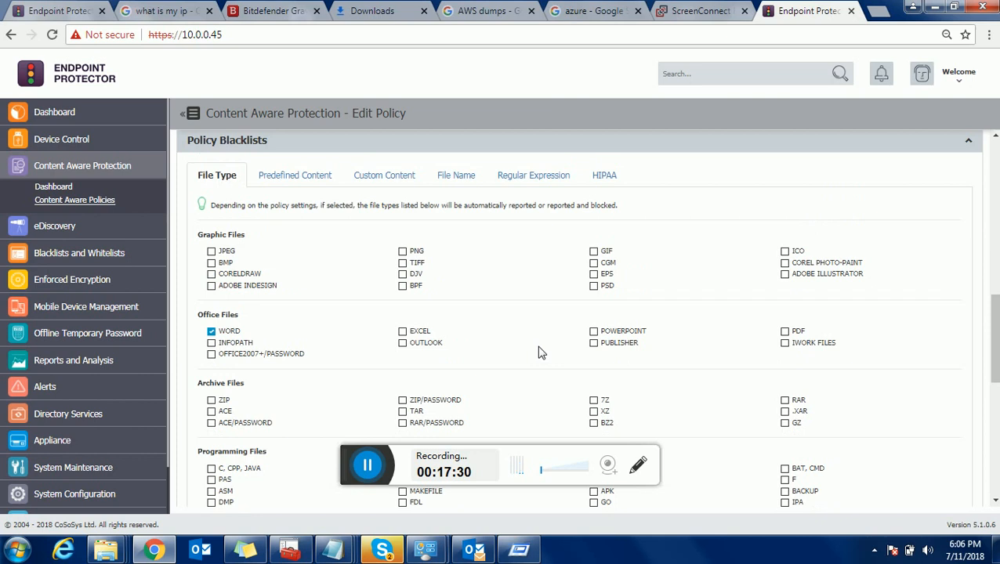
{"action": "left_click", "coordinate": [304, 179]}
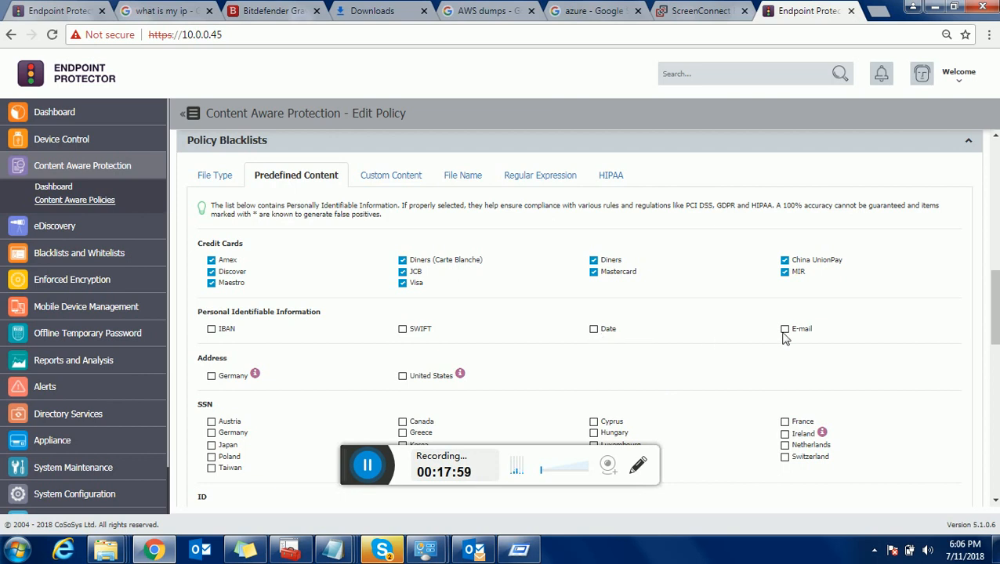
{"action": "scroll", "coordinate": [703, 373], "scroll_direction": "down", "scroll_amount": 1}
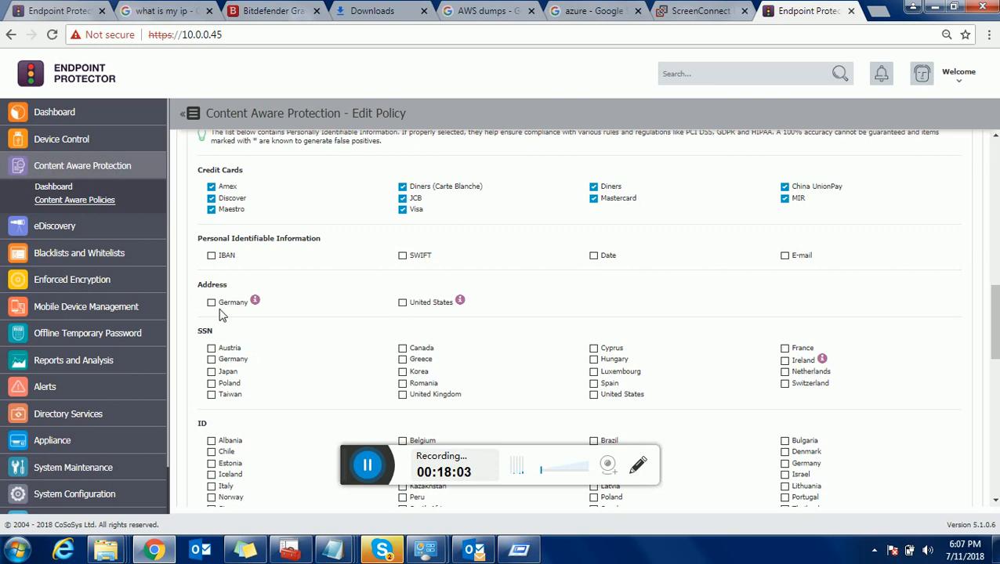
{"action": "scroll", "coordinate": [310, 372], "scroll_direction": "down", "scroll_amount": 1}
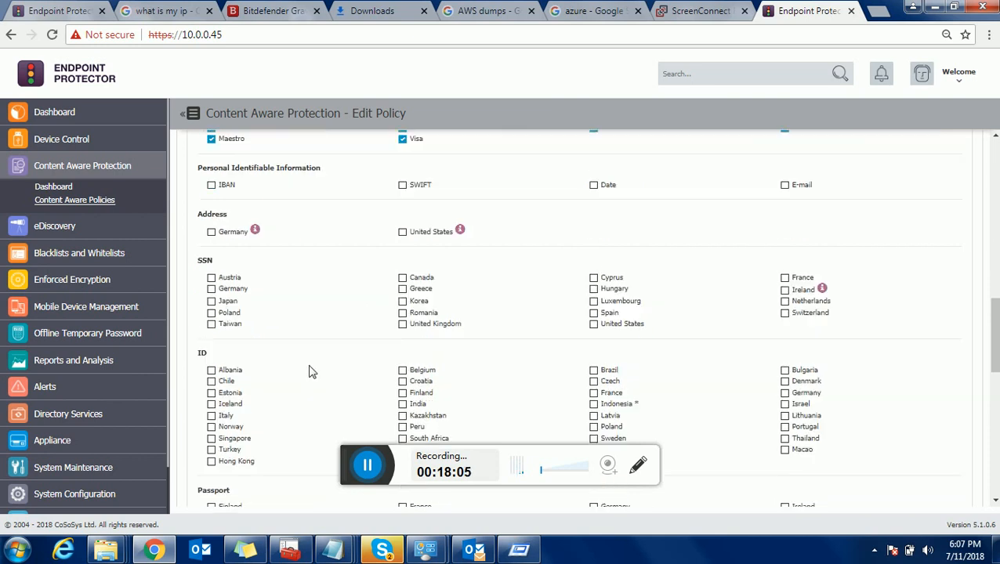
{"action": "scroll", "coordinate": [311, 372], "scroll_direction": "down", "scroll_amount": 3}
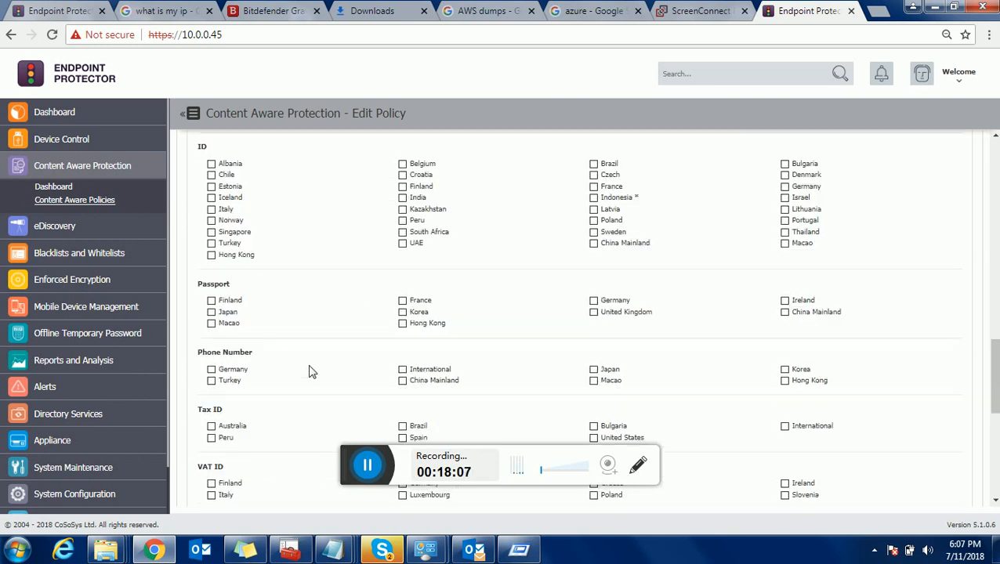
{"action": "scroll", "coordinate": [311, 372], "scroll_direction": "up", "scroll_amount": 6}
{"action": "scroll", "coordinate": [309, 372], "scroll_direction": "up", "scroll_amount": 6}
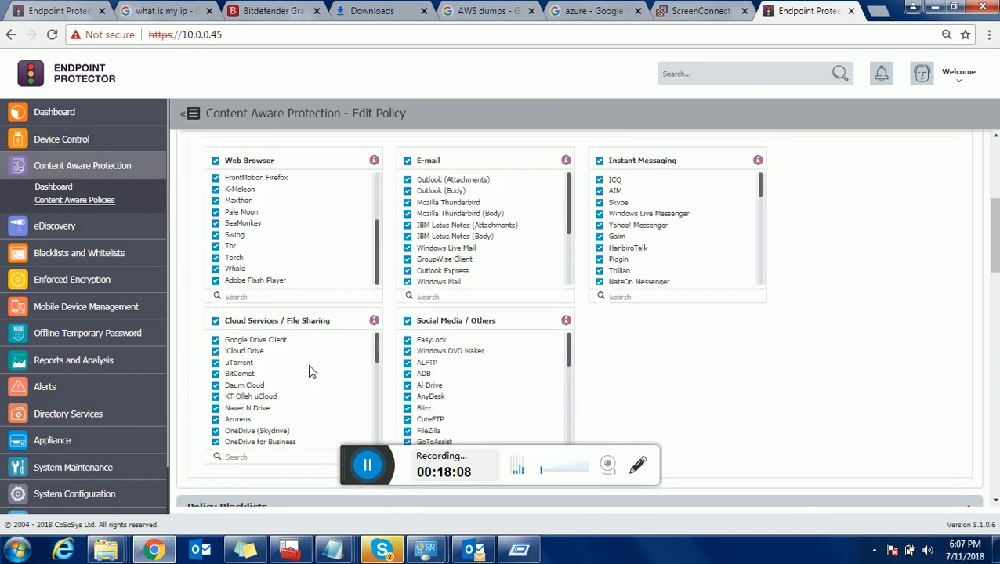
- View the custom content dictionaries in the "test" policy's Policy Blacklists
{"action": "scroll", "coordinate": [309, 372], "scroll_direction": "down", "scroll_amount": 3}
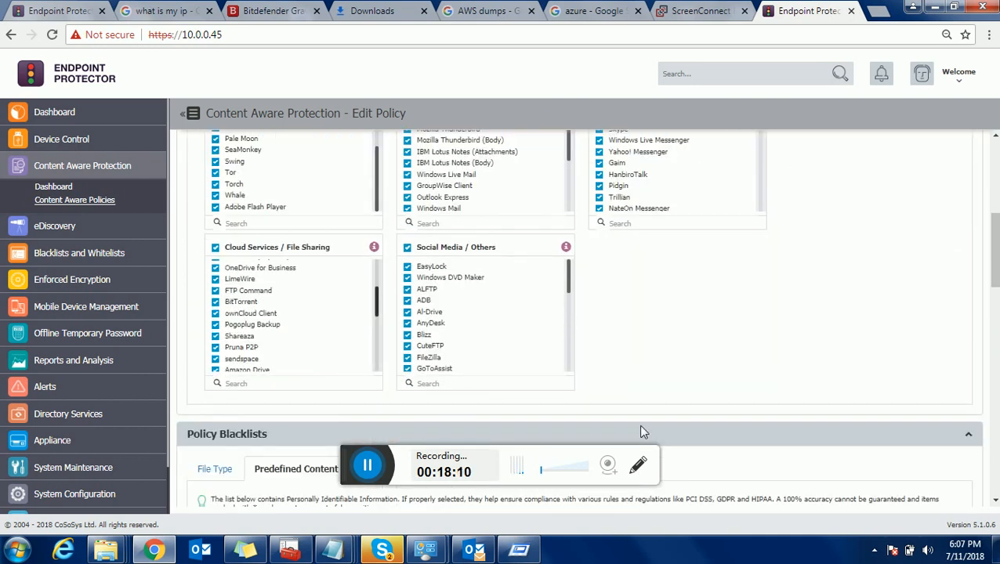
{"action": "scroll", "coordinate": [748, 408], "scroll_direction": "down", "scroll_amount": 2}
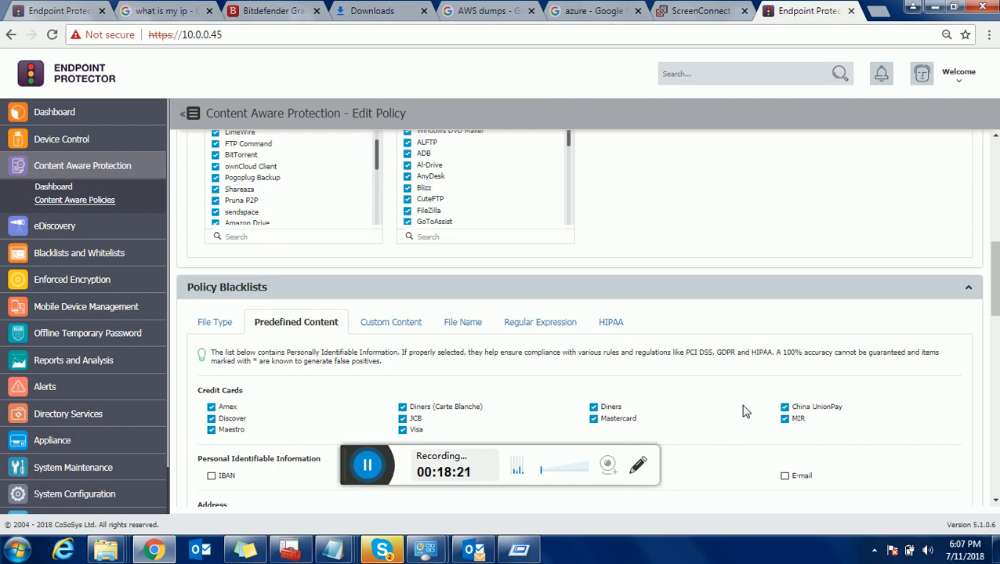
{"action": "left_click", "coordinate": [387, 319]}
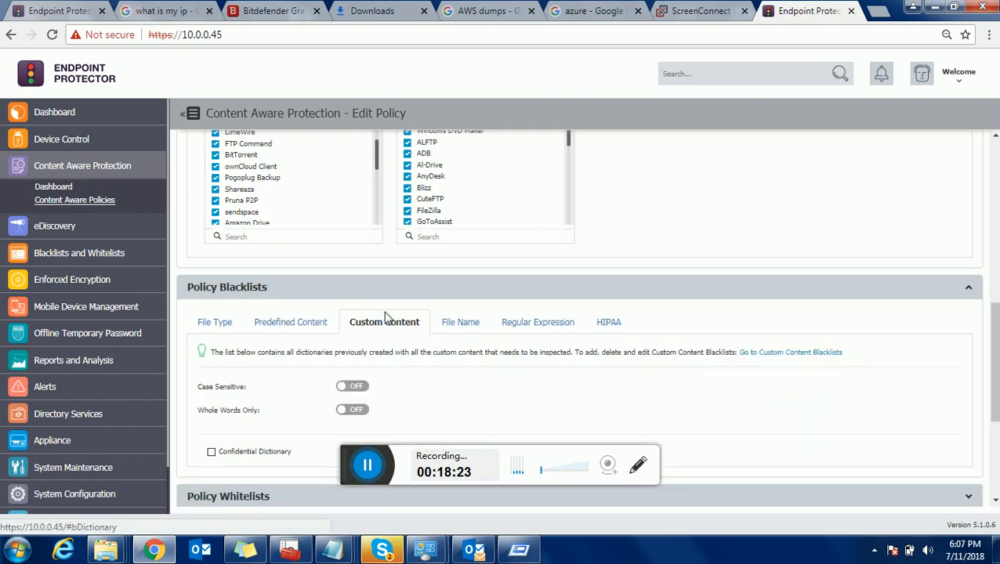
{"action": "scroll", "coordinate": [683, 382], "scroll_direction": "down", "scroll_amount": 2}
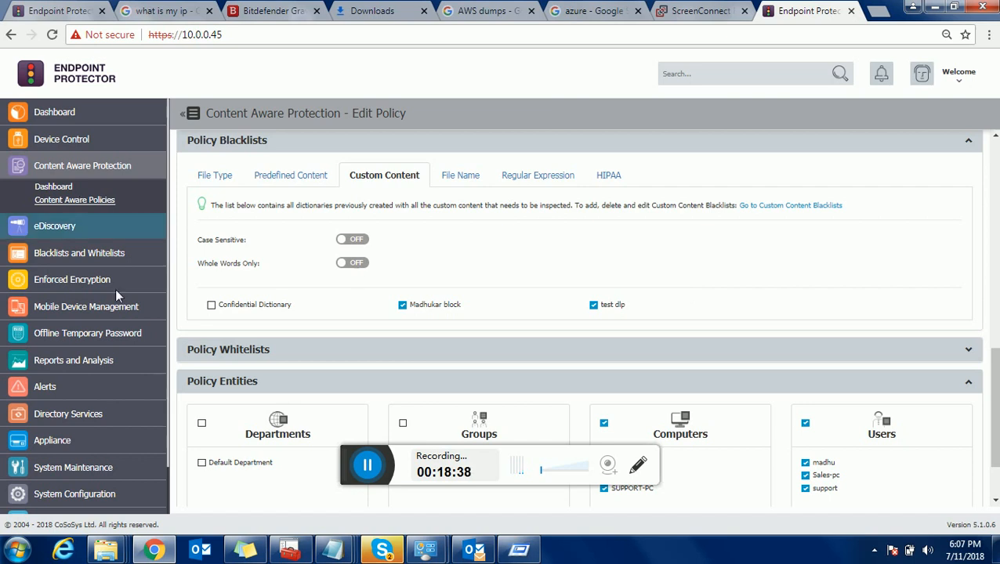
- Start a new custom content blacklist under Blacklists and Whitelists and name it "test for recording"
{"action": "left_click", "coordinate": [69, 253]}
{"action": "left_click", "coordinate": [63, 247]}
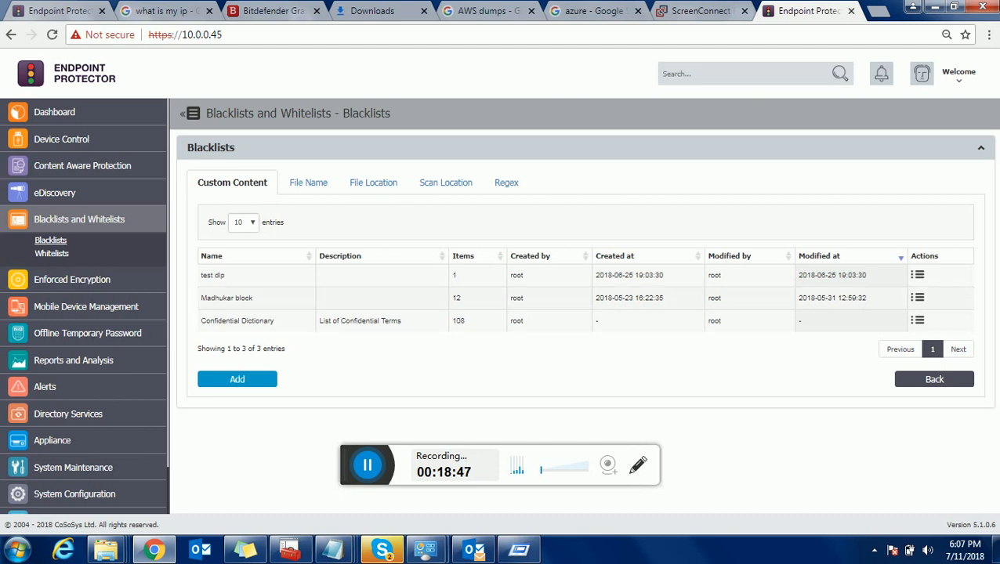
{"action": "left_click", "coordinate": [237, 380]}
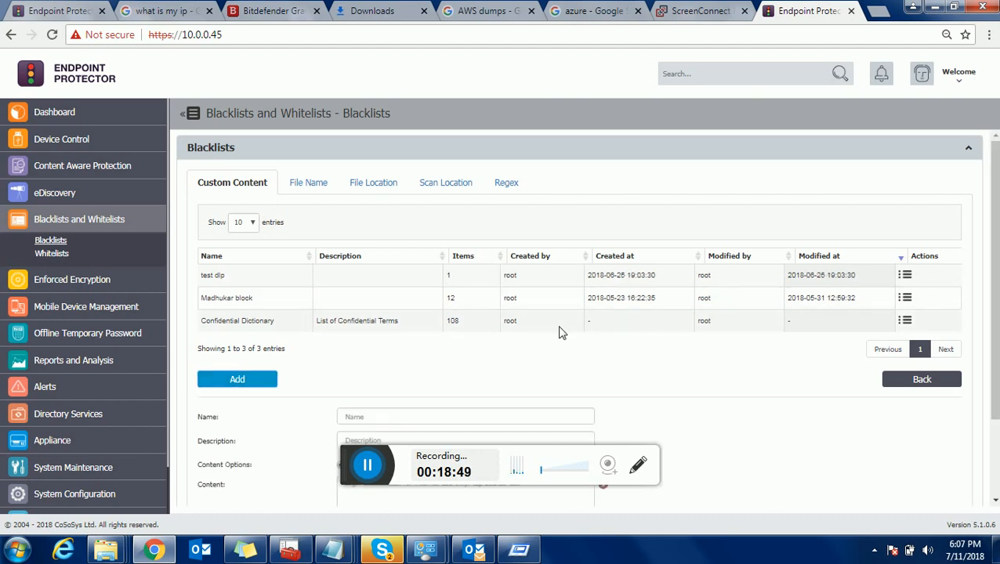
{"action": "scroll", "coordinate": [558, 332], "scroll_direction": "down", "scroll_amount": 2}
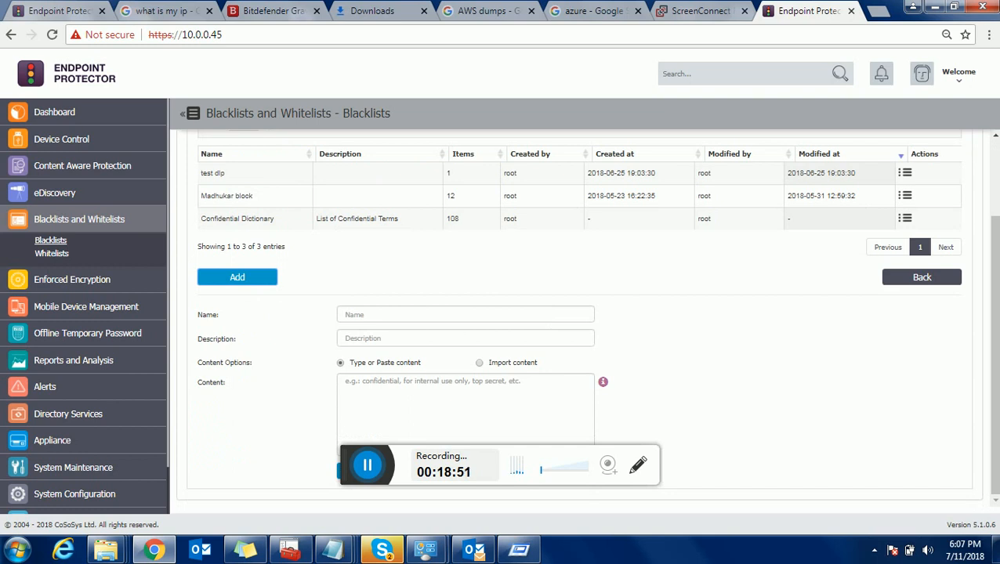
{"action": "left_click", "coordinate": [345, 314]}
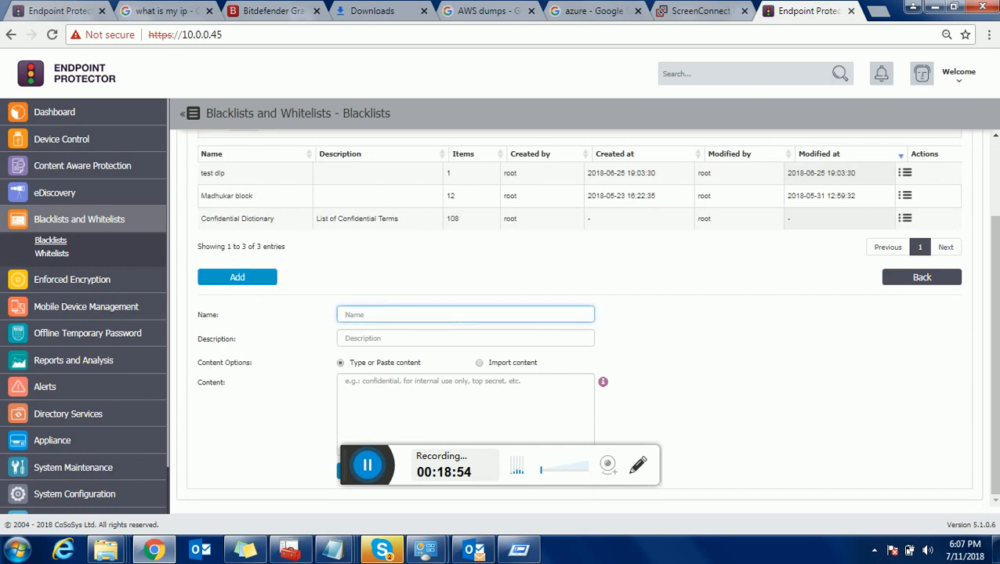
{"action": "type", "text": "tes"}
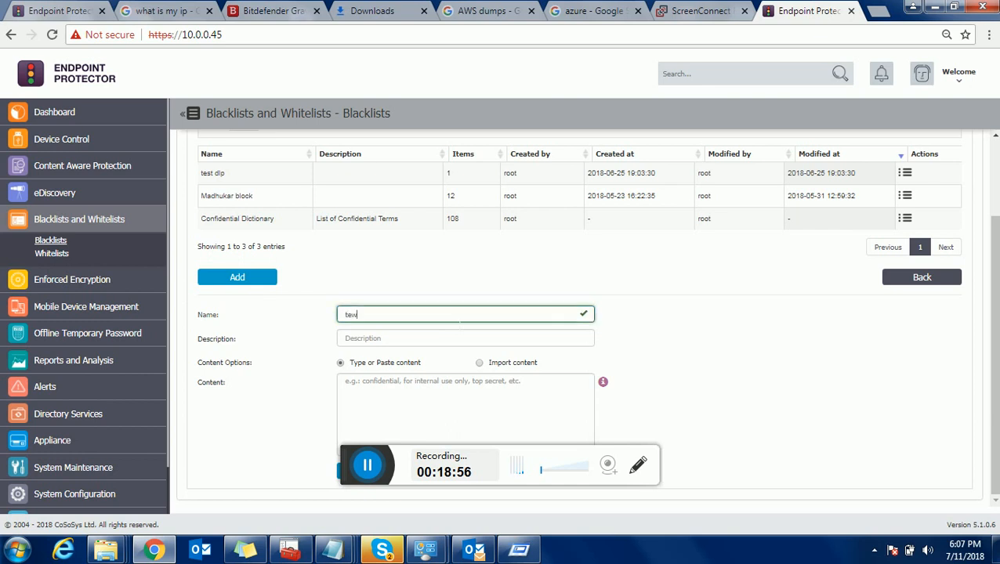
{"action": "type", "text": "t for reco"}
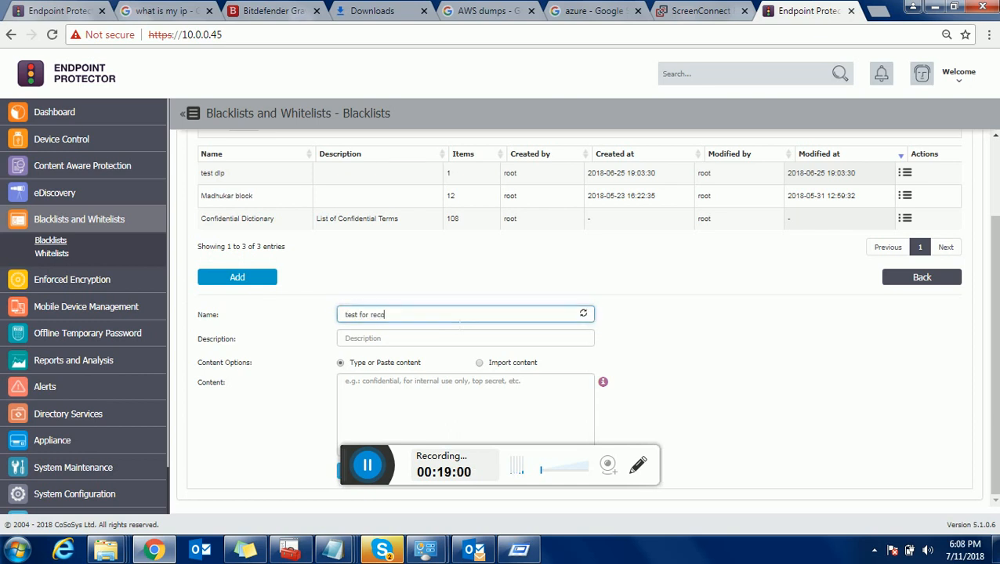
{"action": "type", "text": "rding"}
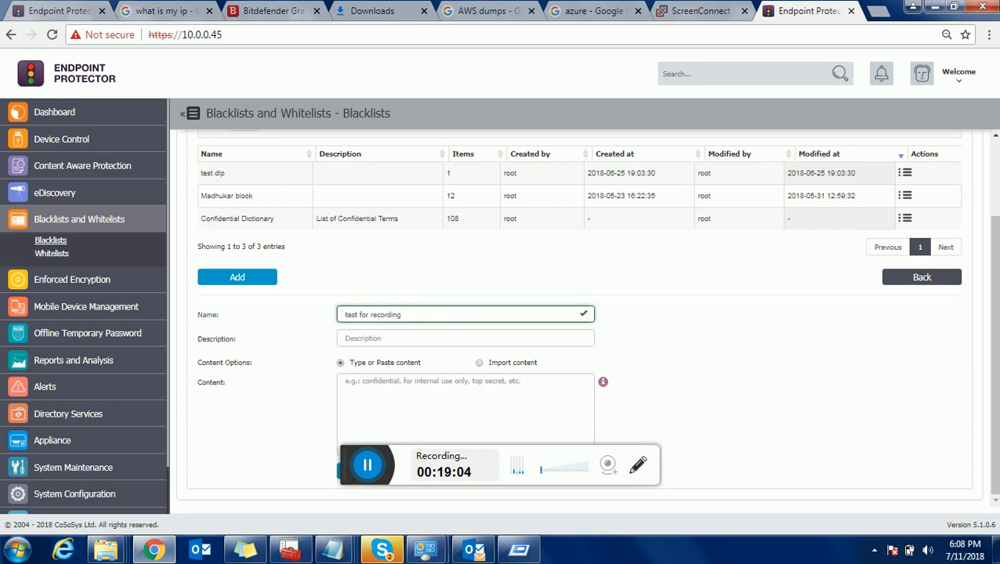
- Enter the blacklist's content as separate terms: thank, thanks, hello, sir, madam, greetings and greeting
{"action": "left_click", "coordinate": [431, 400]}
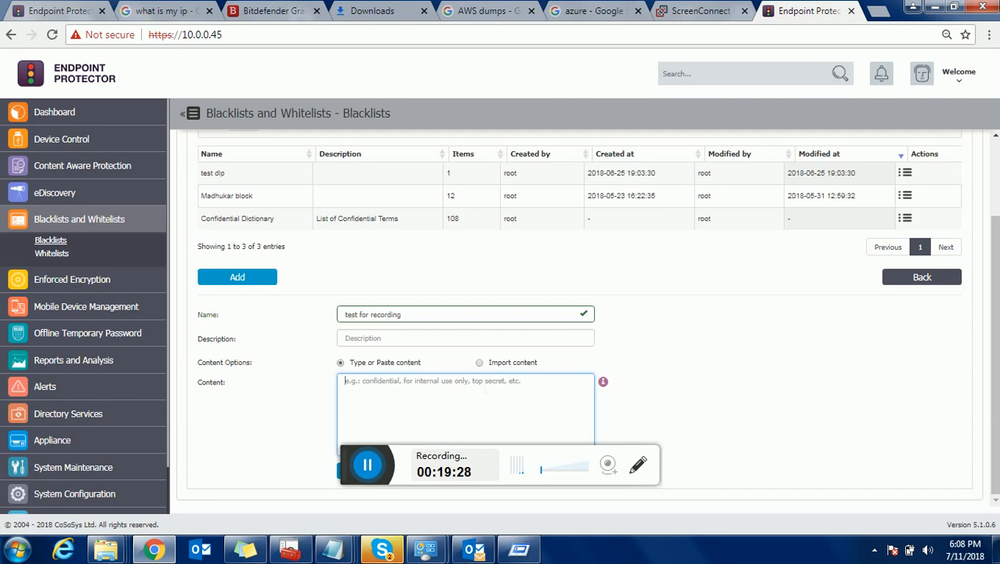
{"action": "type", "text": "thakr"}
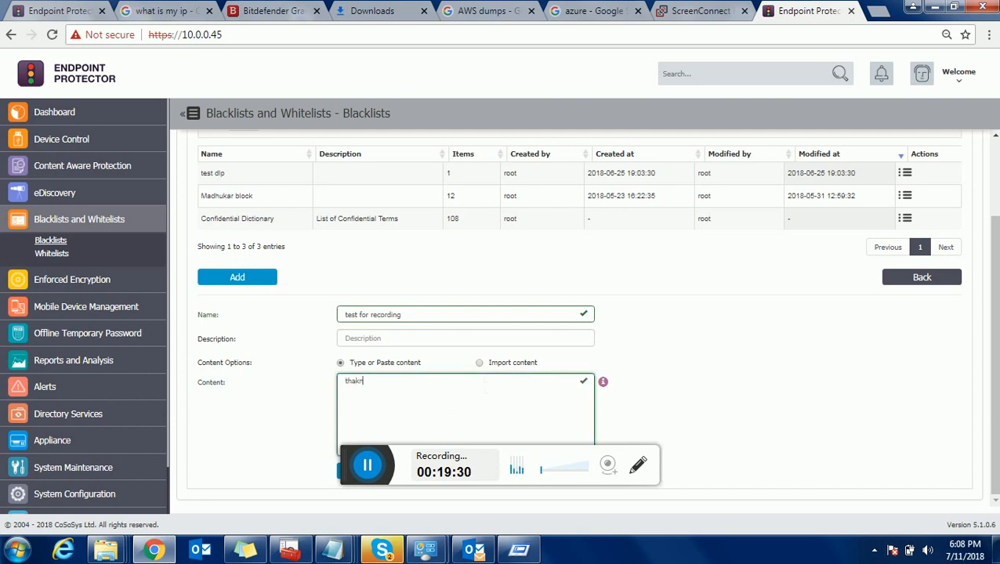
{"action": "key", "text": "BackSpace"}
{"action": "key", "text": "BackSpace"}
{"action": "type", "text": "n"}
{"action": "type", "text": "k "}
{"action": "type", "text": "thanks "}
{"action": "type", "text": "hello"}
{"action": "key", "text": "Return"}
{"action": "type", "text": "sir"}
{"action": "key", "text": "Return"}
{"action": "type", "text": "madam"}
{"action": "key", "text": "Return"}
{"action": "type", "text": "gree"}
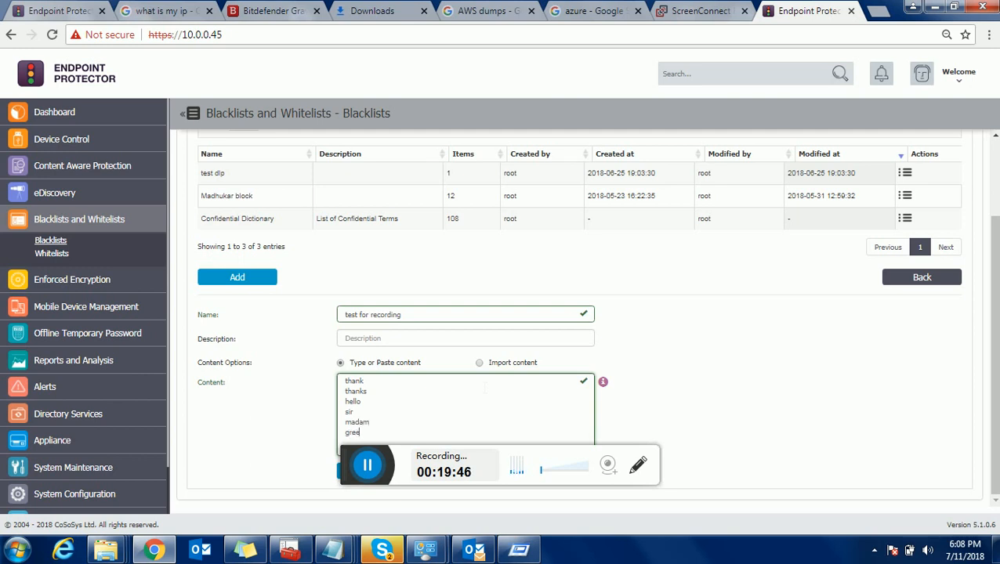
{"action": "type", "text": "tings"}
{"action": "key", "text": "Return"}
{"action": "type", "text": "greeting"}
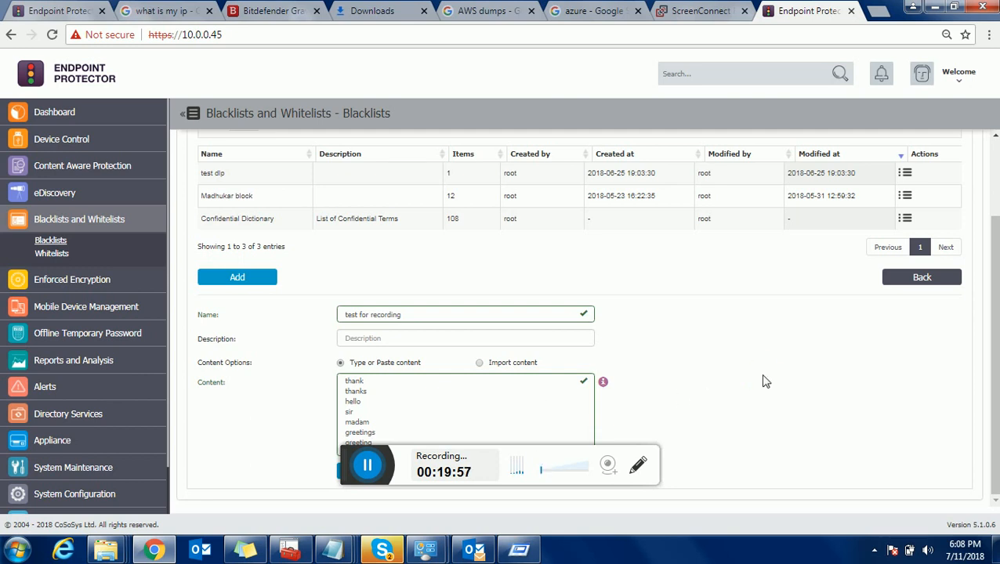
- Save the "test for recording" blacklist and locate its entry in the custom content list
{"action": "left_click_drag", "start_coordinate": [991, 315], "coordinate": [968, 392]}
{"action": "key", "text": "ctrl+minus"}
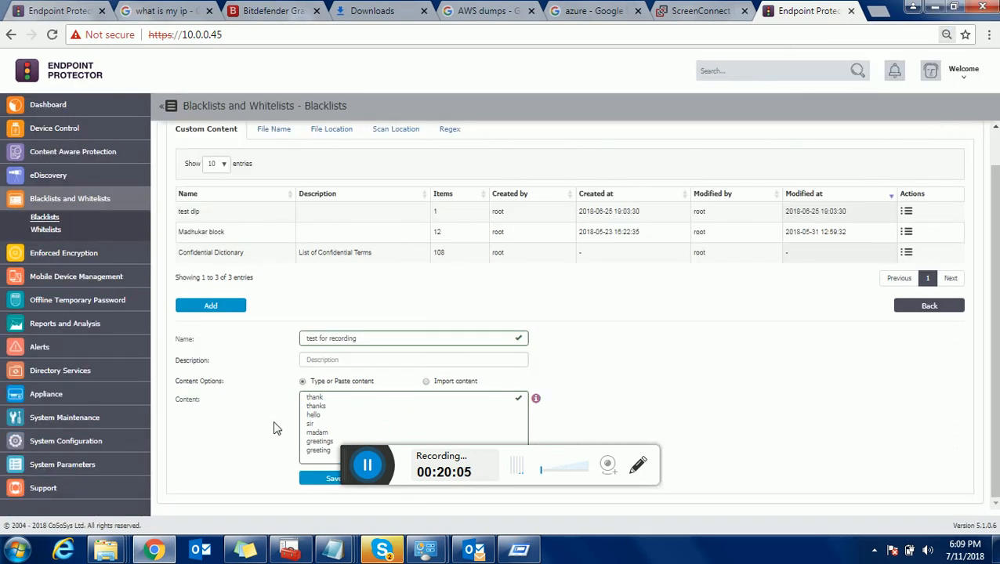
{"action": "key", "text": "ctrl+minus"}
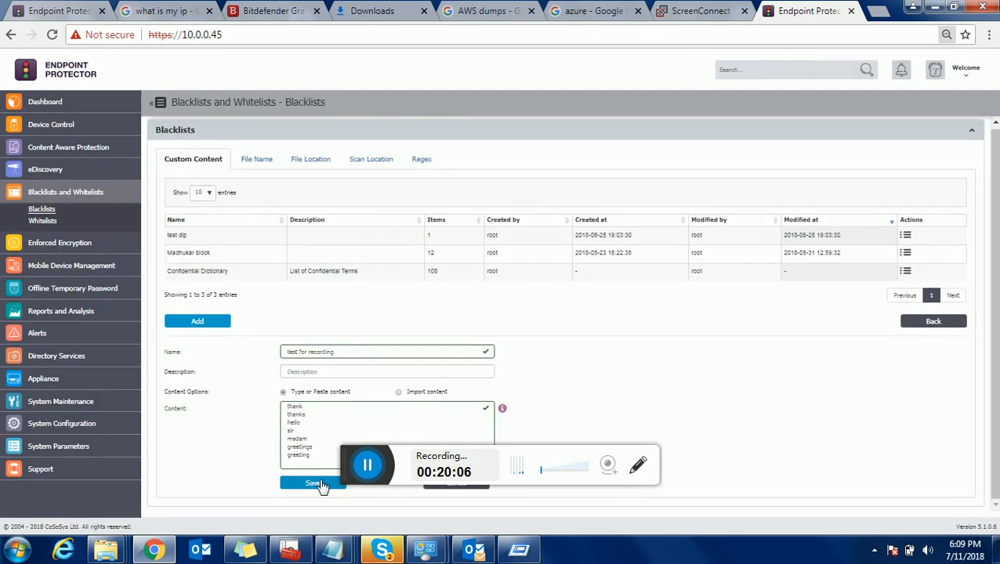
{"action": "left_click", "coordinate": [319, 485]}
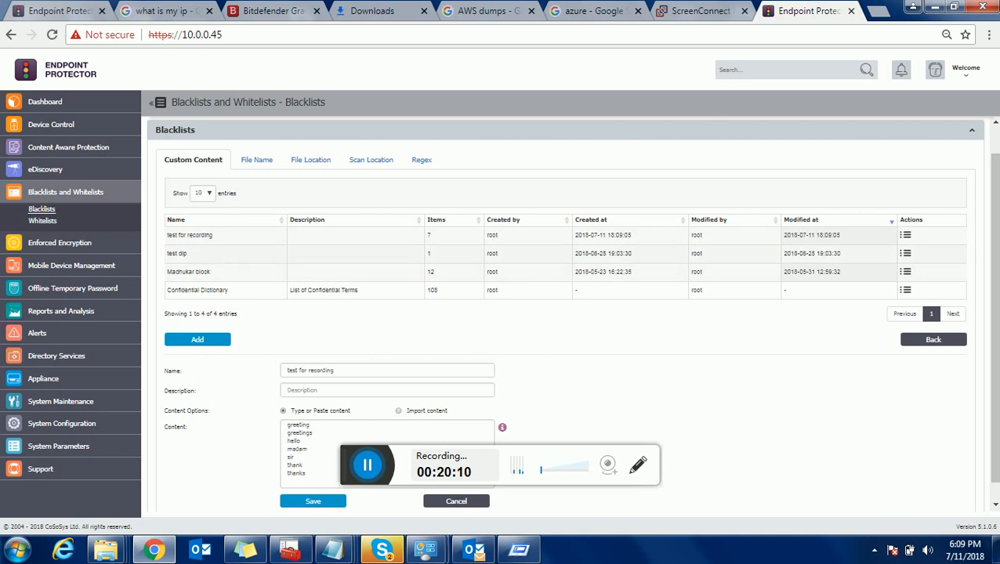
{"action": "left_click_drag", "start_coordinate": [178, 235], "coordinate": [240, 237]}
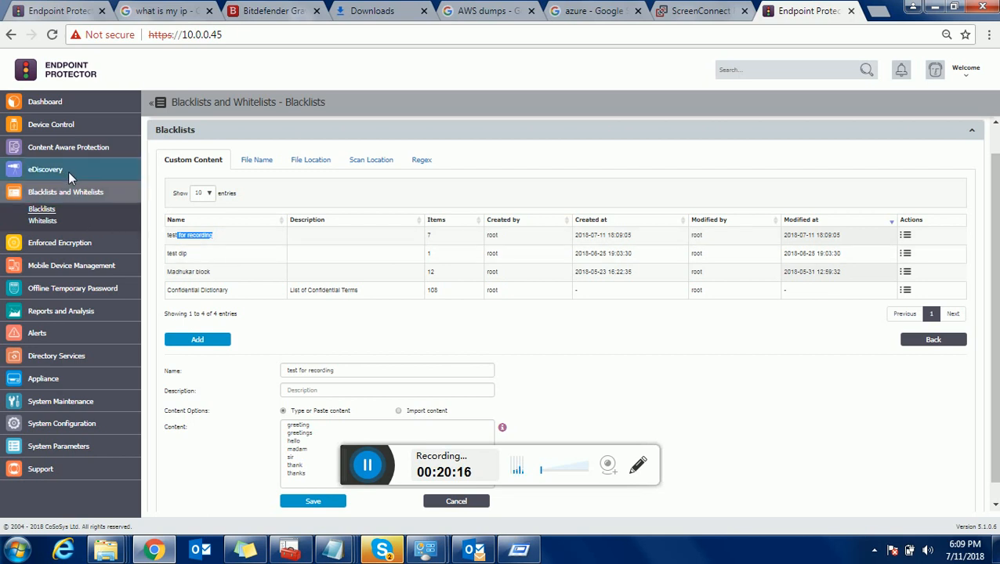
- Return to the content aware policies and open the "test" policy for editing
{"action": "left_click", "coordinate": [67, 149]}
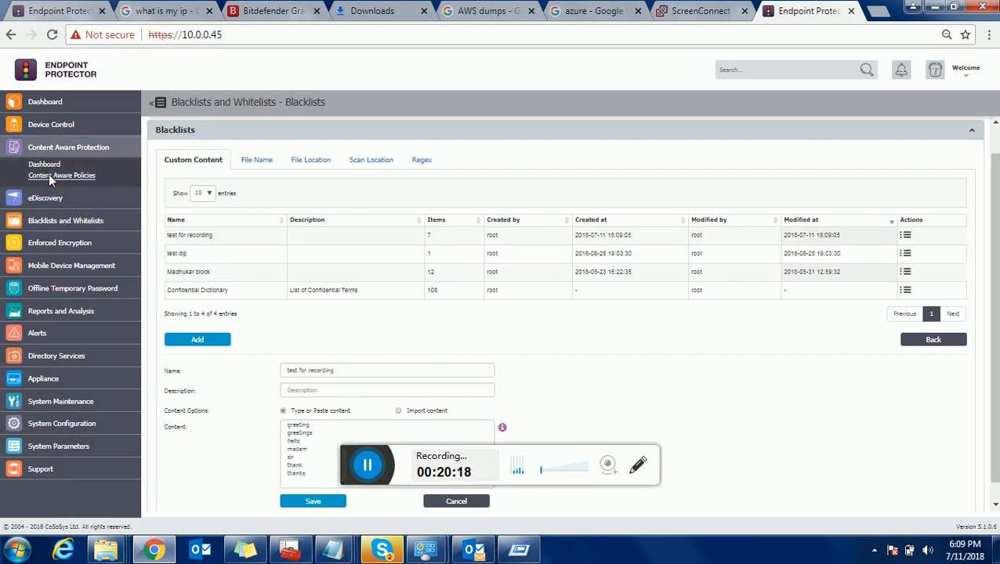
{"action": "left_click", "coordinate": [49, 176]}
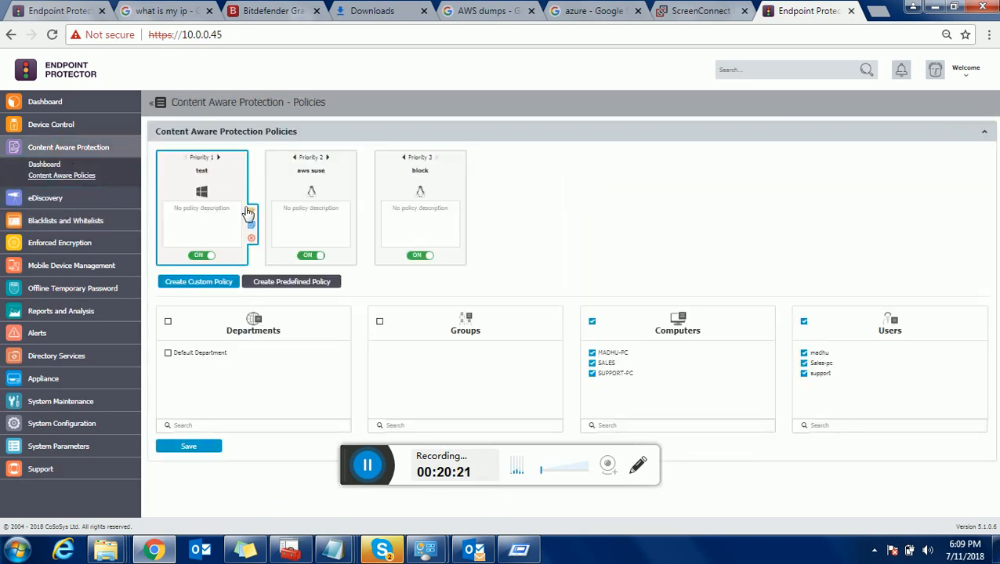
{"action": "left_click", "coordinate": [251, 224]}
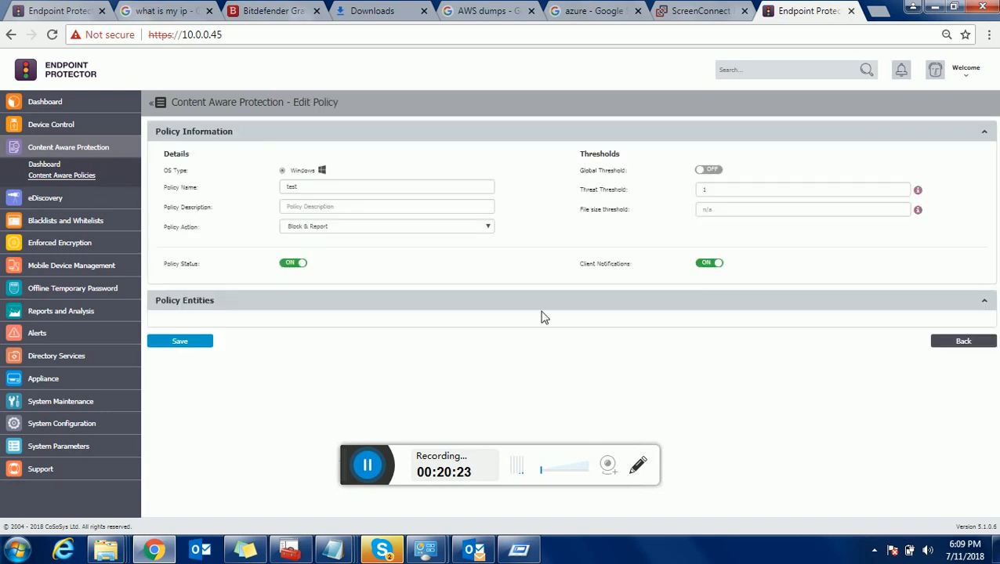
- Select the "test for recording" dictionary in the "test" policy's custom content blacklists and check the policy entities
{"action": "scroll", "coordinate": [545, 317], "scroll_direction": "down", "scroll_amount": 6}
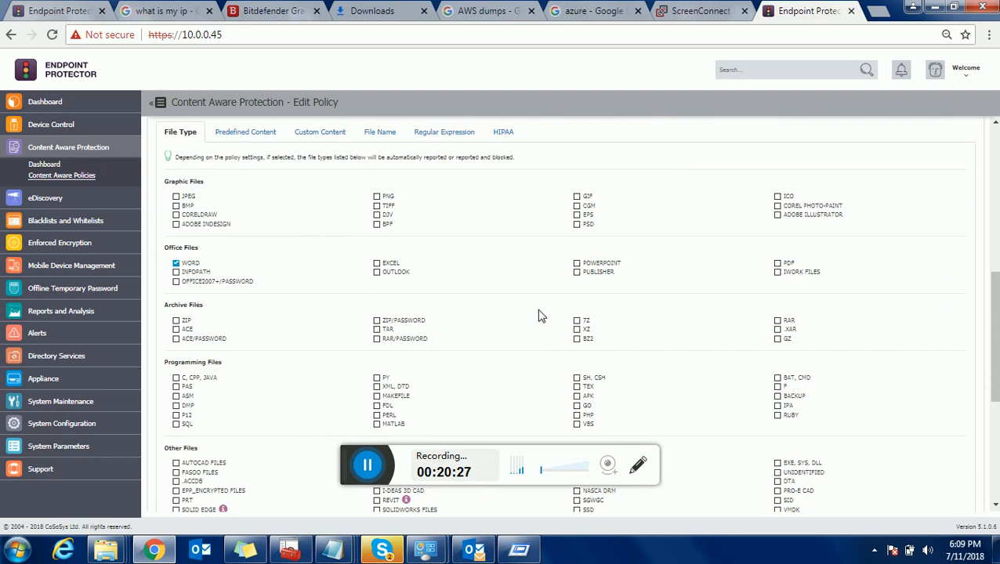
{"action": "key", "text": "ctrl+plus"}
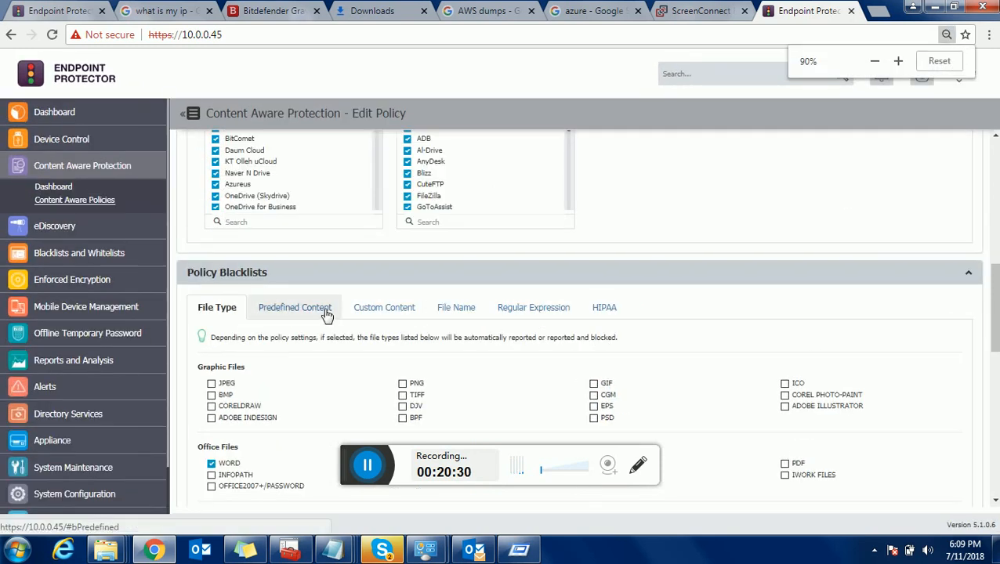
{"action": "left_click", "coordinate": [381, 306]}
{"action": "scroll", "coordinate": [716, 352], "scroll_direction": "down", "scroll_amount": 2}
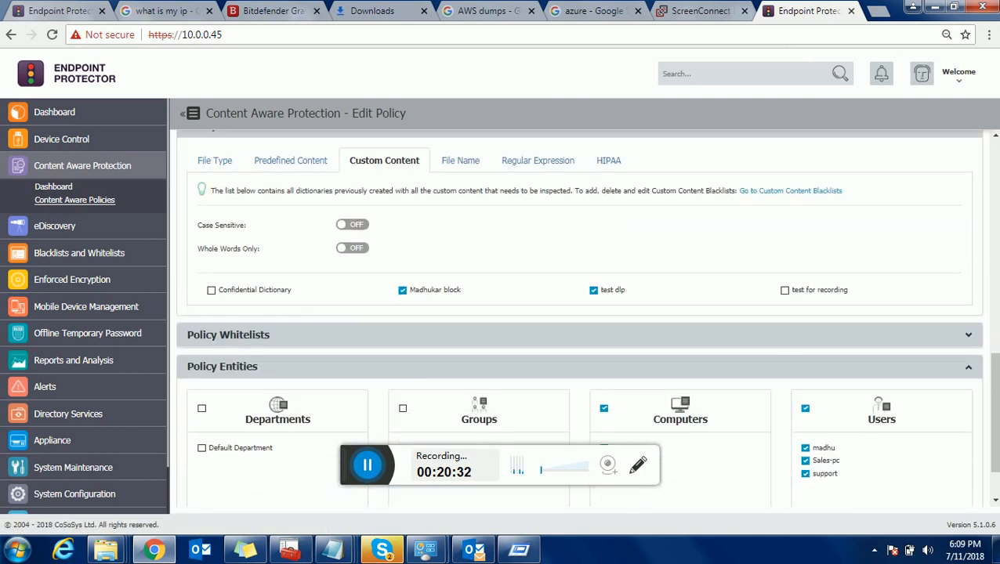
{"action": "left_click", "coordinate": [785, 290]}
{"action": "scroll", "coordinate": [383, 271], "scroll_direction": "down", "scroll_amount": 2}
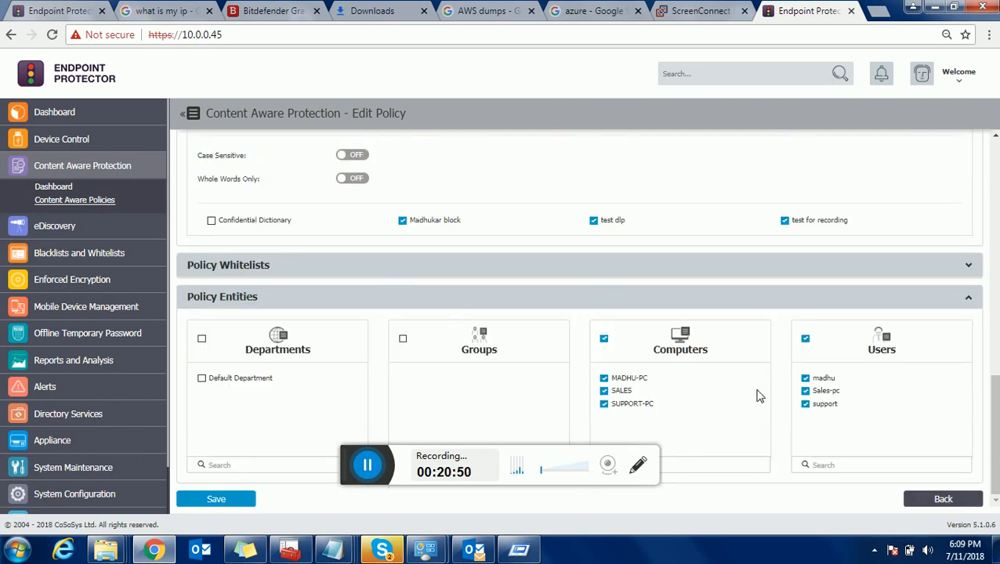
- View the "test" policy's file name blacklists and open the Blacklists page under Blacklists and Whitelists
{"action": "scroll", "coordinate": [759, 396], "scroll_direction": "up", "scroll_amount": 4}
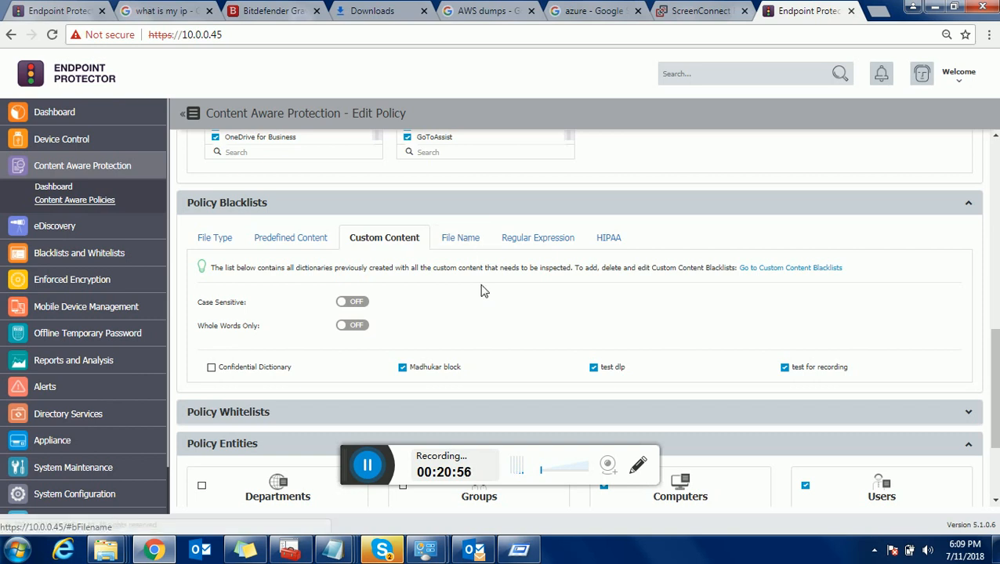
{"action": "left_click", "coordinate": [458, 249]}
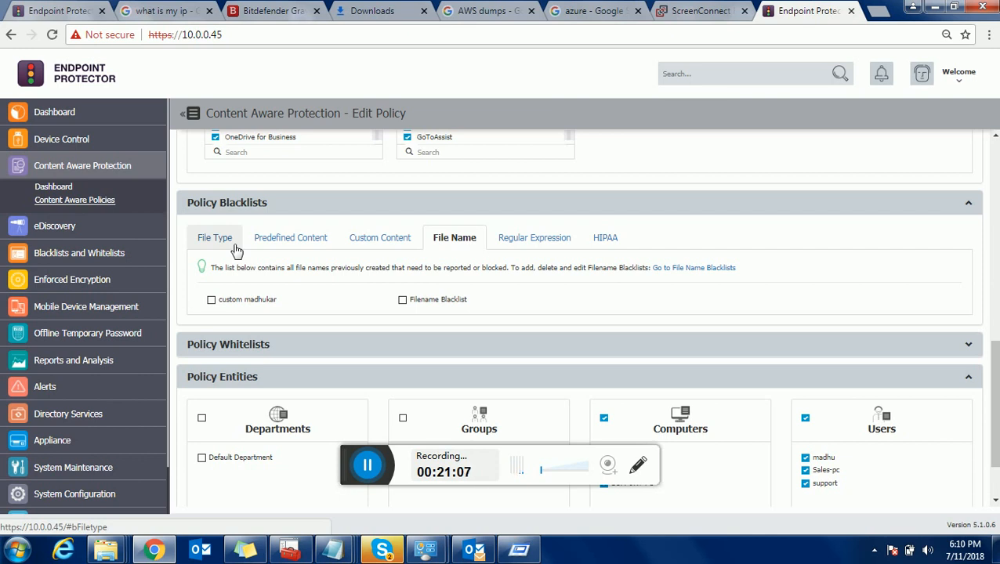
{"action": "left_click", "coordinate": [79, 252]}
{"action": "left_click", "coordinate": [62, 243]}
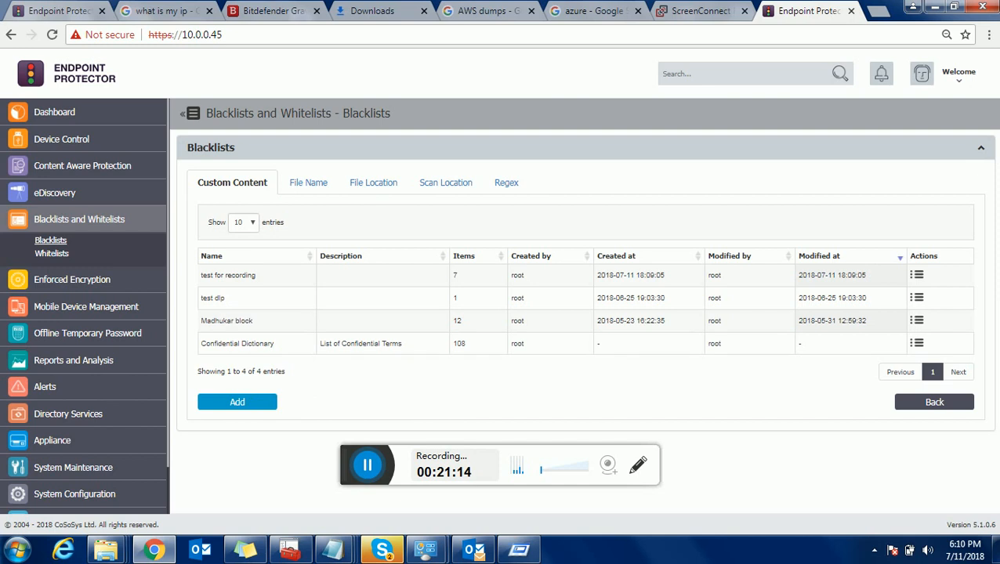
- Open the custom file name blacklist for editing and examine the file extension in its content
{"action": "left_click", "coordinate": [317, 182]}
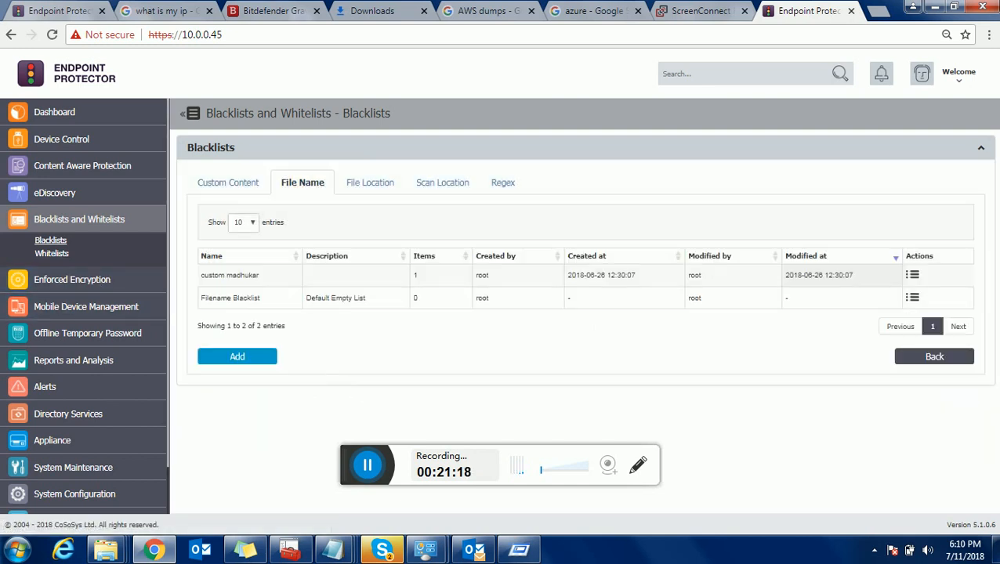
{"action": "left_click", "coordinate": [914, 279]}
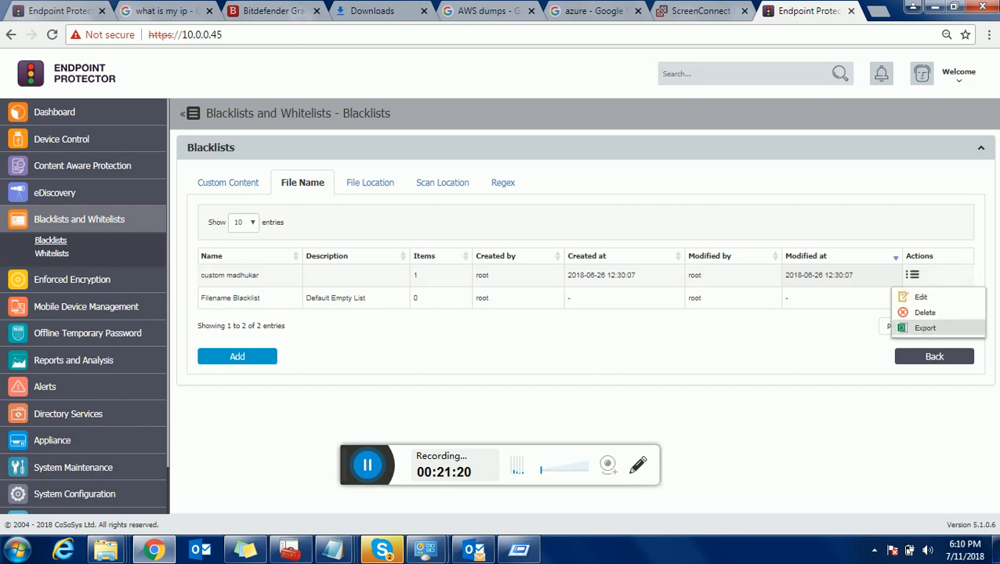
{"action": "left_click", "coordinate": [921, 292]}
{"action": "scroll", "coordinate": [682, 351], "scroll_direction": "down", "scroll_amount": 1}
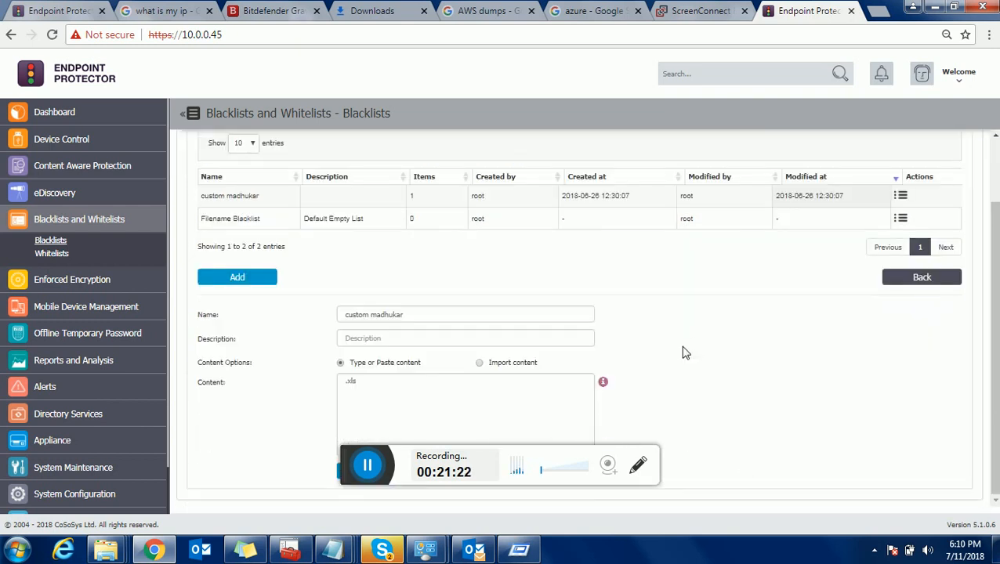
{"action": "left_click", "coordinate": [376, 396]}
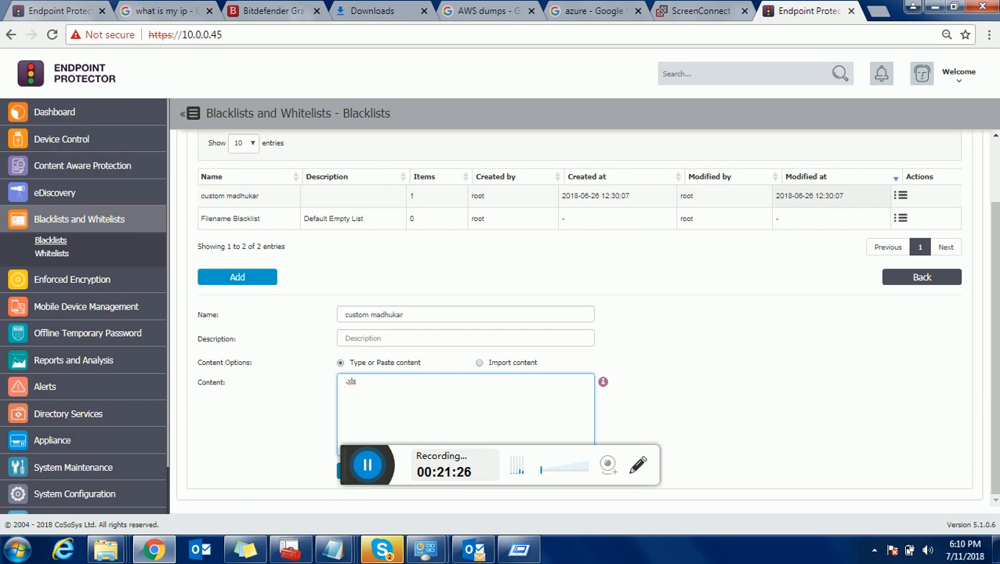
{"action": "left_click_drag", "start_coordinate": [358, 382], "coordinate": [308, 382]}
{"action": "left_click", "coordinate": [307, 382]}
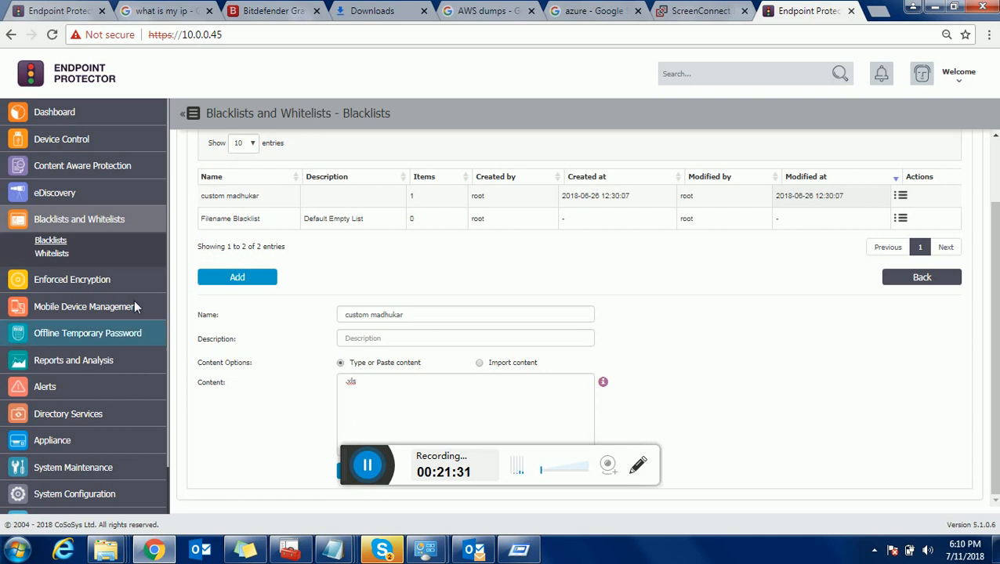
- Return to the content aware policies and open the "test" policy's edit page again
{"action": "left_click", "coordinate": [77, 219]}
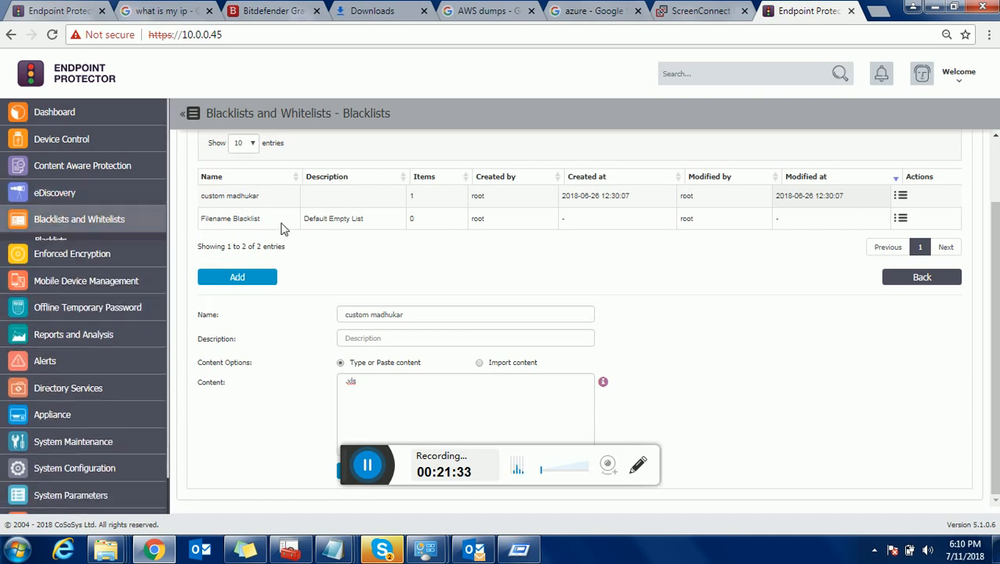
{"action": "left_click", "coordinate": [82, 167]}
{"action": "left_click", "coordinate": [72, 200]}
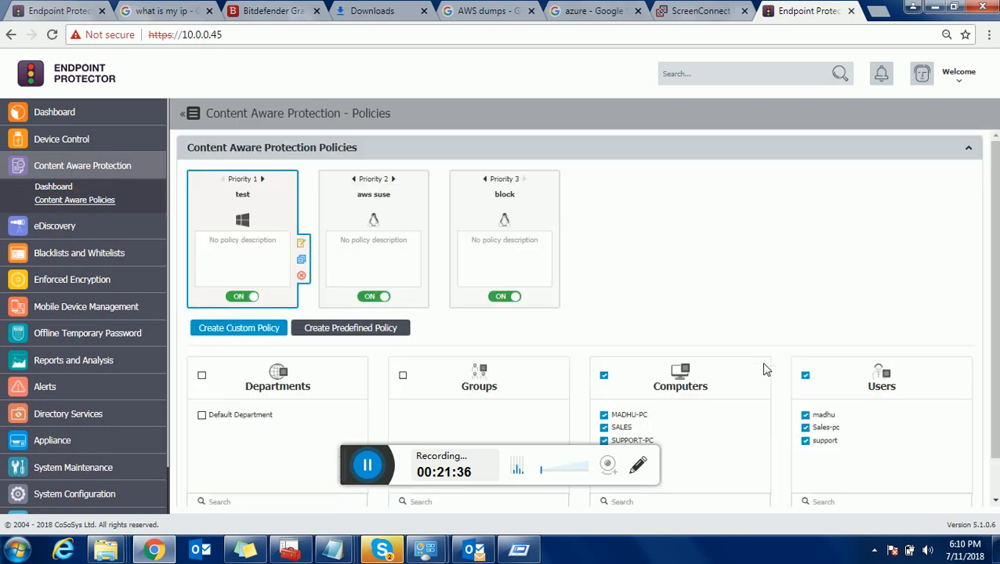
{"action": "scroll", "coordinate": [470, 376], "scroll_direction": "down", "scroll_amount": 1}
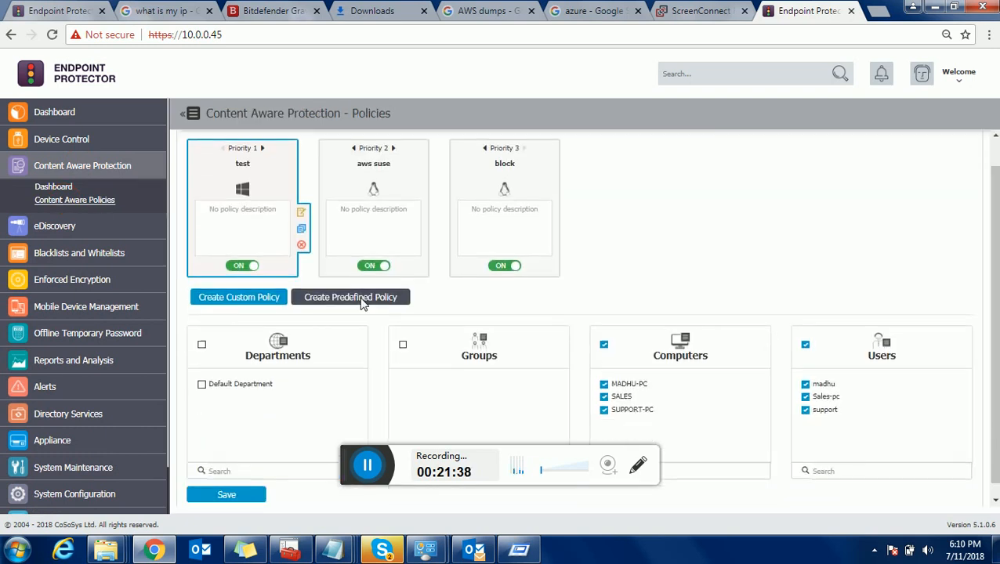
{"action": "left_click", "coordinate": [302, 202]}
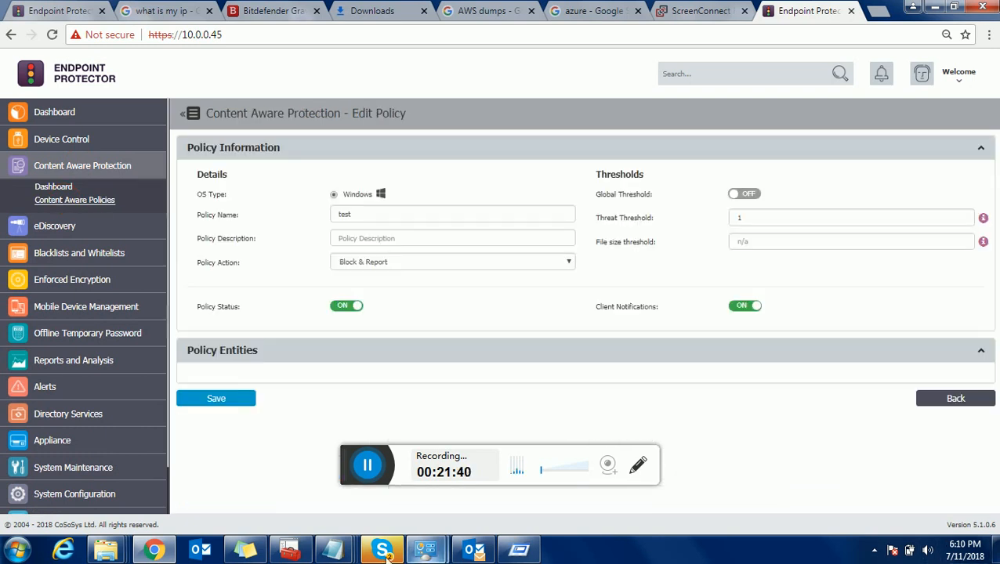
- Update the policies on this computer through the Endpoint Protector client
{"action": "left_click", "coordinate": [875, 550]}
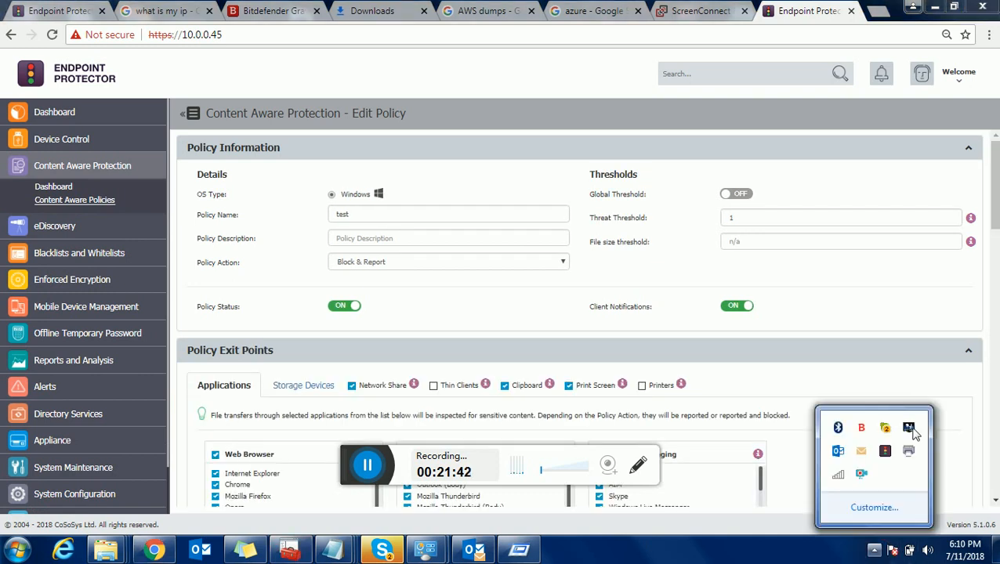
{"action": "right_click", "coordinate": [886, 453]}
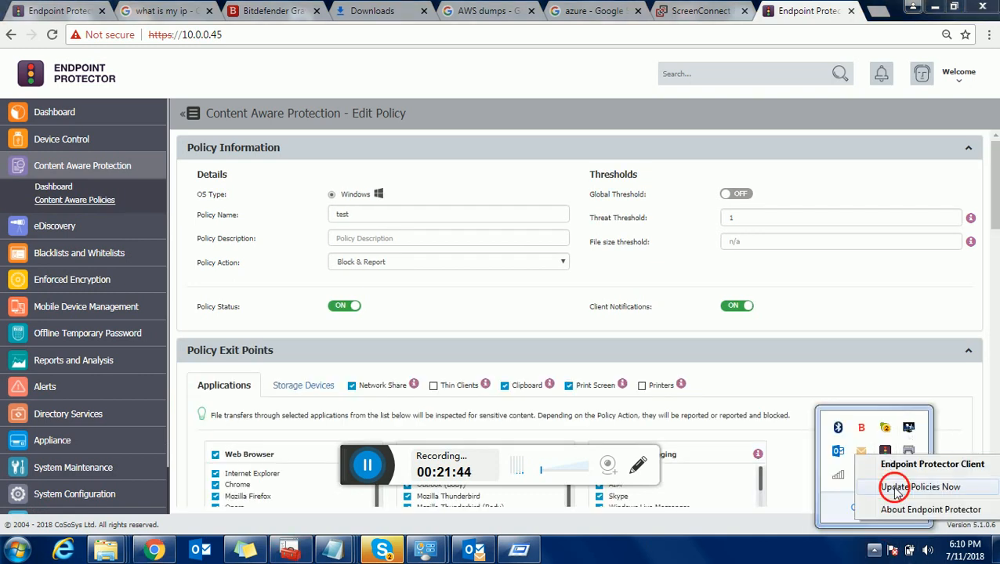
{"action": "left_click", "coordinate": [896, 488]}
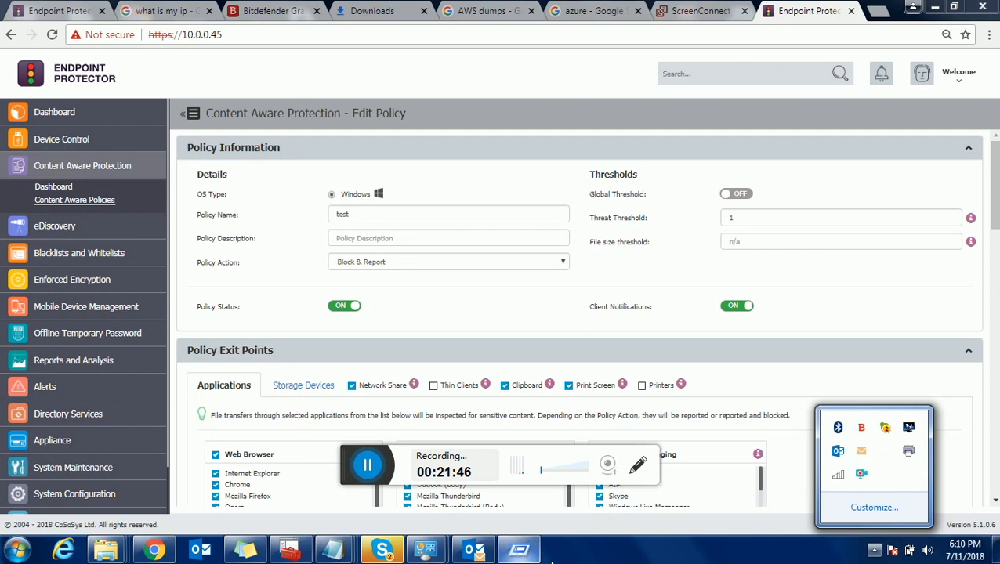
- Create a new Notepad document, enter a blacklisted name in it, and try copying that text to the clipboard
{"action": "left_click", "coordinate": [335, 550]}
{"action": "left_click", "coordinate": [839, 538]}
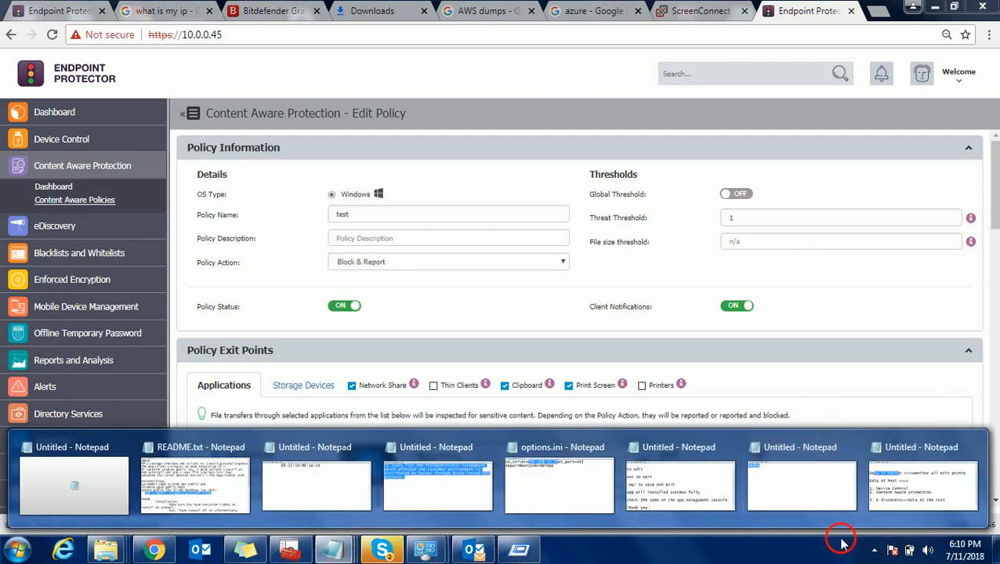
{"action": "key", "text": "super+r"}
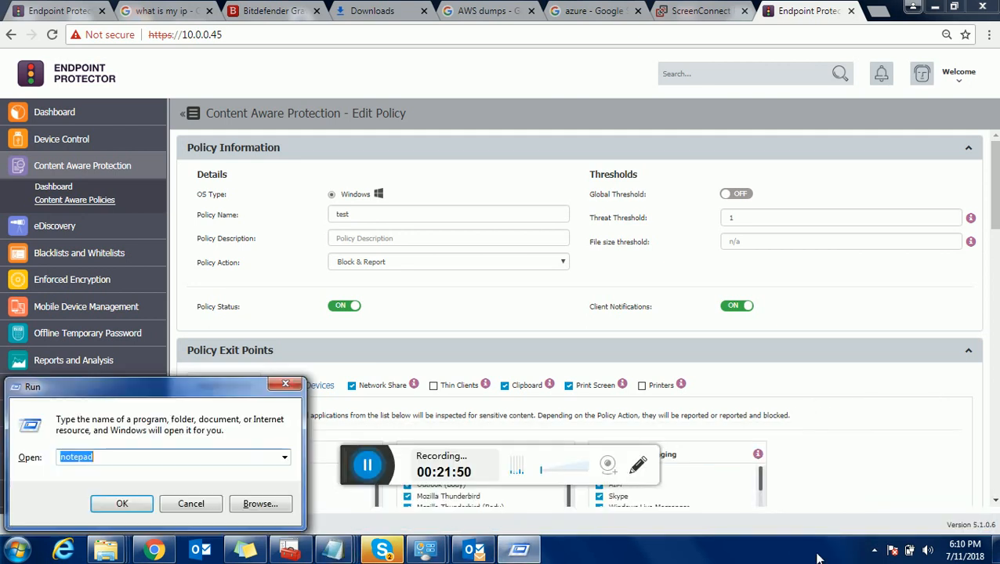
{"action": "key", "text": "Return"}
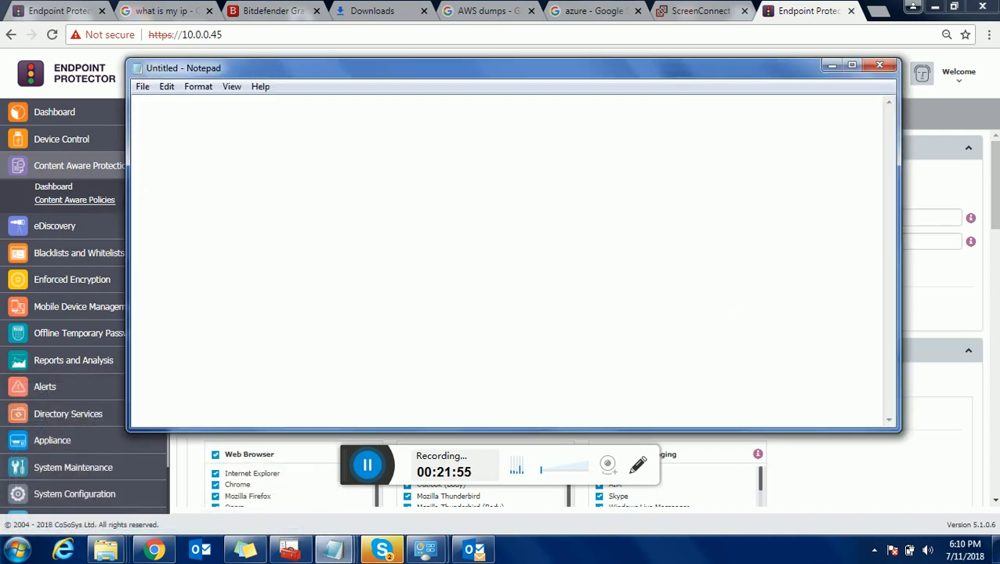
{"action": "type", "text": "Madhu"}
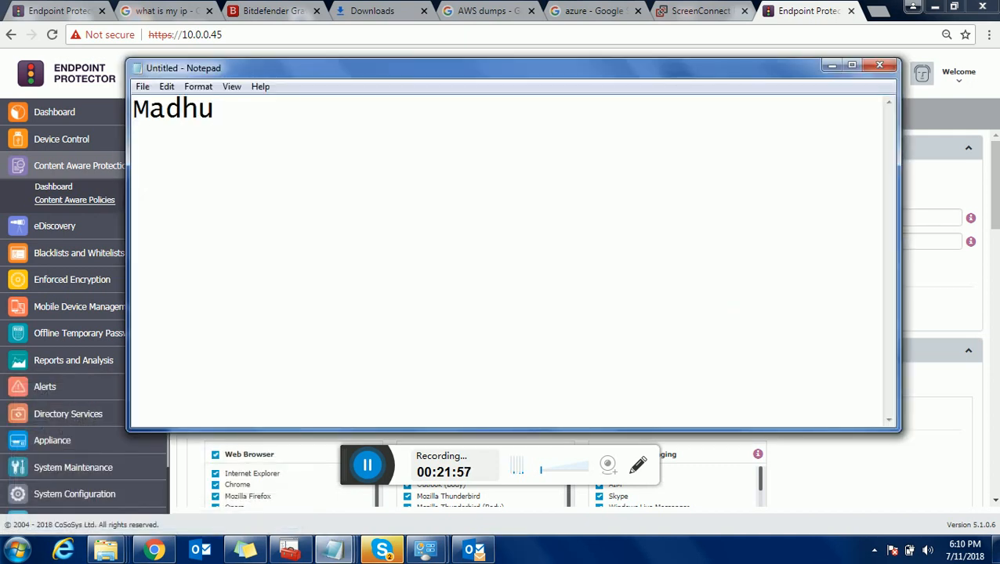
{"action": "left_click_drag", "start_coordinate": [215, 110], "coordinate": [139, 111]}
{"action": "right_click", "coordinate": [145, 111]}
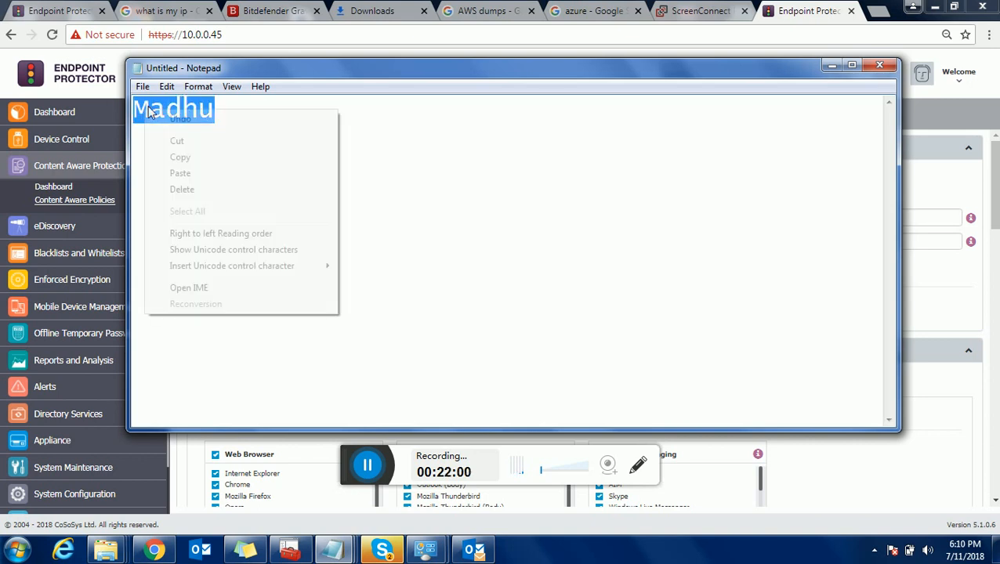
{"action": "left_click", "coordinate": [185, 157]}
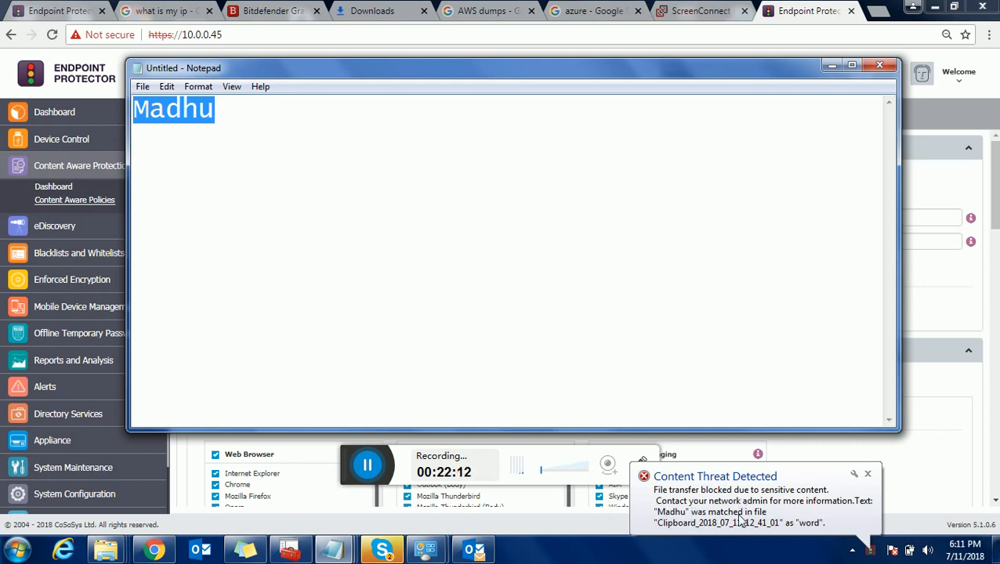
{"action": "left_click", "coordinate": [832, 66]}
- Try to send Book1.xls from the D:\test folder to a contact in a Skype chat
{"action": "left_click", "coordinate": [17, 550]}
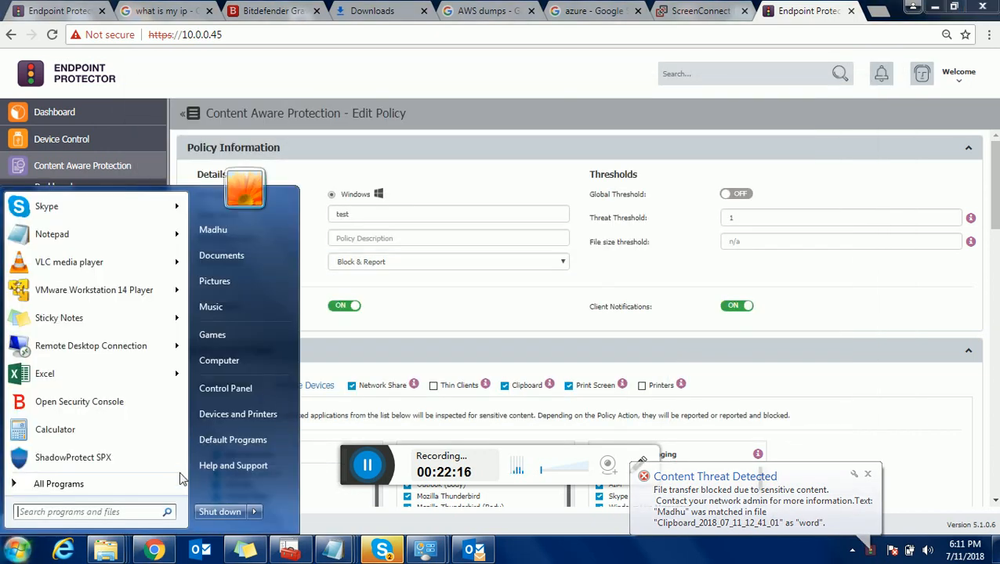
{"action": "left_click", "coordinate": [270, 361]}
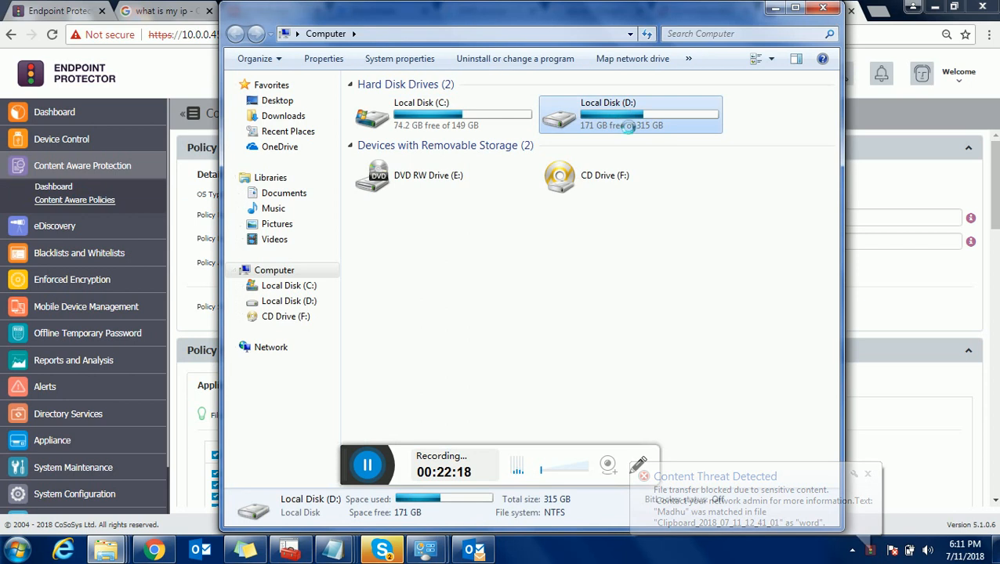
{"action": "double_click", "coordinate": [619, 119]}
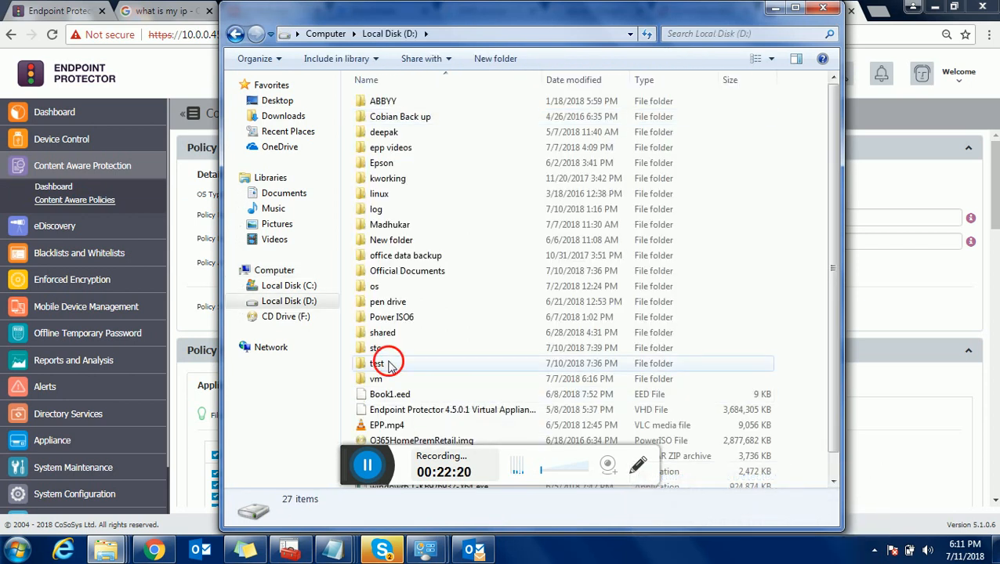
{"action": "double_click", "coordinate": [390, 363]}
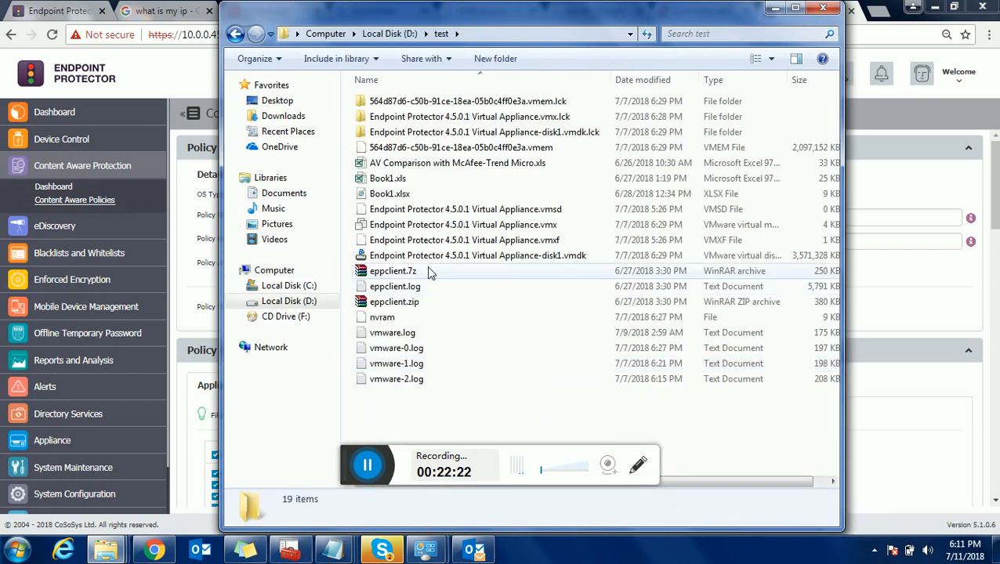
{"action": "left_click", "coordinate": [392, 180]}
{"action": "left_click_drag", "start_coordinate": [396, 181], "coordinate": [264, 469]}
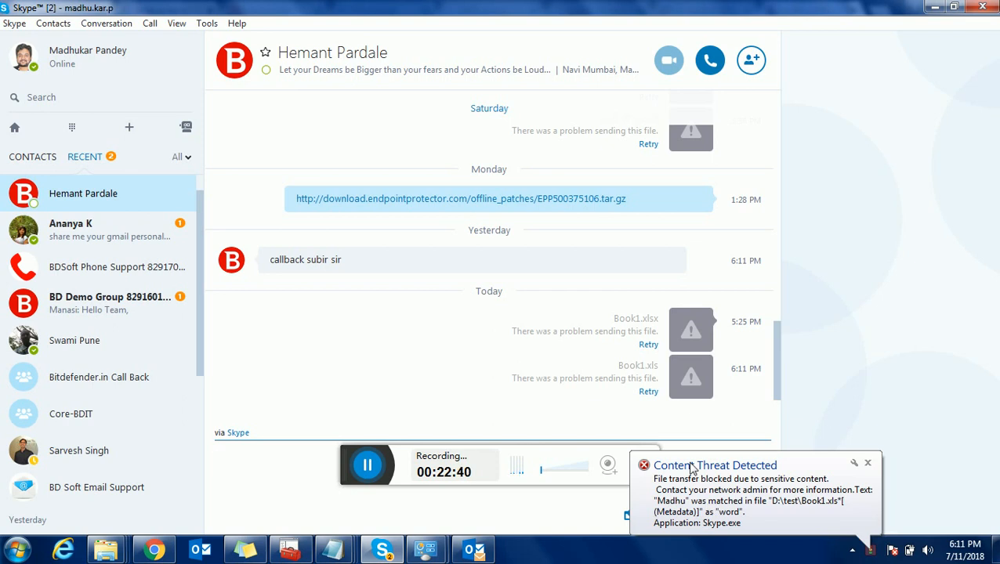
{"action": "left_click", "coordinate": [935, 7]}
- Load gmail.com in a new browser tab and go to its sign-in page
{"action": "left_click", "coordinate": [179, 9]}
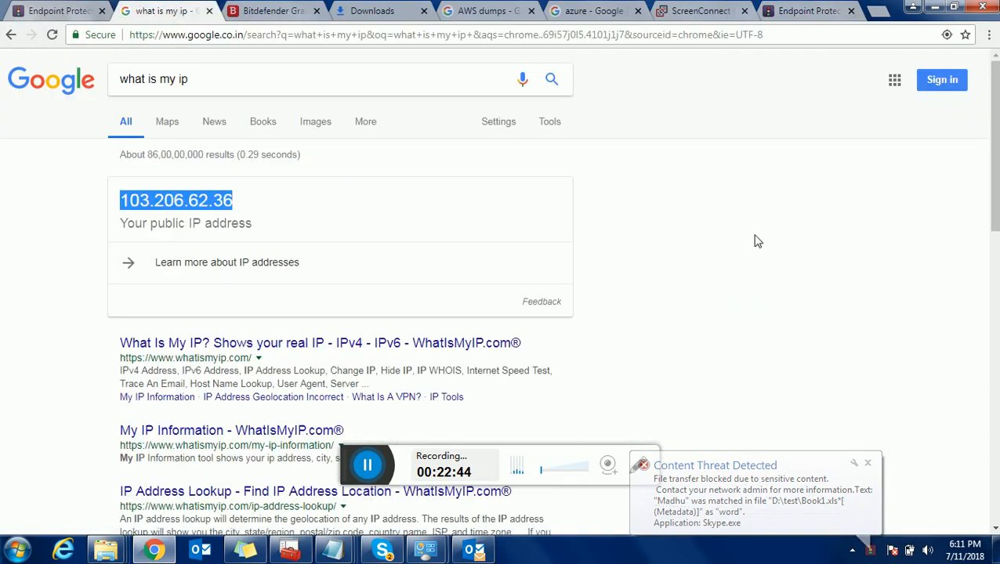
{"action": "left_click", "coordinate": [882, 17]}
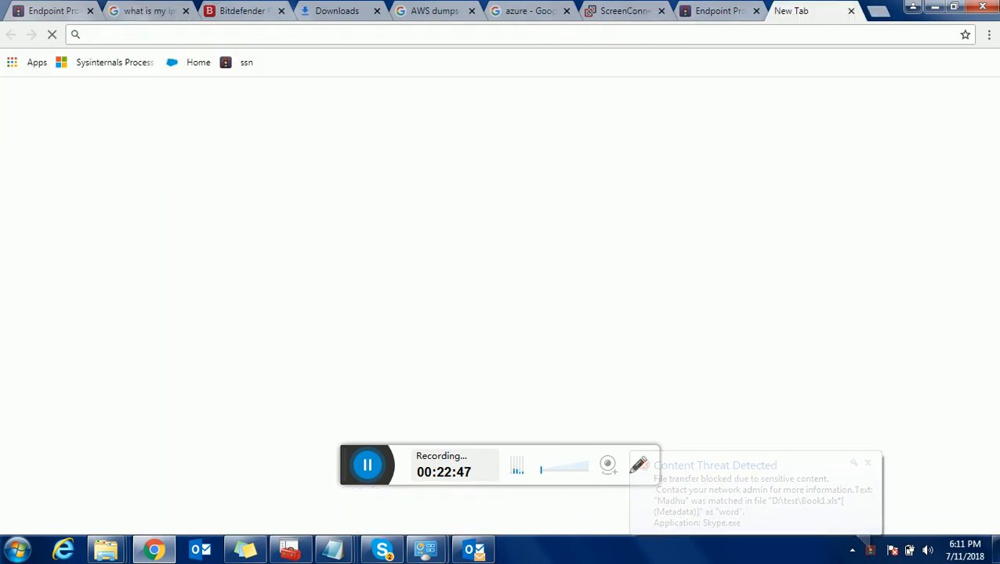
{"action": "type", "text": "gma"}
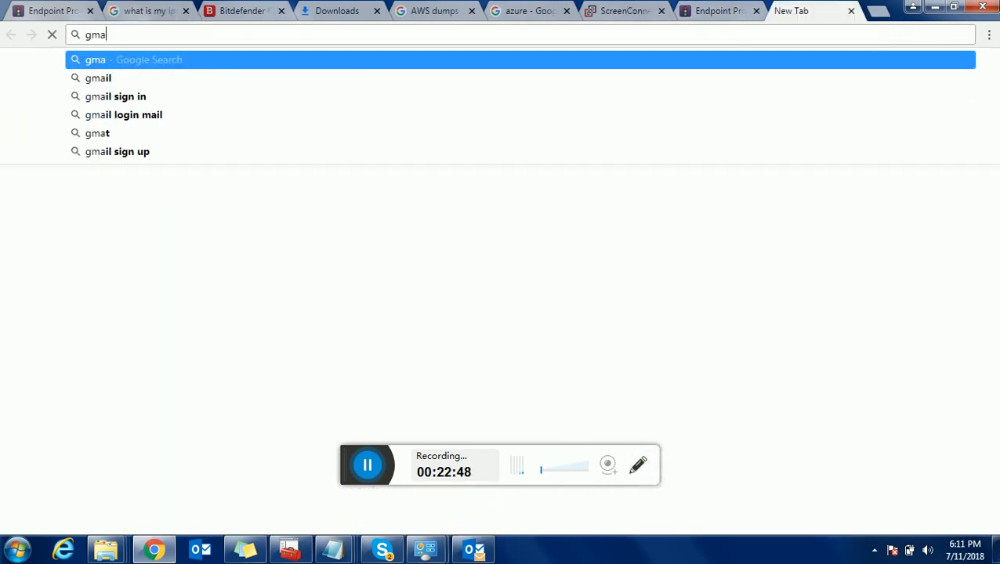
{"action": "type", "text": "il"}
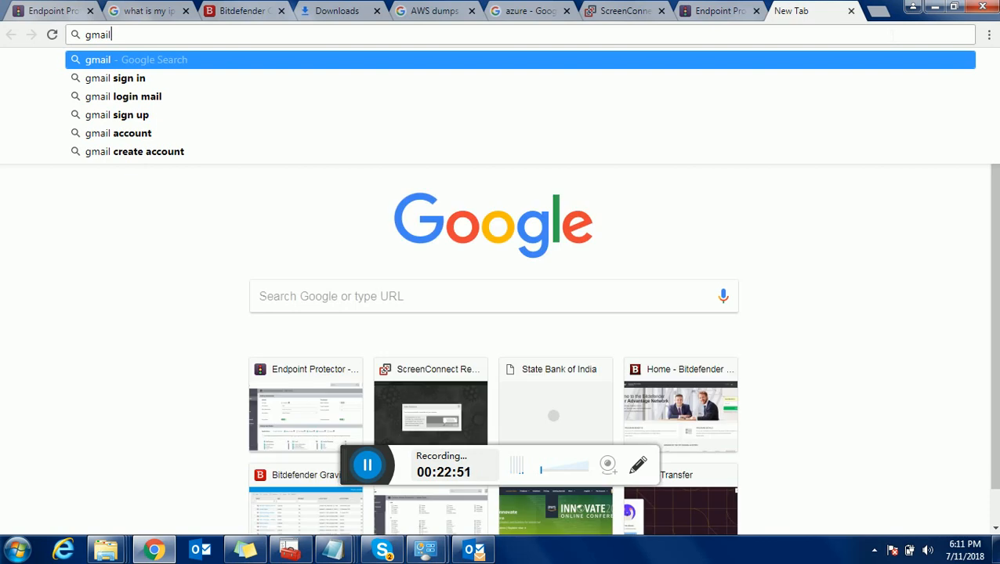
{"action": "type", "text": ".com"}
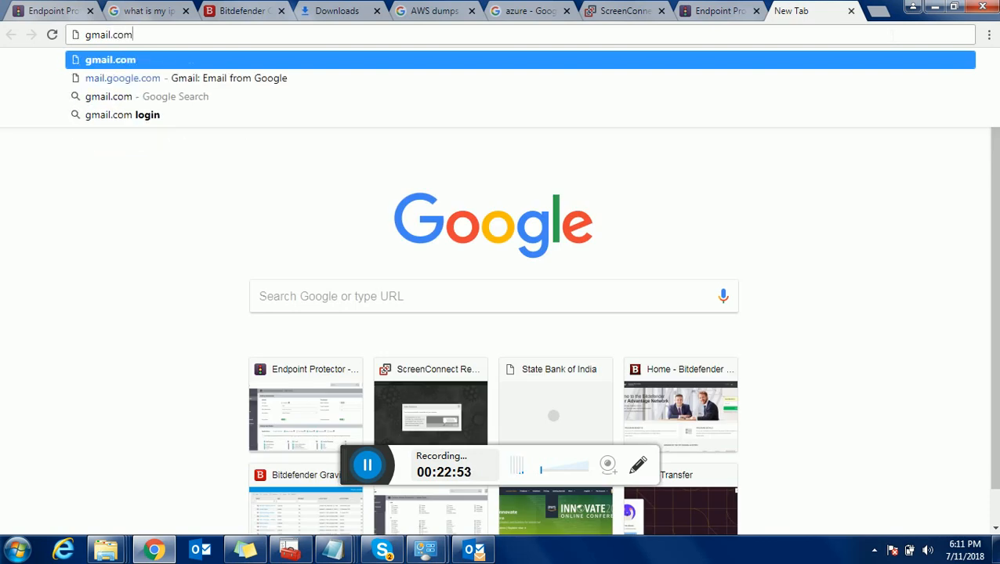
{"action": "key", "text": "Return"}
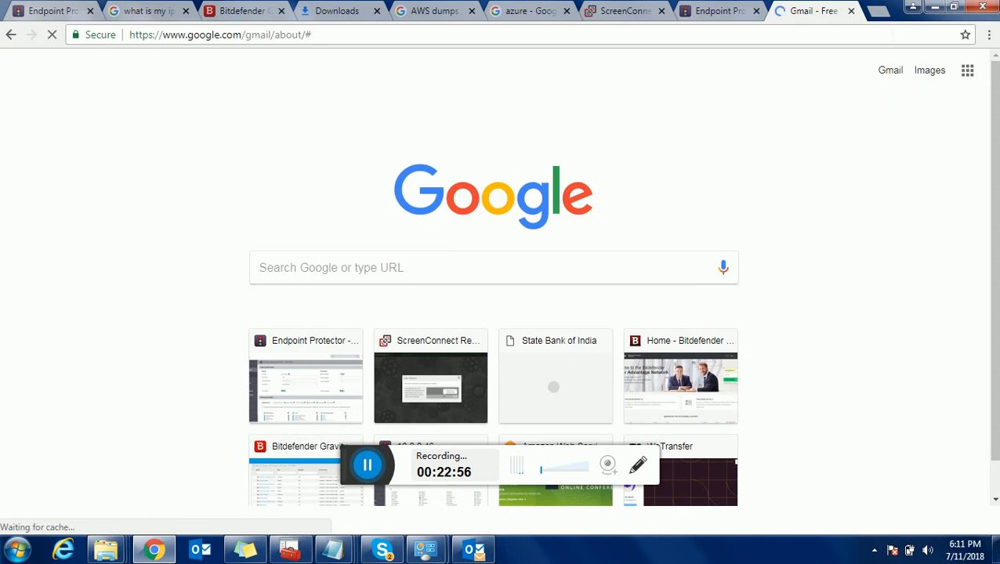
{"action": "left_click", "coordinate": [764, 67]}
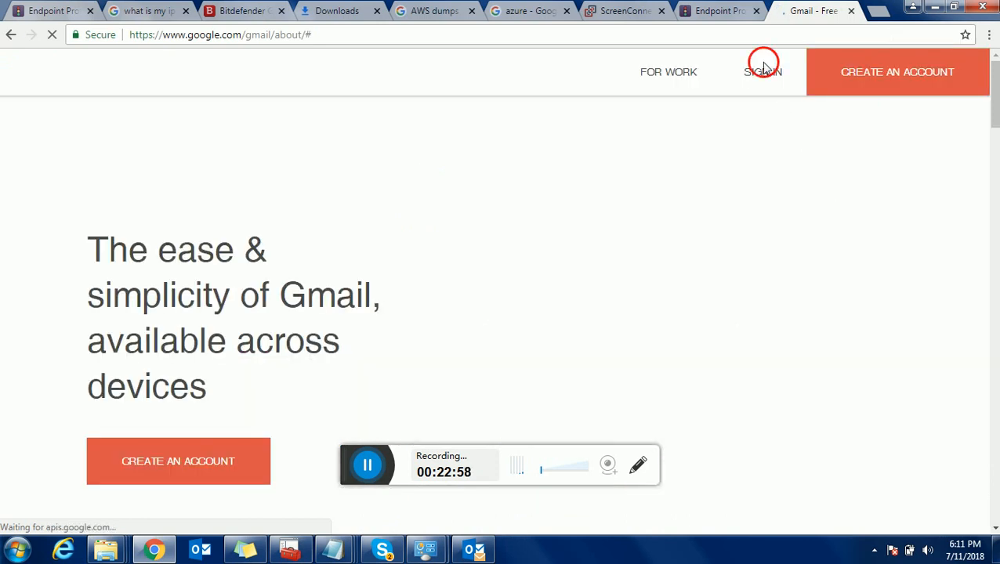
{"action": "left_click", "coordinate": [769, 75]}
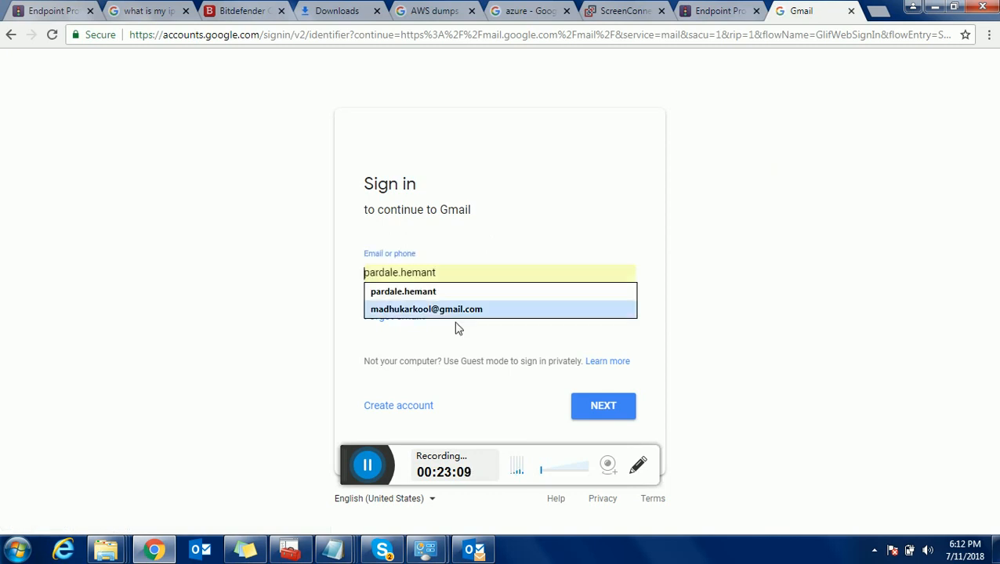
- Try to sign in to Gmail with the saved account e-mail address
{"action": "left_click", "coordinate": [463, 310]}
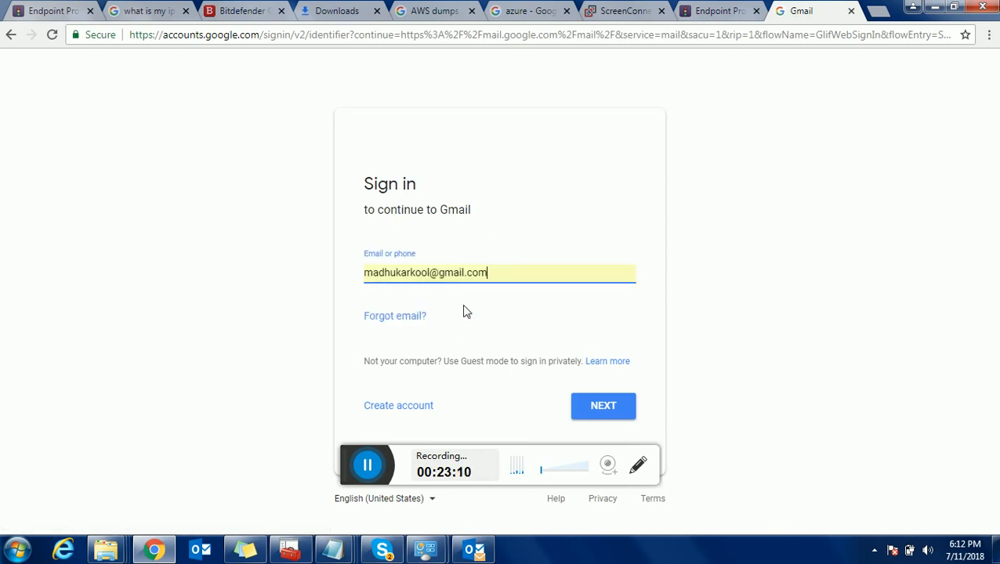
{"action": "left_click", "coordinate": [627, 413]}
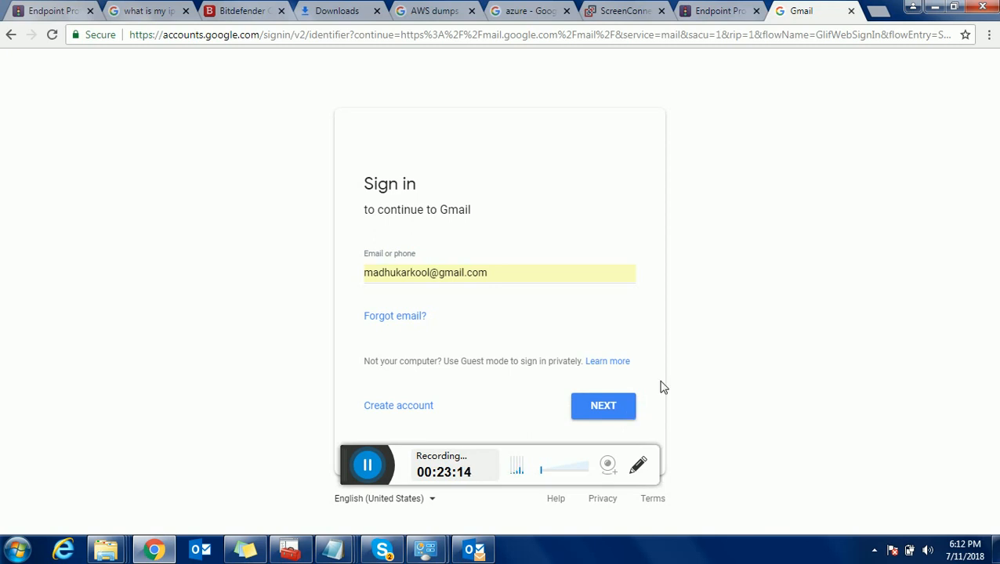
{"action": "left_click", "coordinate": [614, 410]}
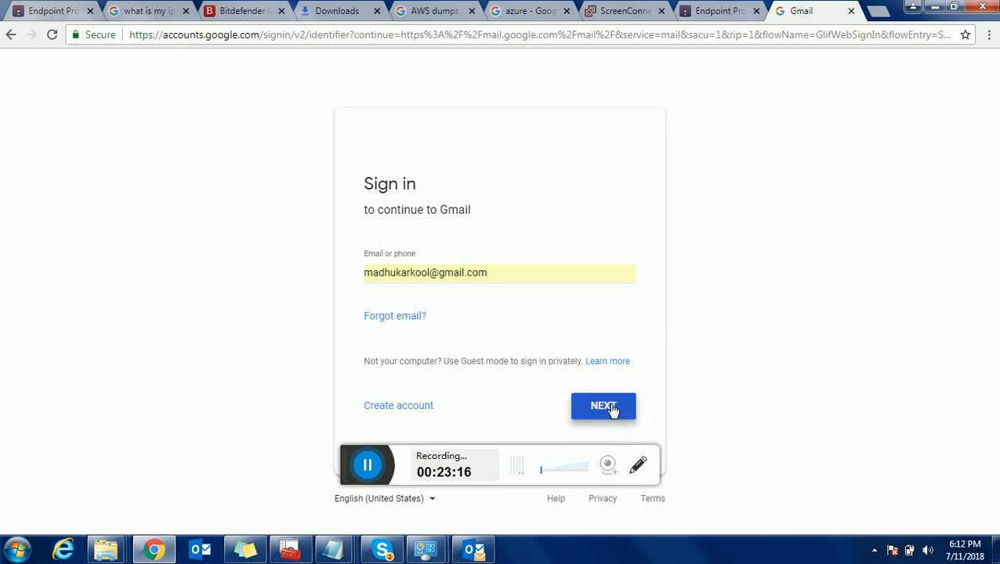
{"action": "left_click", "coordinate": [366, 467]}
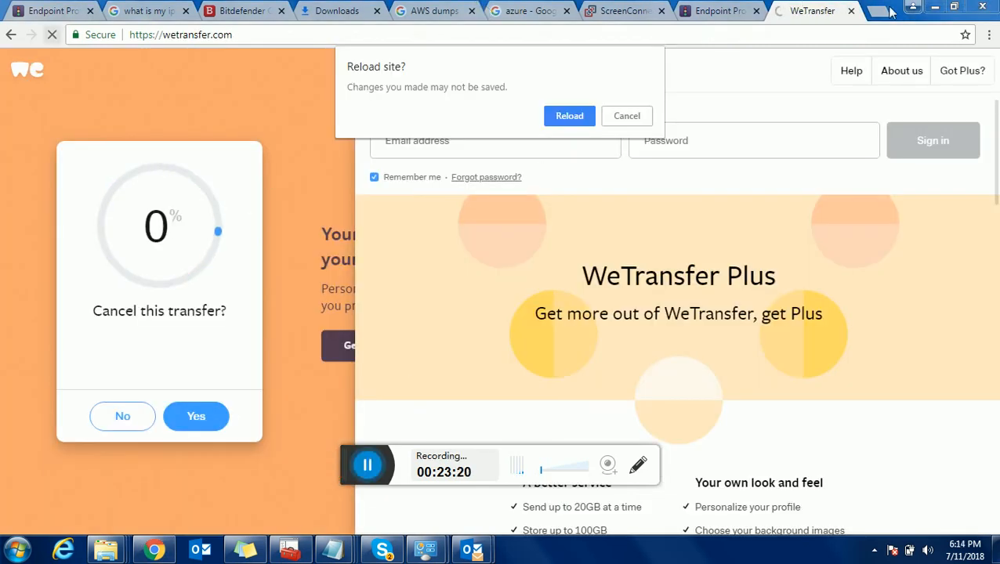
- Reload the WeTransfer site and add Book1.xls from the D:\test folder to a new transfer
{"action": "left_click", "coordinate": [556, 118]}
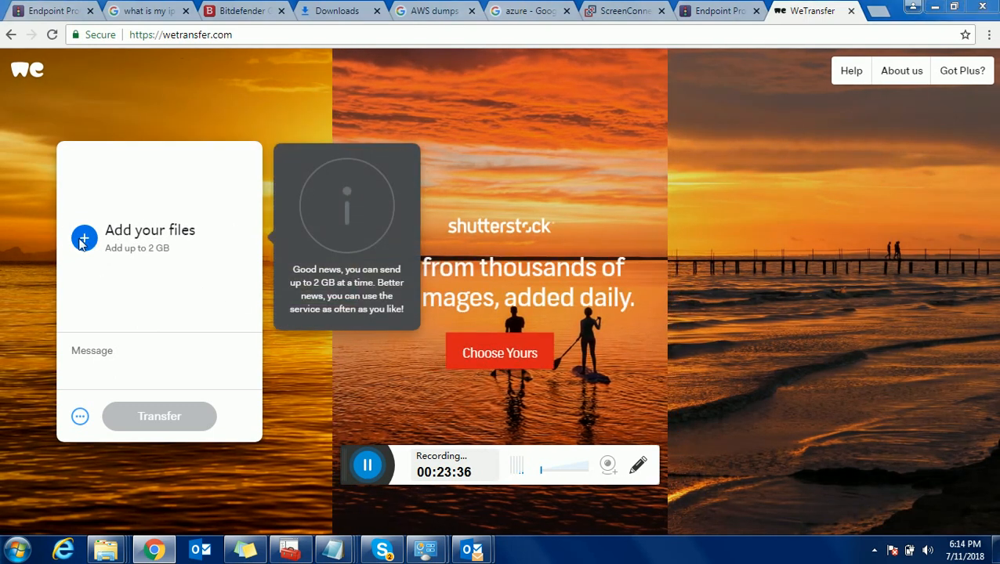
{"action": "left_click", "coordinate": [83, 238]}
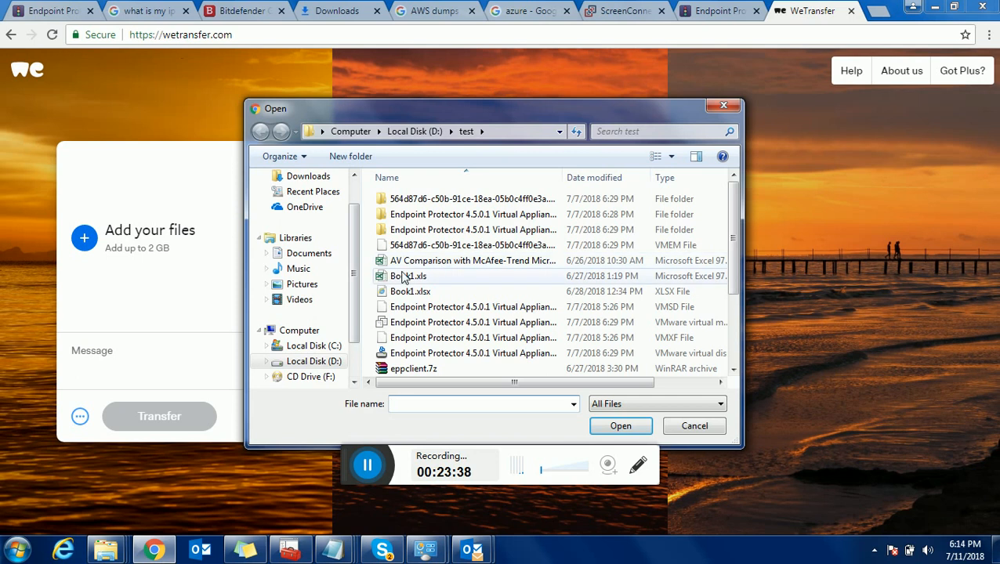
{"action": "left_click", "coordinate": [409, 276]}
{"action": "left_click", "coordinate": [646, 430]}
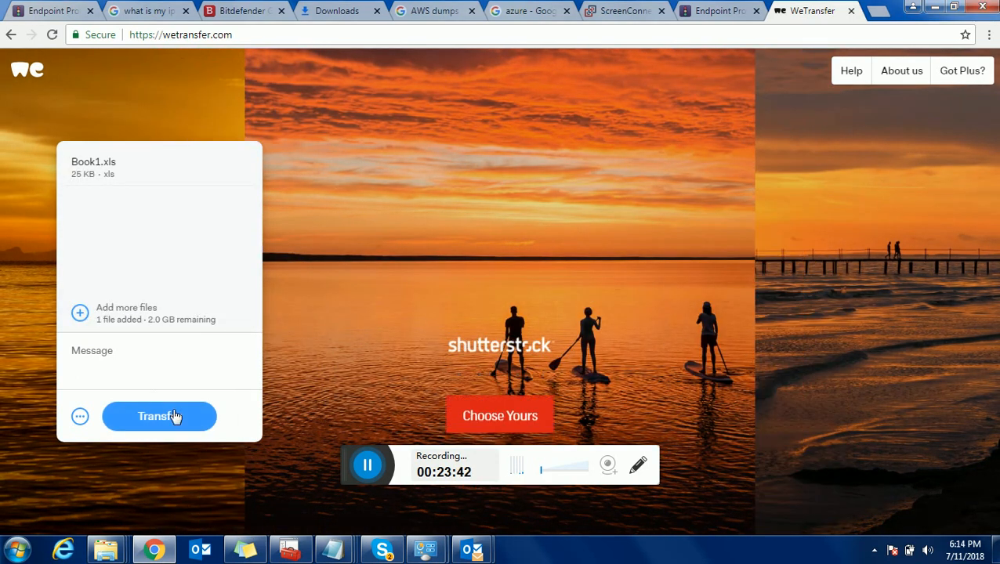
- Try to transfer Book1.xls through WeTransfer, and leave the site by closing its page
{"action": "left_click", "coordinate": [172, 416]}
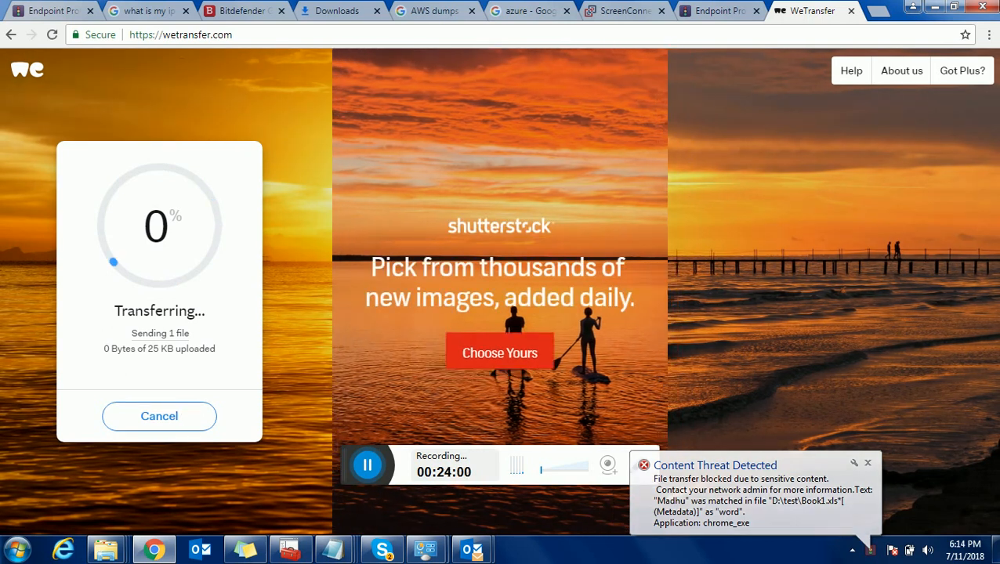
{"action": "left_click", "coordinate": [851, 10]}
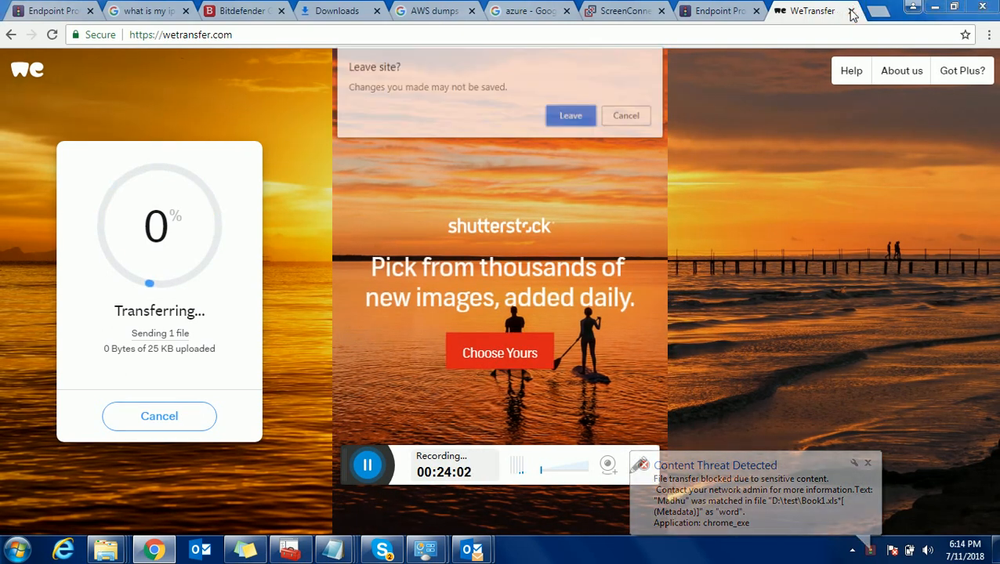
{"action": "left_click", "coordinate": [566, 117]}
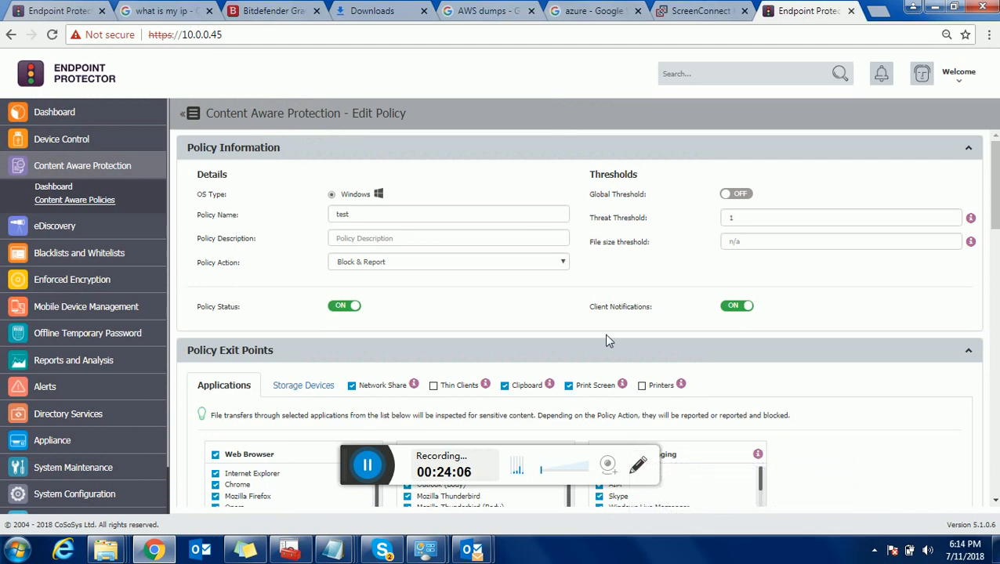
- Review the test policy's exit points and the file types in its Policy Blacklists section
{"action": "scroll", "coordinate": [609, 341], "scroll_direction": "down", "scroll_amount": 5}
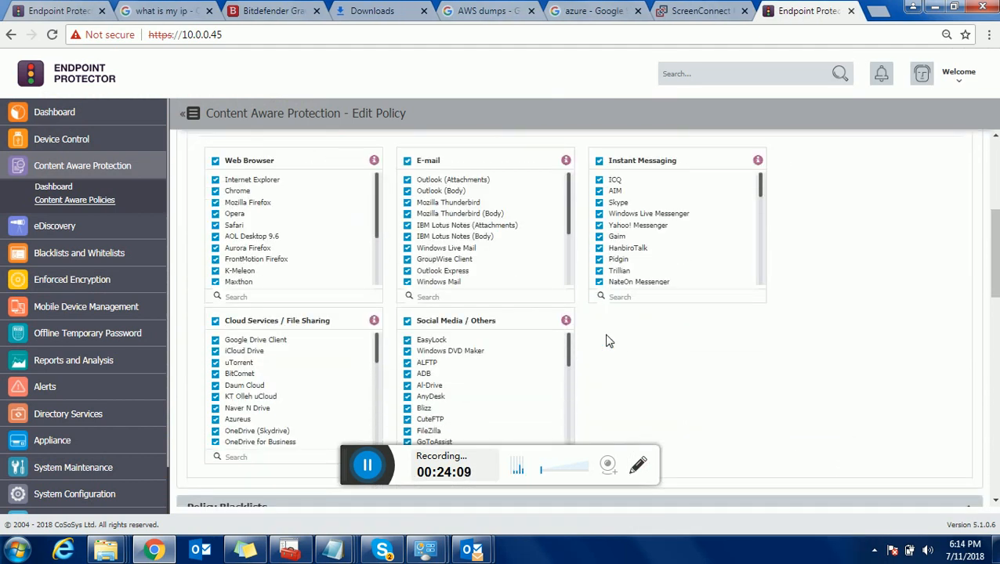
{"action": "scroll", "coordinate": [609, 341], "scroll_direction": "down", "scroll_amount": 4}
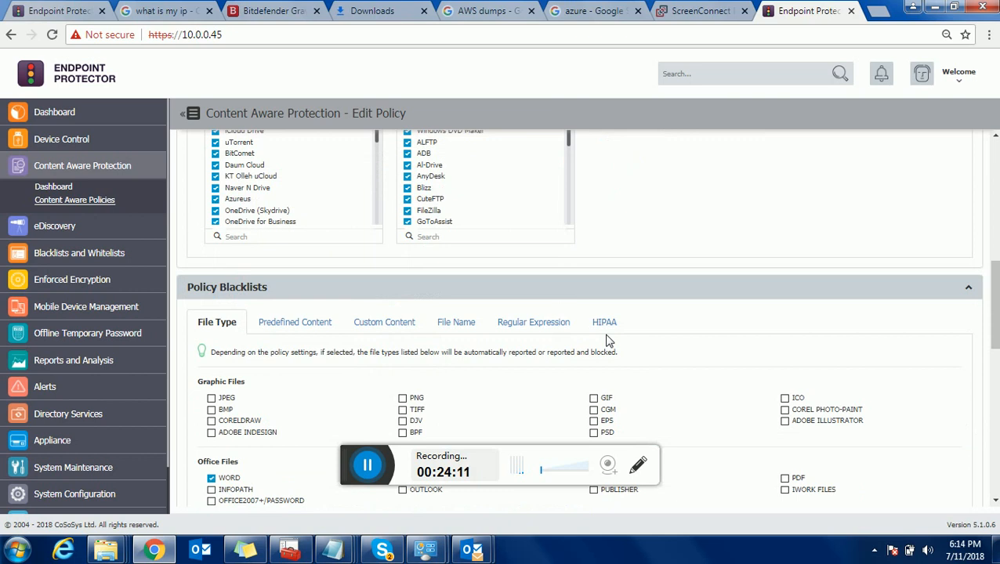
{"action": "scroll", "coordinate": [609, 340], "scroll_direction": "up", "scroll_amount": 2}
{"action": "scroll", "coordinate": [616, 334], "scroll_direction": "down", "scroll_amount": 2}
{"action": "scroll", "coordinate": [631, 345], "scroll_direction": "down", "scroll_amount": 1}
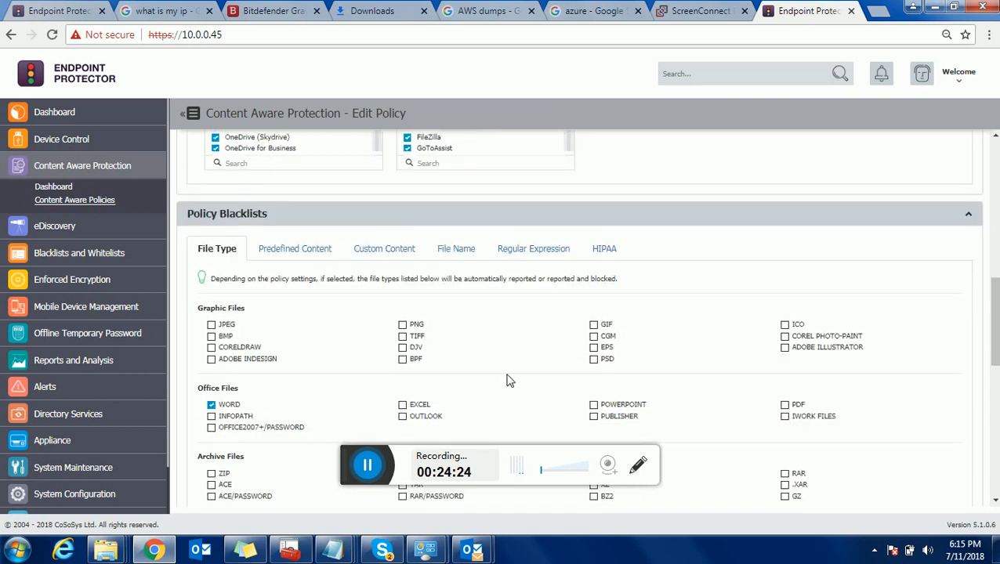
{"action": "scroll", "coordinate": [507, 384], "scroll_direction": "down", "scroll_amount": 2}
{"action": "scroll", "coordinate": [507, 389], "scroll_direction": "down", "scroll_amount": 4}
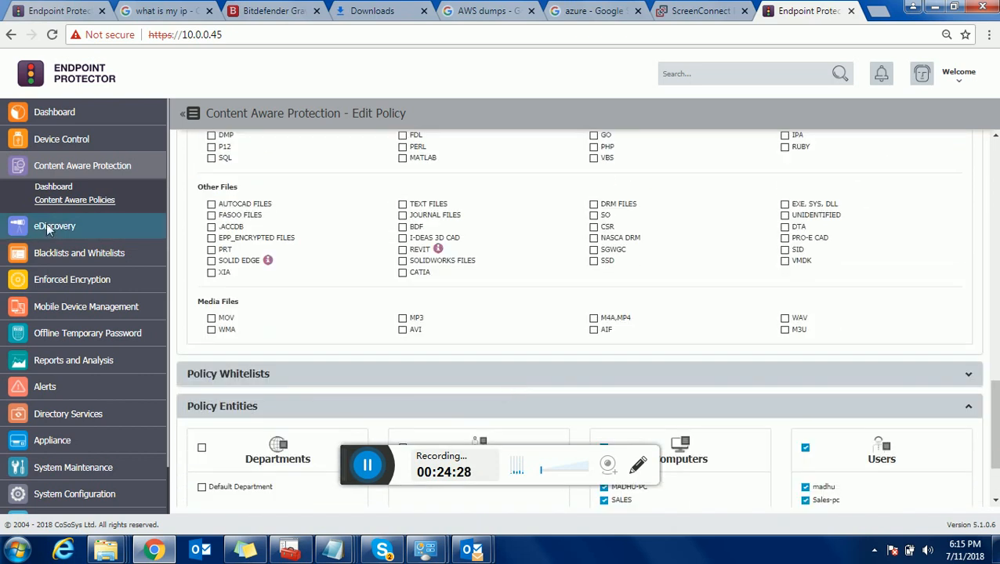
- Open the Device Control Global Settings and examine the File Shadowing options under File Tracing and Shadowing
{"action": "left_click", "coordinate": [81, 148]}
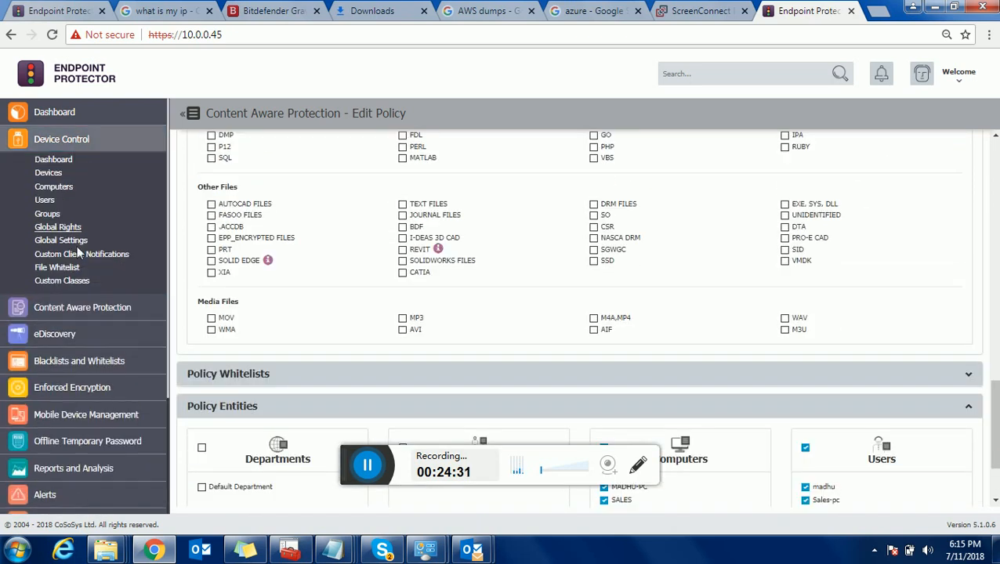
{"action": "left_click", "coordinate": [77, 246]}
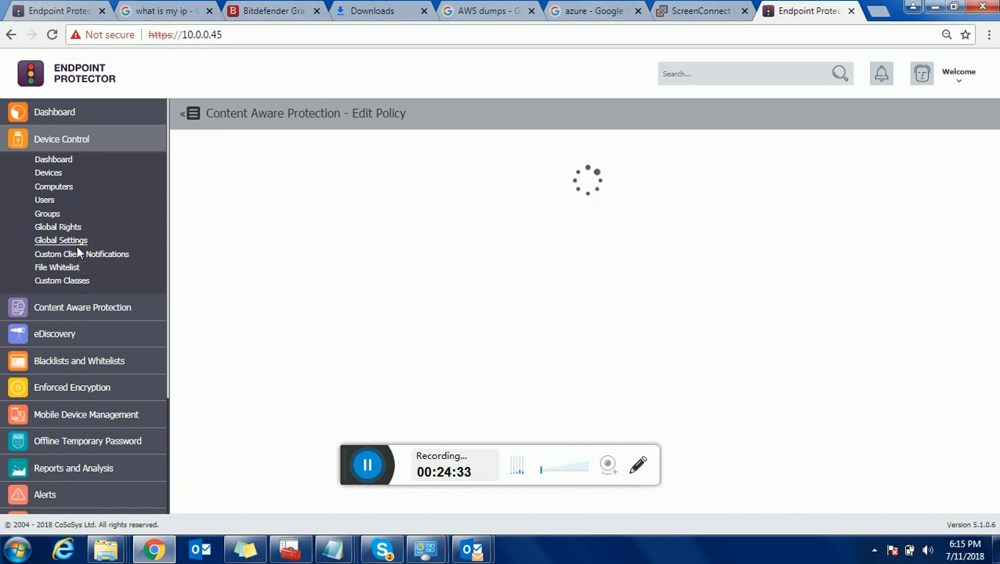
{"action": "scroll", "coordinate": [710, 346], "scroll_direction": "down", "scroll_amount": 1}
{"action": "scroll", "coordinate": [710, 349], "scroll_direction": "down", "scroll_amount": 2}
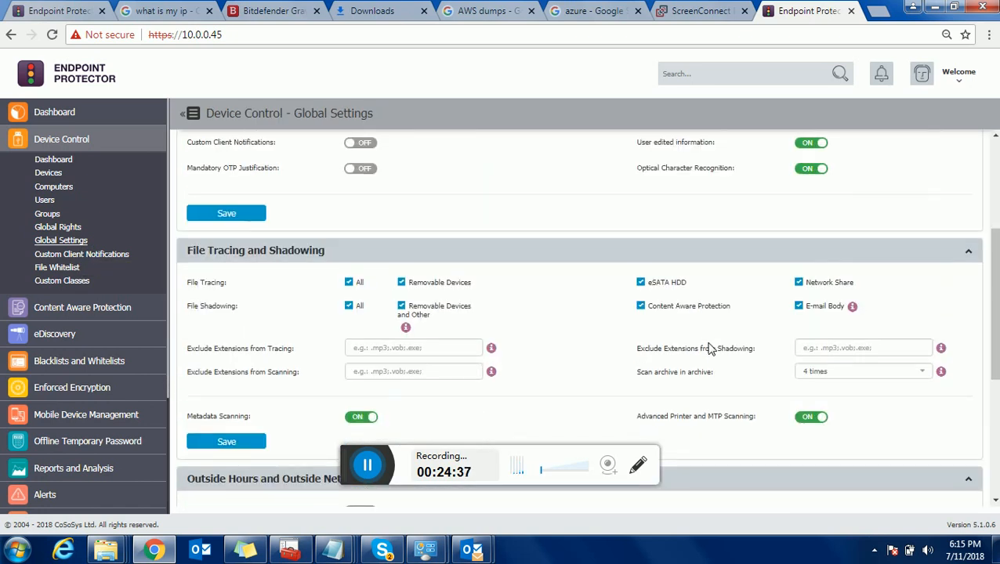
{"action": "scroll", "coordinate": [709, 348], "scroll_direction": "down", "scroll_amount": 4}
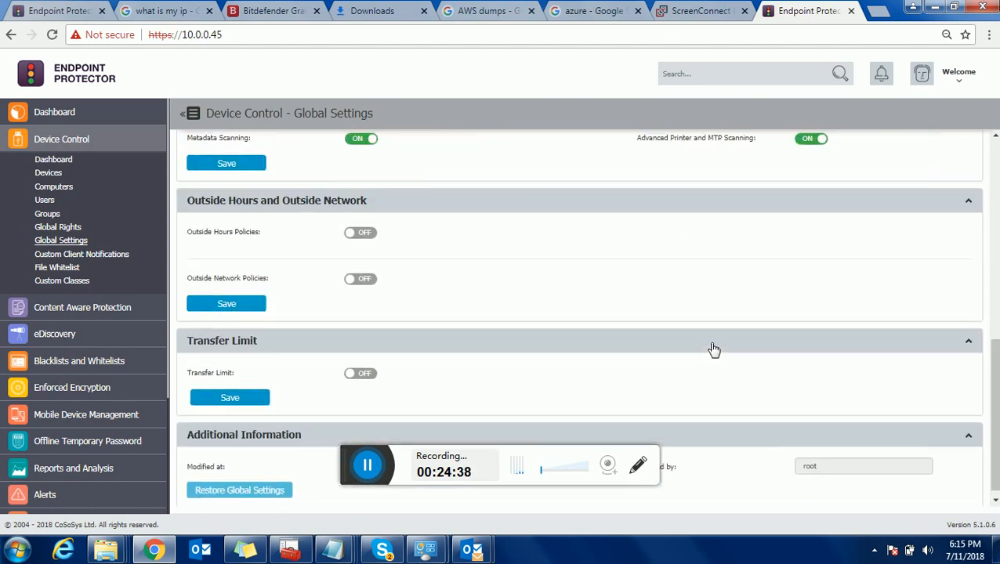
{"action": "scroll", "coordinate": [713, 350], "scroll_direction": "up", "scroll_amount": 2}
{"action": "scroll", "coordinate": [713, 350], "scroll_direction": "up", "scroll_amount": 1}
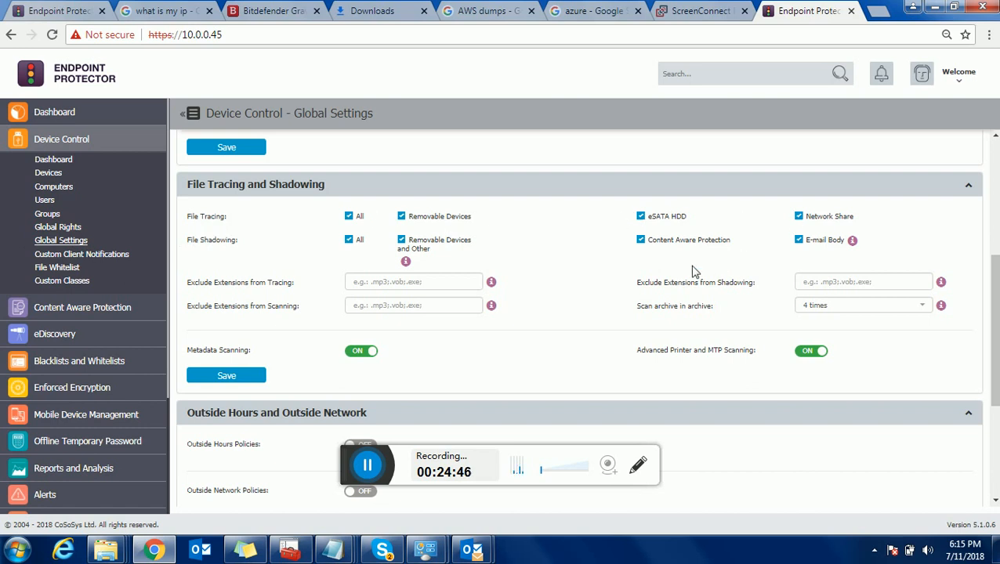
{"action": "left_click_drag", "start_coordinate": [189, 240], "coordinate": [245, 242]}
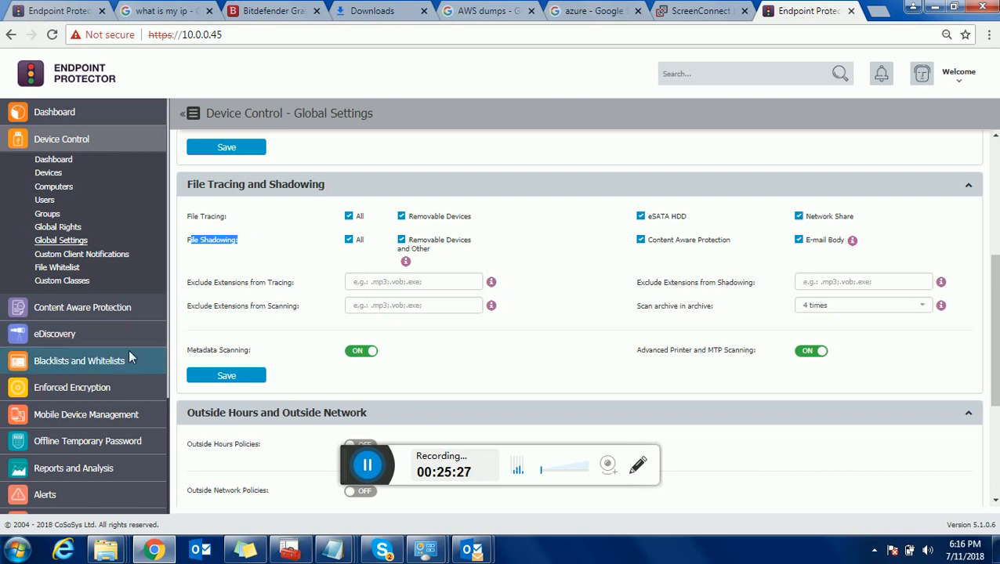
- View the File Shadowing report, and download the shadow copy of D:/test/Book1.xlsx from the Content Aware File Shadowing report
{"action": "scroll", "coordinate": [128, 350], "scroll_direction": "down", "scroll_amount": 2}
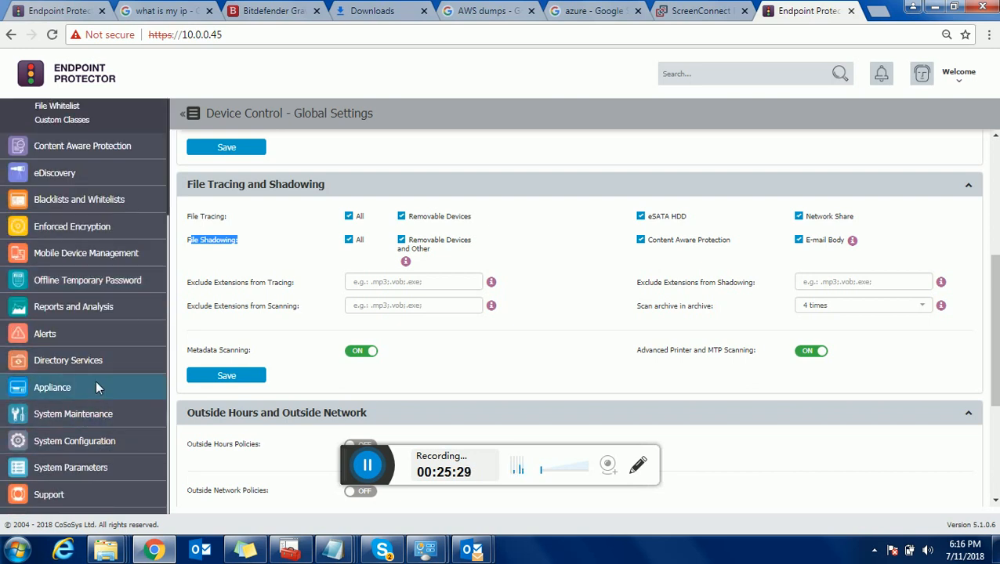
{"action": "left_click", "coordinate": [87, 306]}
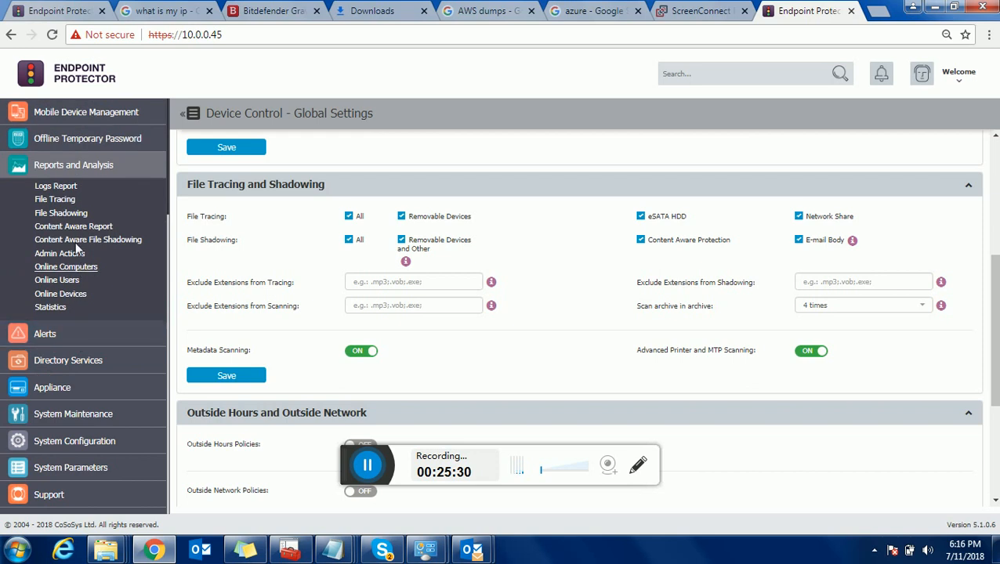
{"action": "left_click", "coordinate": [78, 214]}
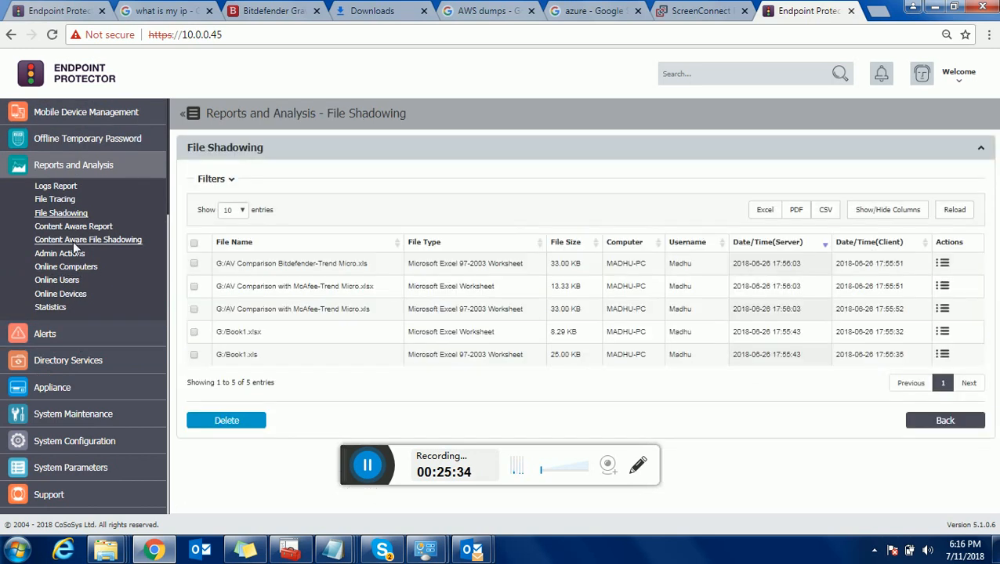
{"action": "left_click", "coordinate": [74, 240]}
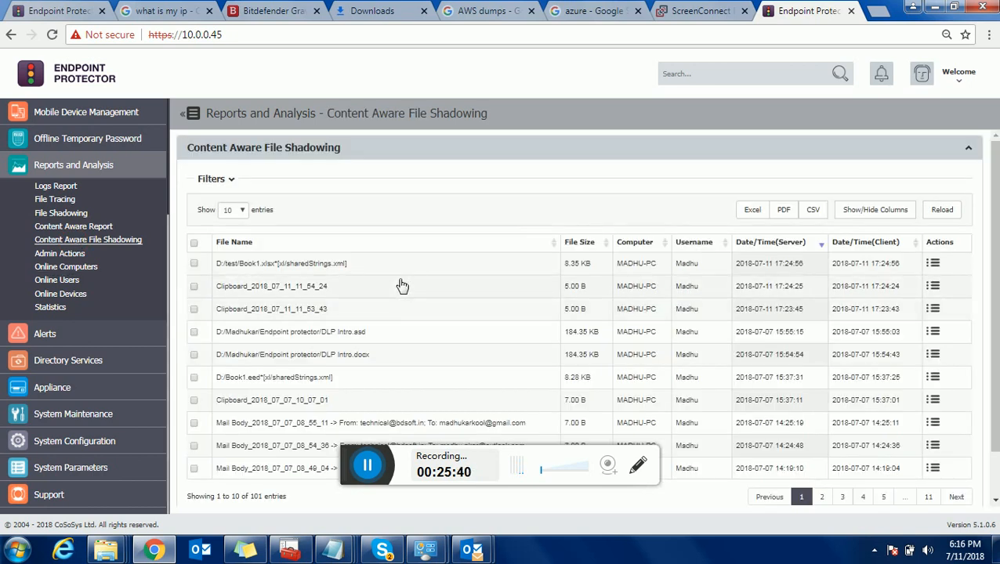
{"action": "left_click", "coordinate": [932, 263]}
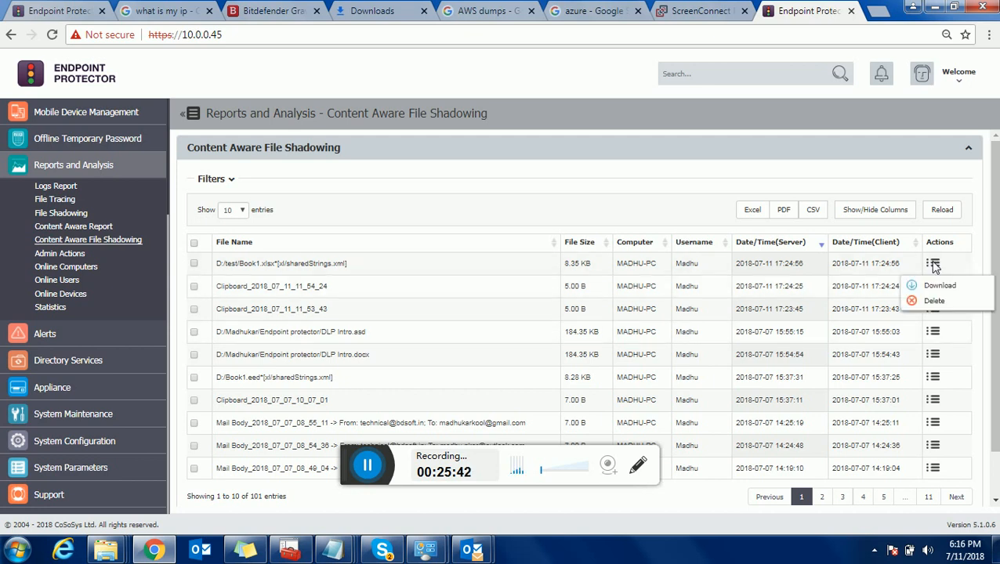
{"action": "left_click", "coordinate": [938, 286]}
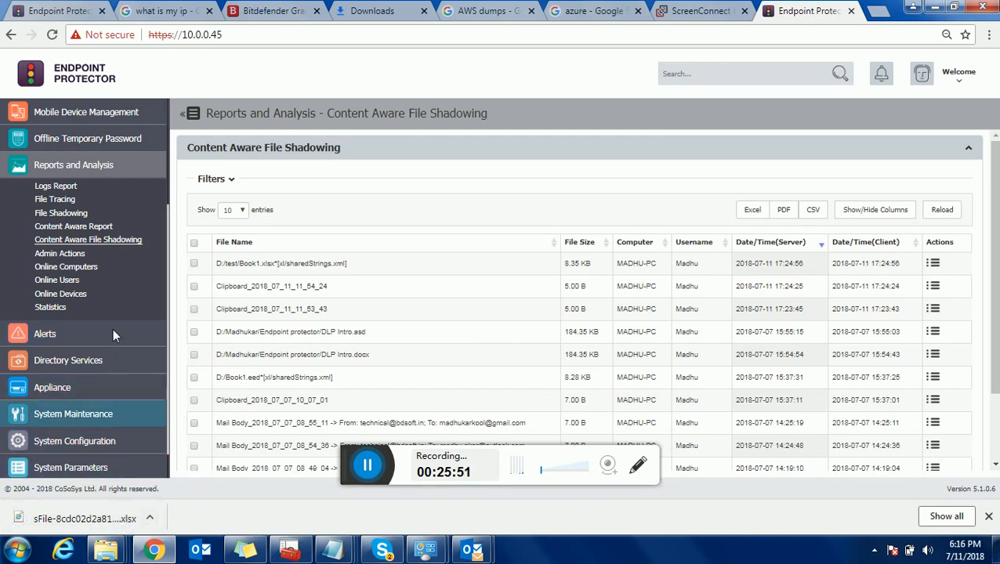
- Download the shadow copy of the Mail Body_2018_07_07_08_55_11 entry from the Content Aware File Shadowing list
{"action": "scroll", "coordinate": [113, 329], "scroll_direction": "up", "scroll_amount": 2}
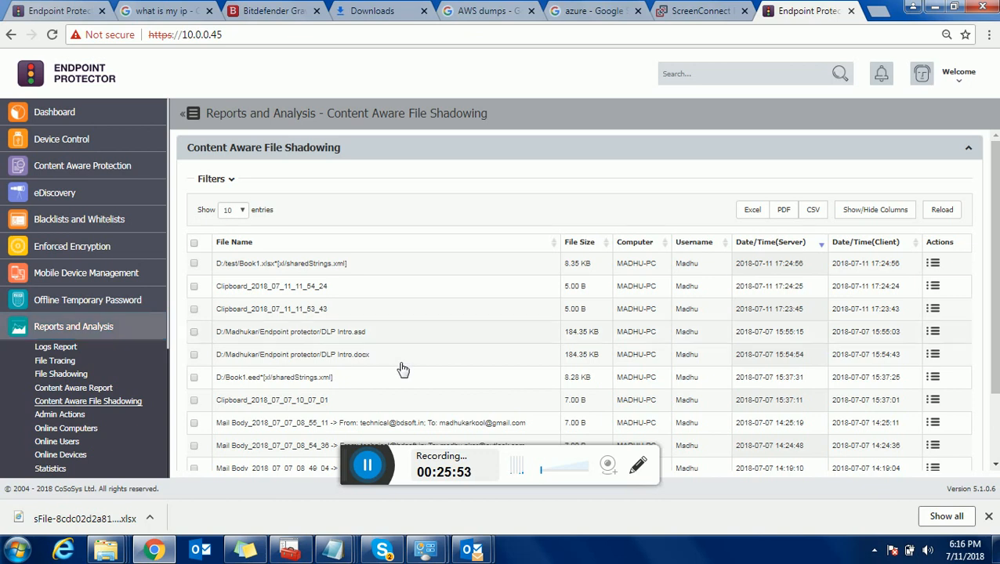
{"action": "scroll", "coordinate": [405, 368], "scroll_direction": "down", "scroll_amount": 2}
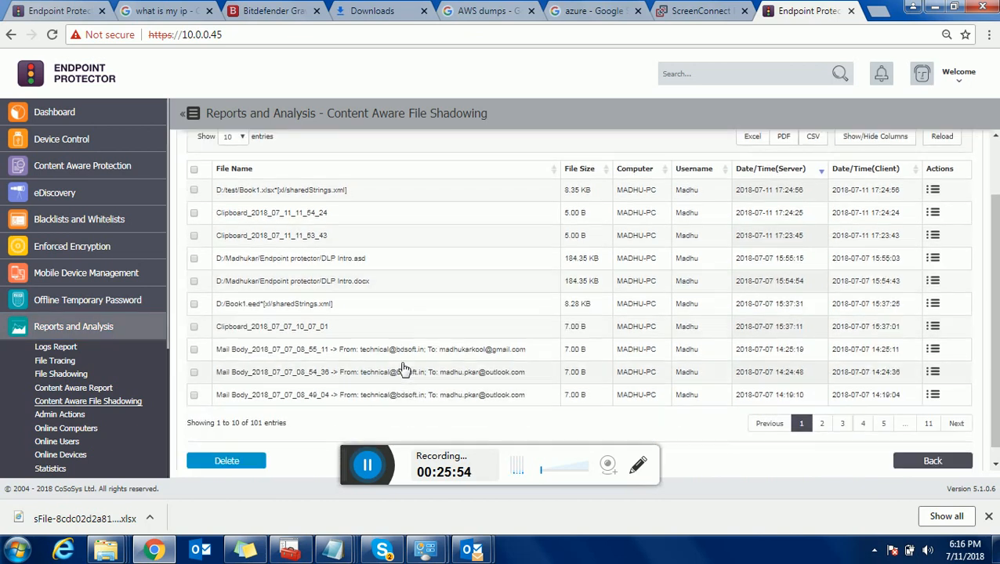
{"action": "left_click", "coordinate": [194, 350]}
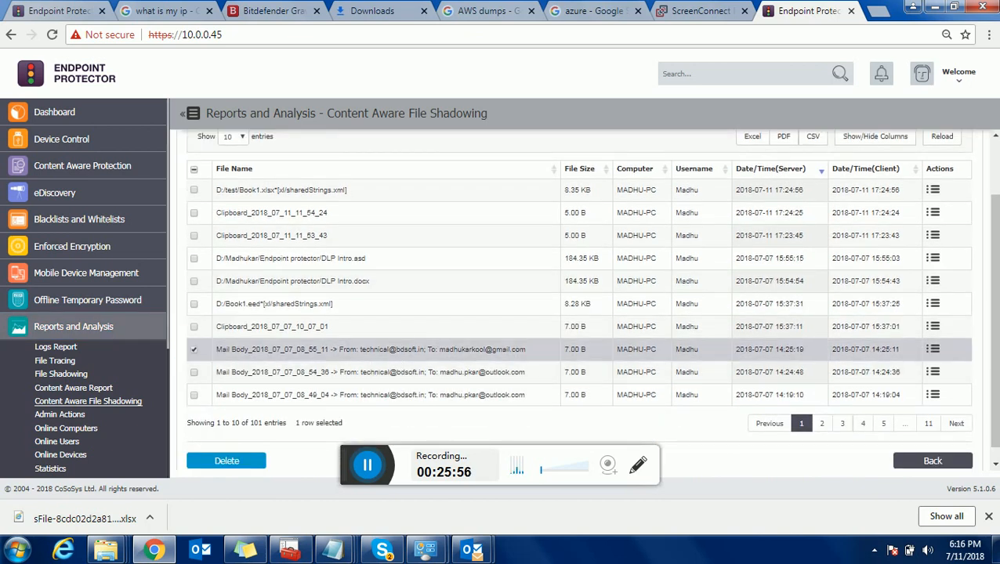
{"action": "left_click", "coordinate": [933, 349]}
{"action": "left_click", "coordinate": [936, 372]}
- Show the downloaded mail body file in its folder and open it with Notepad
{"action": "right_click", "coordinate": [52, 524]}
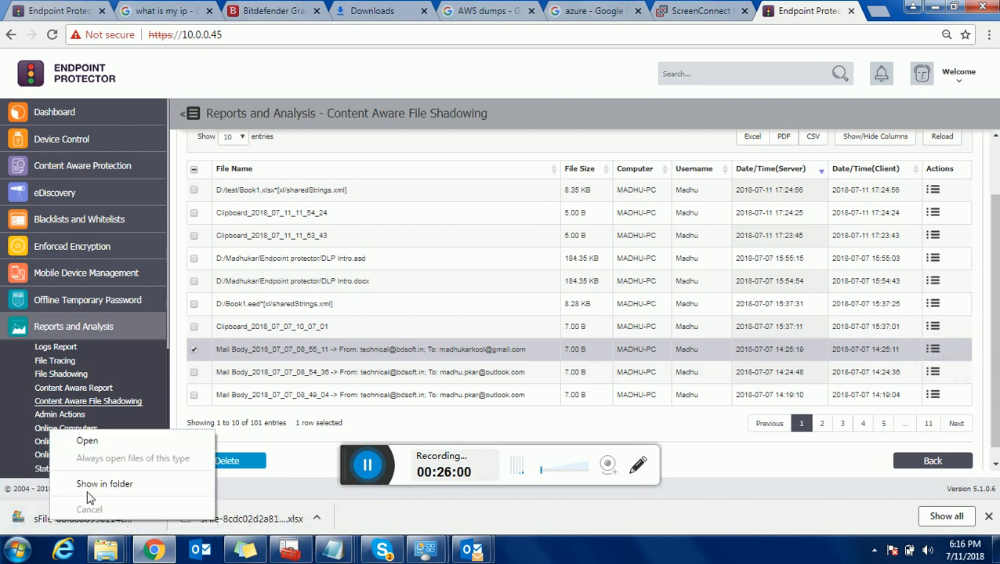
{"action": "left_click", "coordinate": [79, 478]}
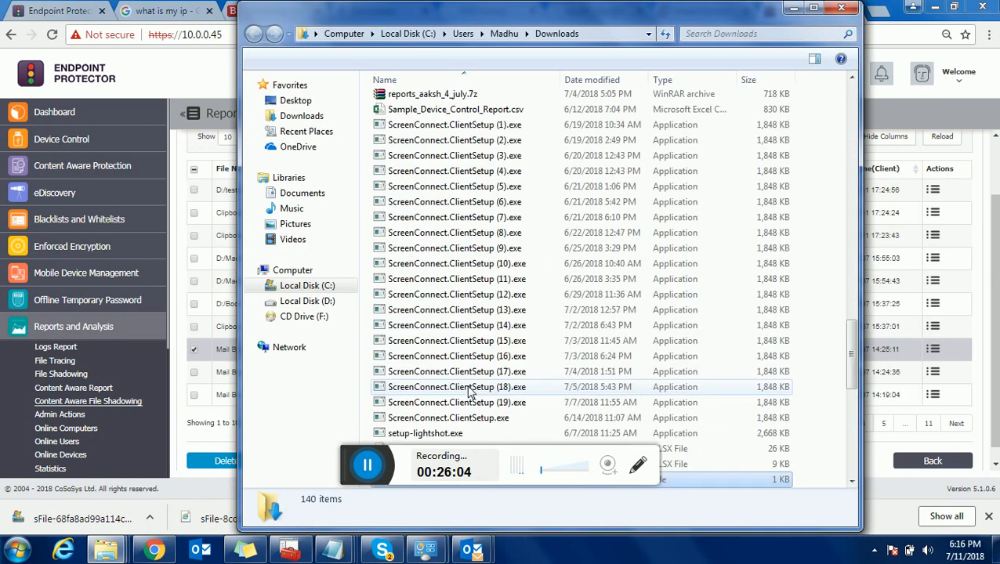
{"action": "scroll", "coordinate": [495, 339], "scroll_direction": "down", "scroll_amount": 2}
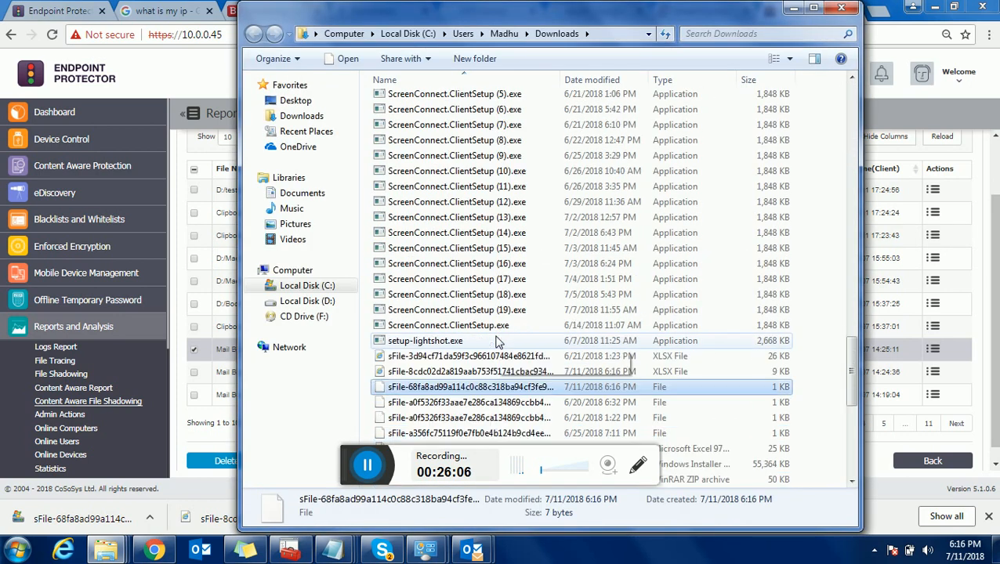
{"action": "key", "text": "shift+F10"}
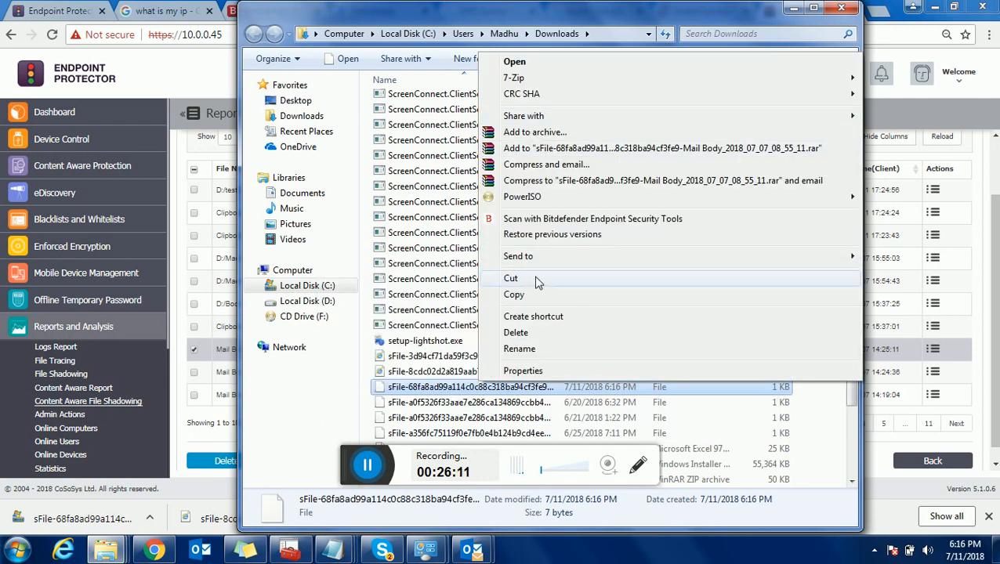
{"action": "left_click", "coordinate": [514, 62]}
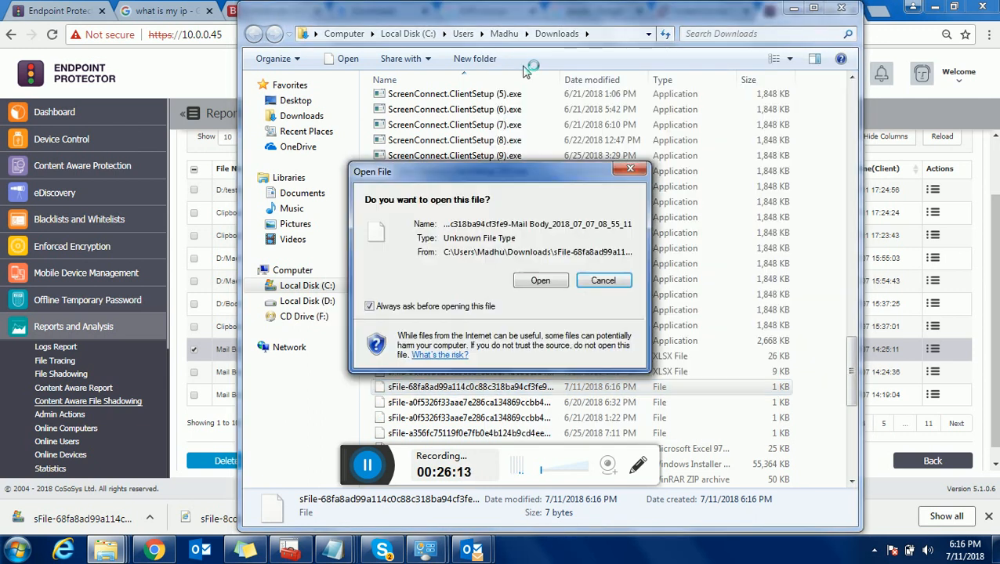
{"action": "left_click", "coordinate": [524, 281]}
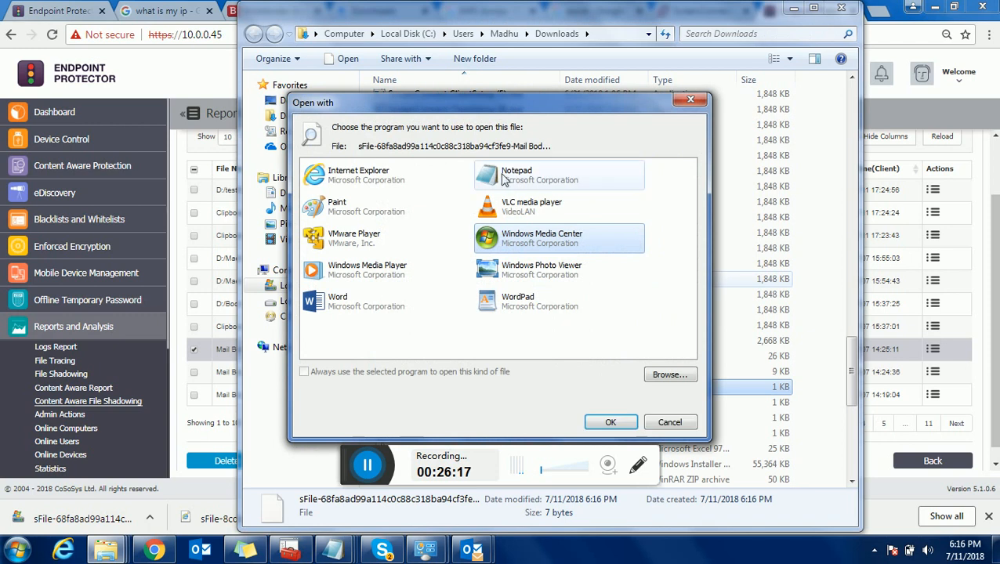
{"action": "left_click", "coordinate": [609, 421]}
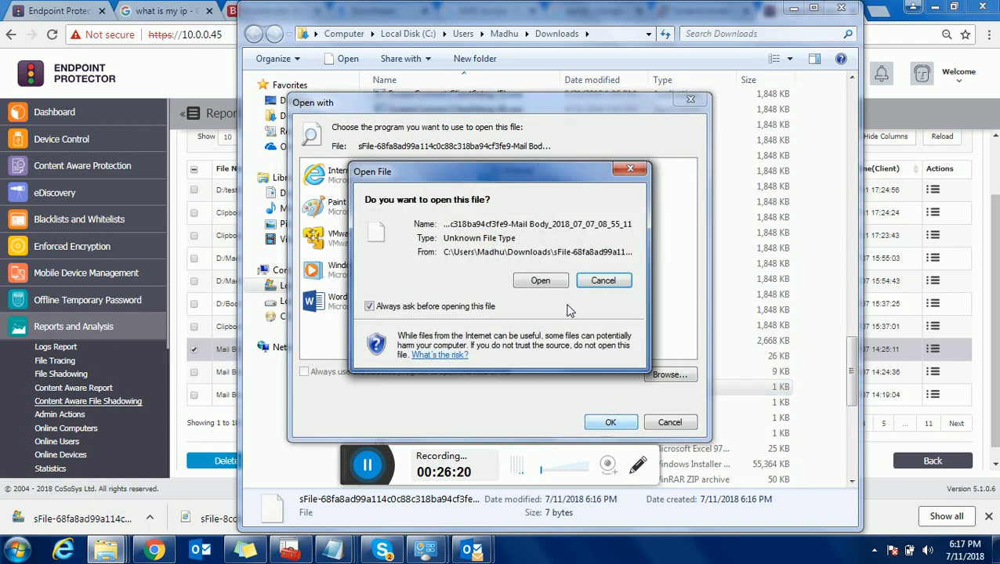
{"action": "key", "text": "Return"}
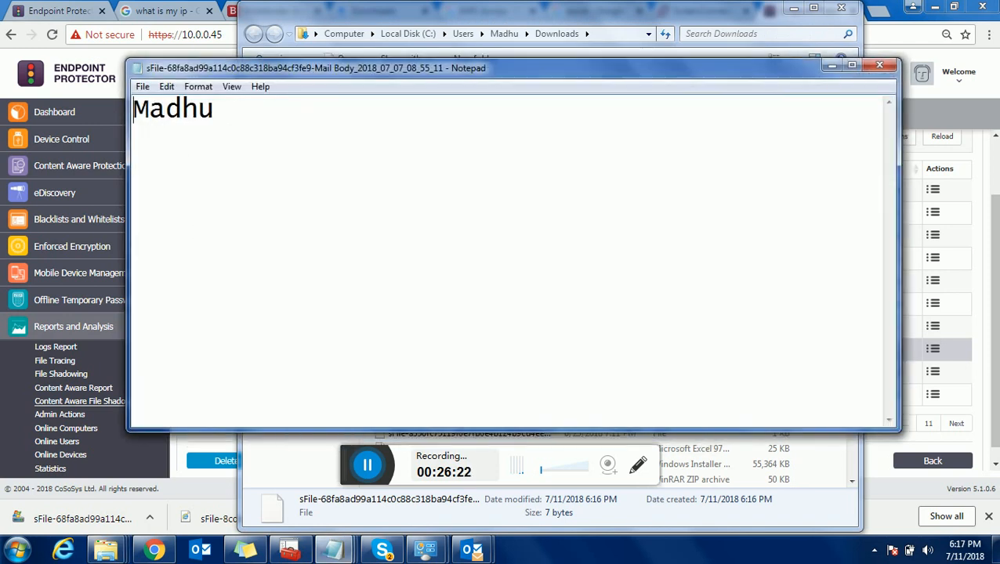
- Inspect the captured mail body text, and minimize the Notepad and Downloads windows
{"action": "key", "text": "ctrl+a"}
{"action": "left_click", "coordinate": [133, 137]}
{"action": "left_click", "coordinate": [830, 66]}
{"action": "left_click", "coordinate": [793, 9]}
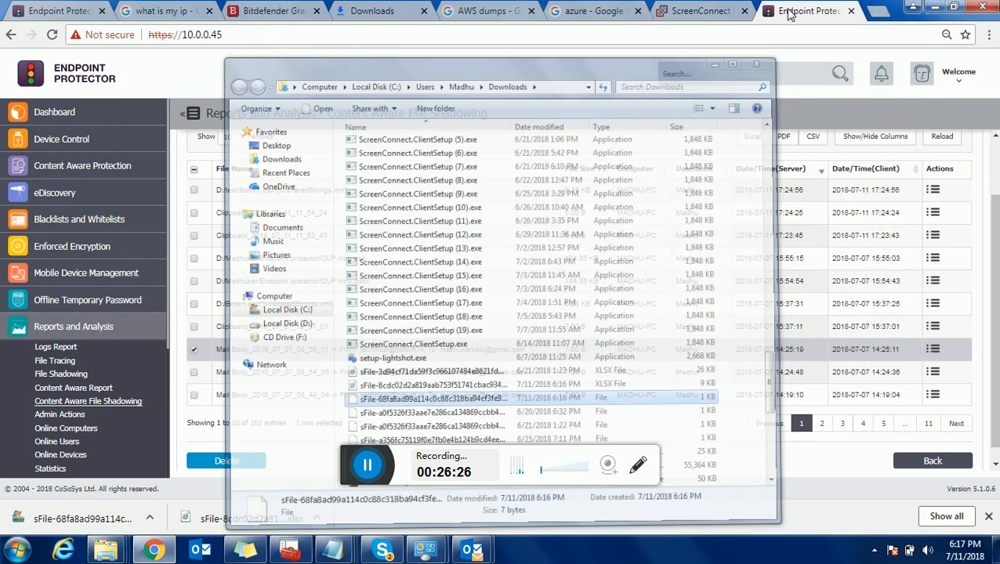
- Switch to the Outlook message with the subject test and try to send it
{"action": "mouse_move", "coordinate": [504, 547]}
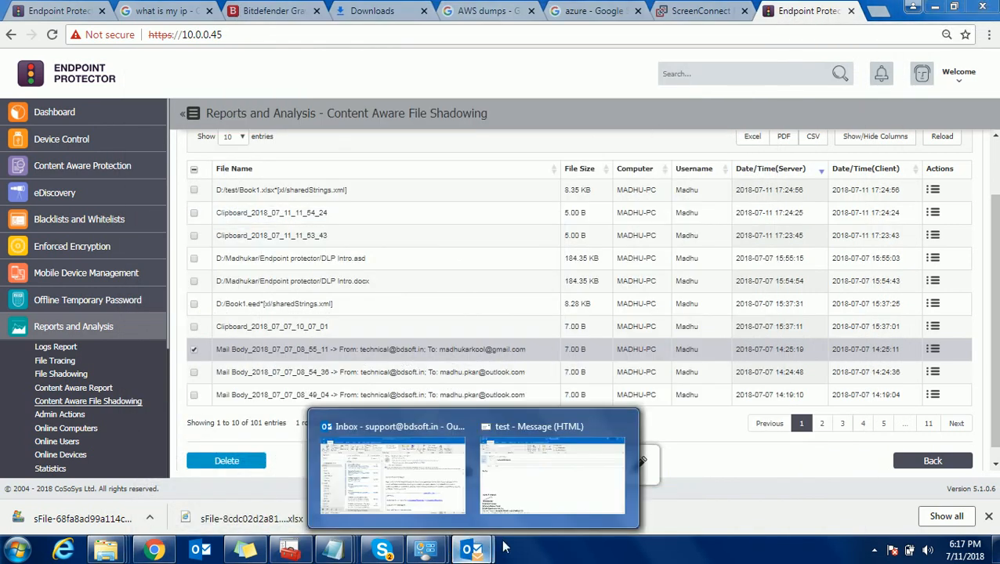
{"action": "left_click", "coordinate": [542, 478]}
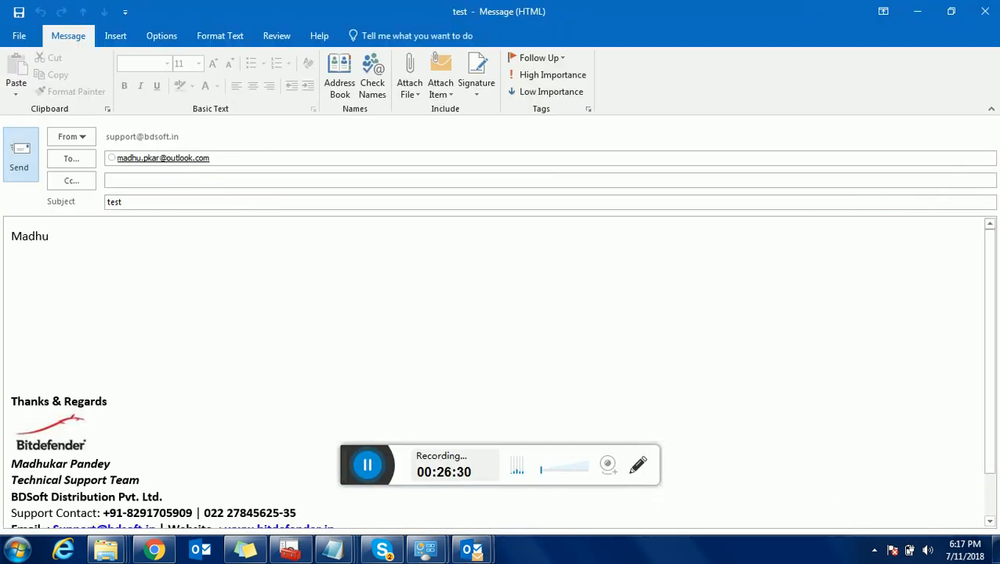
{"action": "left_click", "coordinate": [595, 358]}
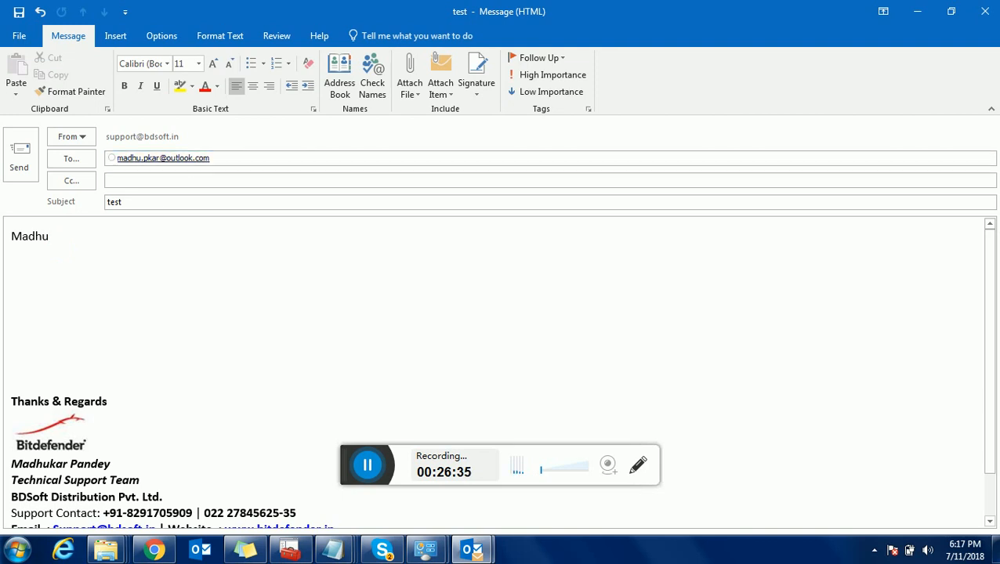
{"action": "left_click", "coordinate": [22, 175]}
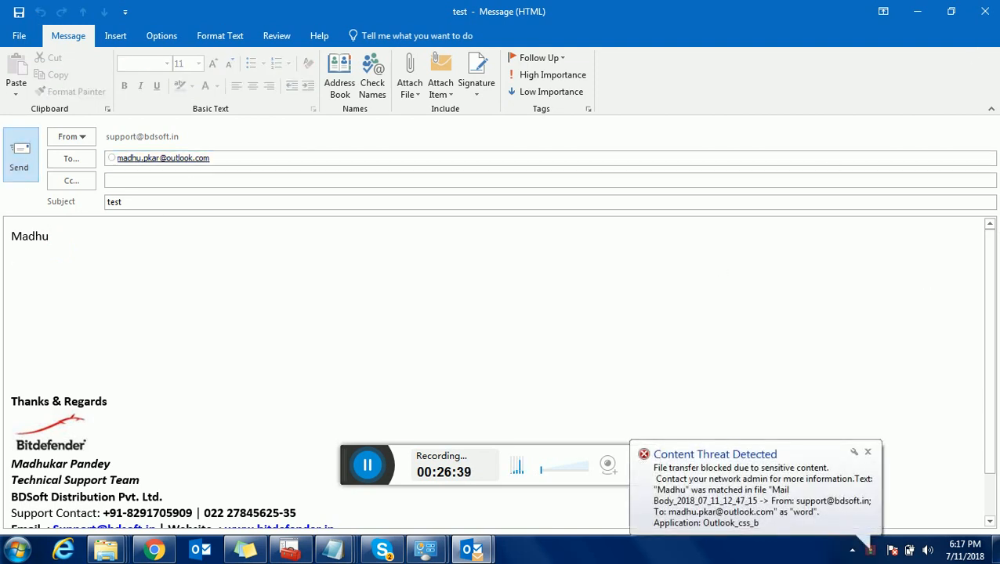
- Minimize the Outlook message and open the Whitelists page in the Endpoint Protector console
{"action": "left_click", "coordinate": [917, 11]}
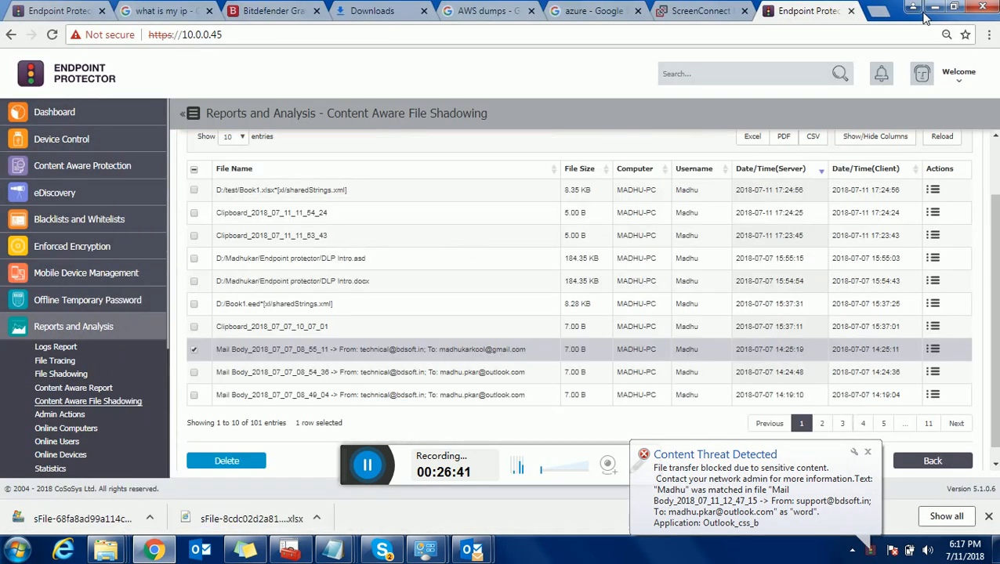
{"action": "left_click", "coordinate": [69, 171]}
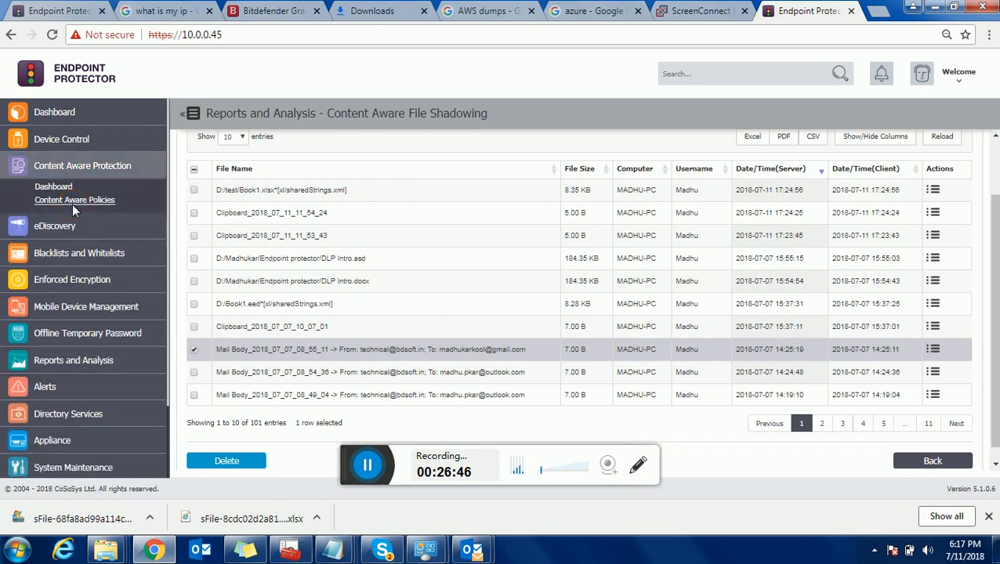
{"action": "left_click", "coordinate": [72, 202]}
{"action": "left_click", "coordinate": [84, 255]}
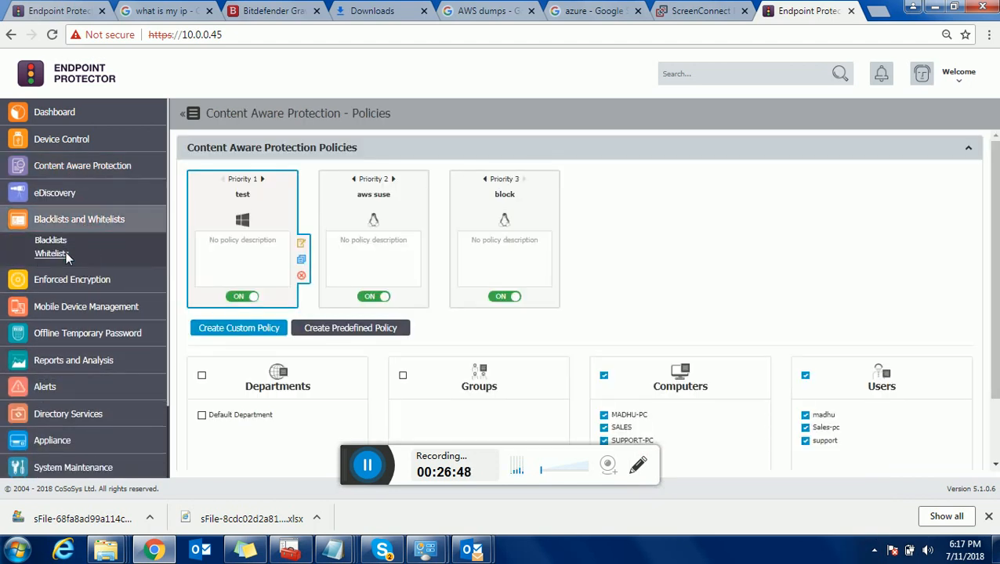
{"action": "left_click", "coordinate": [66, 256]}
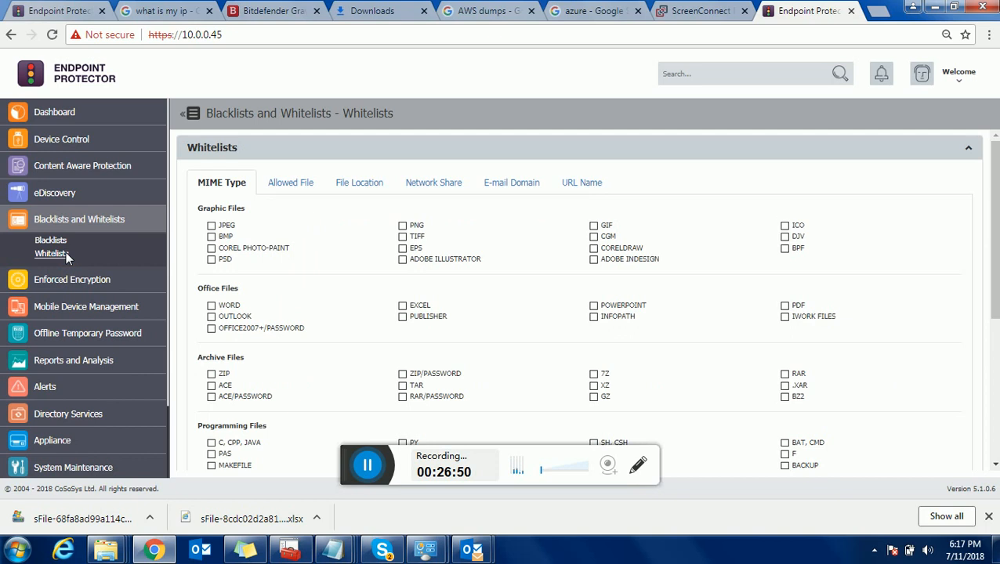
- Look through the Allowed File, File Location, Network Share and E-mail Domain whitelists
{"action": "left_click", "coordinate": [292, 183]}
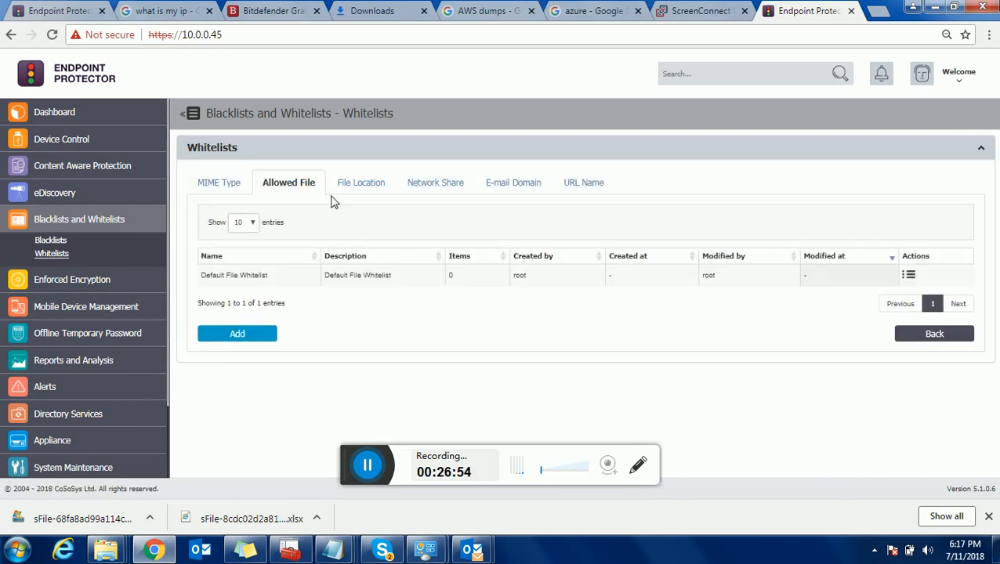
{"action": "left_click", "coordinate": [345, 194]}
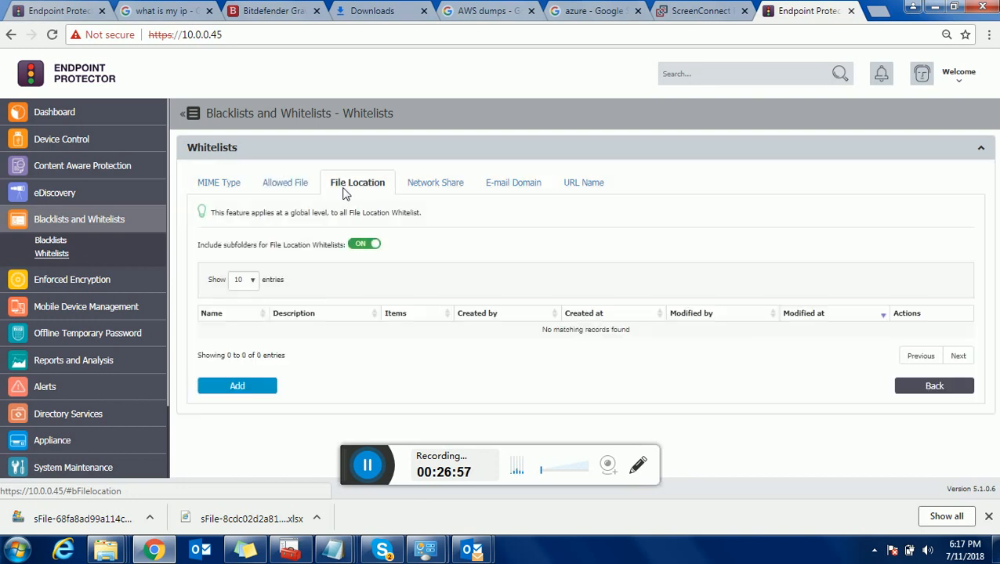
{"action": "left_click", "coordinate": [408, 191]}
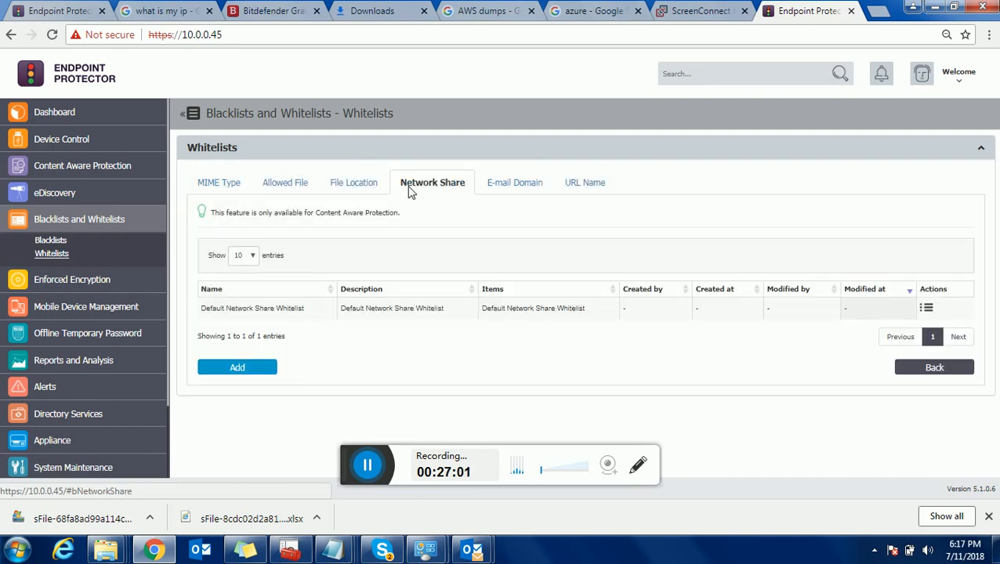
{"action": "left_click", "coordinate": [533, 192]}
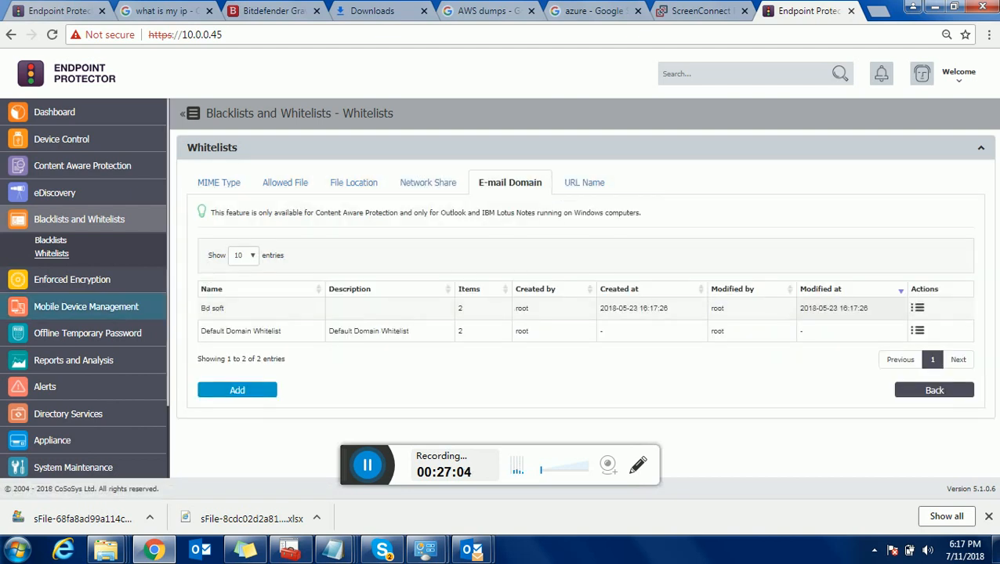
- Open the Bd soft e-mail domain whitelist for editing and examine the domain and address listed in its content
{"action": "left_click", "coordinate": [919, 309]}
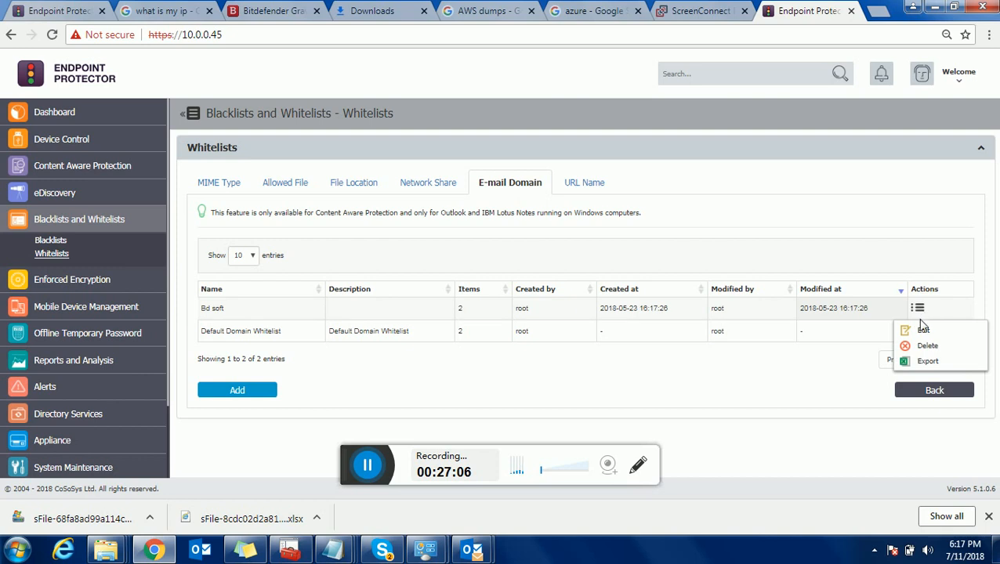
{"action": "left_click", "coordinate": [926, 331]}
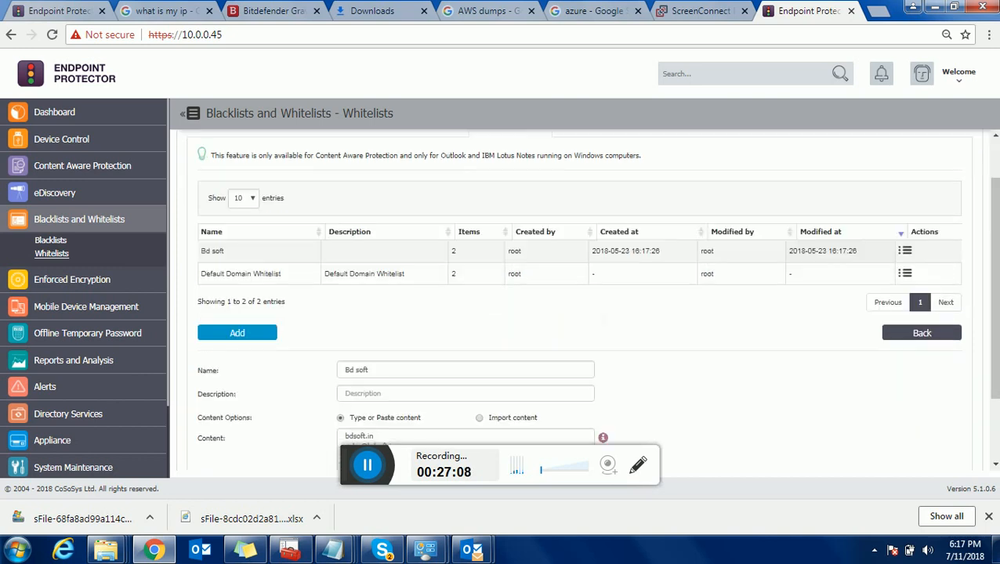
{"action": "left_click_drag", "start_coordinate": [345, 356], "coordinate": [316, 349]}
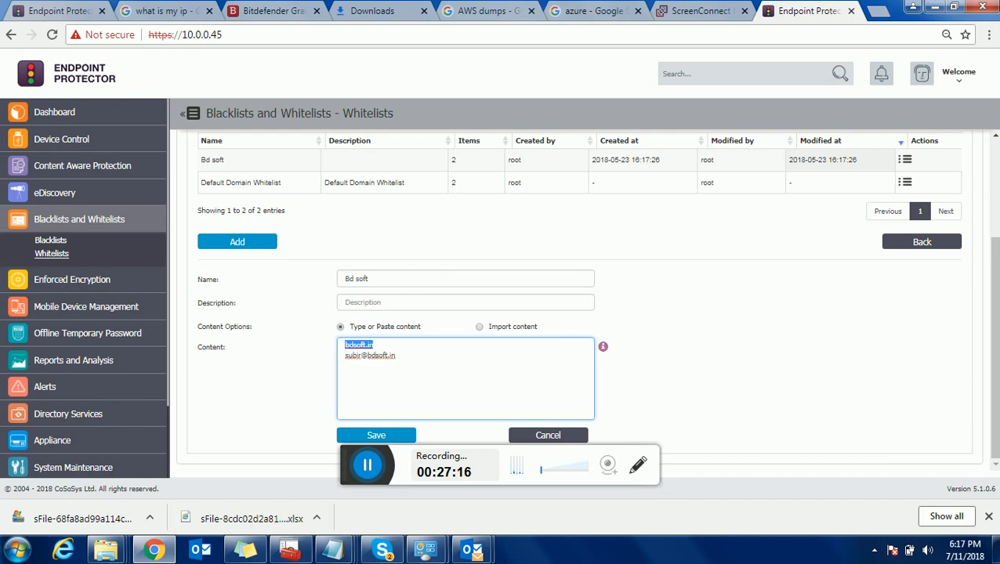
{"action": "left_click_drag", "start_coordinate": [411, 356], "coordinate": [323, 361]}
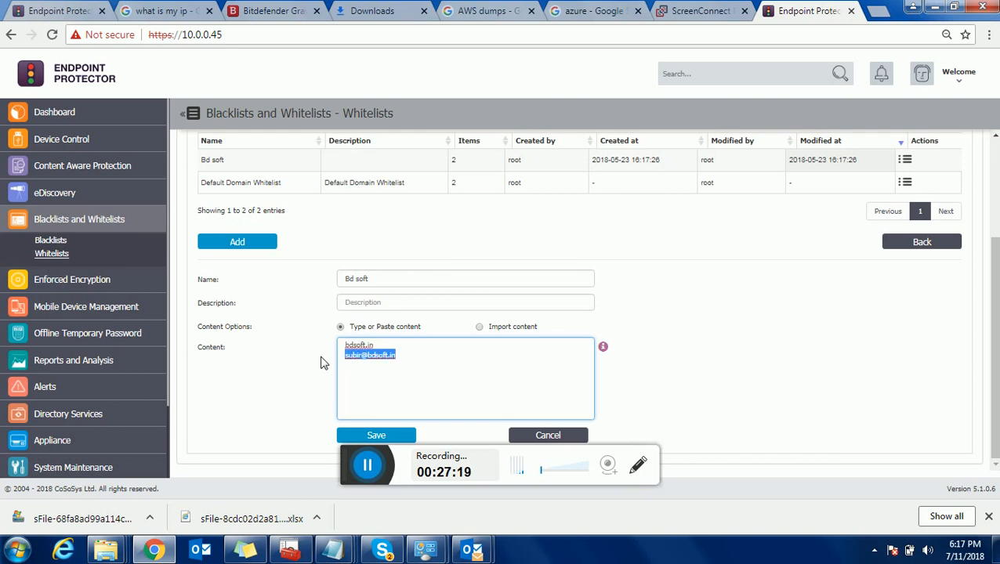
- Switch to the Outlook test message, replace its recipient with the technical contact's address in the whitelisted bdsoft.in domain, and send it
{"action": "left_click", "coordinate": [472, 548]}
{"action": "left_click", "coordinate": [624, 479]}
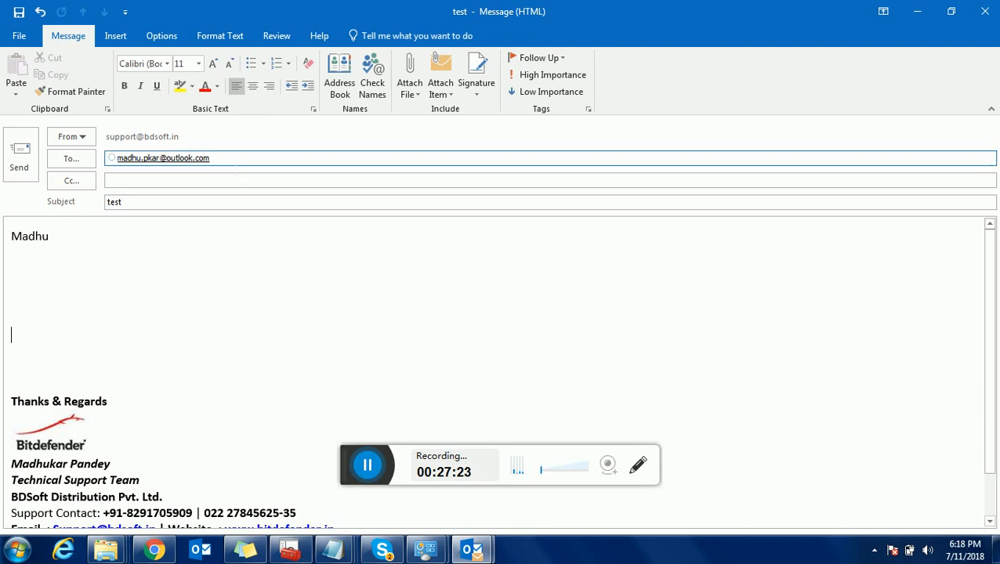
{"action": "left_click_drag", "start_coordinate": [215, 162], "coordinate": [143, 158]}
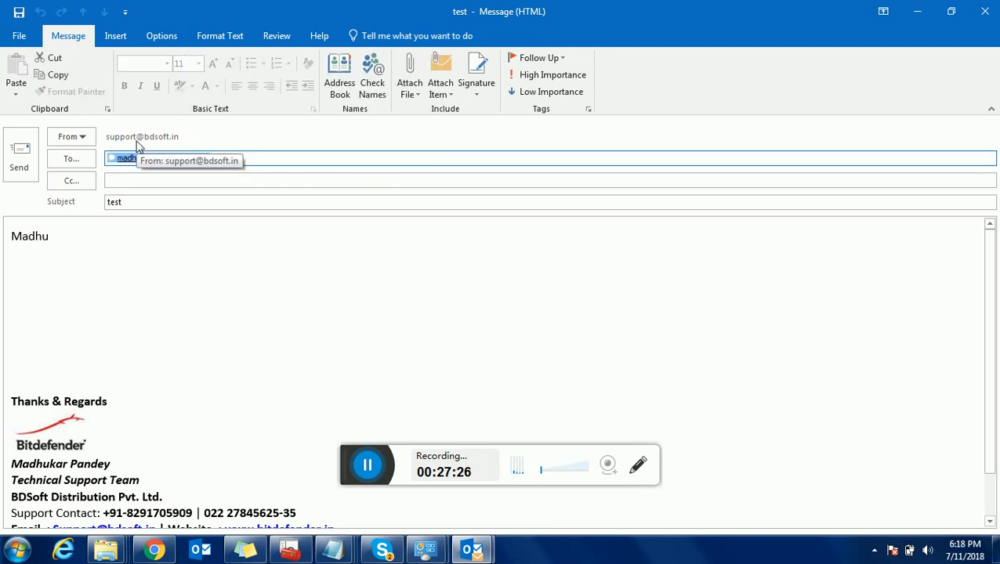
{"action": "key", "text": "BackSpace"}
{"action": "type", "text": "te"}
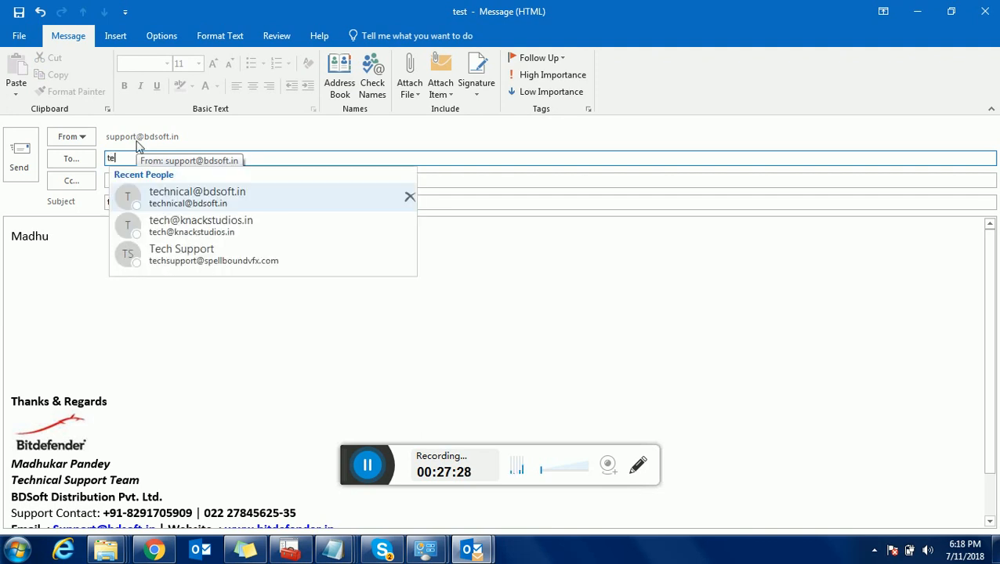
{"action": "key", "text": "Return"}
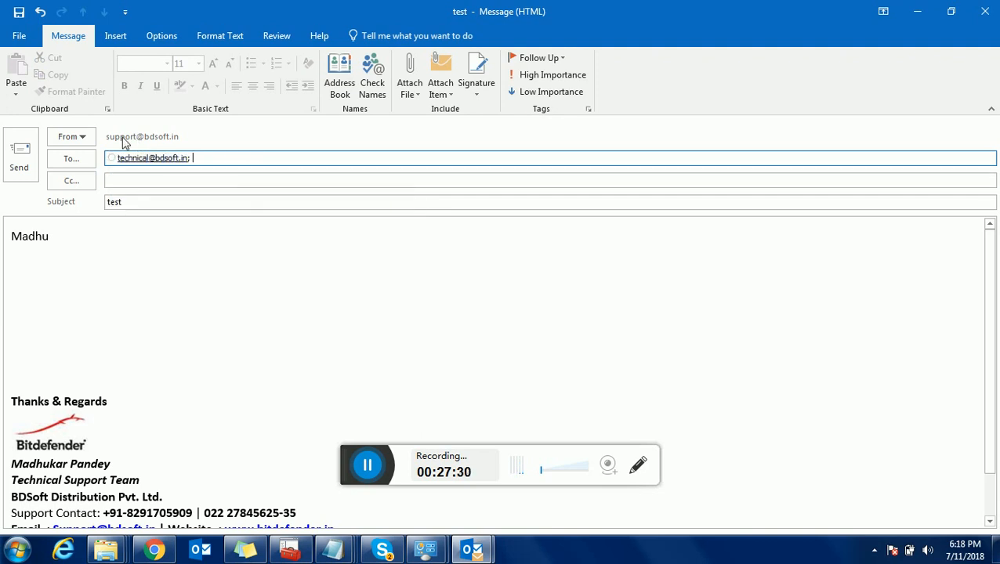
{"action": "left_click", "coordinate": [19, 155]}
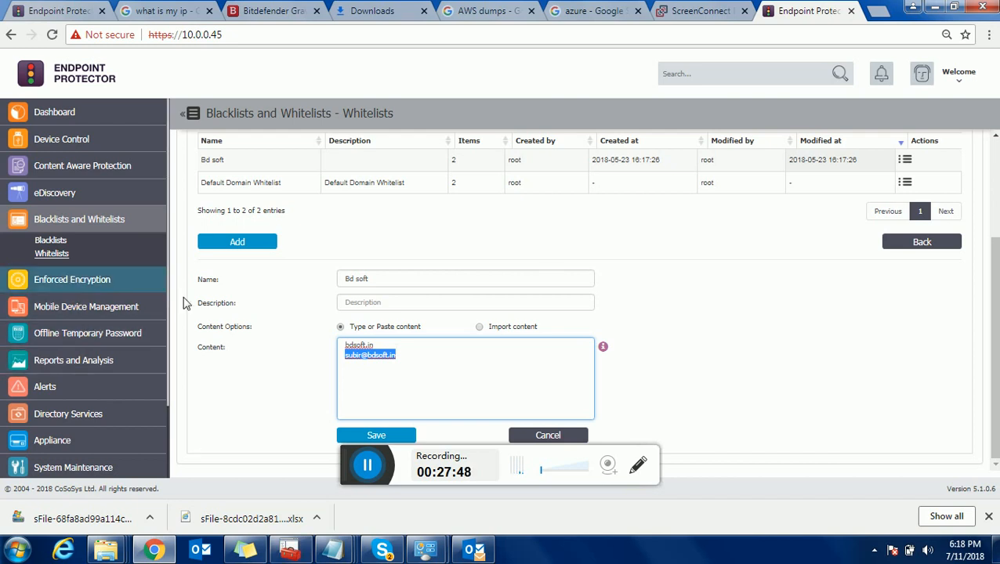
- View the custom content blacklists, and examine the Content Aware Policies page with its assigned computers and users
{"action": "scroll", "coordinate": [306, 377], "scroll_direction": "up", "scroll_amount": 2}
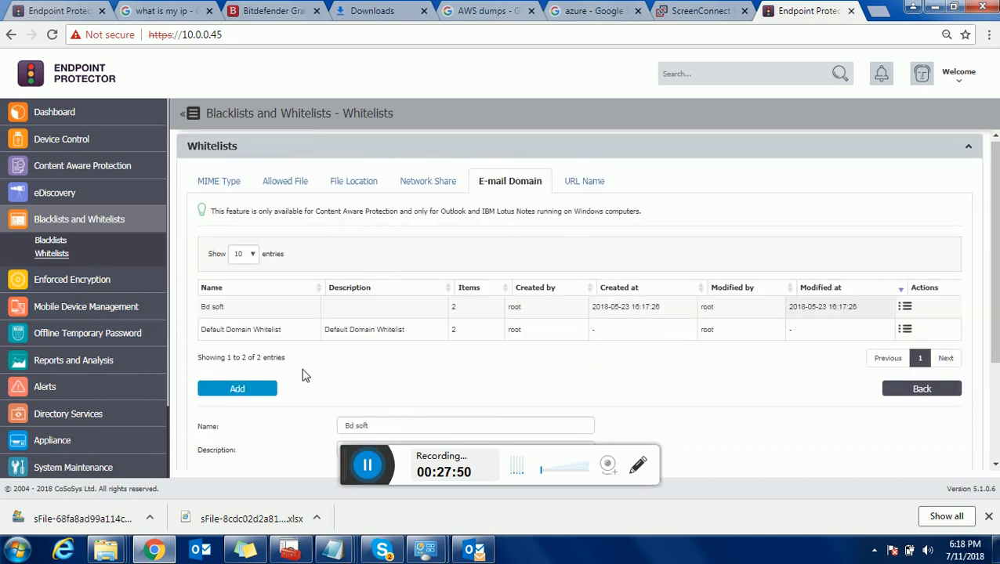
{"action": "left_click", "coordinate": [59, 244]}
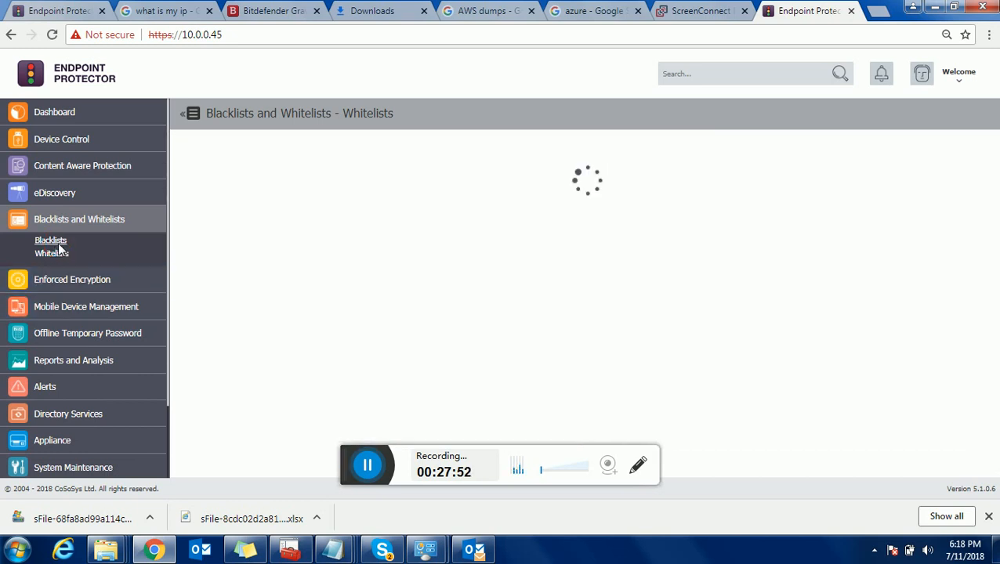
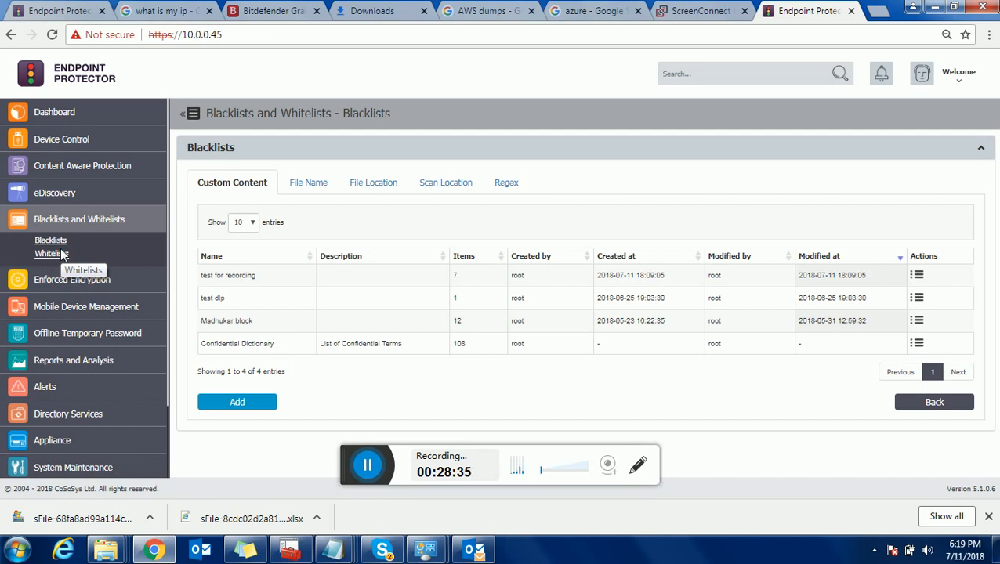
{"action": "left_click", "coordinate": [74, 168]}
{"action": "left_click", "coordinate": [63, 200]}
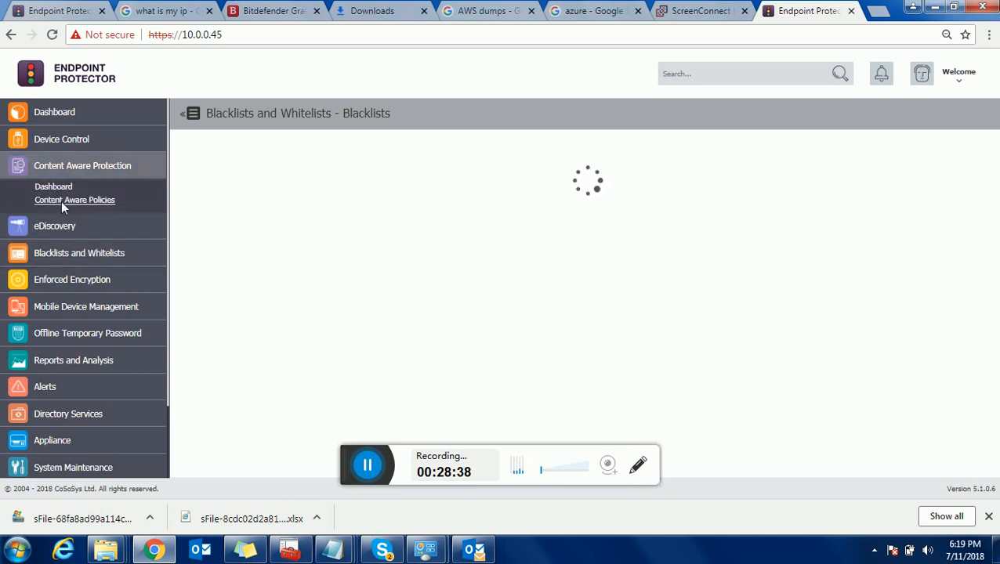
{"action": "scroll", "coordinate": [801, 365], "scroll_direction": "down", "scroll_amount": 1}
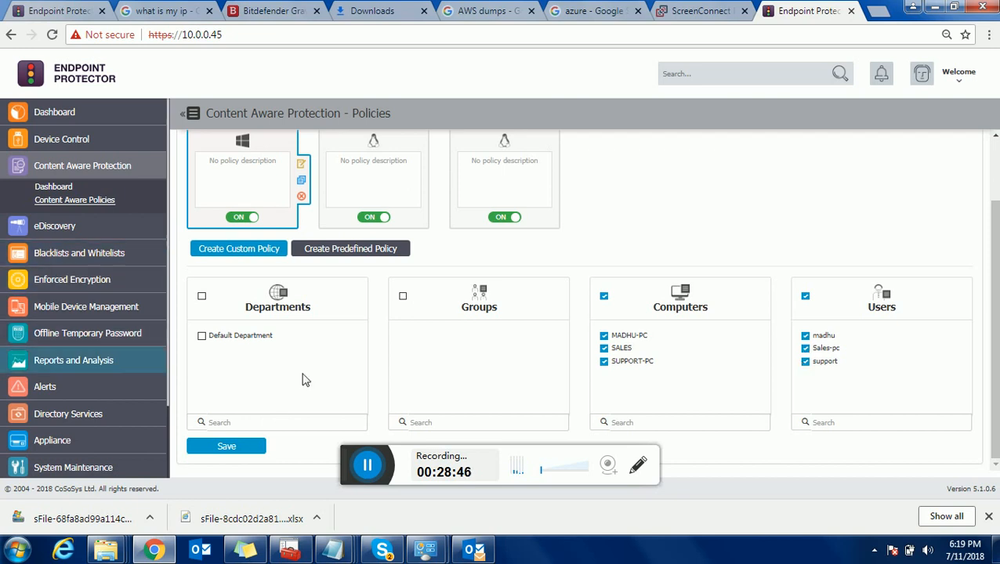
- Bring up the Notepad notes on data in motion, highlight the lines from Data at Rest to Content Aware protection, and minimize the window
{"action": "mouse_move", "coordinate": [346, 549]}
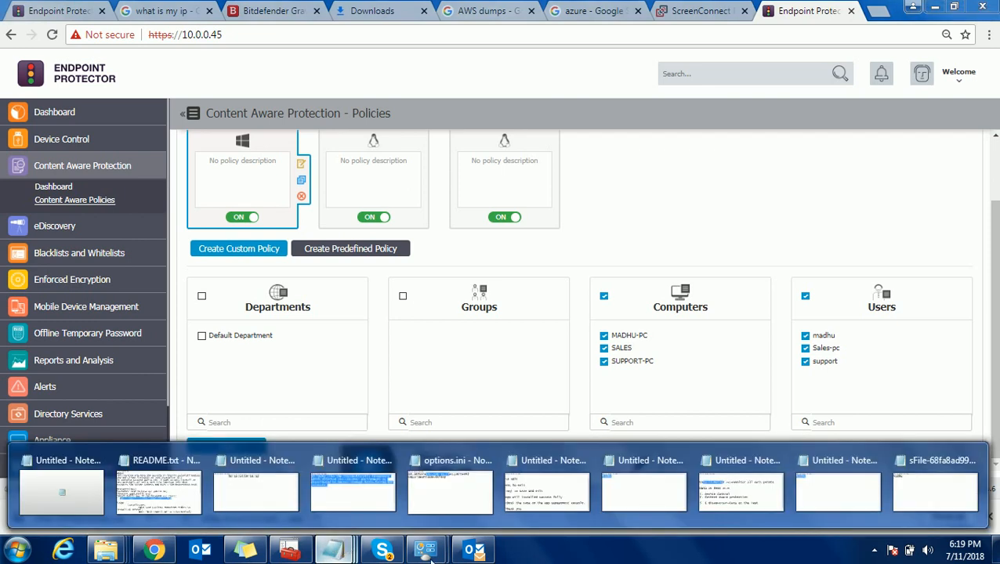
{"action": "left_click", "coordinate": [743, 494]}
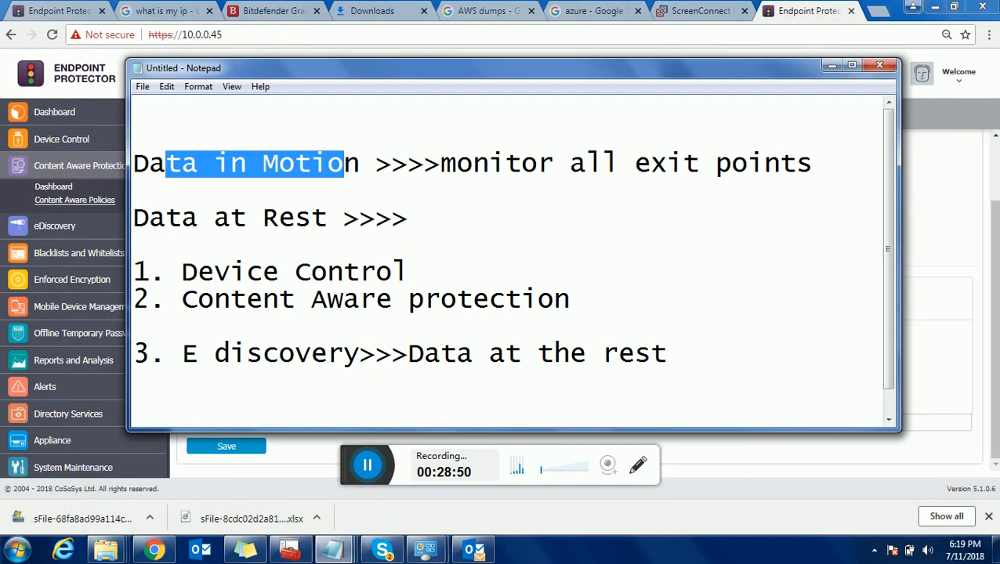
{"action": "left_click_drag", "start_coordinate": [571, 300], "coordinate": [150, 218]}
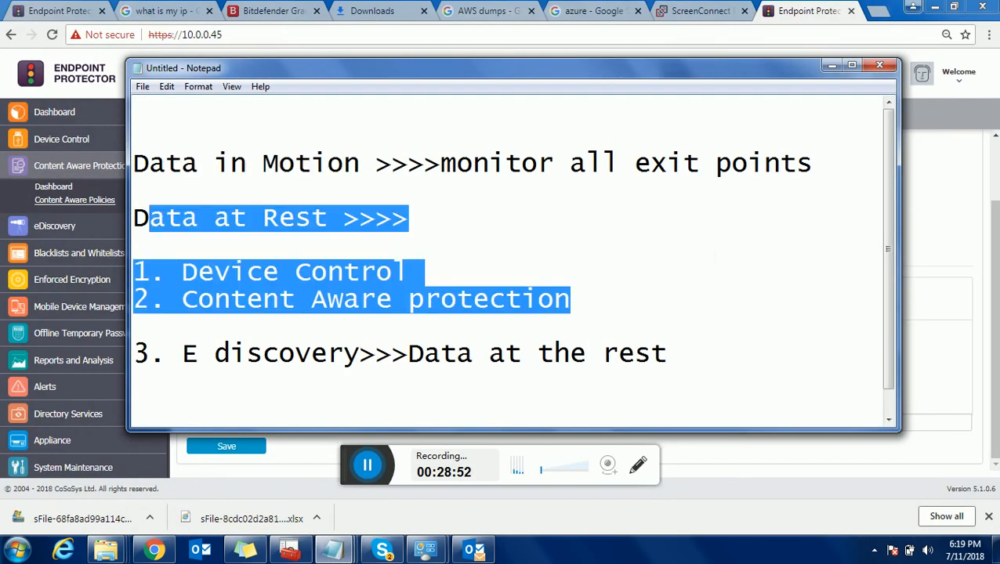
{"action": "left_click", "coordinate": [832, 66]}
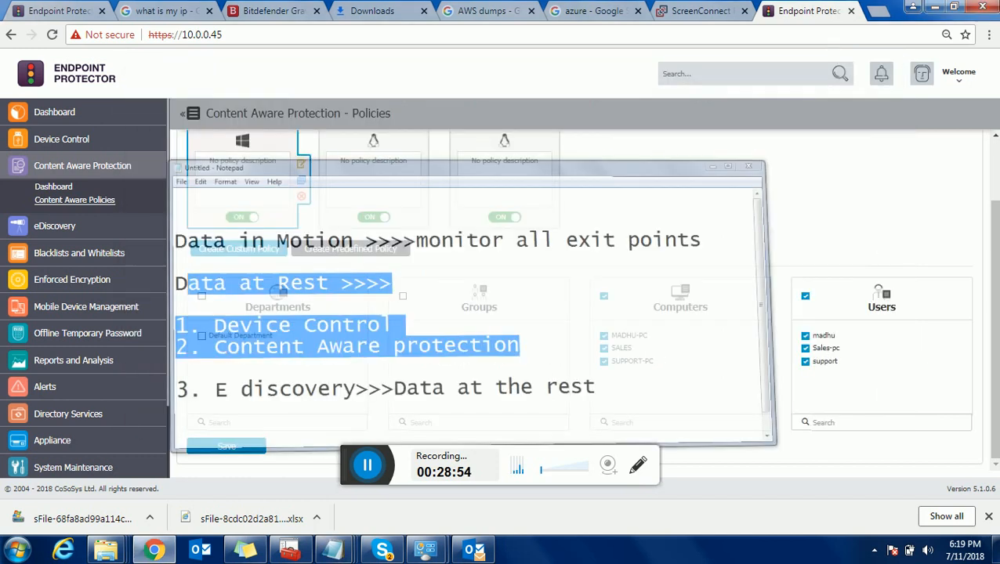
- Open the Windows policy test for editing, try a threat threshold of 2, and set it back to 1
{"action": "left_click", "coordinate": [298, 167]}
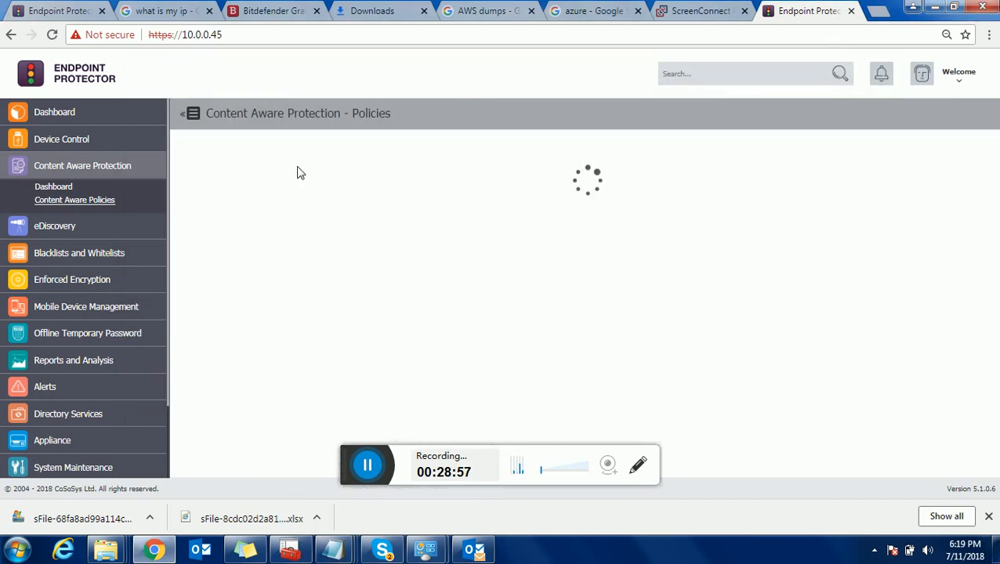
{"action": "double_click", "coordinate": [722, 219]}
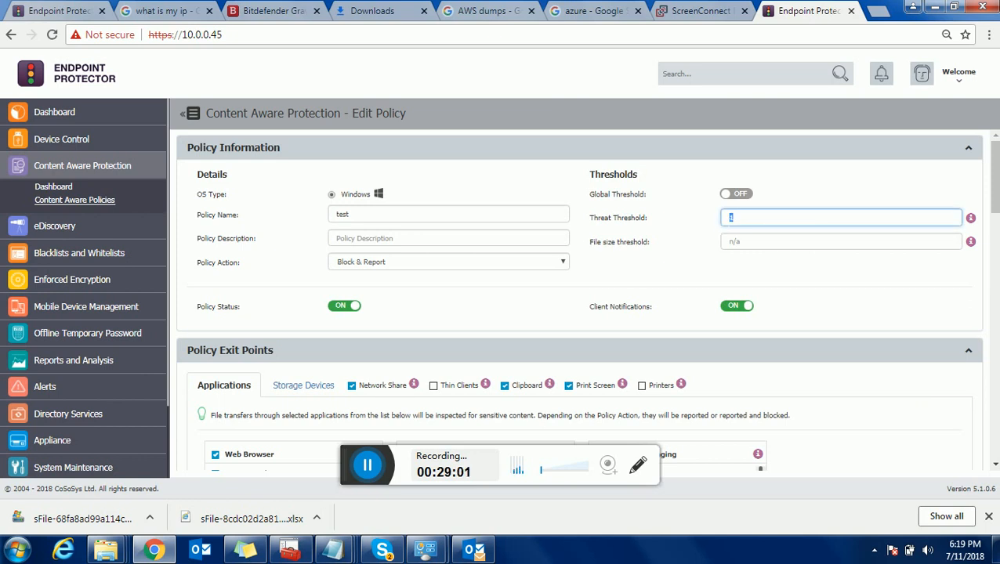
{"action": "type", "text": "2"}
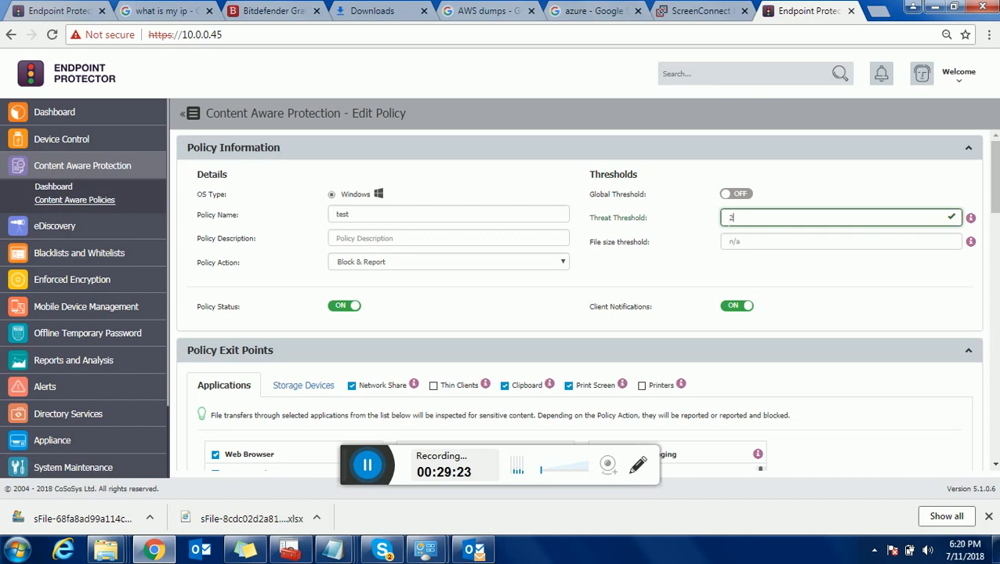
{"action": "key", "text": "BackSpace"}
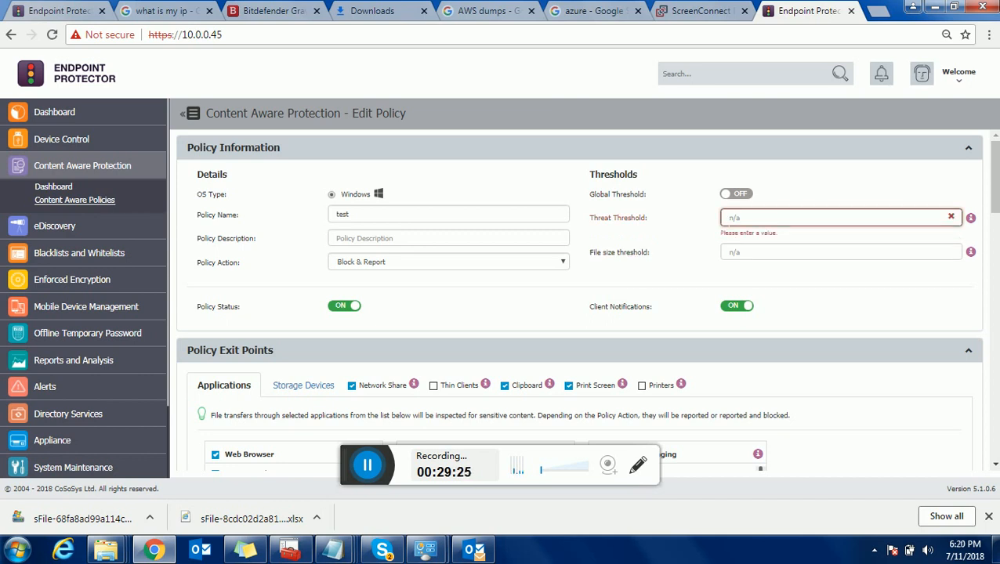
{"action": "type", "text": "1"}
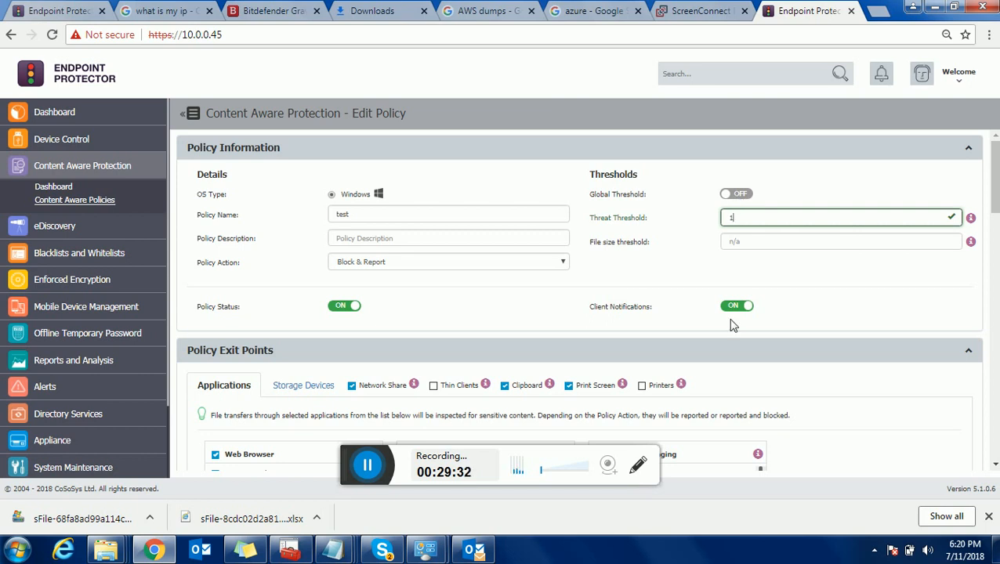
- Review the test policy's exit points and policy entities, and bring up the Notepad notes on data in motion and data at rest again
{"action": "scroll", "coordinate": [698, 326], "scroll_direction": "down", "scroll_amount": 10}
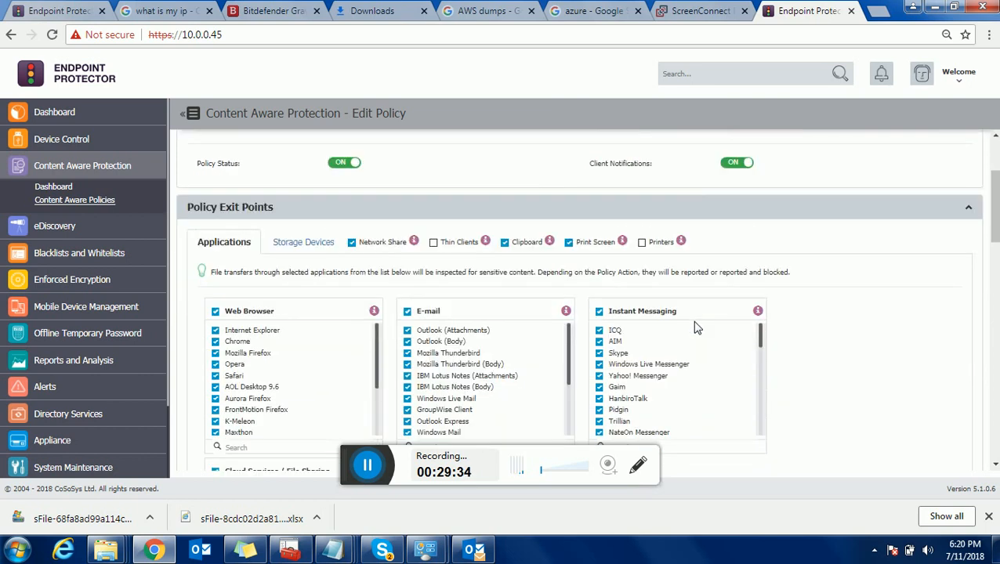
{"action": "scroll", "coordinate": [698, 327], "scroll_direction": "down", "scroll_amount": 6}
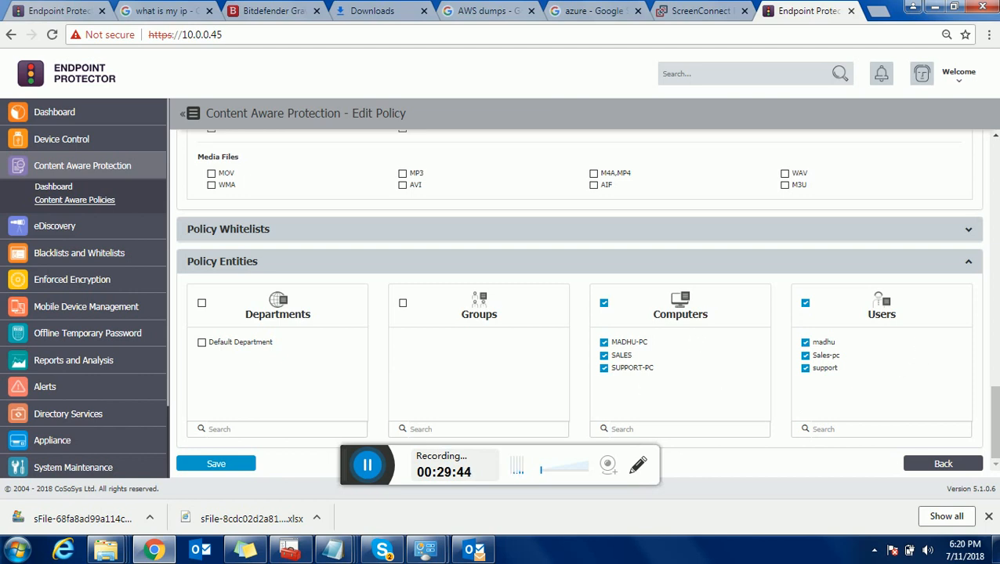
{"action": "left_click", "coordinate": [333, 549]}
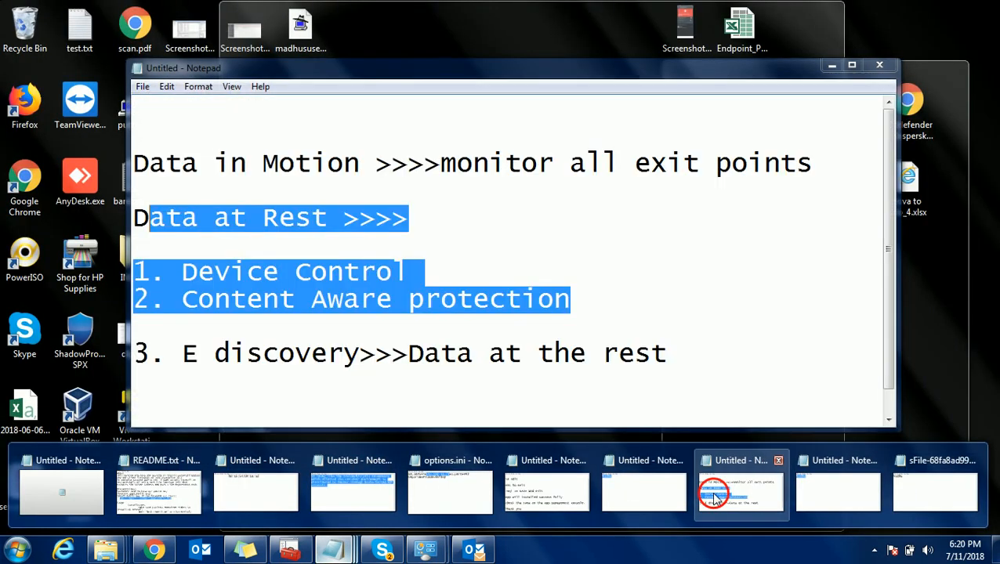
{"action": "left_click", "coordinate": [755, 496]}
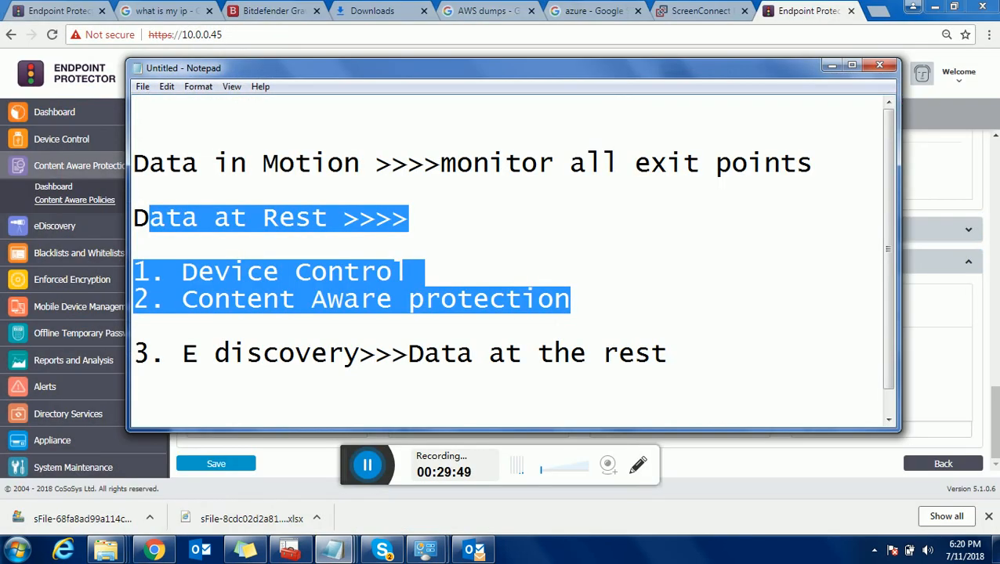
- Highlight the Device Control, Content Aware protection and Data in Motion lines in the notes, and minimize Notepad
{"action": "left_click_drag", "start_coordinate": [596, 300], "coordinate": [166, 299]}
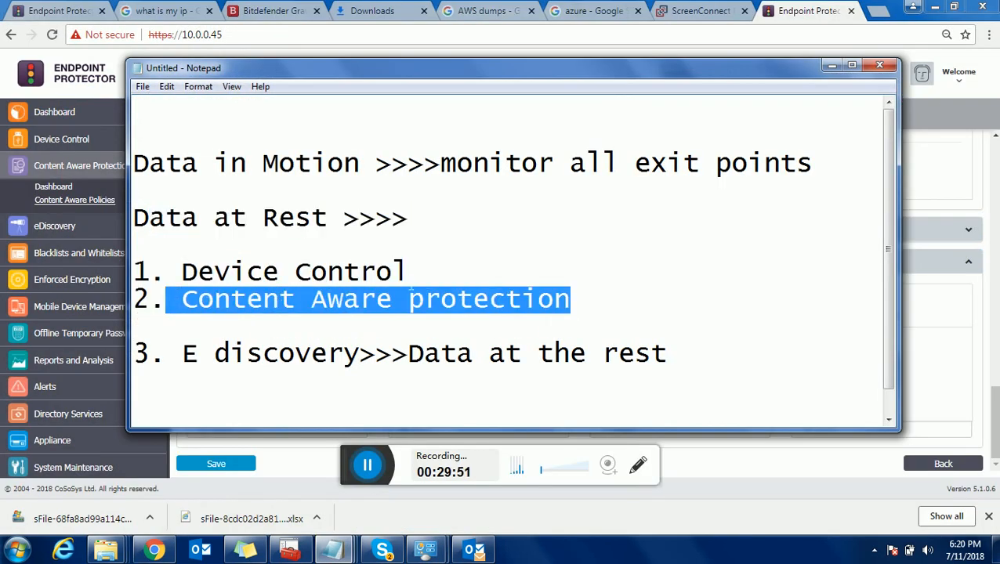
{"action": "left_click_drag", "start_coordinate": [408, 271], "coordinate": [213, 271]}
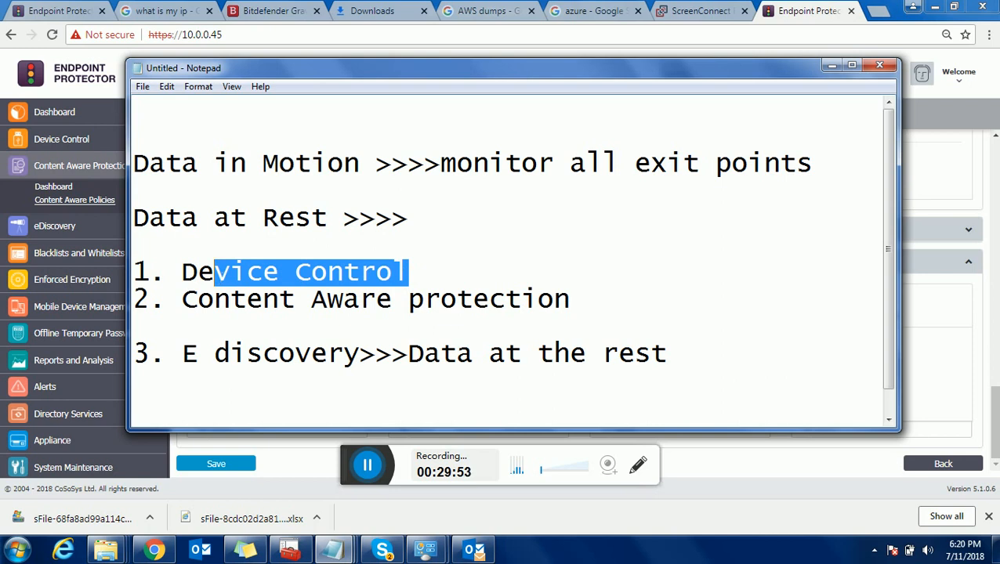
{"action": "left_click_drag", "start_coordinate": [600, 314], "coordinate": [166, 271]}
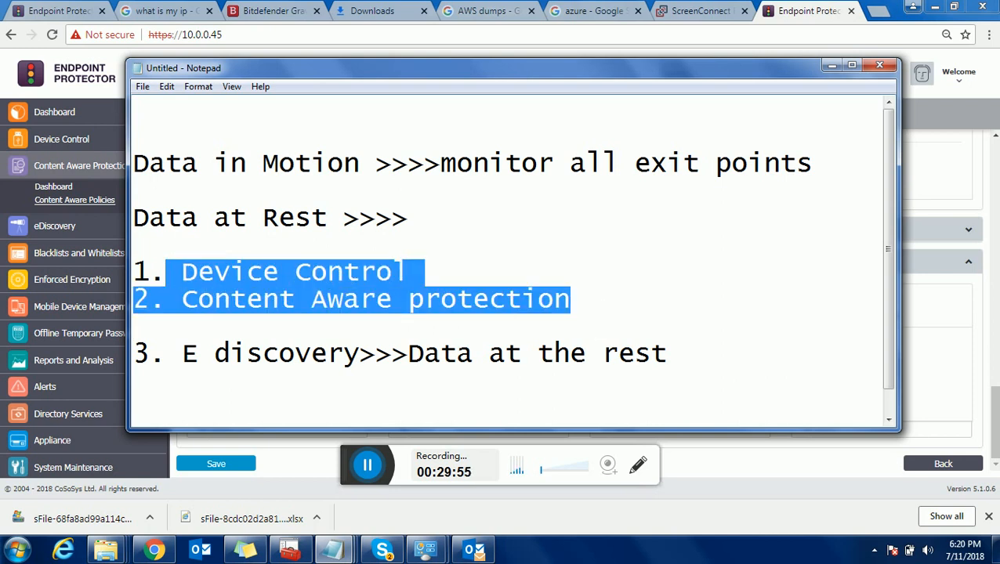
{"action": "left_click_drag", "start_coordinate": [149, 163], "coordinate": [749, 163]}
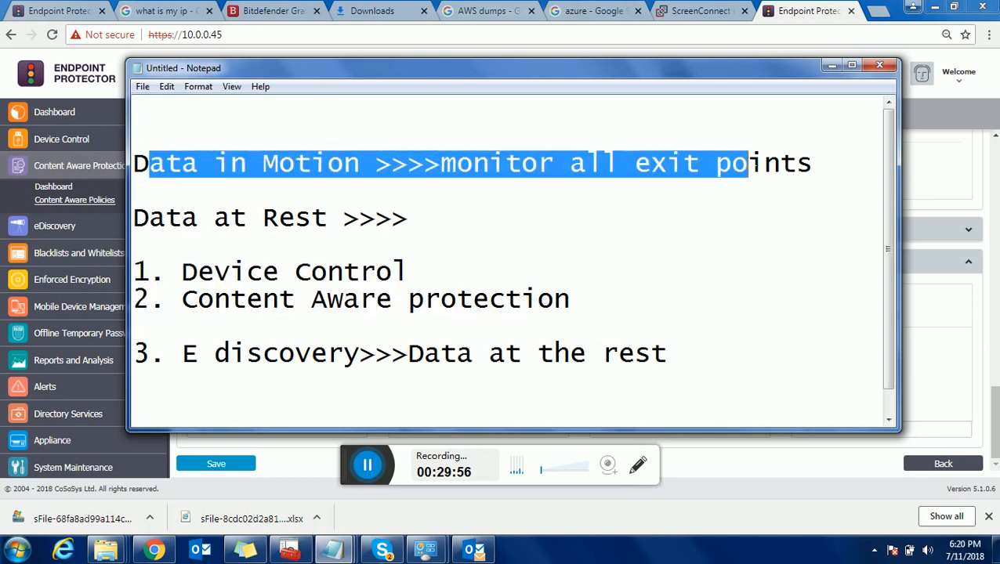
{"action": "left_click", "coordinate": [470, 244]}
{"action": "left_click", "coordinate": [832, 65]}
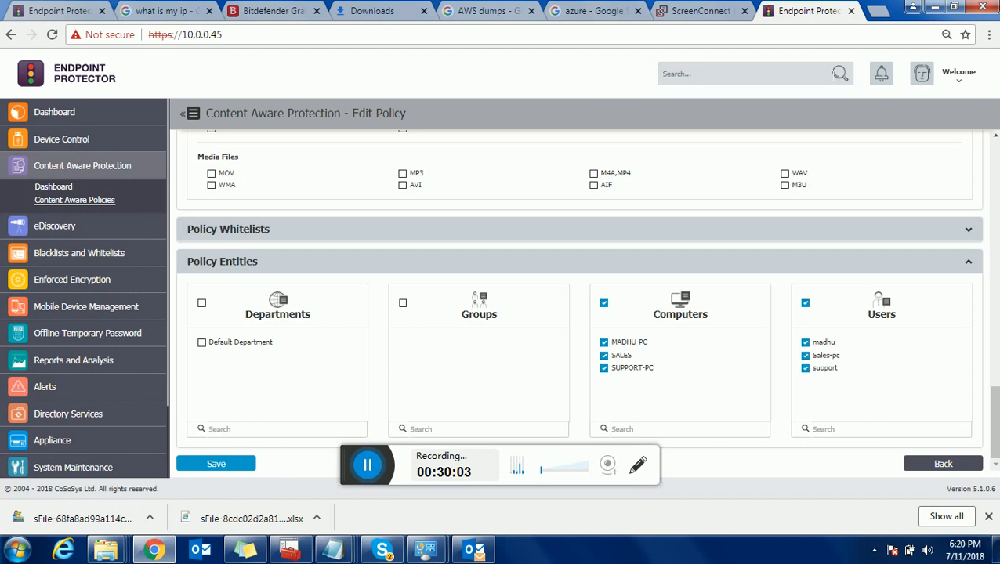
- Open the eDiscovery policies and scans, start a custom policy, and review its thresholds, blacklists and policy entities
{"action": "left_click", "coordinate": [41, 225]}
{"action": "left_click", "coordinate": [84, 218]}
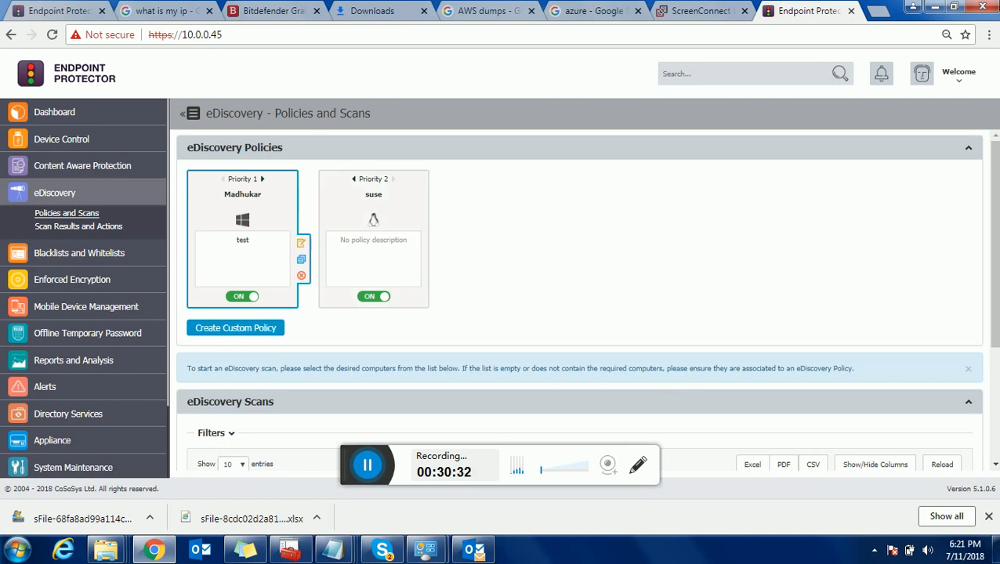
{"action": "left_click", "coordinate": [262, 331]}
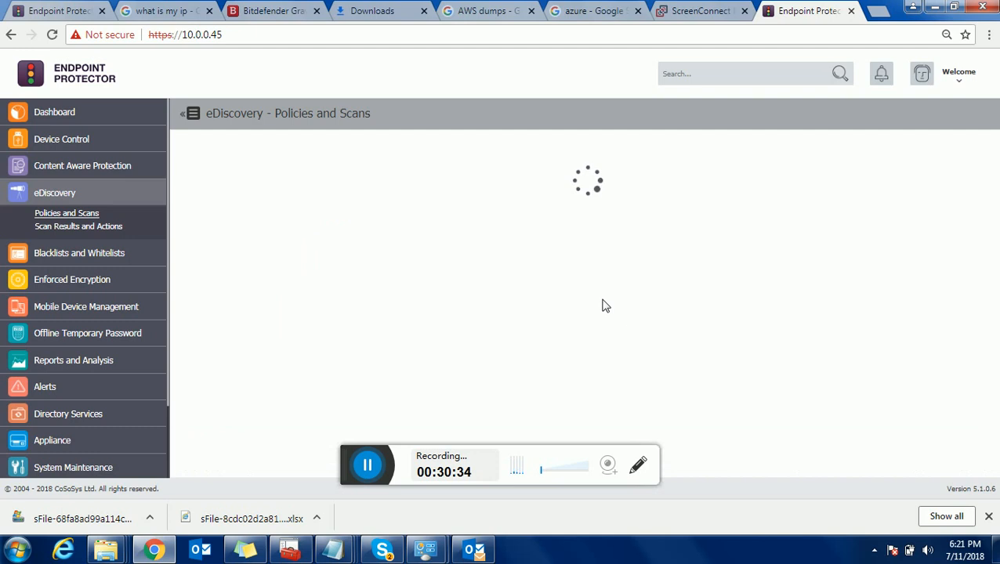
{"action": "scroll", "coordinate": [602, 304], "scroll_direction": "down", "scroll_amount": 3}
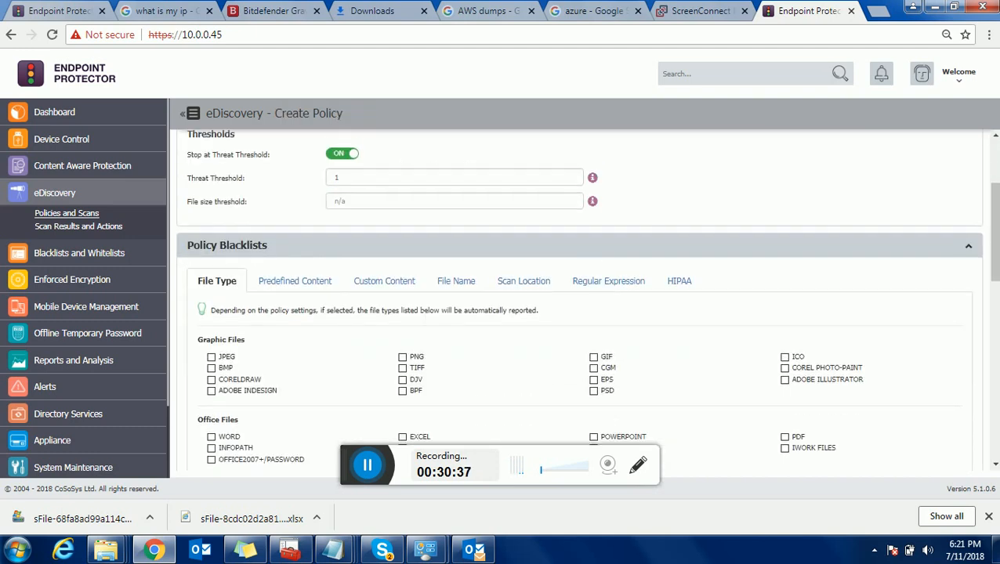
{"action": "scroll", "coordinate": [416, 312], "scroll_direction": "down", "scroll_amount": 10}
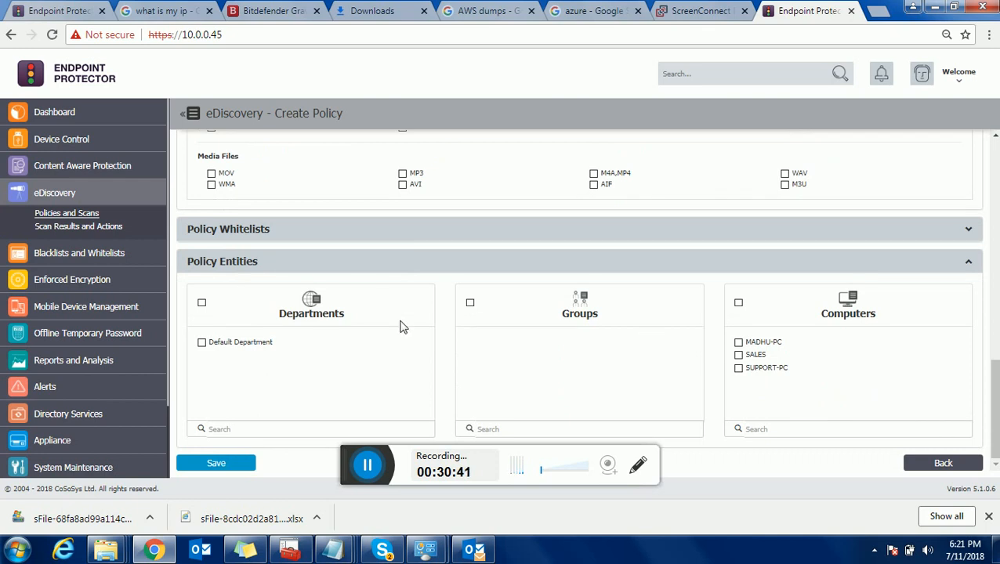
{"action": "scroll", "coordinate": [402, 326], "scroll_direction": "up", "scroll_amount": 1}
- View the eDiscovery scan results, and select the Windows computer in the eDiscovery scans list
{"action": "left_click", "coordinate": [85, 227]}
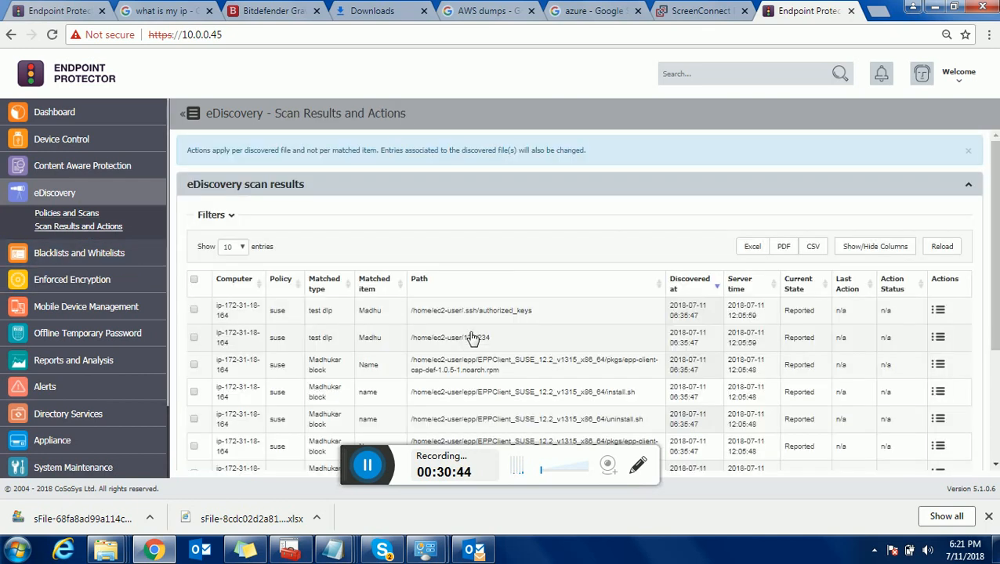
{"action": "scroll", "coordinate": [472, 337], "scroll_direction": "down", "scroll_amount": 3}
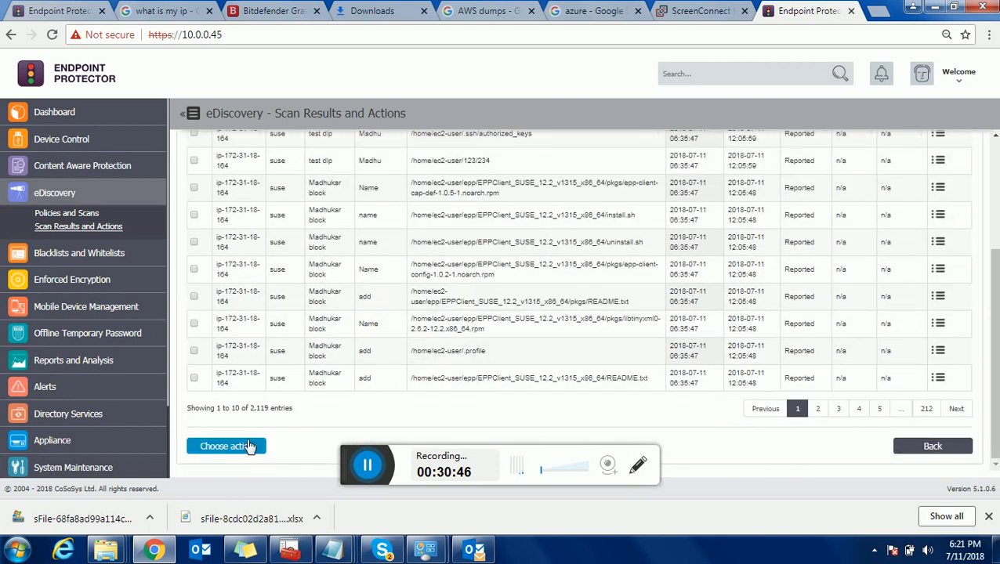
{"action": "left_click", "coordinate": [74, 214]}
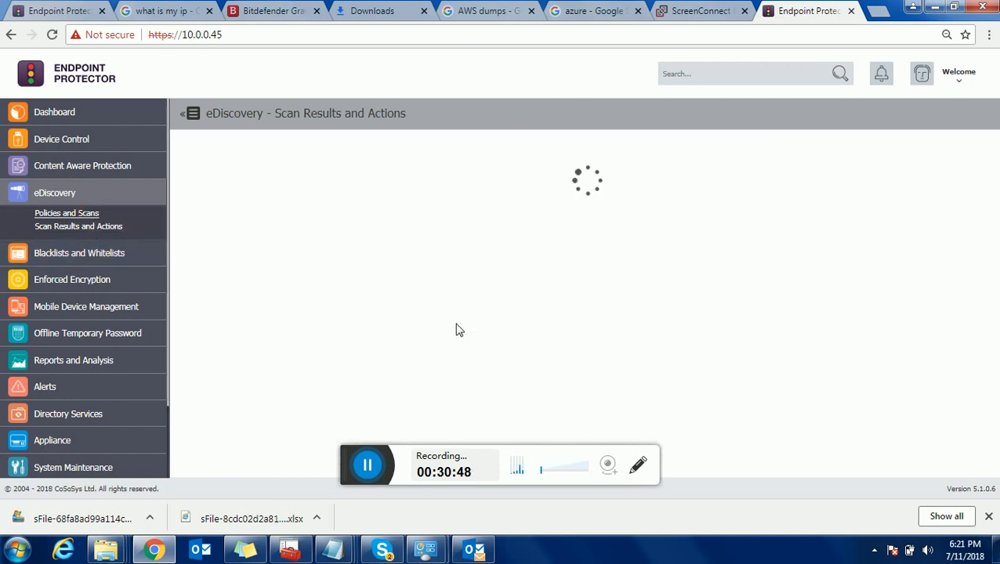
{"action": "scroll", "coordinate": [459, 330], "scroll_direction": "down", "scroll_amount": 3}
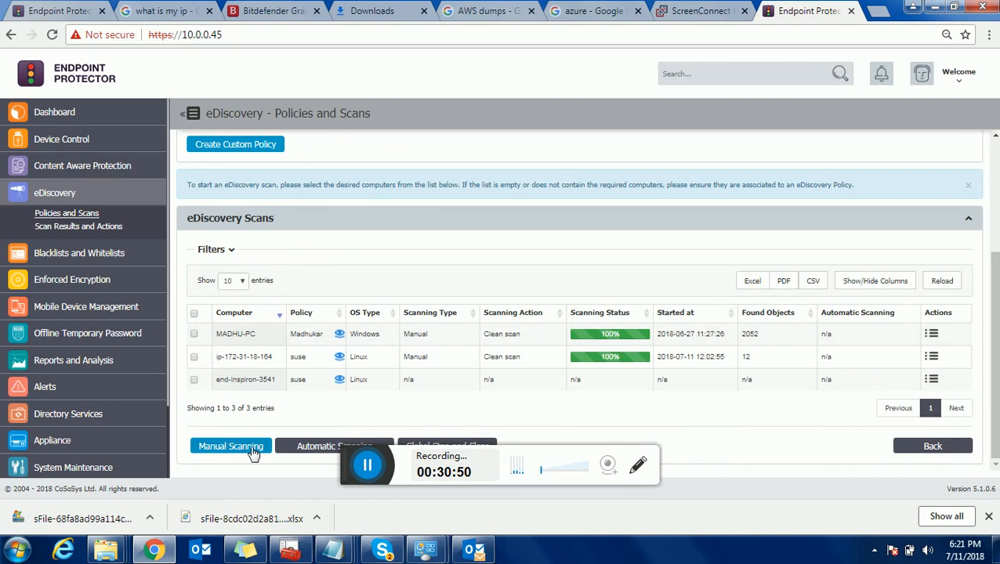
{"action": "left_click", "coordinate": [193, 334]}
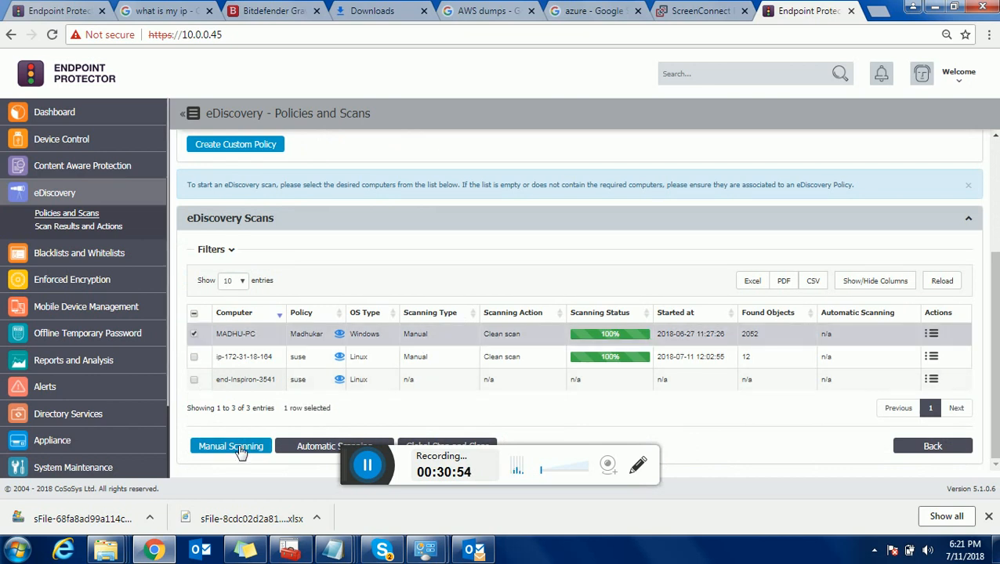
- Display page 4 of the eDiscovery scan results, and highlight the computer name and matched type of the ESET endpoint advanced comparison.jpg entry
{"action": "left_click", "coordinate": [95, 227]}
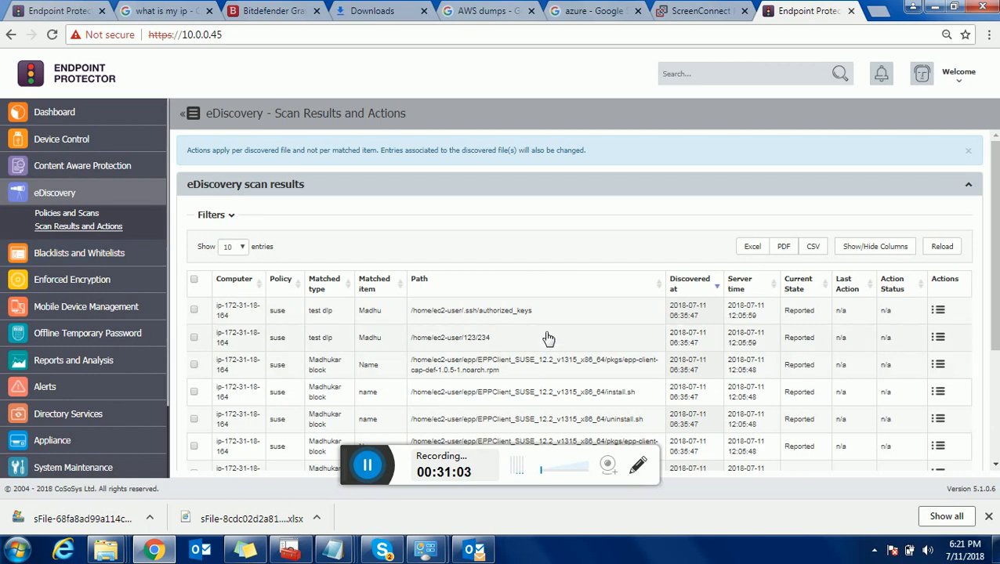
{"action": "scroll", "coordinate": [548, 339], "scroll_direction": "down", "scroll_amount": 3}
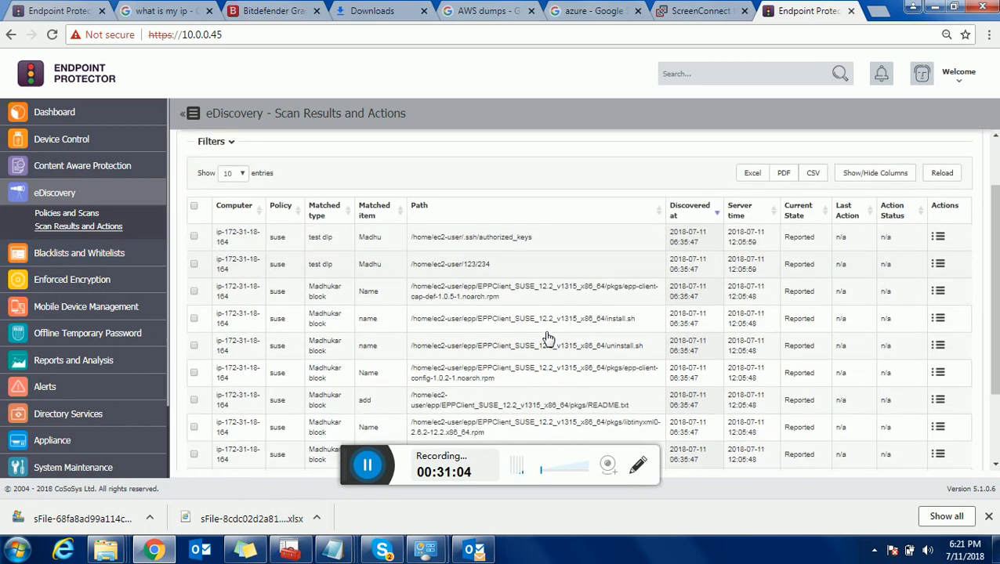
{"action": "left_click", "coordinate": [859, 439]}
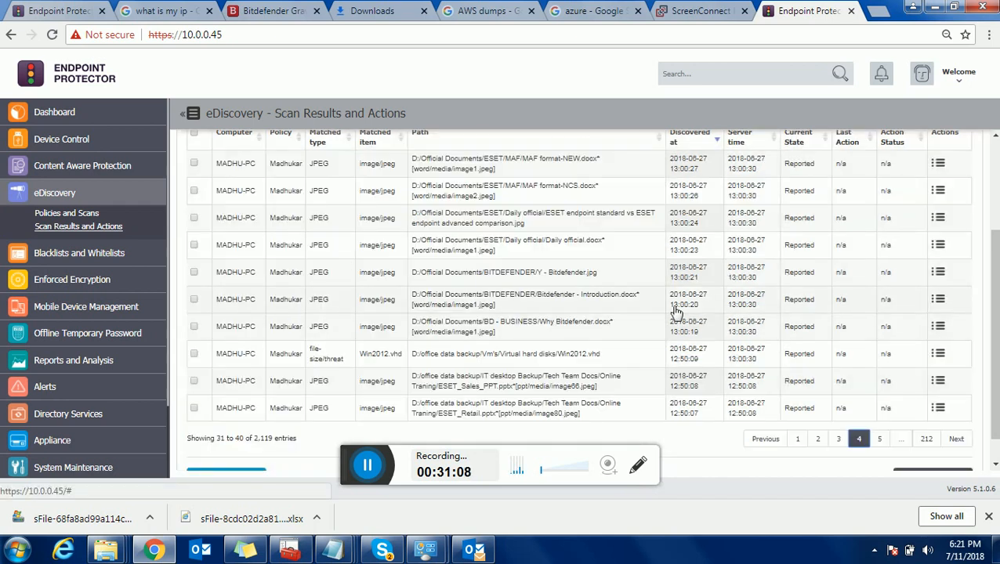
{"action": "scroll", "coordinate": [675, 312], "scroll_direction": "up", "scroll_amount": 1}
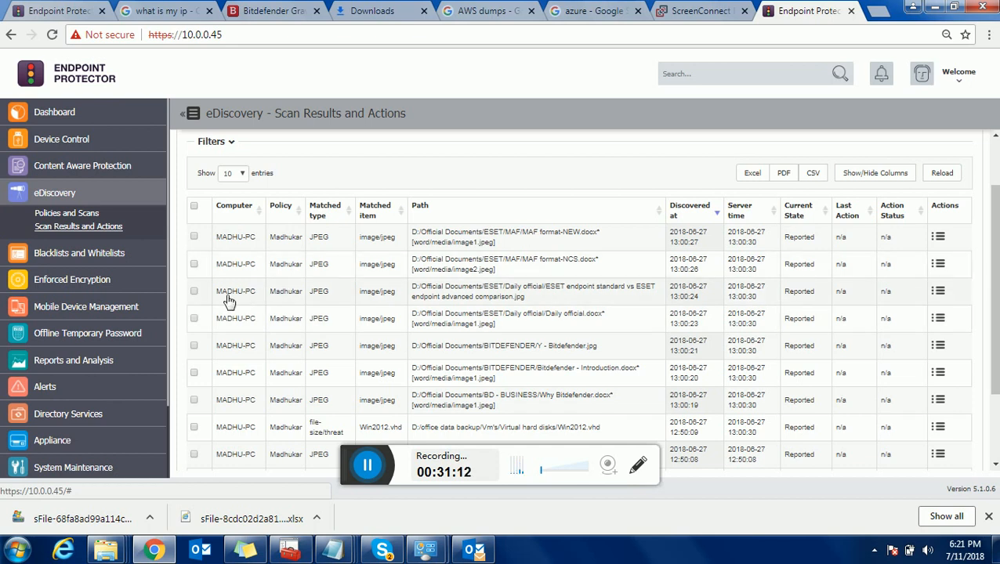
{"action": "left_click_drag", "start_coordinate": [225, 295], "coordinate": [258, 300]}
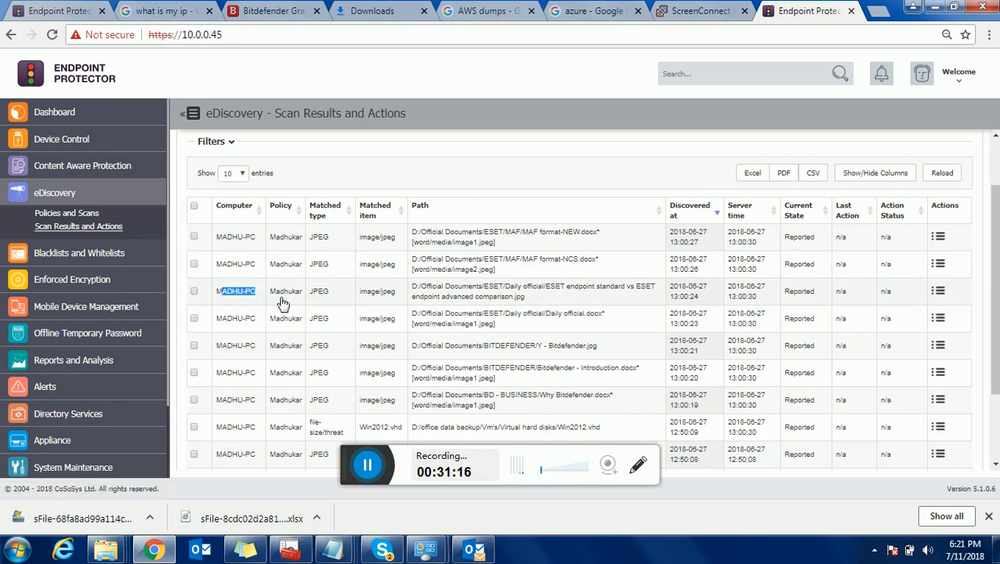
{"action": "left_click_drag", "start_coordinate": [280, 299], "coordinate": [335, 295]}
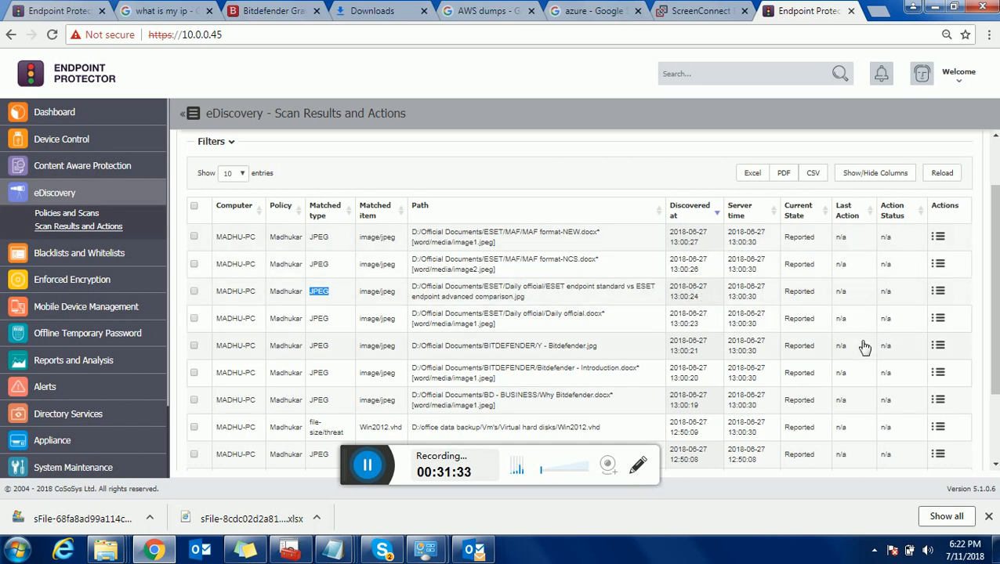
- Show the available target actions for the Daily official.docx and Win2012.vhd scan results without applying any
{"action": "left_click", "coordinate": [945, 324]}
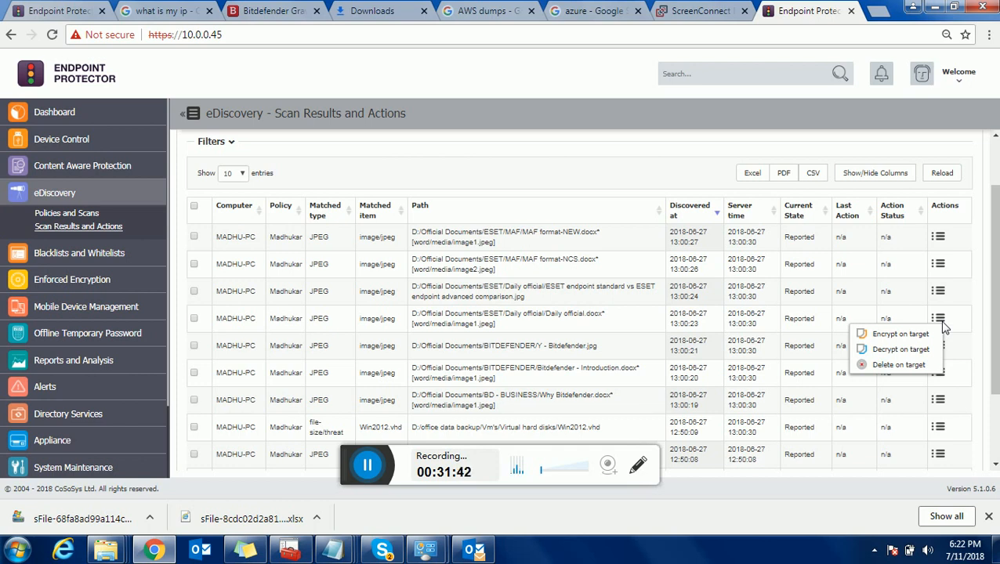
{"action": "left_click", "coordinate": [984, 348]}
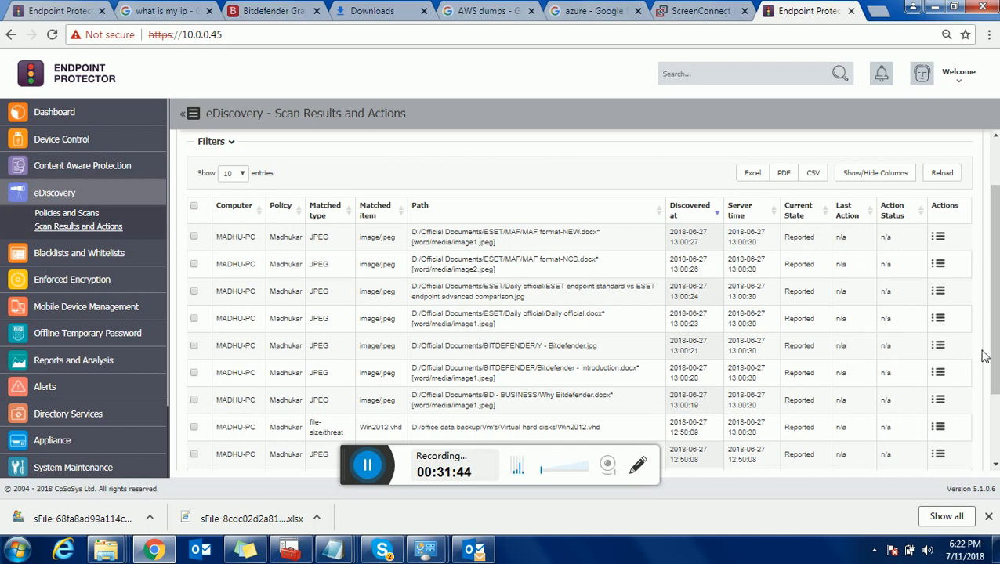
{"action": "scroll", "coordinate": [985, 355], "scroll_direction": "down", "scroll_amount": 3}
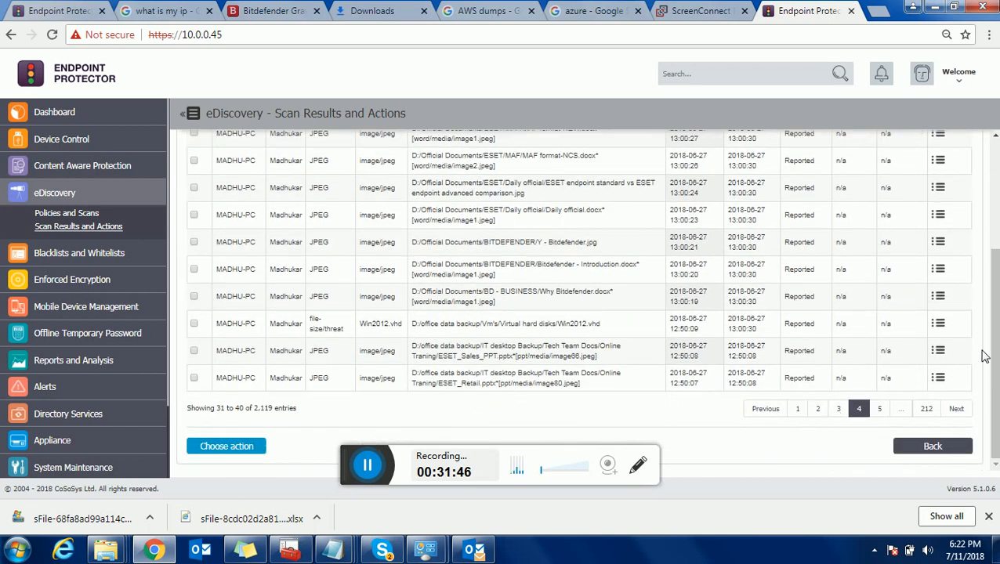
{"action": "left_click", "coordinate": [941, 325]}
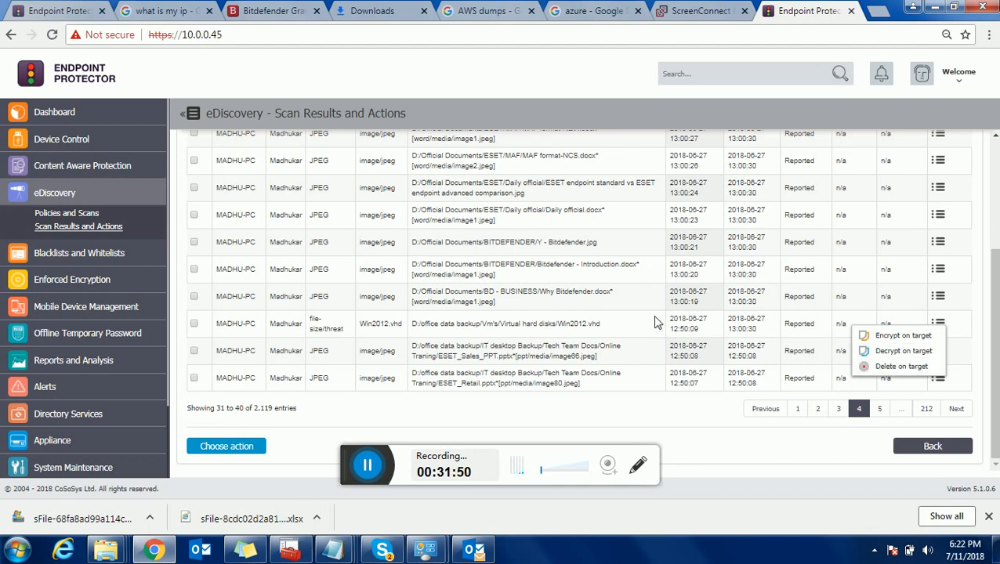
{"action": "left_click", "coordinate": [615, 318]}
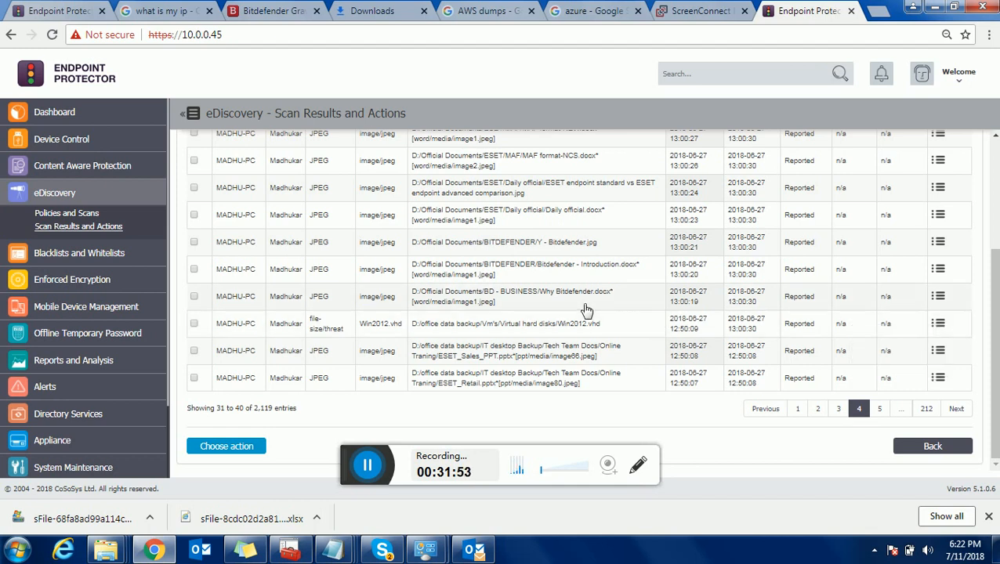
- Apply Encrypt on target to the Bitdefender - Introduction.docx scan result, and look through the scan results list
{"action": "scroll", "coordinate": [586, 309], "scroll_direction": "up", "scroll_amount": 2}
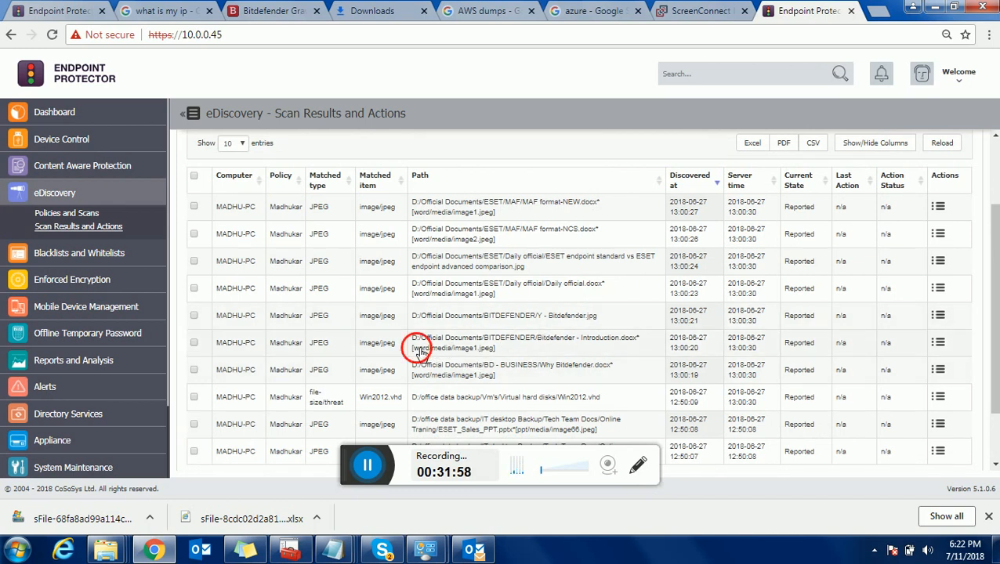
{"action": "mouse_move", "coordinate": [413, 348]}
{"action": "left_mouse_down"}
{"action": "mouse_move", "coordinate": [629, 341]}
{"action": "mouse_move", "coordinate": [424, 362]}
{"action": "left_mouse_up"}
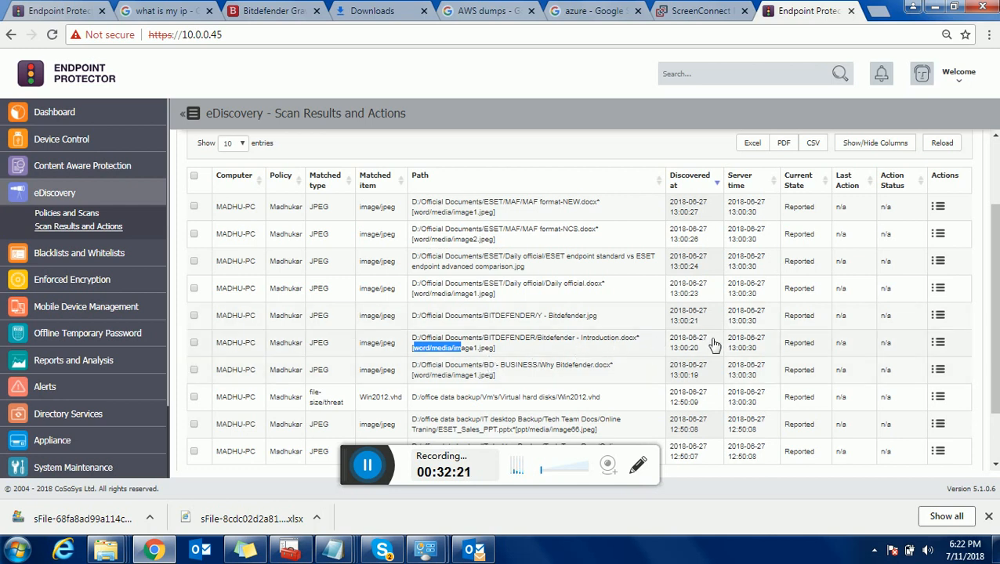
{"action": "left_click", "coordinate": [939, 345]}
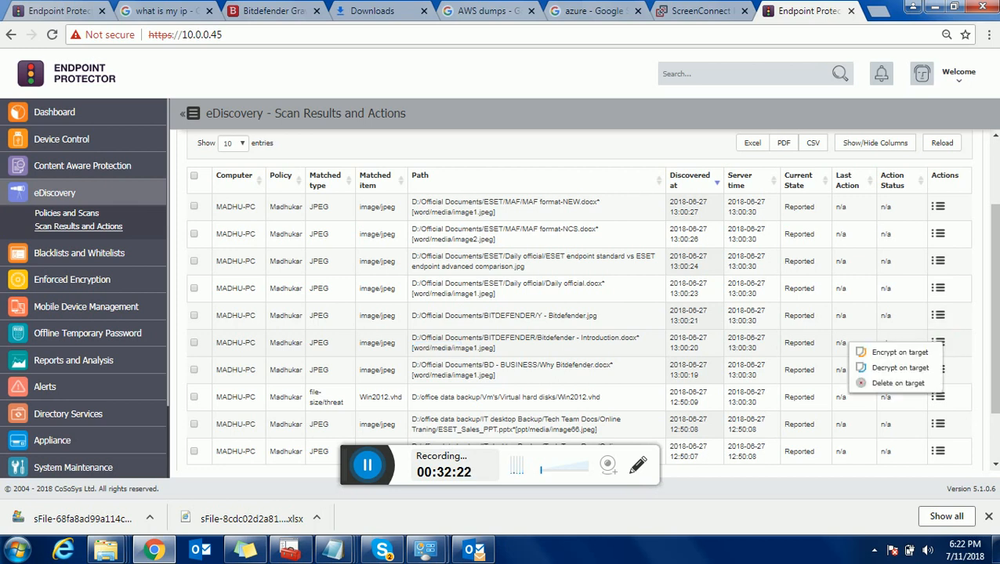
{"action": "left_click", "coordinate": [894, 354]}
{"action": "left_click", "coordinate": [646, 160]}
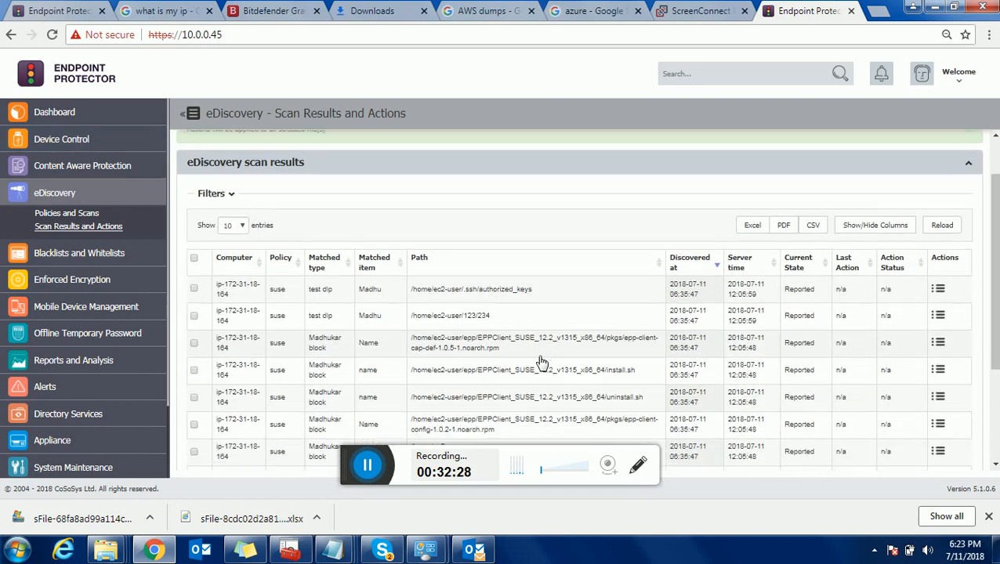
{"action": "scroll", "coordinate": [540, 362], "scroll_direction": "down", "scroll_amount": 3}
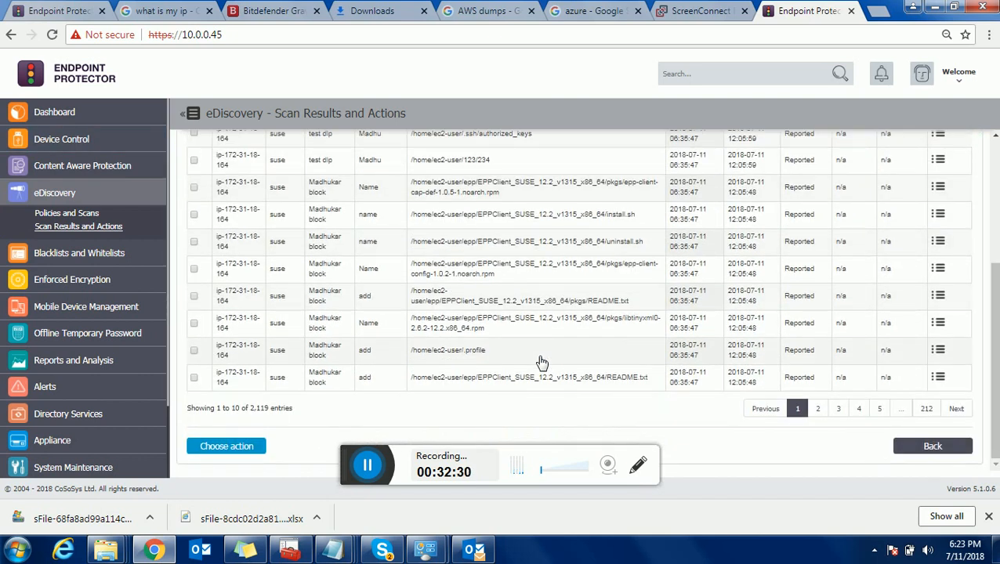
{"action": "scroll", "coordinate": [540, 362], "scroll_direction": "up", "scroll_amount": 2}
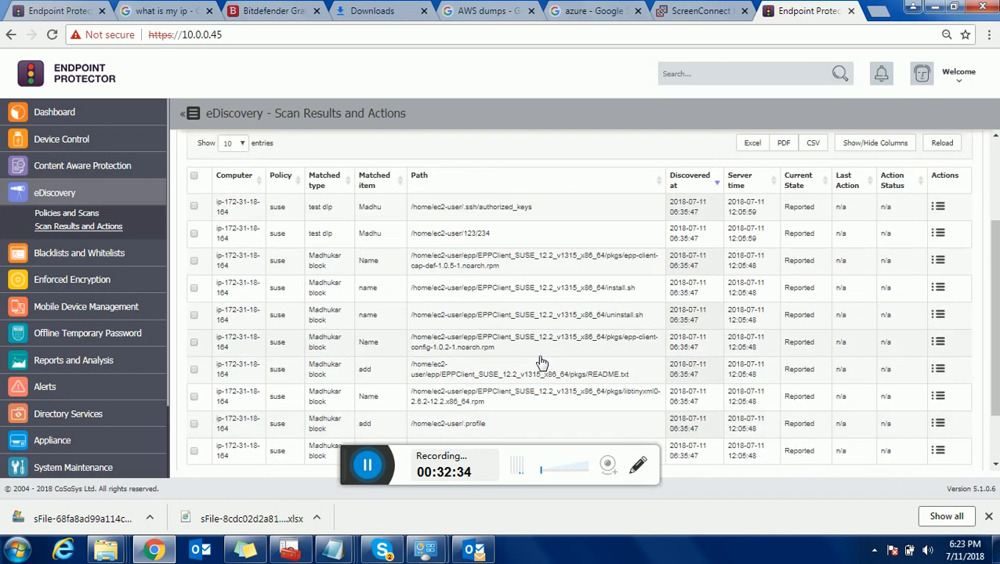
{"action": "scroll", "coordinate": [541, 362], "scroll_direction": "down", "scroll_amount": 2}
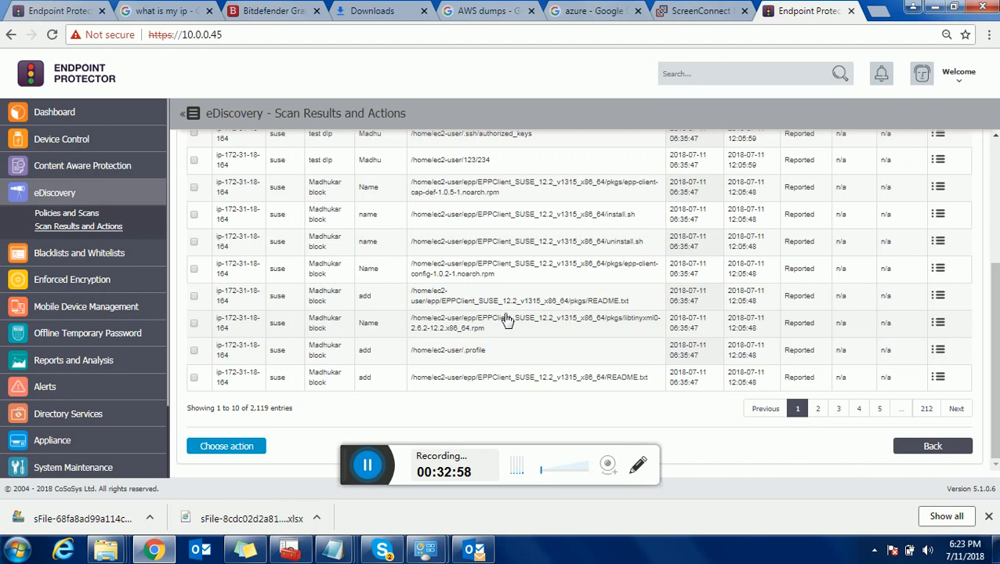
- Open the Offline Temporary Password page, and check the device access list in the Endpoint Protector client
{"action": "left_click", "coordinate": [66, 334]}
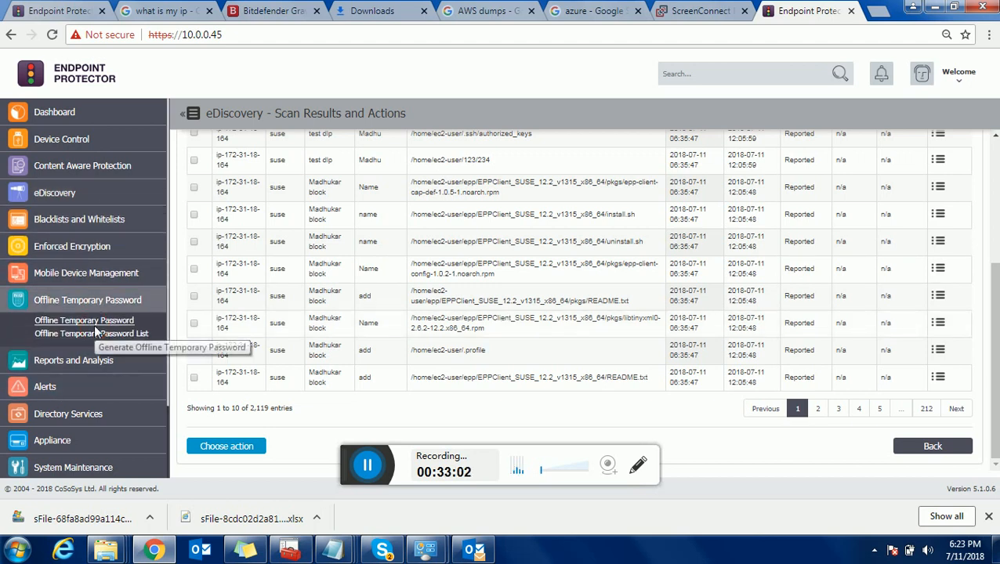
{"action": "left_click", "coordinate": [94, 324]}
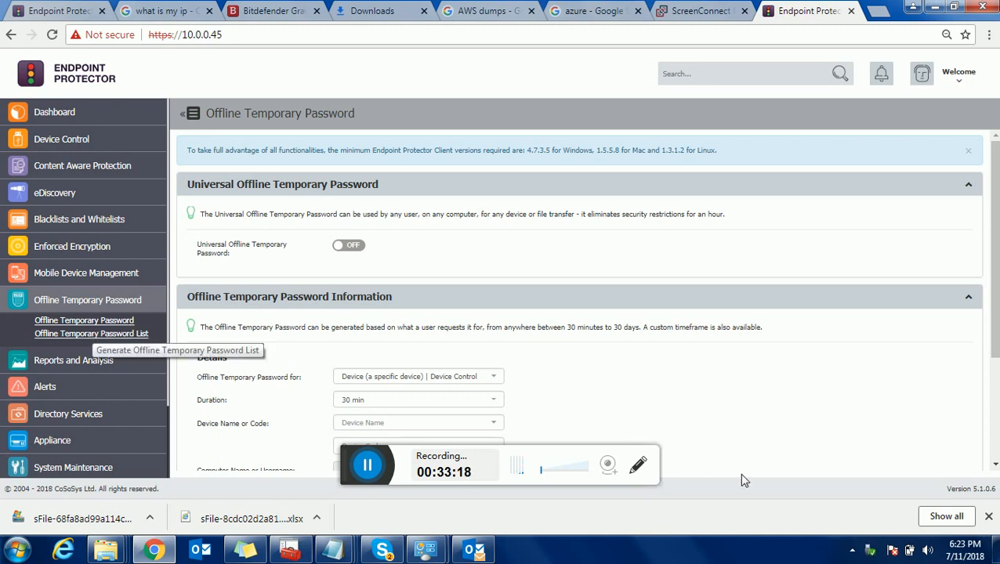
{"action": "left_click", "coordinate": [852, 551]}
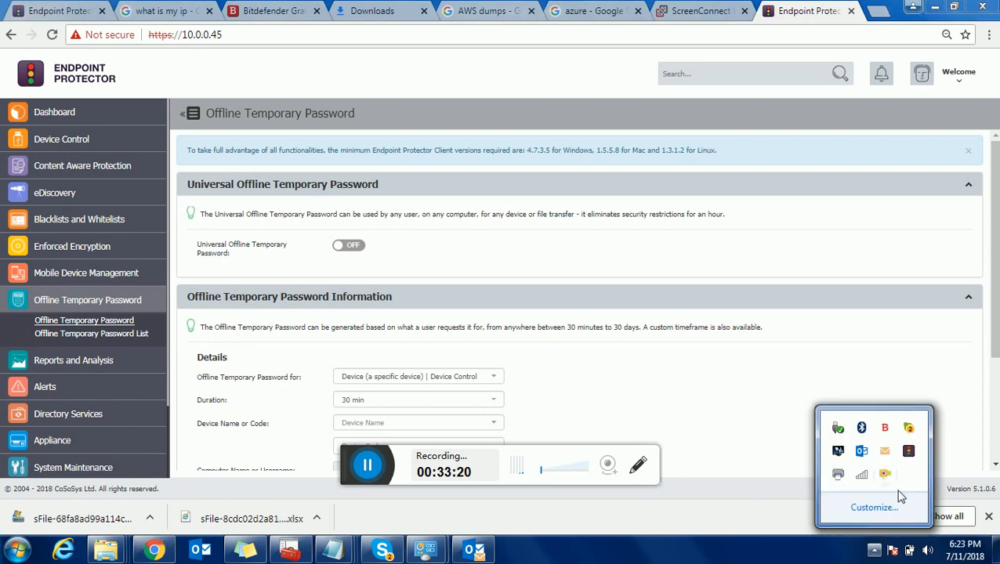
{"action": "mouse_move", "coordinate": [907, 458]}
{"action": "left_click", "coordinate": [910, 459]}
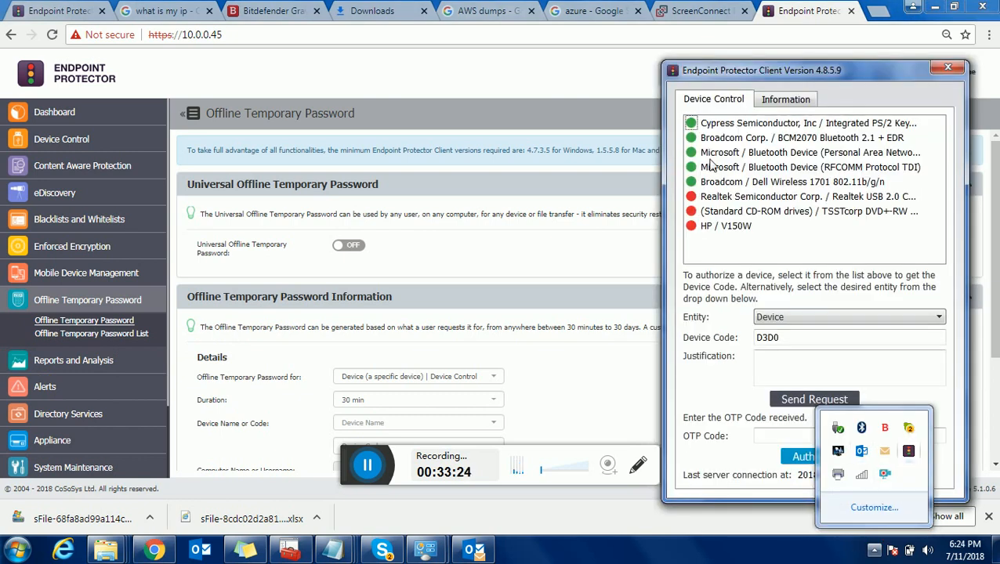
{"action": "left_click", "coordinate": [547, 251]}
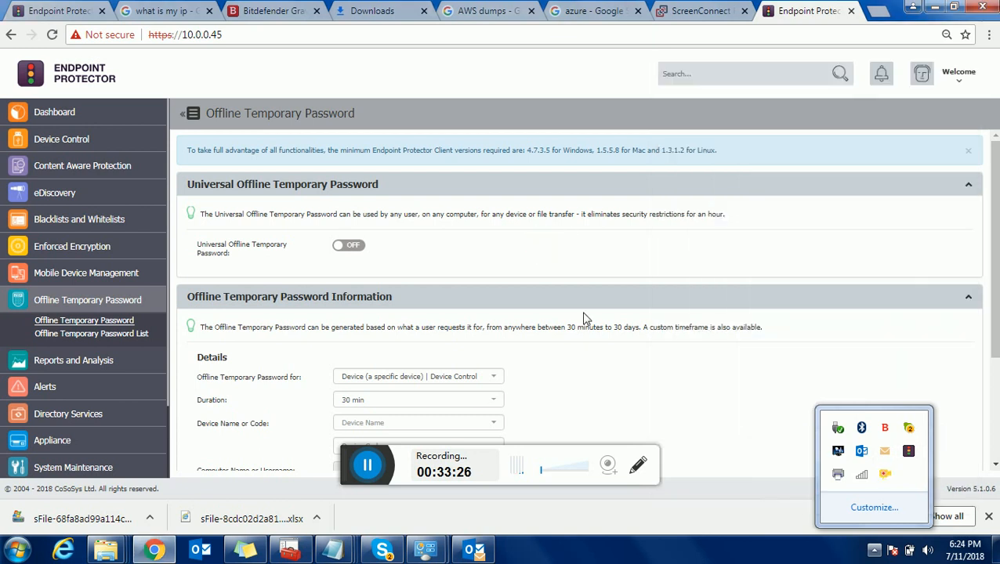
- Choose Device (a specific device) | Device Control as the offline temporary password type, and look at the duration options
{"action": "scroll", "coordinate": [548, 368], "scroll_direction": "down", "scroll_amount": 1}
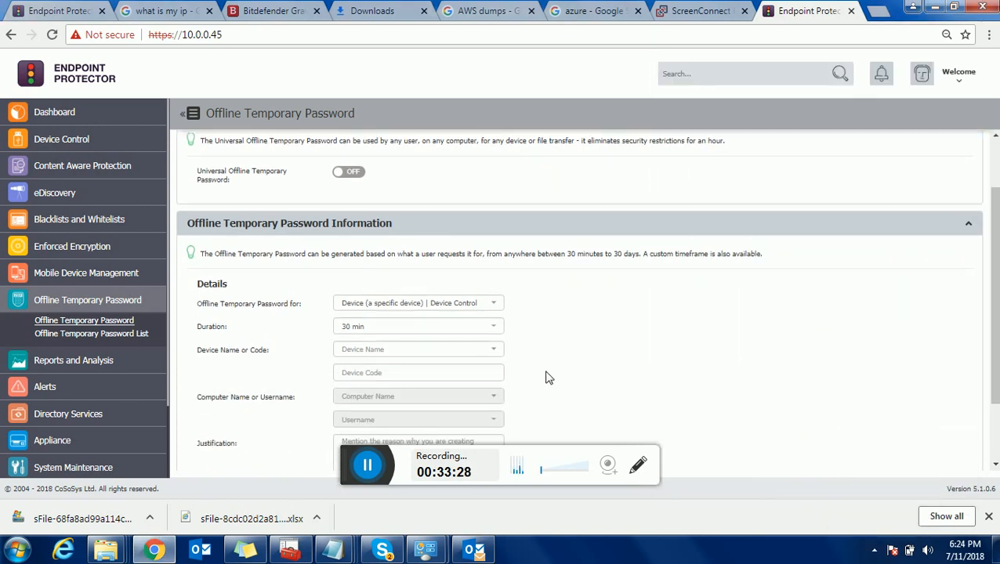
{"action": "scroll", "coordinate": [546, 378], "scroll_direction": "down", "scroll_amount": 1}
{"action": "left_click", "coordinate": [502, 282]}
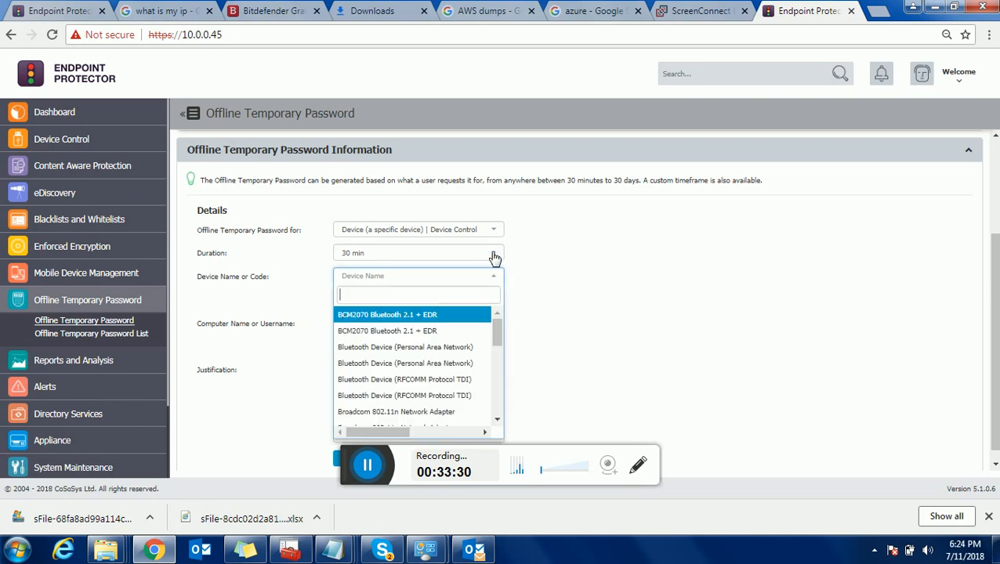
{"action": "left_click", "coordinate": [496, 231]}
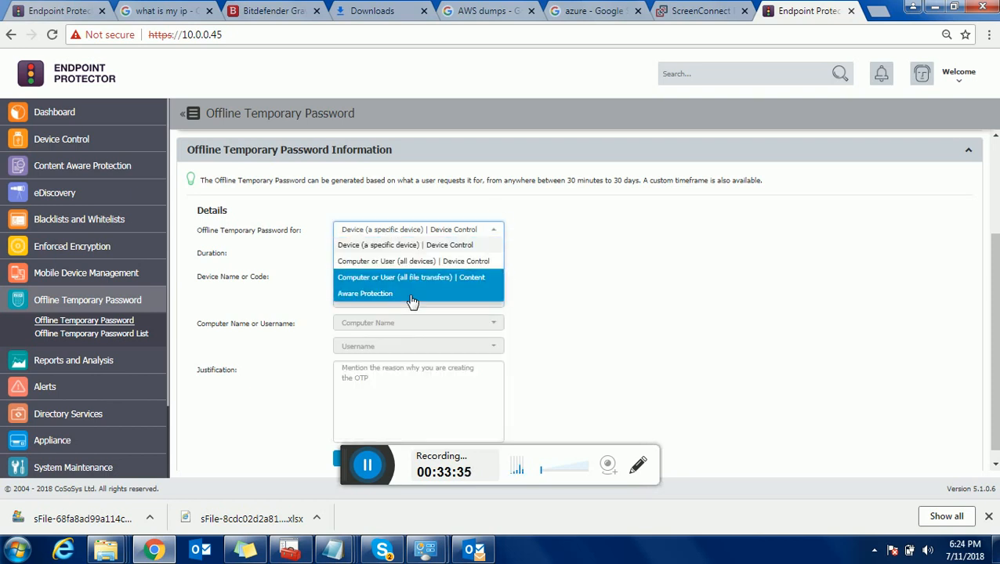
{"action": "left_click", "coordinate": [427, 249]}
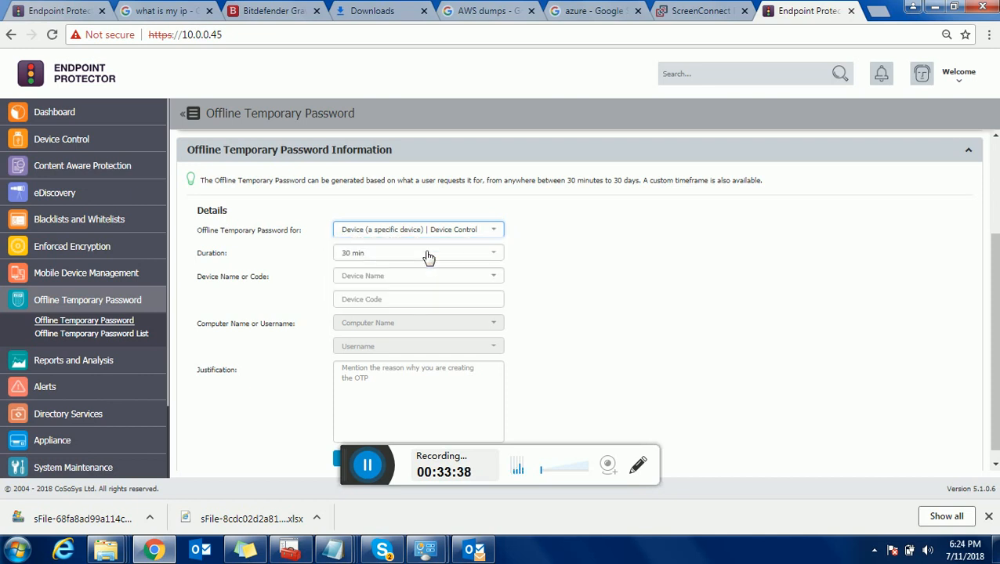
{"action": "left_click", "coordinate": [475, 253]}
{"action": "left_click", "coordinate": [475, 253]}
- Search the device names for "hp" and for "us" without choosing a device
{"action": "left_click", "coordinate": [467, 278]}
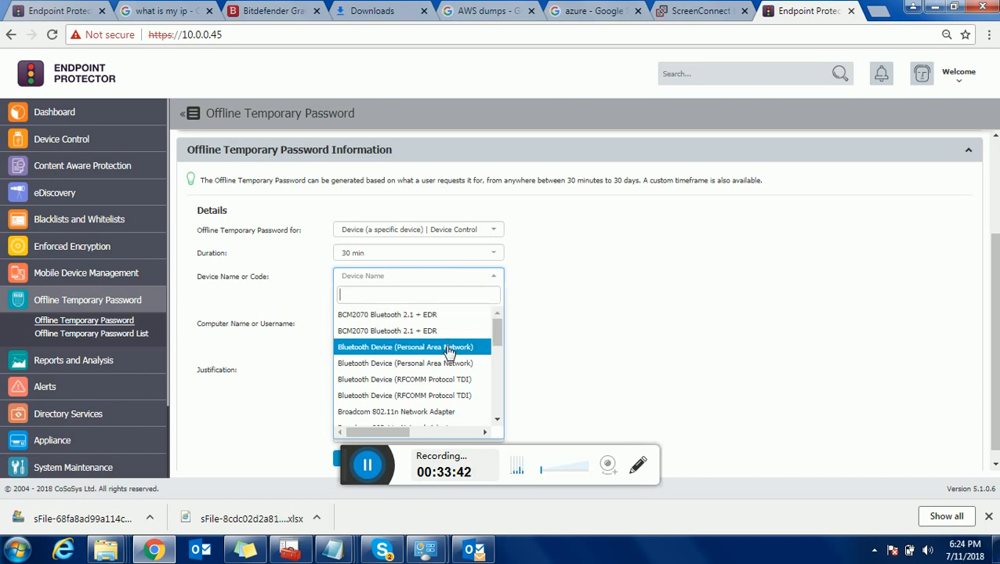
{"action": "type", "text": "hp"}
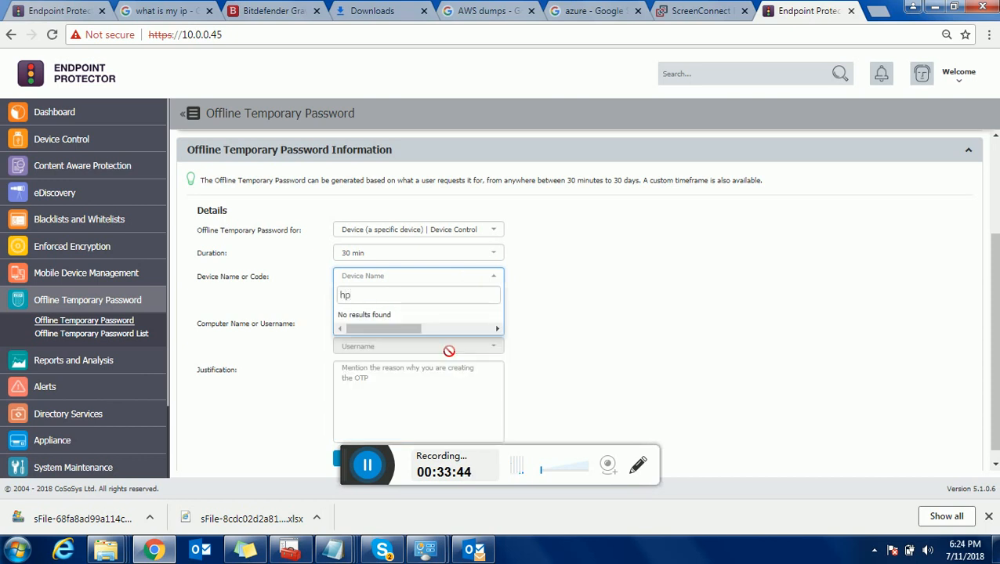
{"action": "key", "text": "BackSpace"}
{"action": "key", "text": "BackSpace"}
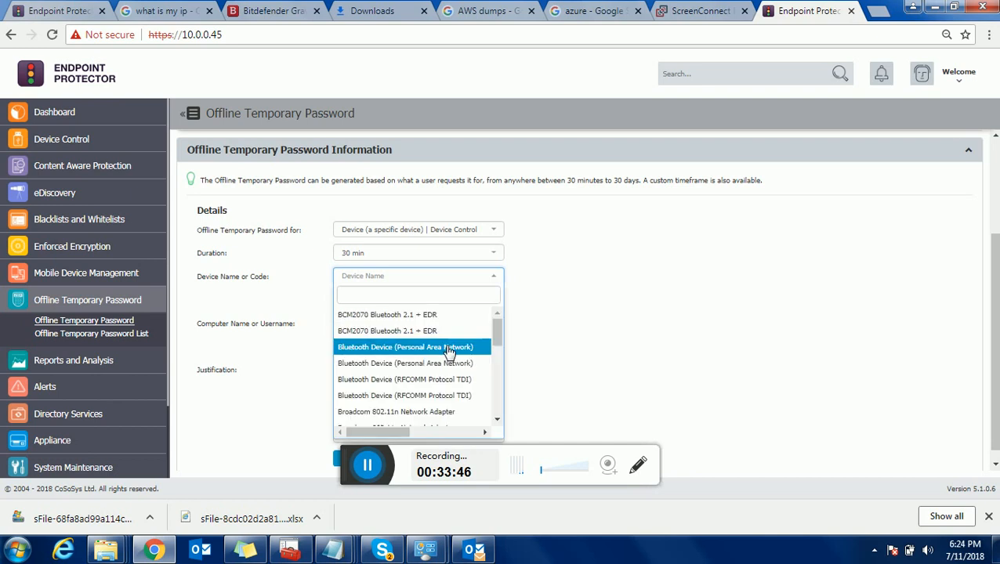
{"action": "type", "text": "us"}
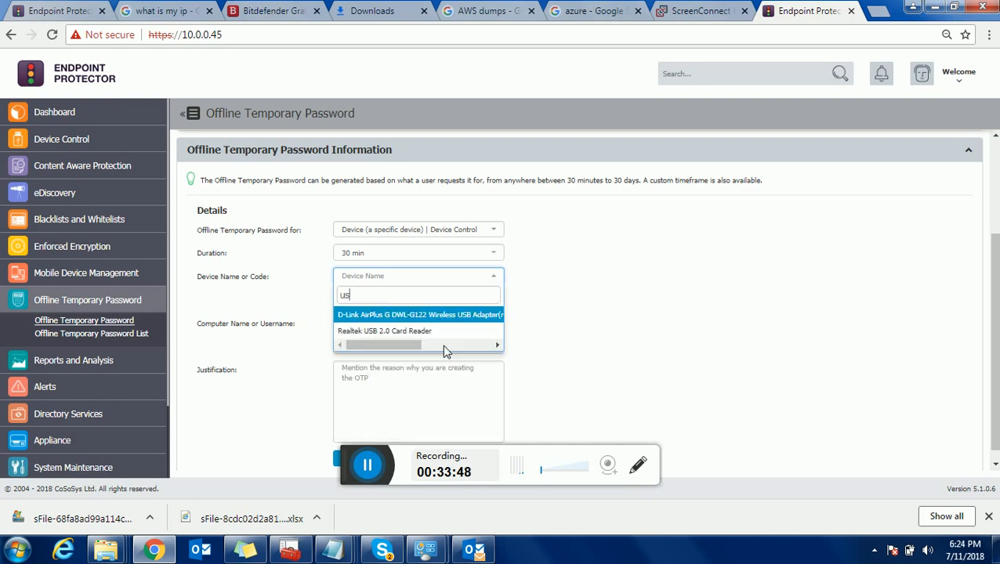
{"action": "left_click", "coordinate": [351, 298]}
{"action": "left_click", "coordinate": [446, 251]}
{"action": "left_click", "coordinate": [445, 251]}
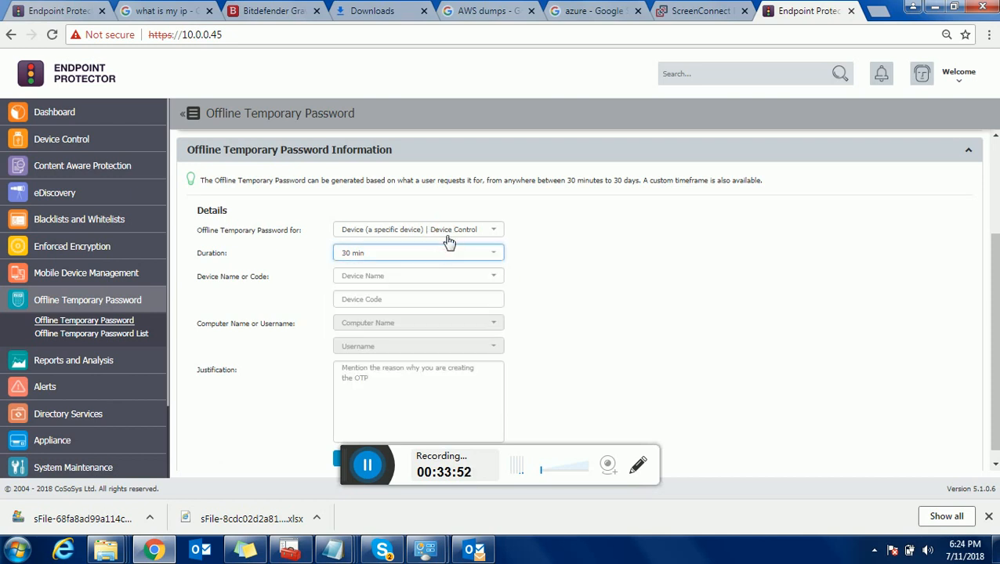
- Set the offline temporary password for Computer or User (all devices) | Device Control, keep 30 min, and select the local PC as computer
{"action": "left_click", "coordinate": [448, 236]}
{"action": "left_click", "coordinate": [427, 260]}
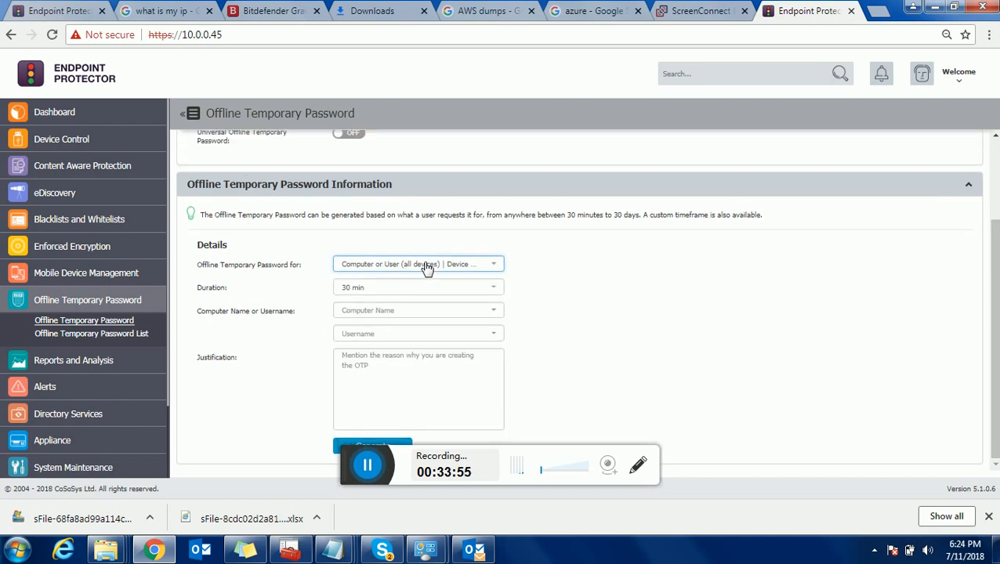
{"action": "left_click", "coordinate": [410, 285]}
{"action": "left_click", "coordinate": [416, 290]}
{"action": "left_click", "coordinate": [413, 311]}
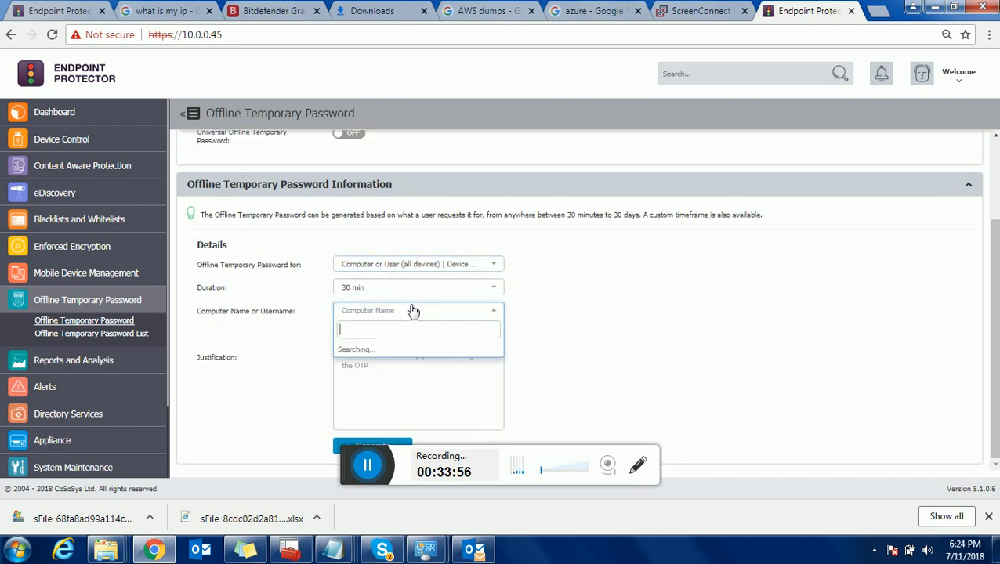
{"action": "left_click", "coordinate": [365, 397]}
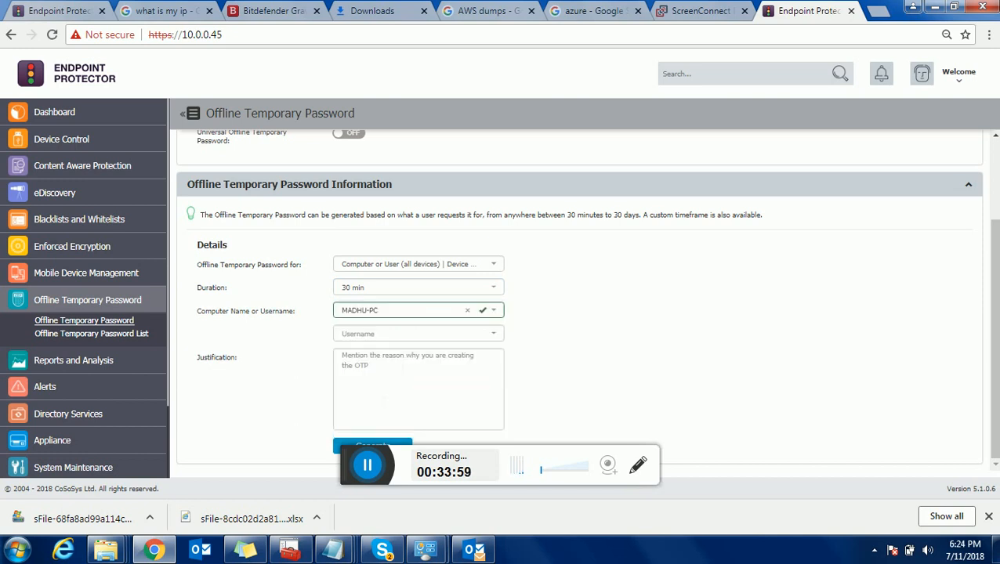
- Select the PC's listed username, and enter "temp allow" as the justification for the password
{"action": "left_click", "coordinate": [403, 340]}
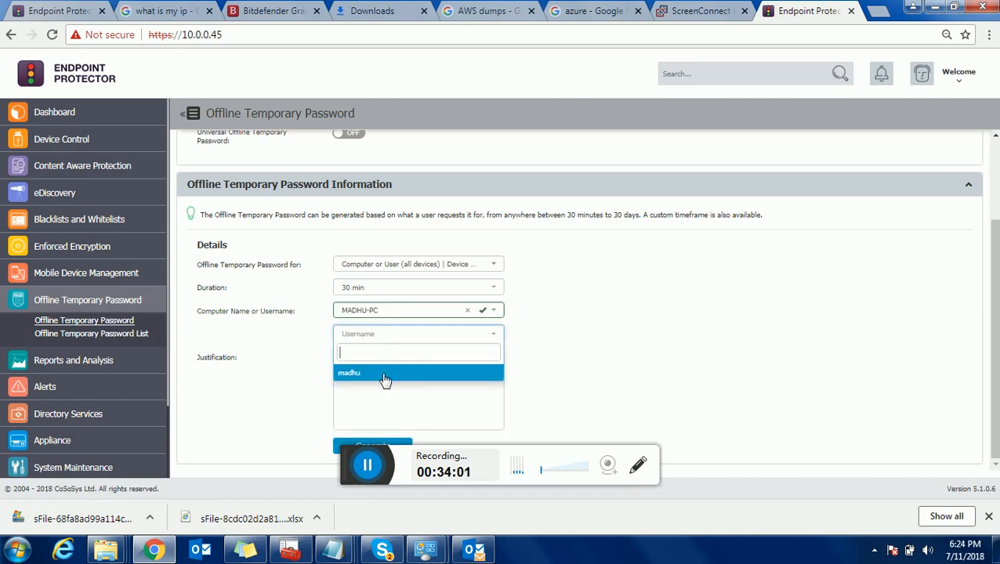
{"action": "left_click", "coordinate": [384, 378]}
{"action": "left_click", "coordinate": [392, 374]}
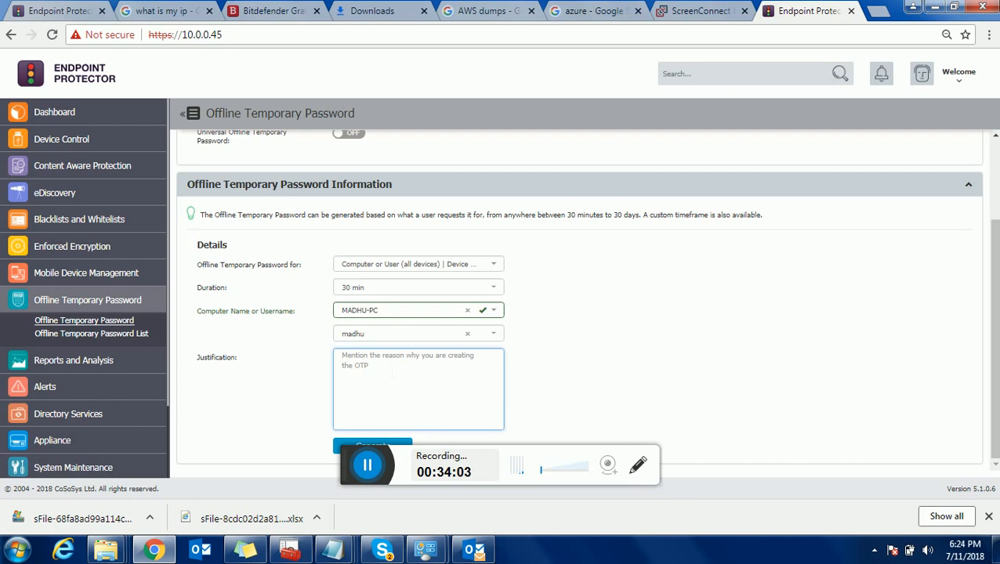
{"action": "type", "text": "temp allow"}
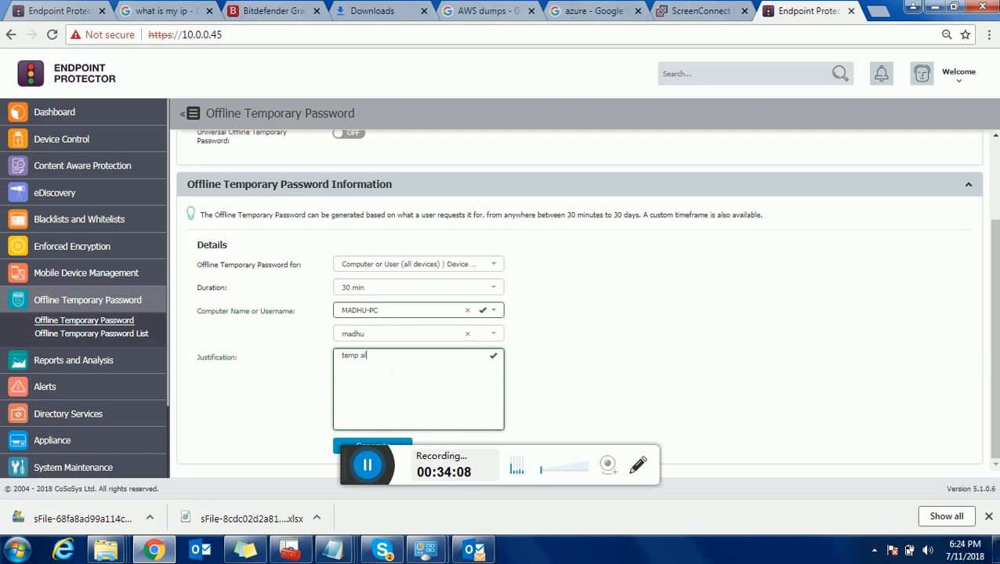
{"action": "left_click", "coordinate": [652, 341]}
{"action": "left_click", "coordinate": [537, 454]}
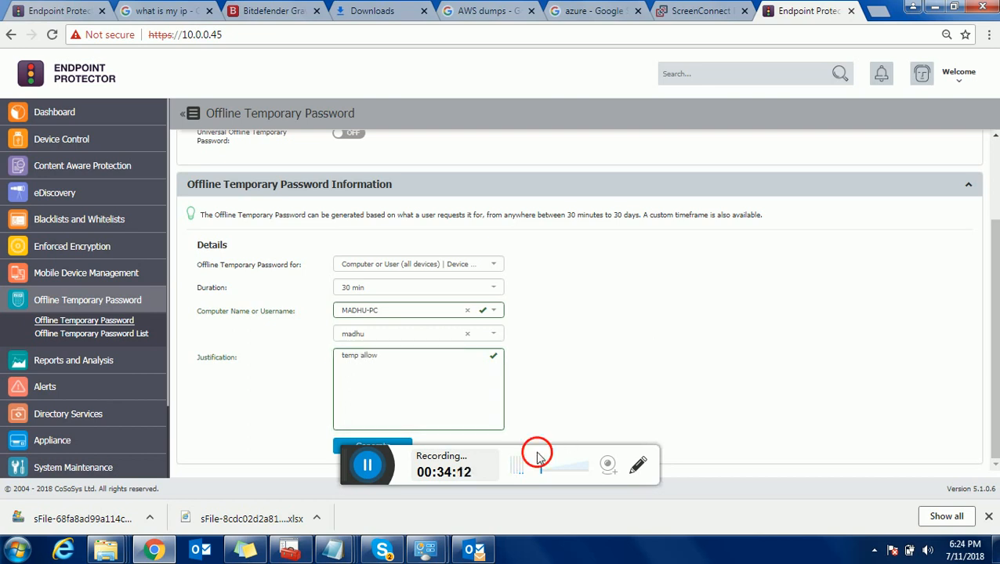
- Shrink the browser window to reach the end of the form, generate the offline temporary password, and maximize the window again
{"action": "left_click", "coordinate": [954, 7]}
{"action": "left_click_drag", "start_coordinate": [458, 225], "coordinate": [384, 46]}
{"action": "scroll", "coordinate": [685, 305], "scroll_direction": "down", "scroll_amount": 2}
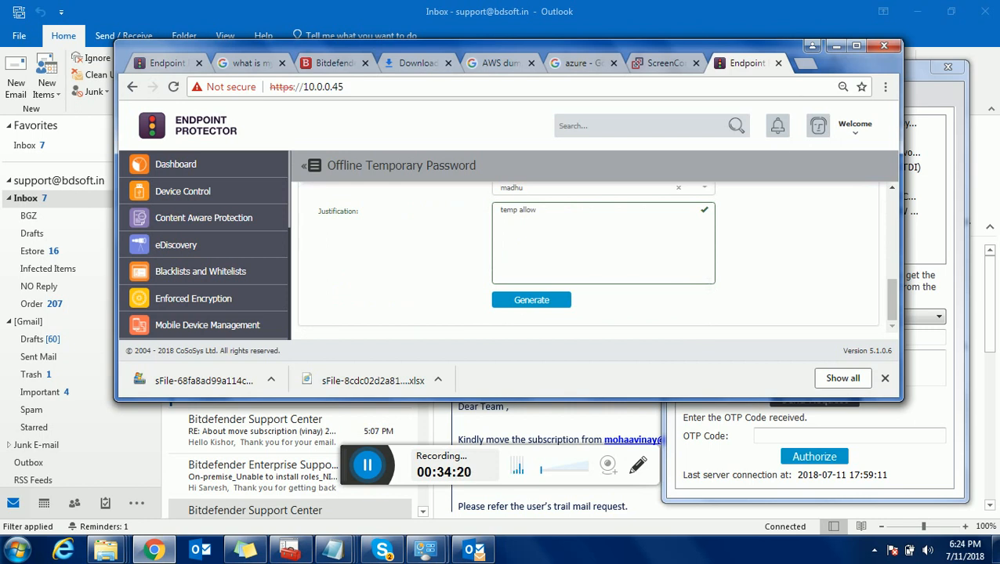
{"action": "left_click", "coordinate": [553, 304]}
{"action": "left_click", "coordinate": [857, 45]}
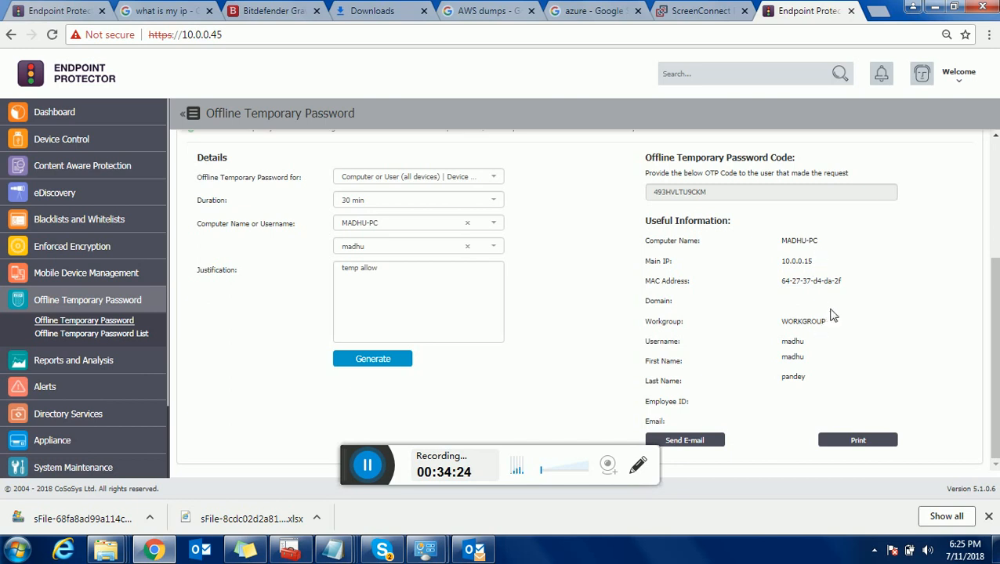
- Copy the generated offline temporary password code, and switch to the Endpoint Protector client
{"action": "left_click", "coordinate": [755, 347]}
{"action": "left_click_drag", "start_coordinate": [709, 192], "coordinate": [660, 192]}
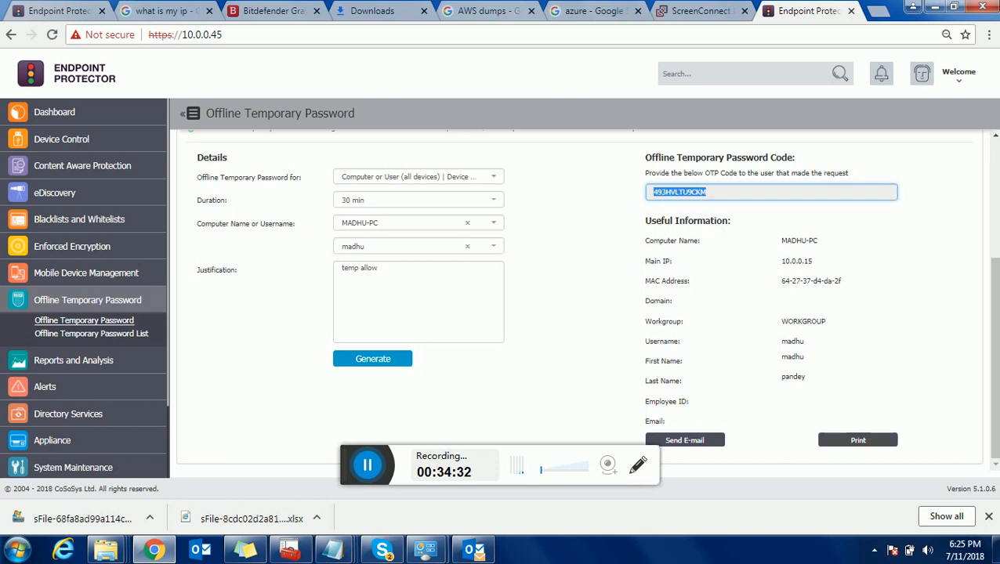
{"action": "left_click", "coordinate": [875, 550]}
{"action": "right_click", "coordinate": [906, 452]}
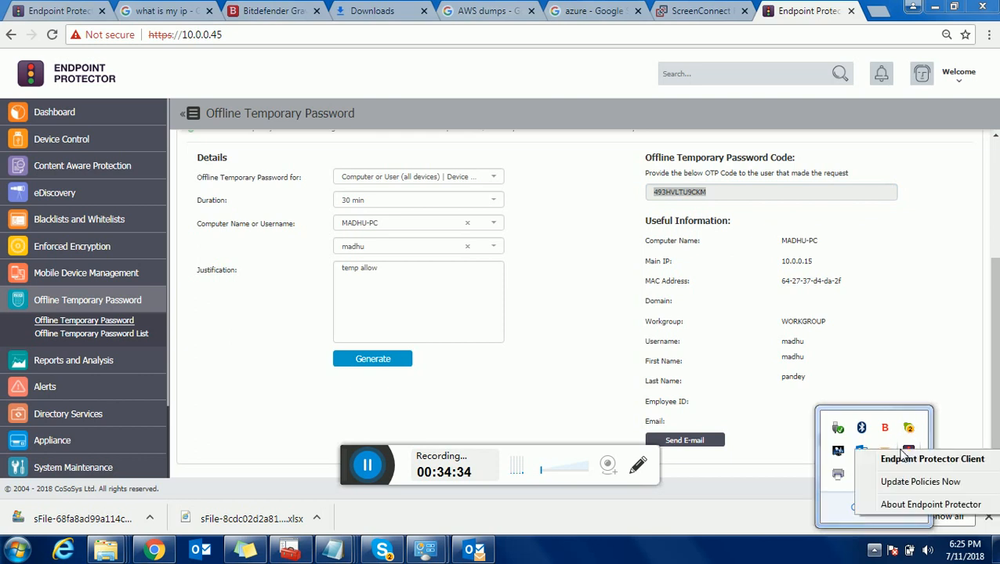
{"action": "left_click", "coordinate": [905, 463]}
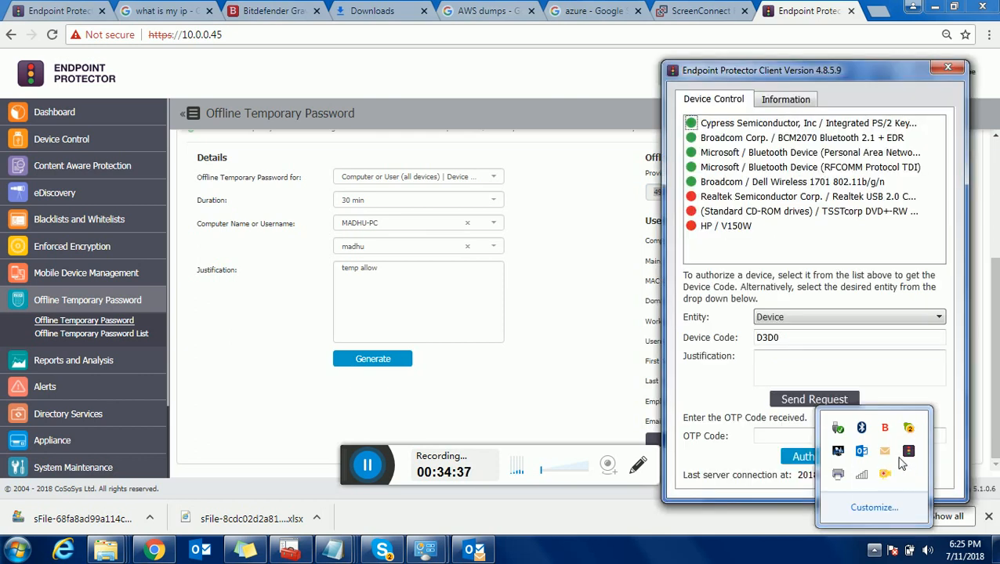
- Paste the OTP code into the client's OTP Code field, authorize it, and dismiss the message
{"action": "left_click", "coordinate": [786, 318]}
{"action": "left_click", "coordinate": [784, 318]}
{"action": "left_click", "coordinate": [799, 437]}
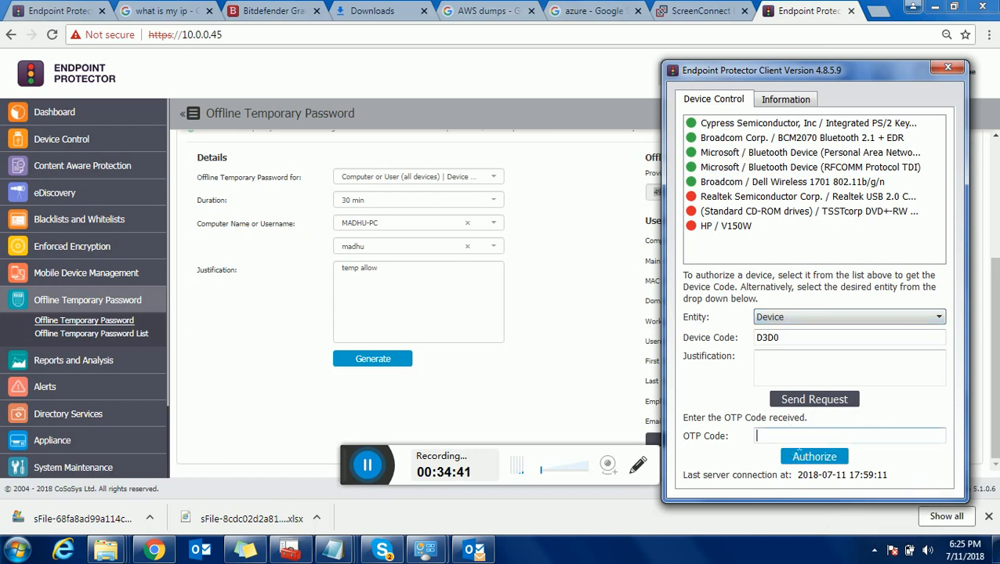
{"action": "key", "text": "ctrl+v"}
{"action": "left_click", "coordinate": [814, 458]}
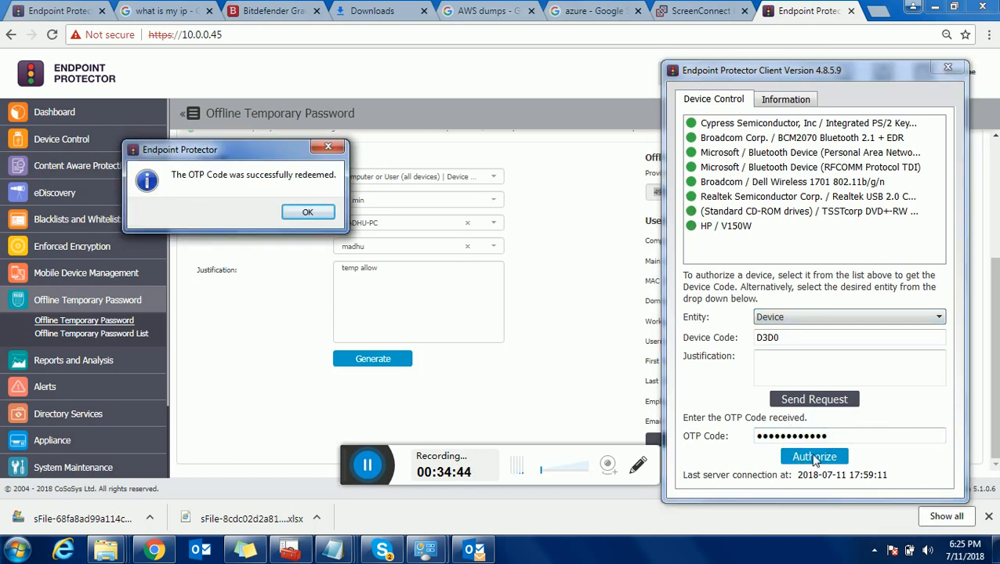
{"action": "left_click", "coordinate": [309, 212]}
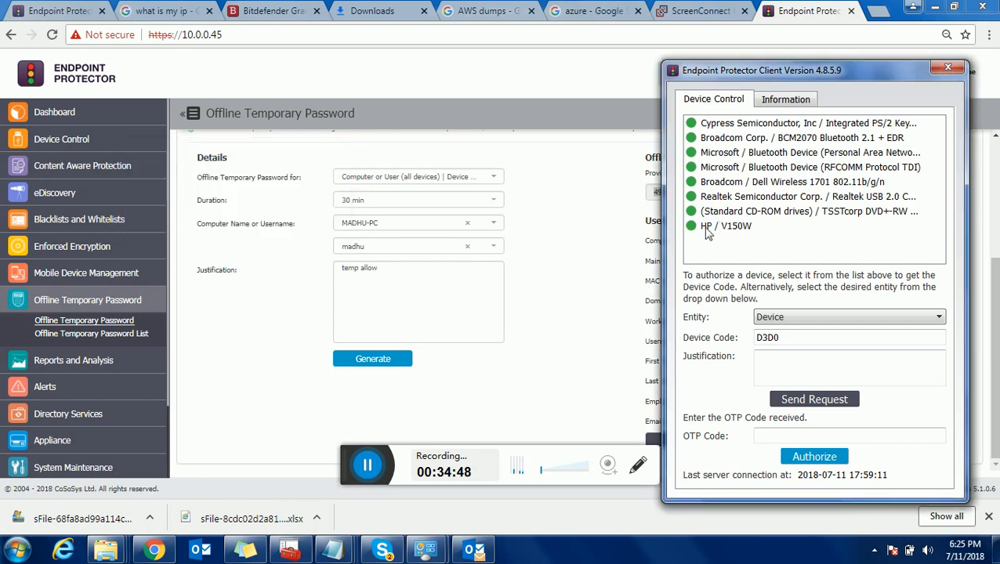
- Check the HP / V150W device in the client, and view the contents of the Support (G:) drive before returning to the console
{"action": "mouse_move", "coordinate": [731, 235]}
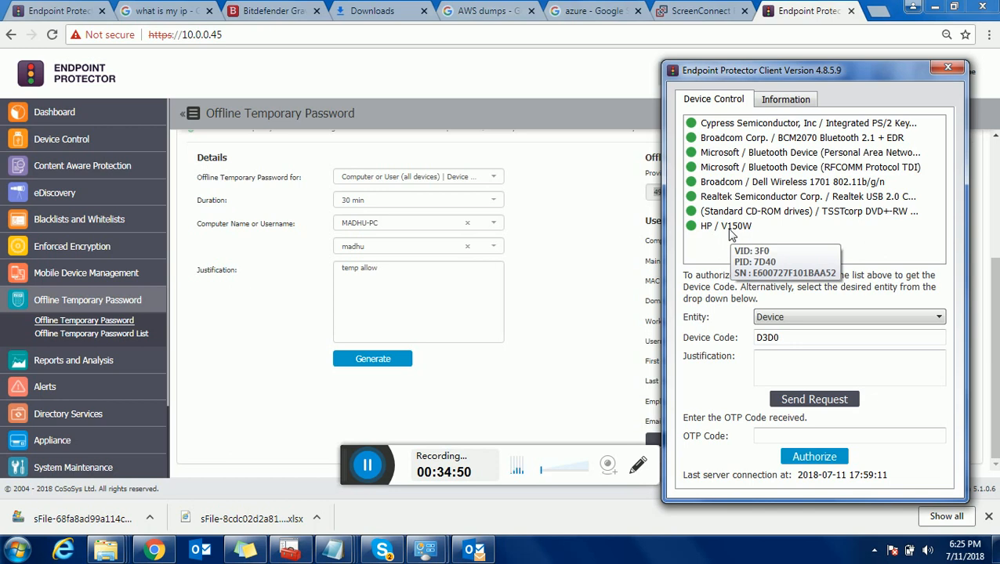
{"action": "left_click", "coordinate": [17, 549]}
{"action": "left_click", "coordinate": [225, 361]}
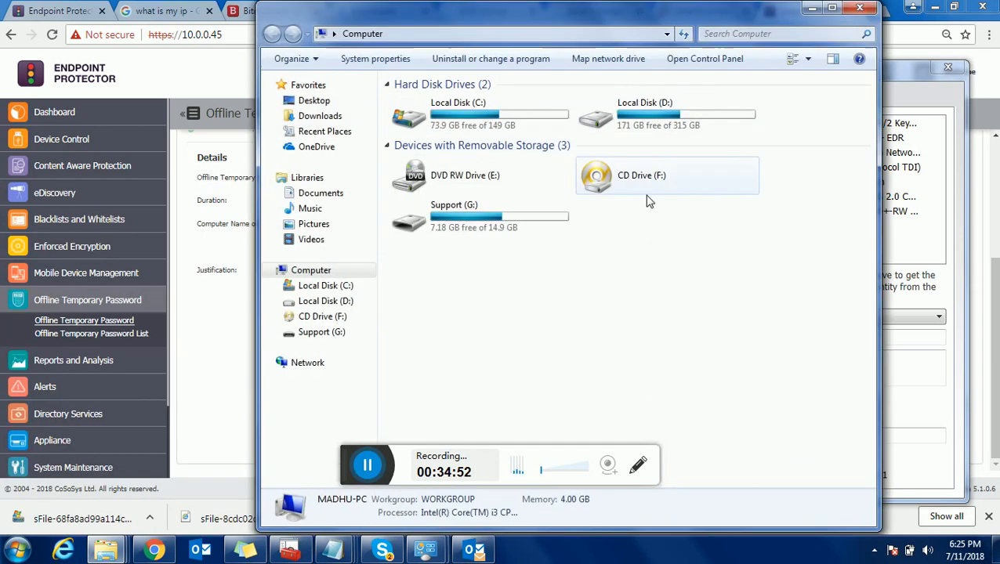
{"action": "left_click", "coordinate": [513, 217]}
{"action": "double_click", "coordinate": [514, 217]}
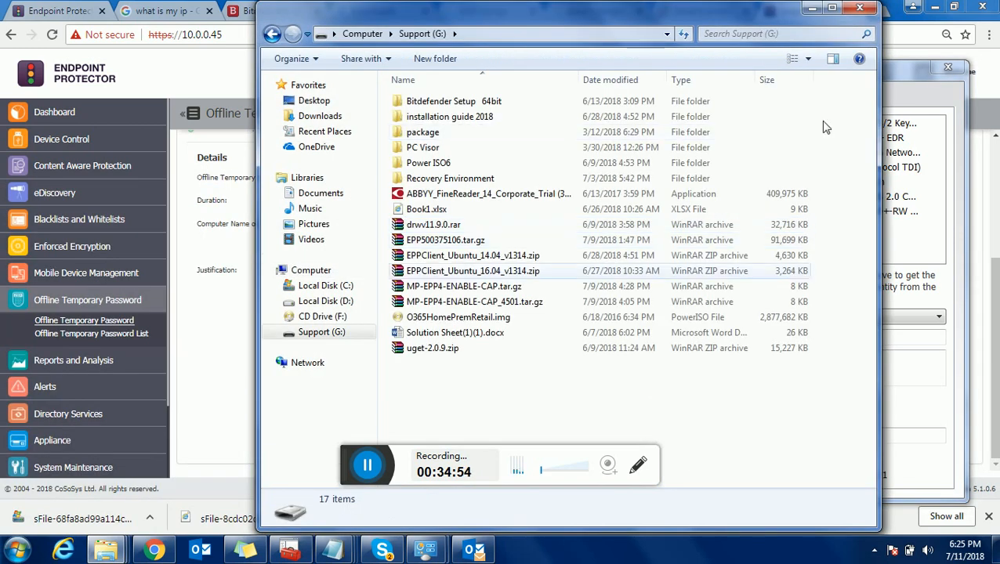
{"action": "left_click", "coordinate": [860, 8]}
{"action": "left_click", "coordinate": [577, 299]}
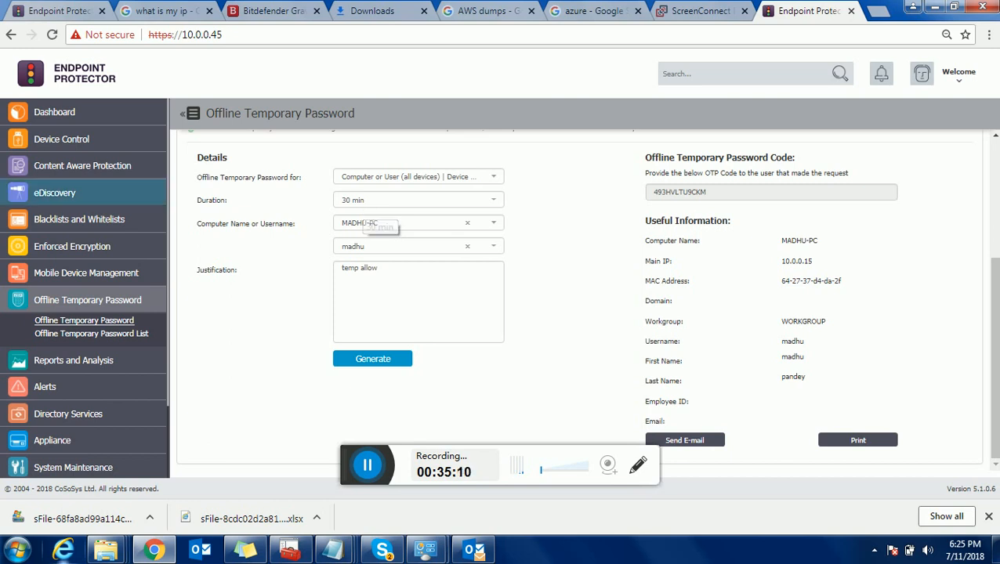
- Open the Offline Temporary Password List, and select the first entry, for all devices with a 30 min duration
{"action": "left_click", "coordinate": [92, 334]}
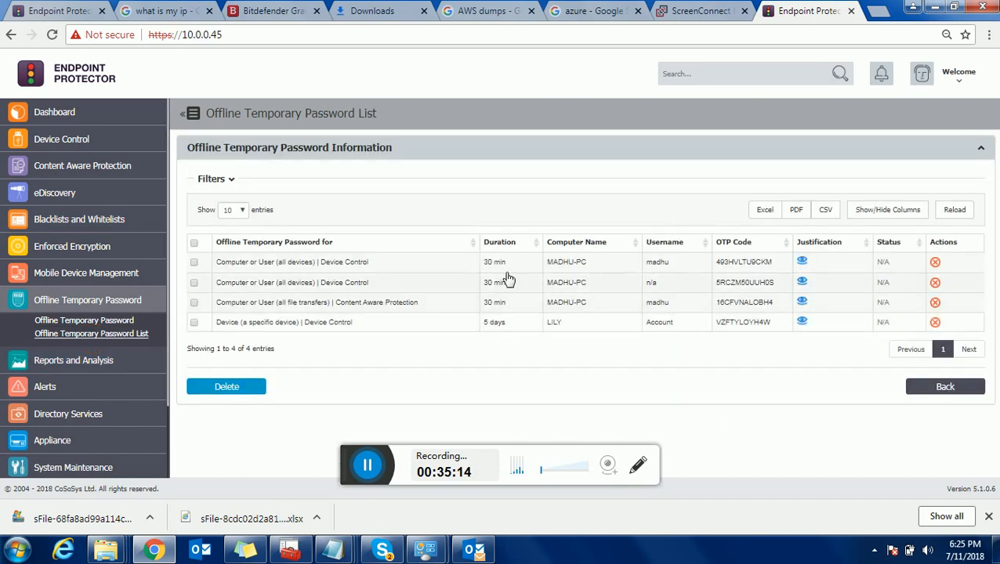
{"action": "left_click", "coordinate": [194, 263]}
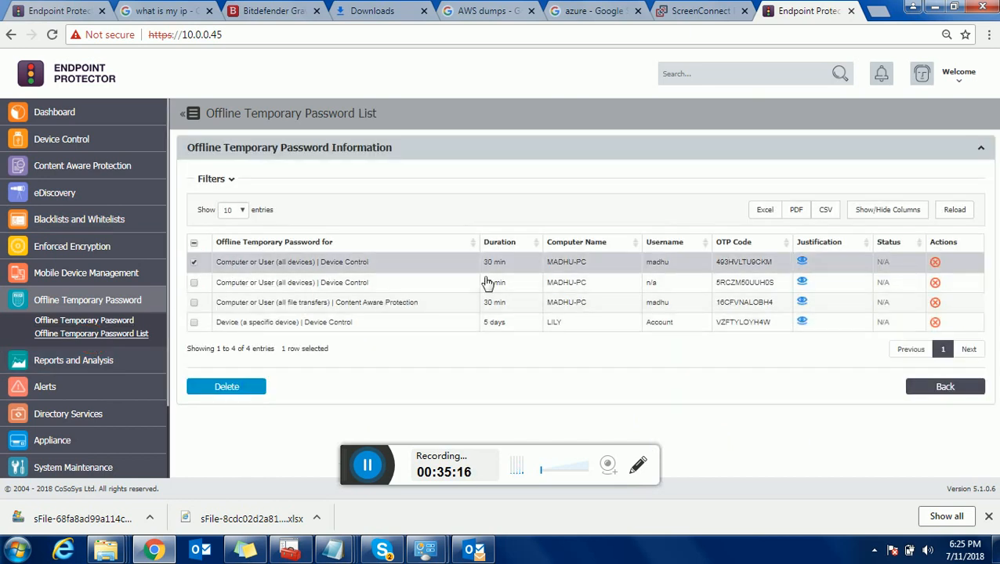
- Delete the first all-devices, 30 min entry from the Offline Temporary Password List, and update the policies on the Endpoint Protector client
{"action": "left_click", "coordinate": [934, 265]}
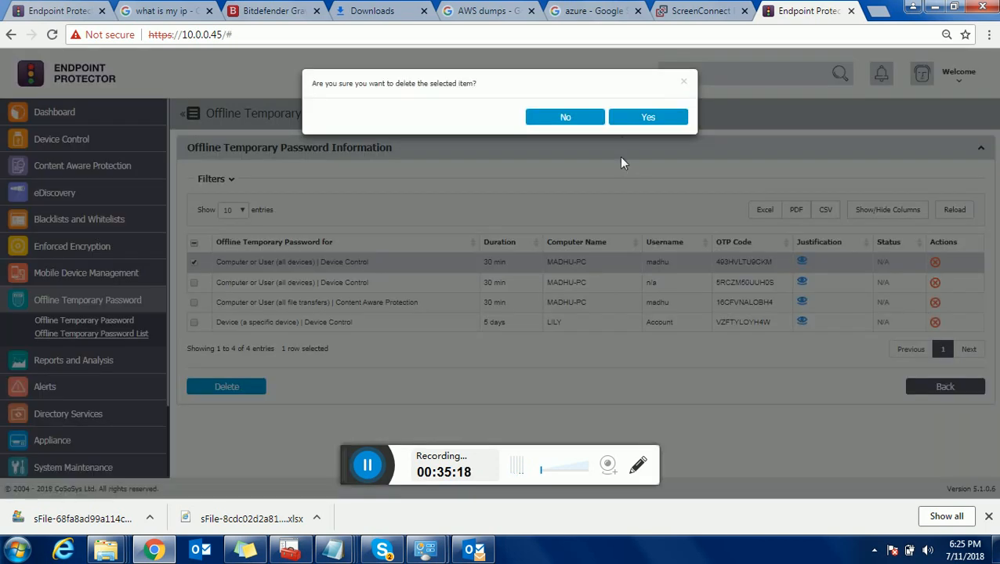
{"action": "left_click", "coordinate": [628, 118]}
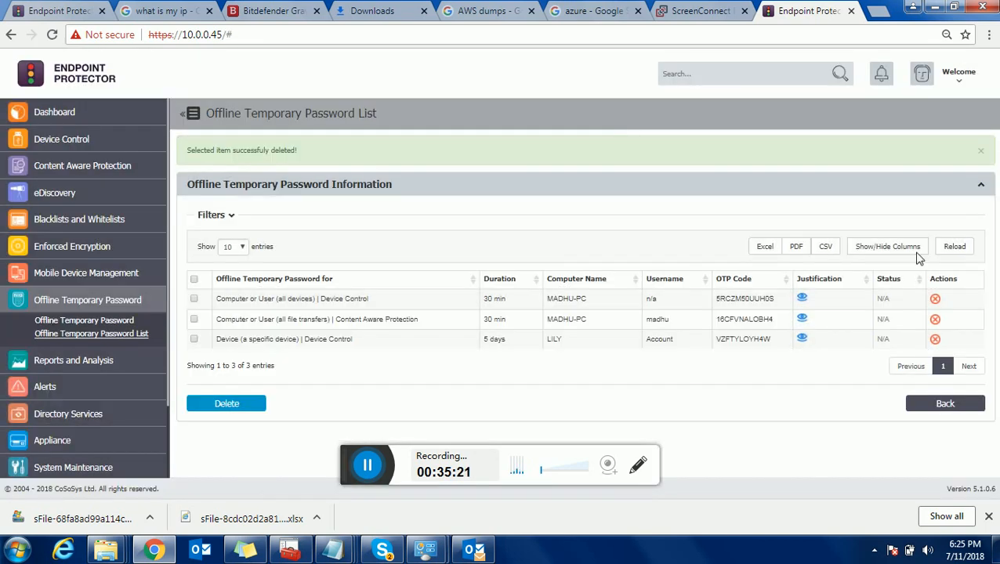
{"action": "left_click", "coordinate": [875, 549]}
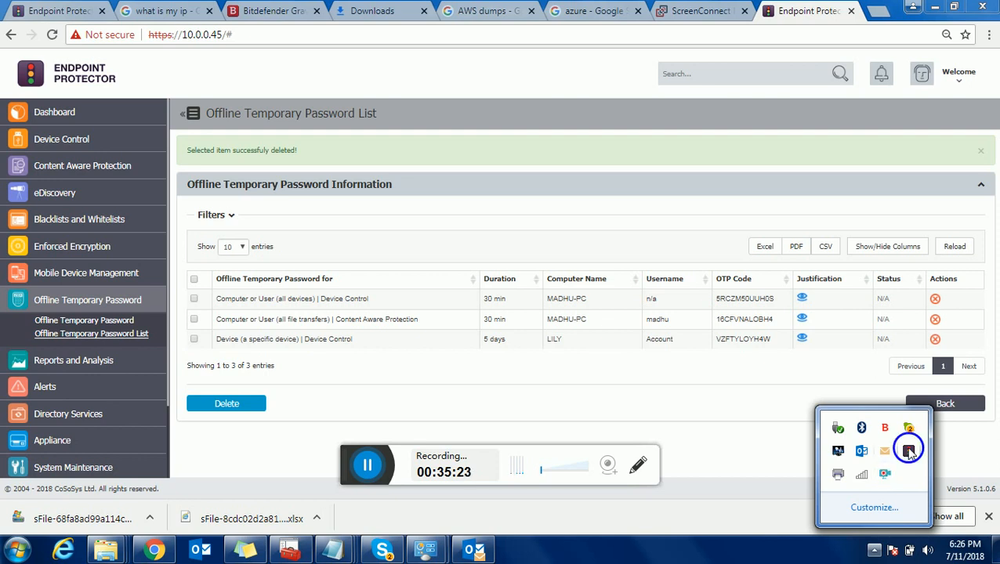
{"action": "right_click", "coordinate": [907, 448]}
{"action": "left_click", "coordinate": [913, 486]}
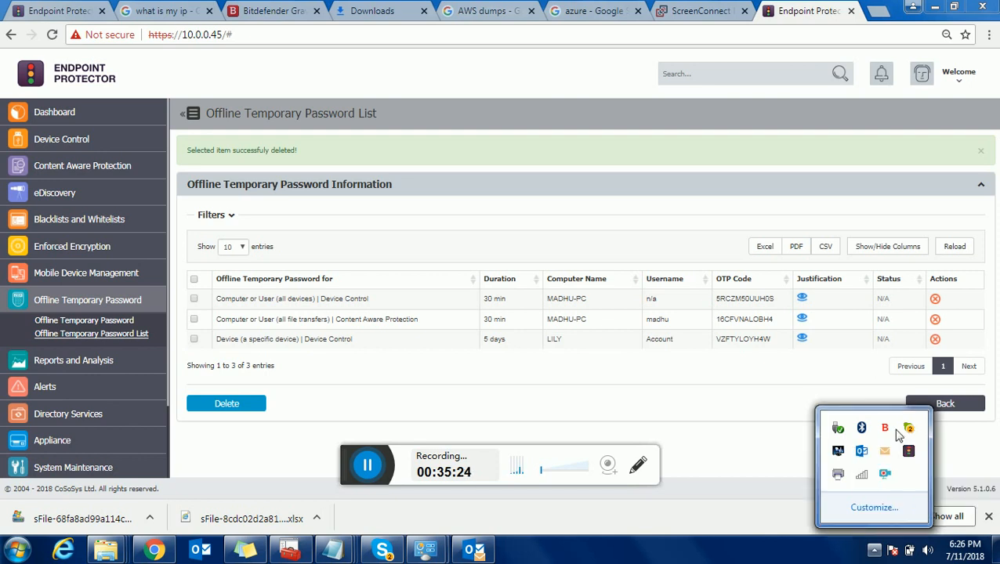
{"action": "left_click", "coordinate": [584, 417]}
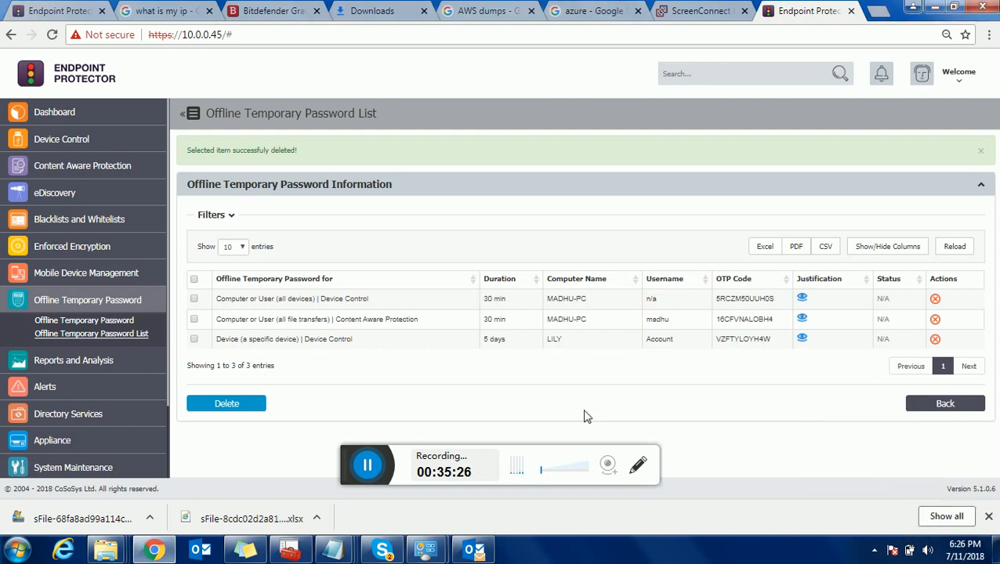
- Open the Endpoint Protector client, check the HP / V150W device in its device list, and return to the console
{"action": "left_click", "coordinate": [875, 549]}
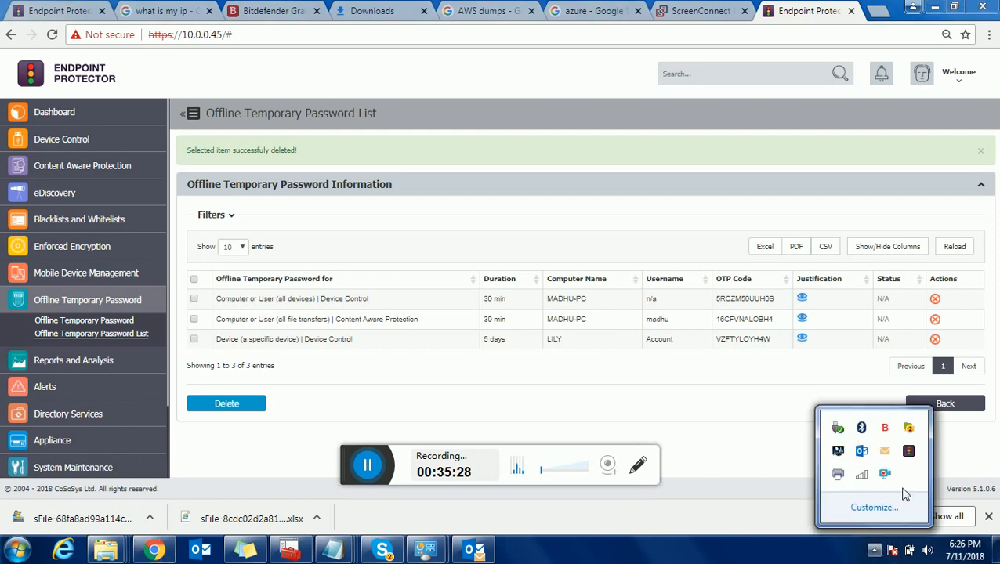
{"action": "right_click", "coordinate": [909, 453]}
{"action": "right_click", "coordinate": [909, 454]}
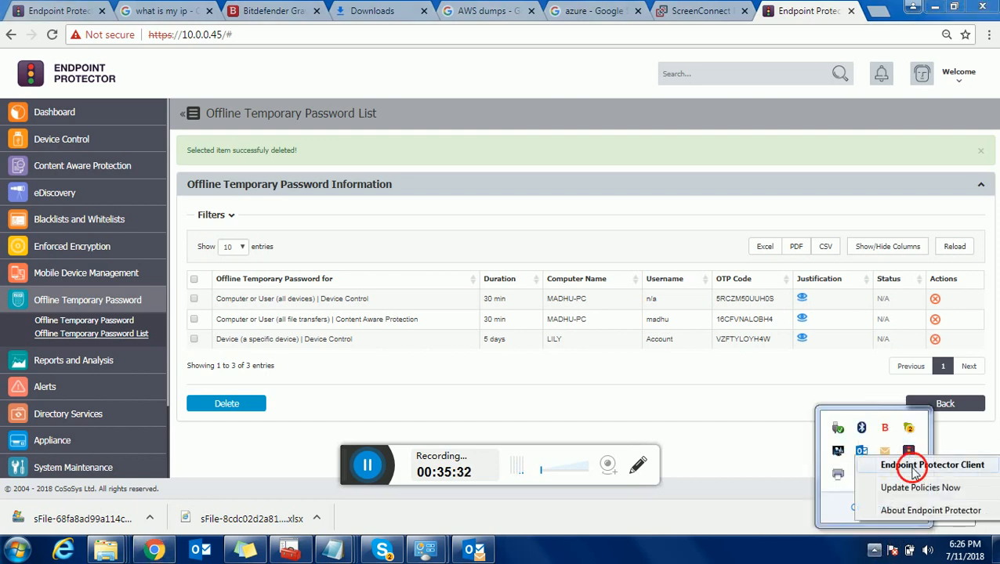
{"action": "left_click", "coordinate": [875, 401]}
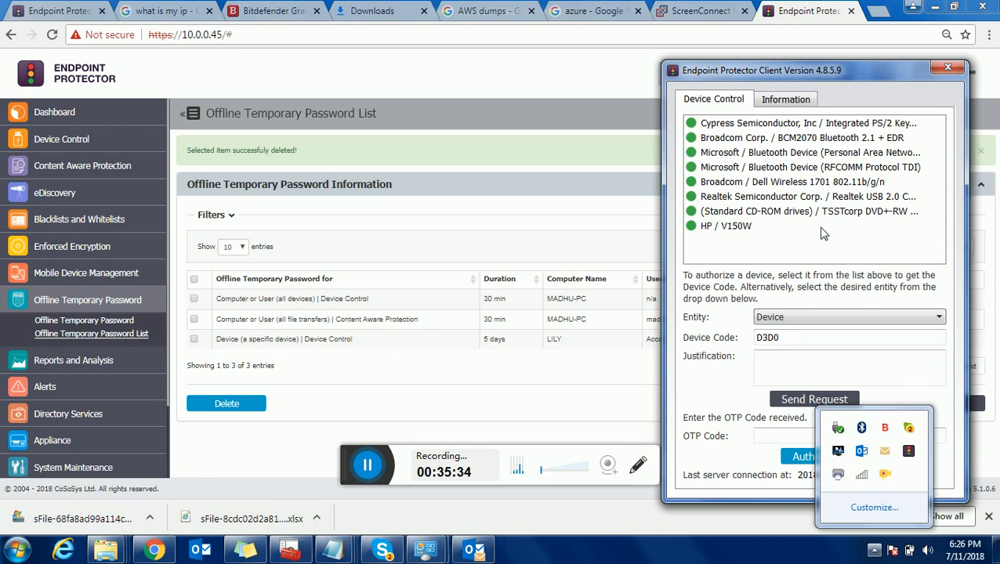
{"action": "mouse_move", "coordinate": [823, 232]}
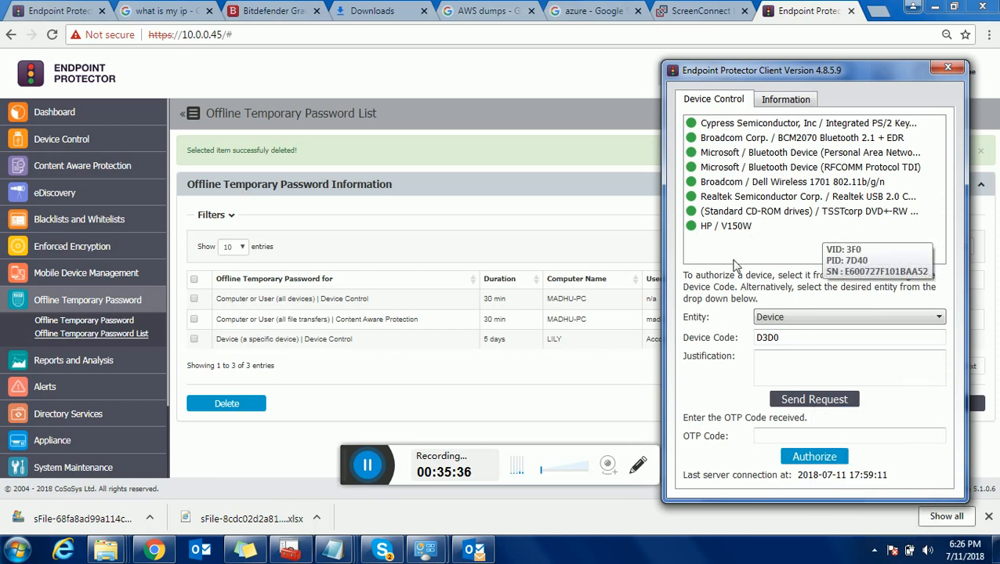
{"action": "left_click", "coordinate": [573, 397]}
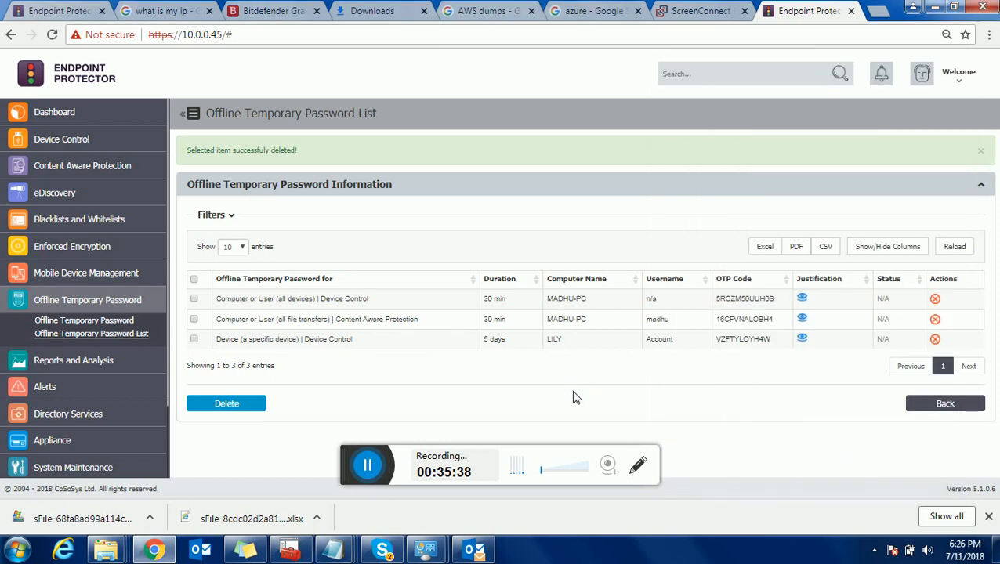
- Open the Logs Report under Reports and Analysis, and review the most recent device and offline temporary password events
{"action": "left_click", "coordinate": [81, 359]}
{"action": "scroll", "coordinate": [85, 348], "scroll_direction": "down", "scroll_amount": 3}
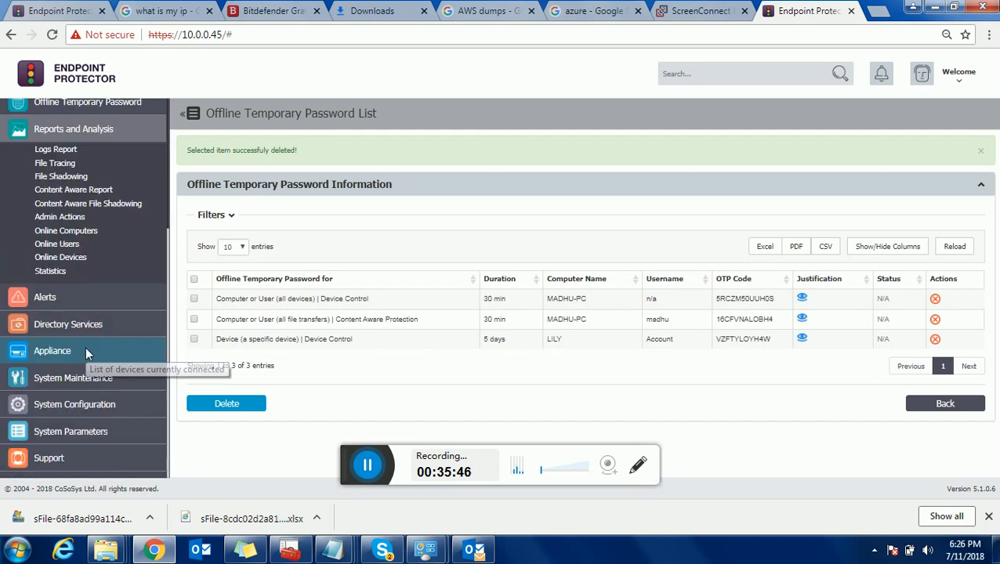
{"action": "left_click", "coordinate": [55, 149]}
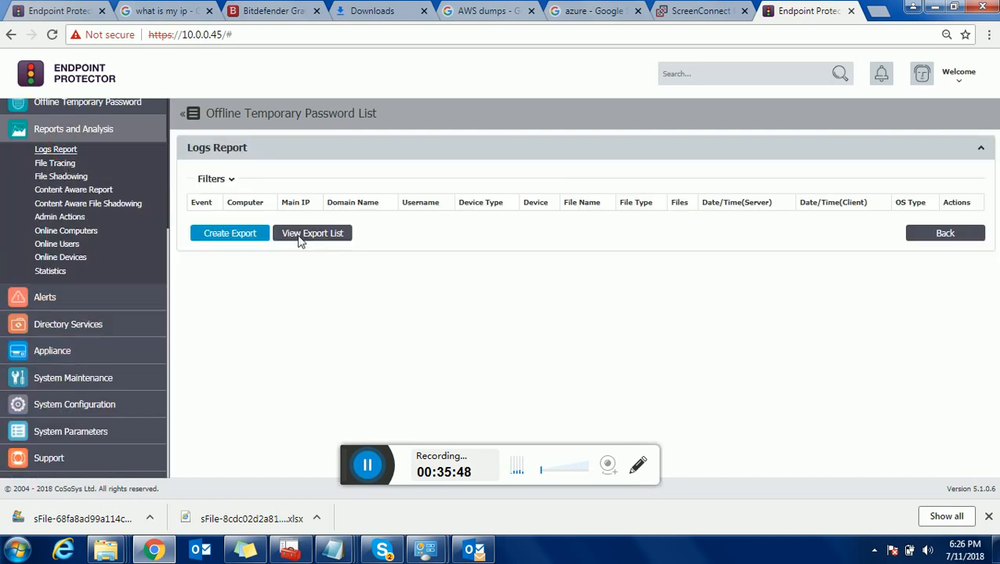
{"action": "scroll", "coordinate": [328, 247], "scroll_direction": "down", "scroll_amount": 1}
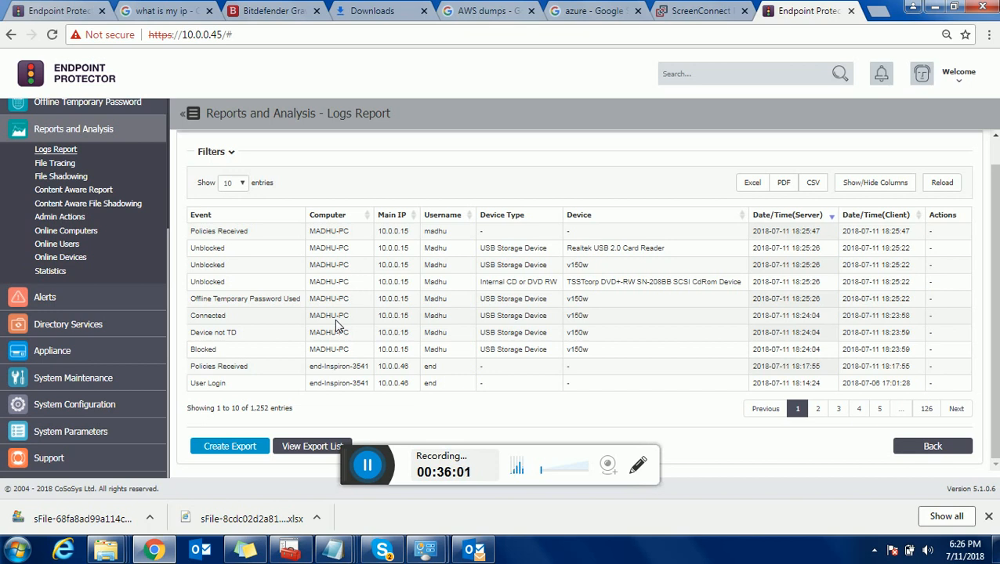
- Examine the network-share file copies in the File Tracing report, and view the File Shadowing report
{"action": "left_click", "coordinate": [56, 166]}
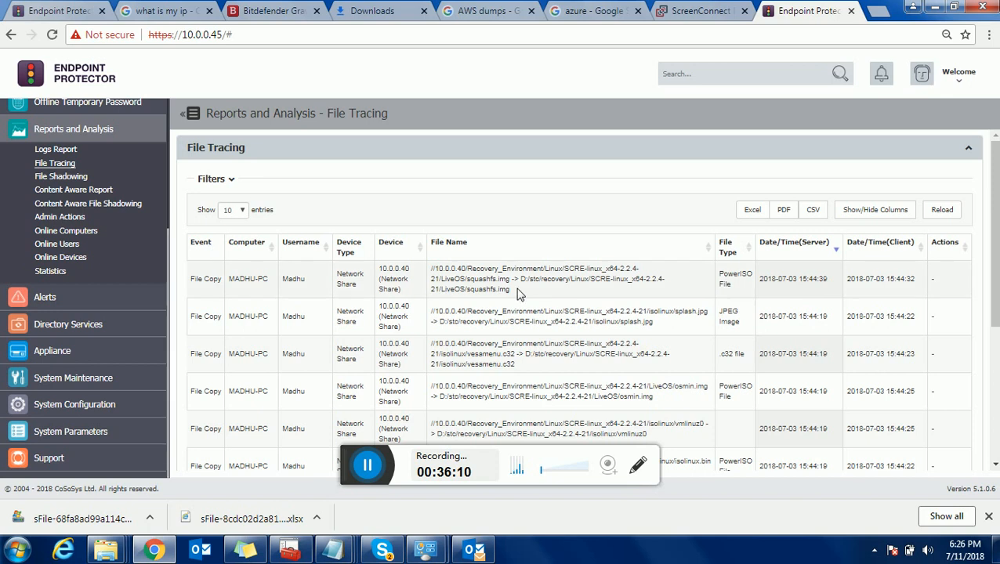
{"action": "scroll", "coordinate": [516, 293], "scroll_direction": "down", "scroll_amount": 1}
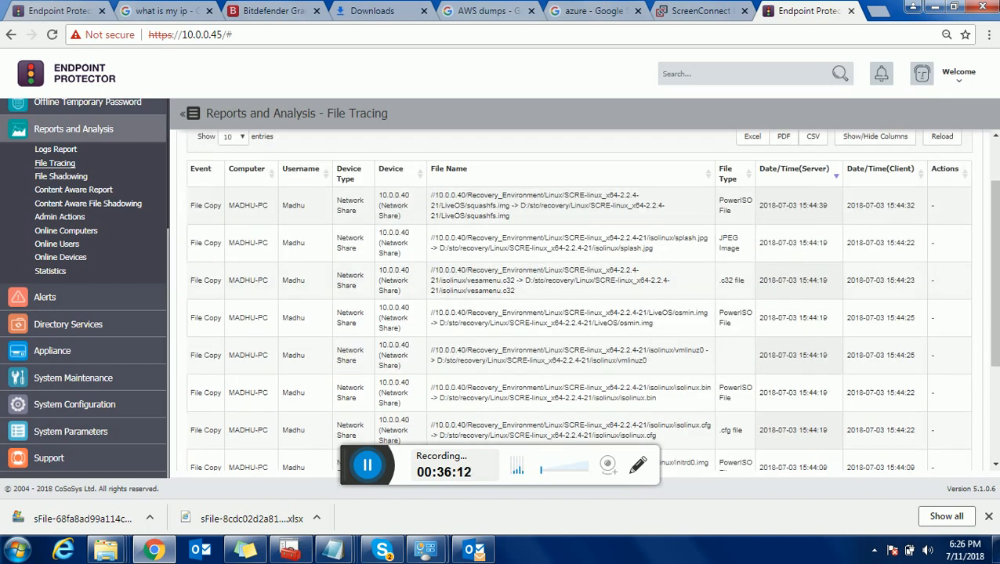
{"action": "triple_click", "coordinate": [527, 205]}
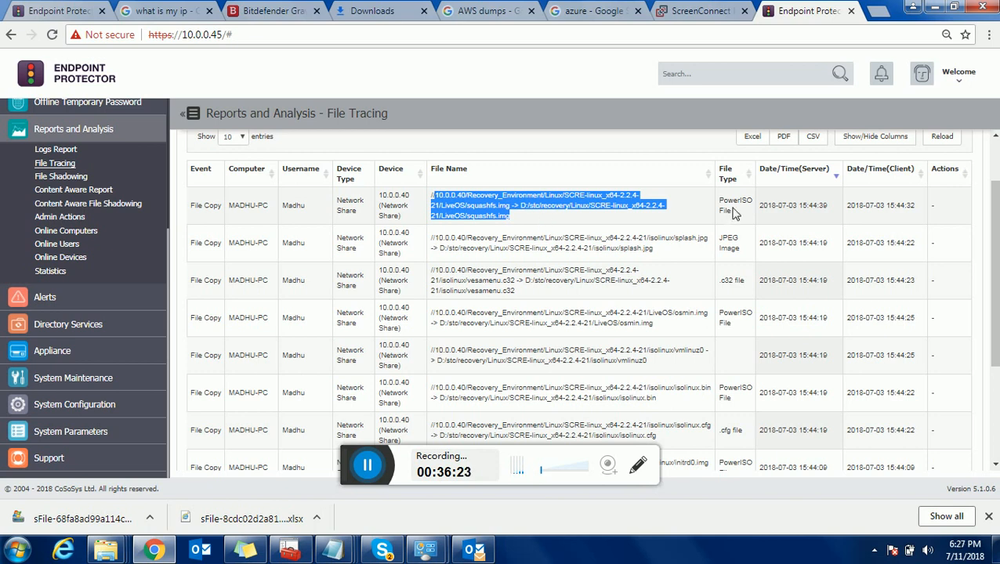
{"action": "left_click", "coordinate": [938, 210]}
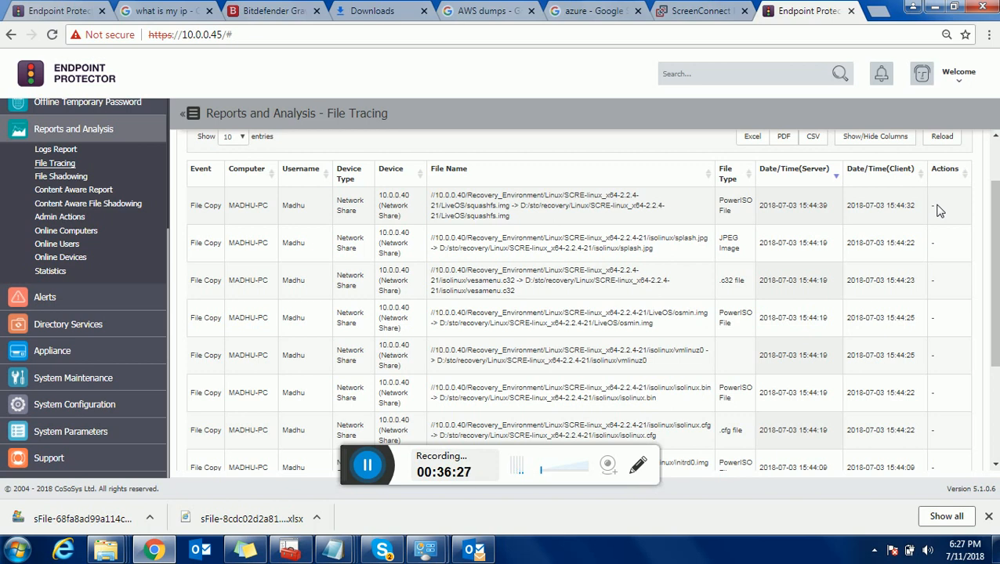
{"action": "scroll", "coordinate": [447, 300], "scroll_direction": "down", "scroll_amount": 1}
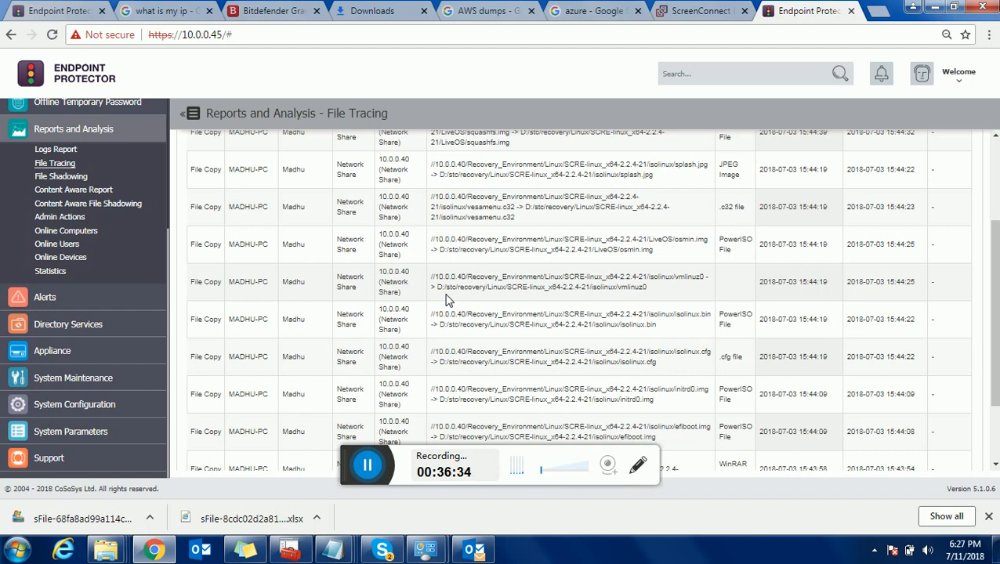
{"action": "left_click", "coordinate": [80, 177]}
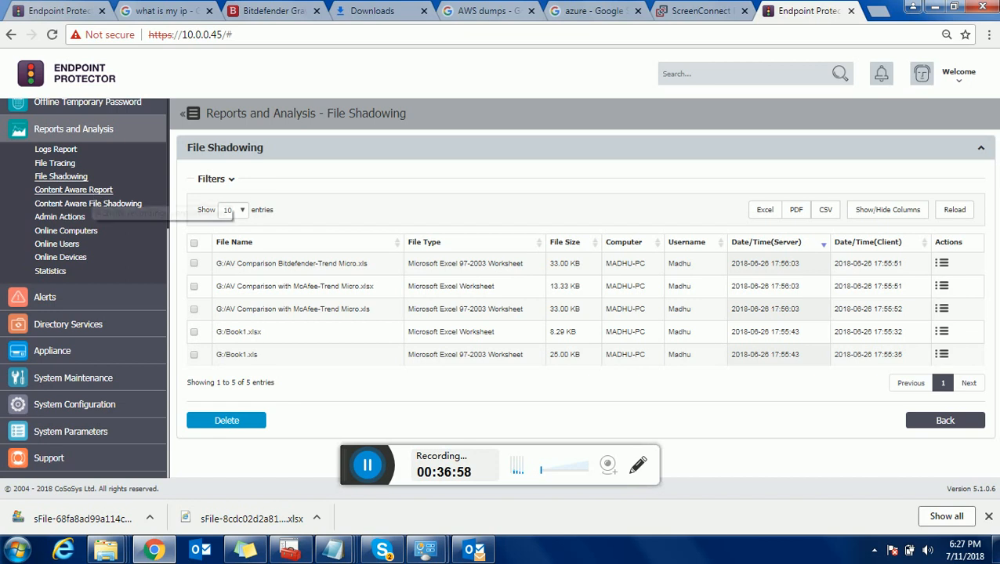
- Open the Content Aware Report, and download the shadowed file of the first blocked Outlook e-mail entry
{"action": "left_click", "coordinate": [84, 193]}
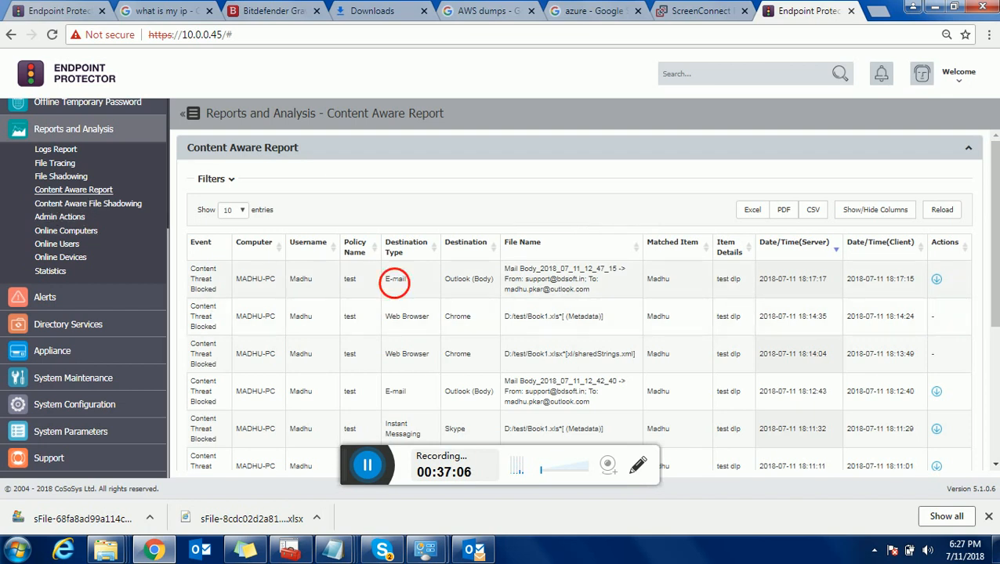
{"action": "left_click_drag", "start_coordinate": [390, 281], "coordinate": [584, 290]}
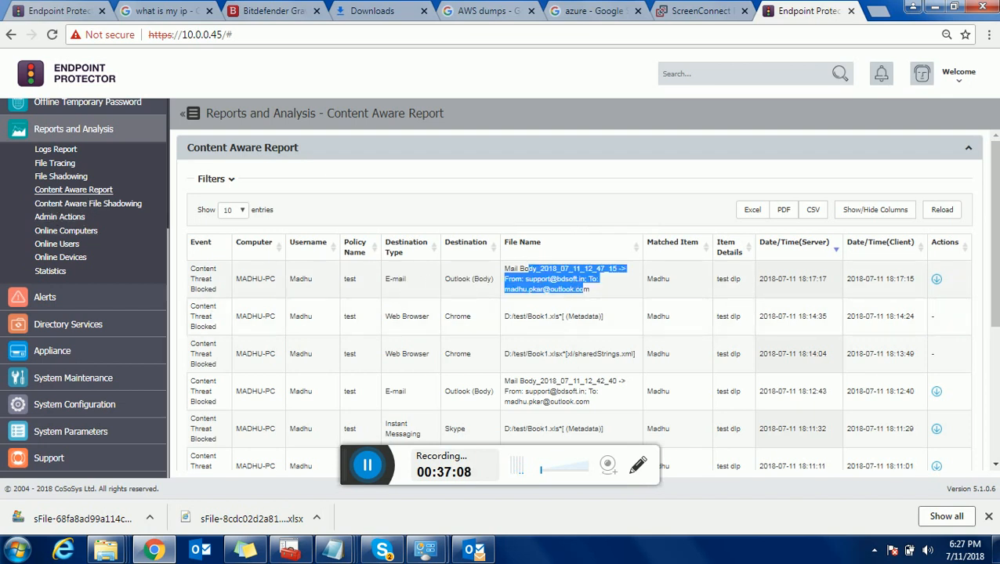
{"action": "left_click", "coordinate": [885, 280]}
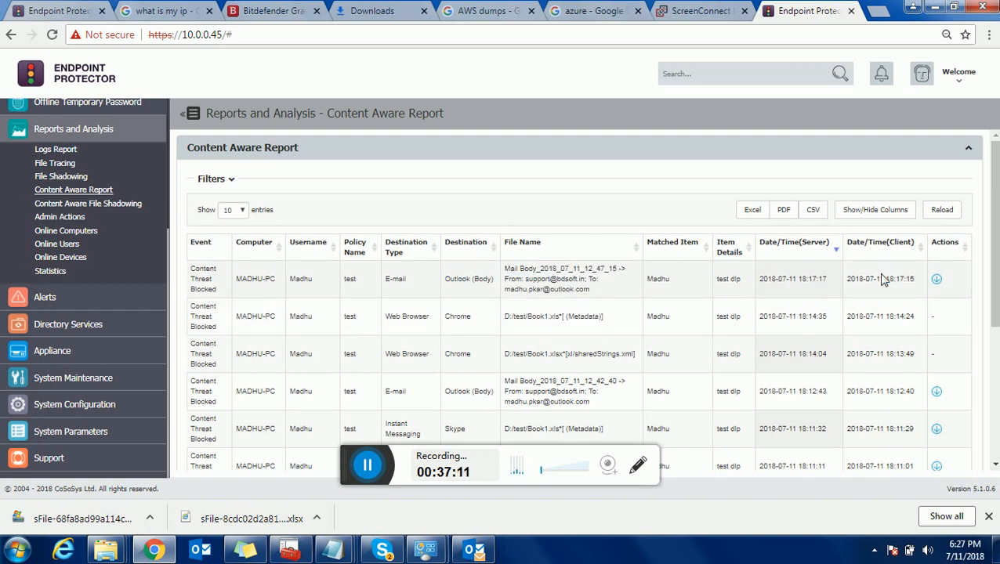
{"action": "left_click", "coordinate": [937, 280]}
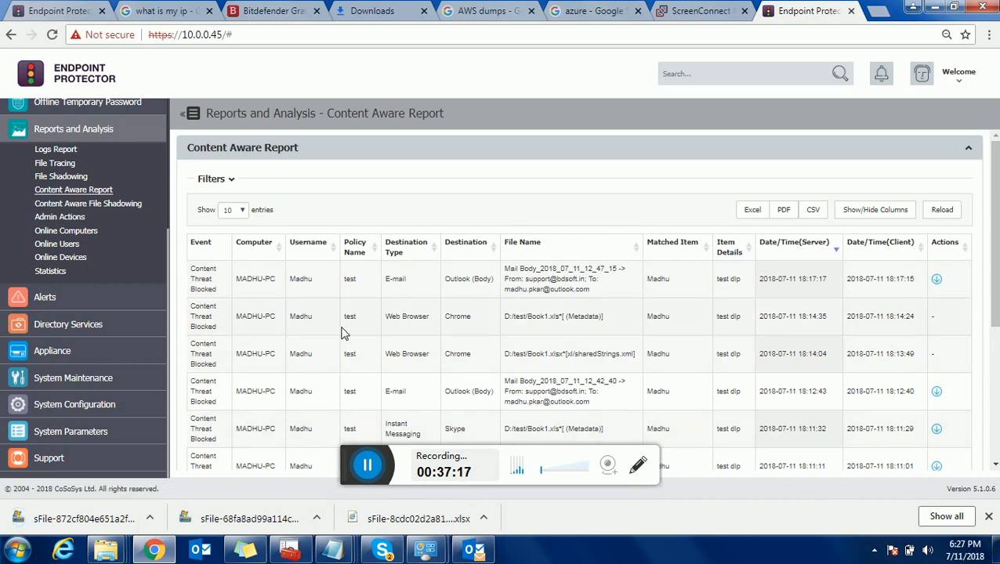
- Examine the file name, destination type and destination of the blocked Chrome upload of Book1.xls in the Content Aware Report
{"action": "scroll", "coordinate": [341, 334], "scroll_direction": "down", "scroll_amount": 1}
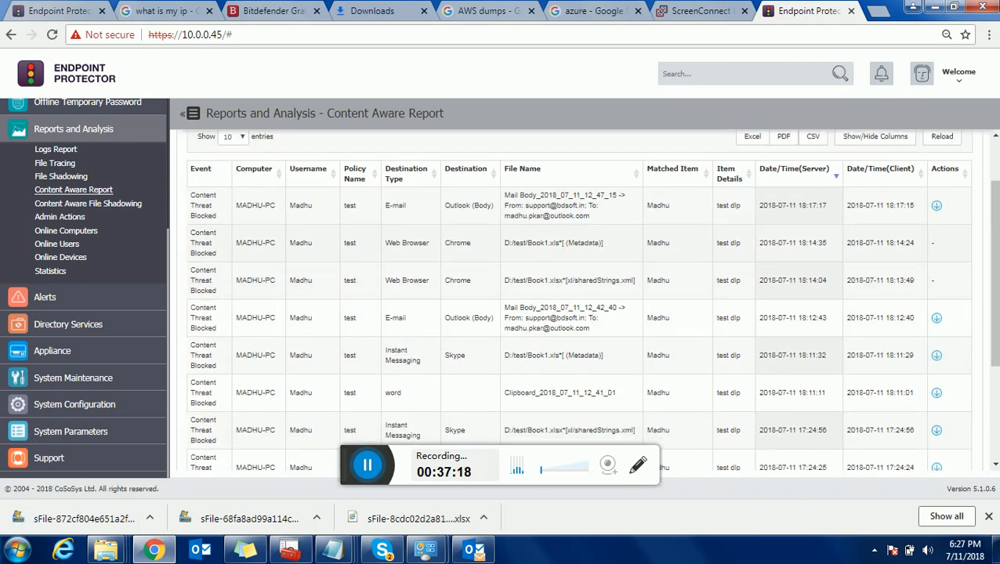
{"action": "mouse_move", "coordinate": [532, 243]}
{"action": "left_mouse_down"}
{"action": "mouse_move", "coordinate": [604, 243]}
{"action": "mouse_move", "coordinate": [548, 243]}
{"action": "left_mouse_up"}
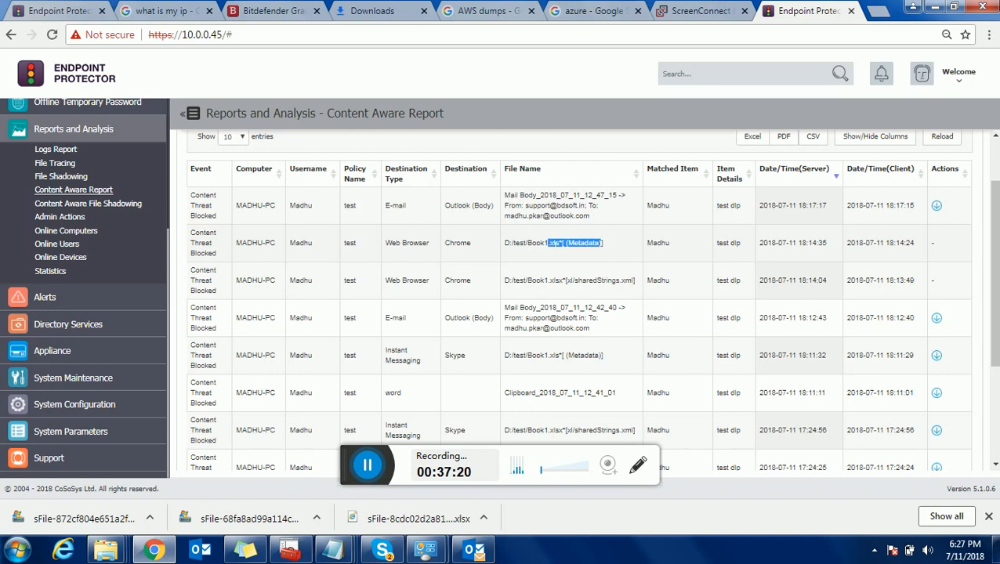
{"action": "triple_click", "coordinate": [418, 257]}
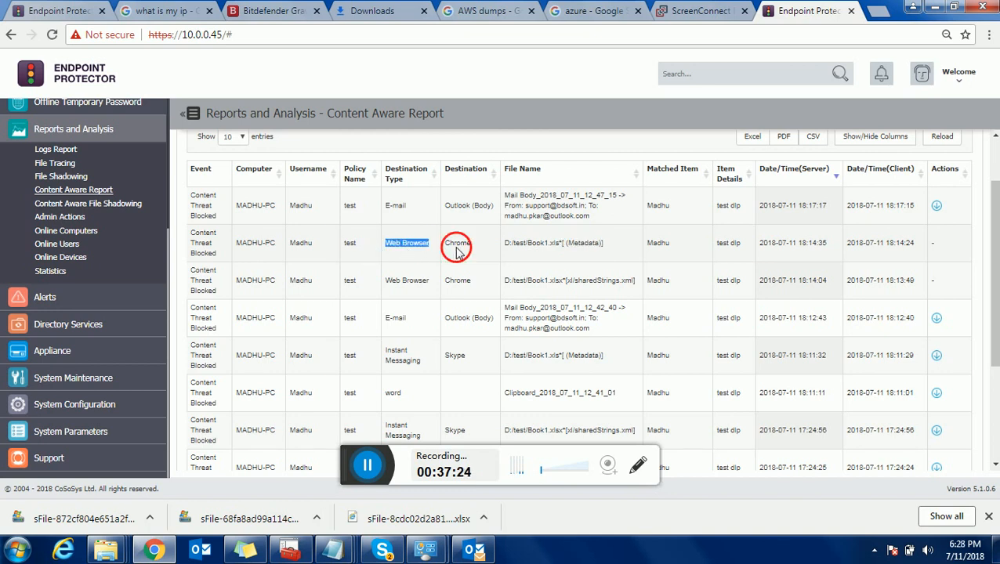
{"action": "left_click_drag", "start_coordinate": [458, 249], "coordinate": [481, 252]}
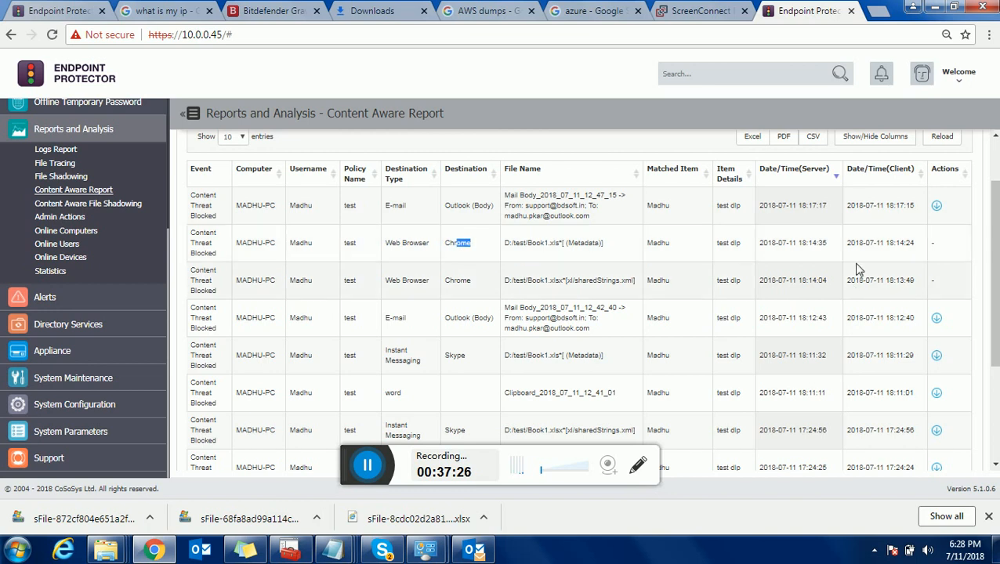
- Create an export of the Content Aware Report
{"action": "scroll", "coordinate": [856, 271], "scroll_direction": "down", "scroll_amount": 3}
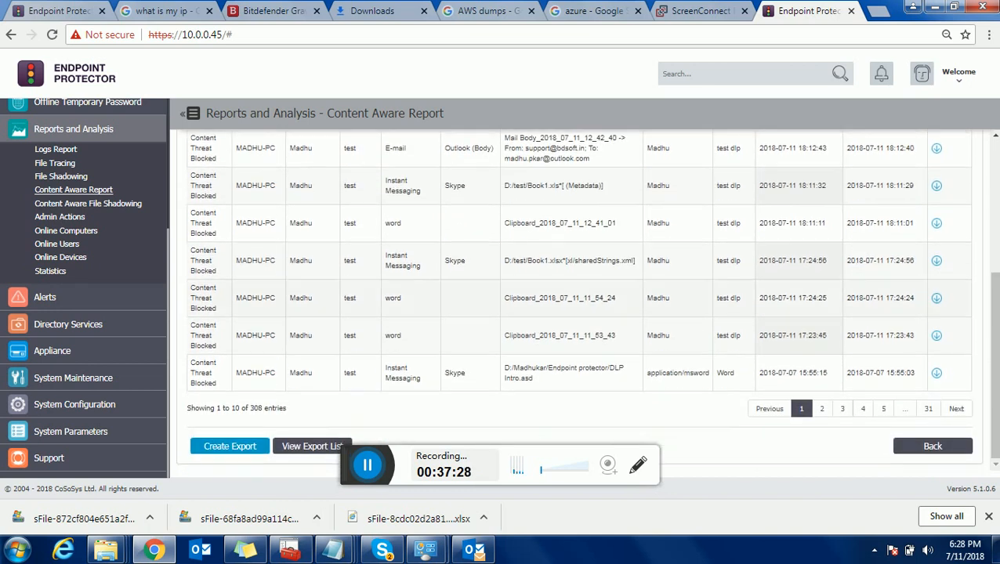
{"action": "left_click", "coordinate": [231, 447]}
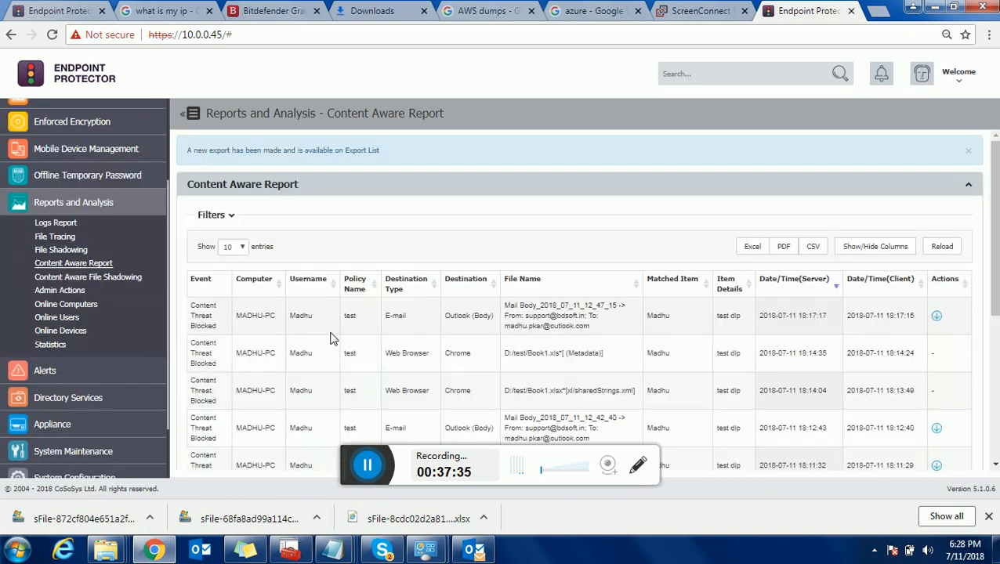
{"action": "scroll", "coordinate": [330, 339], "scroll_direction": "down", "scroll_amount": 3}
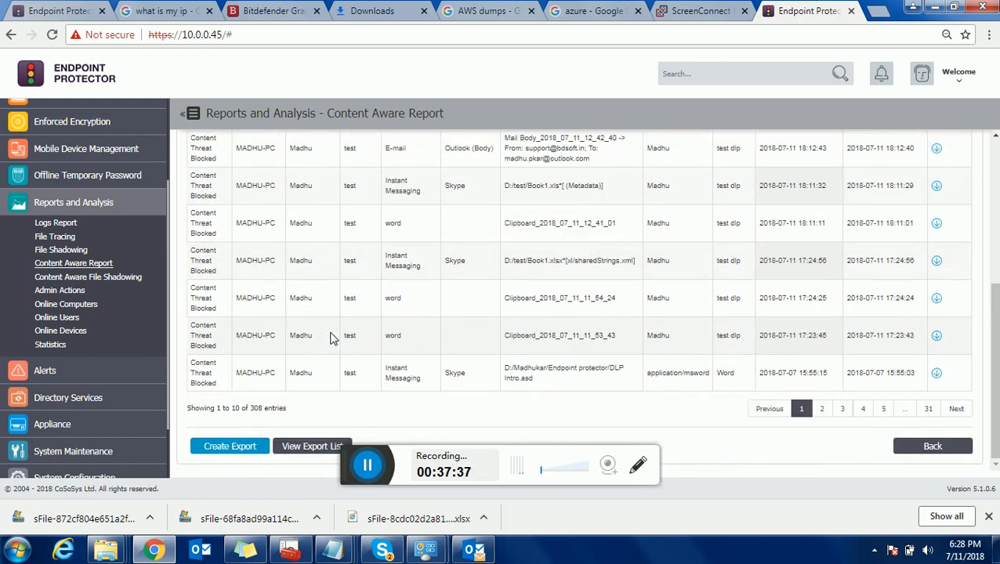
- Open Content Aware File Shadowing, and review the shadowed mail bodies, clipboard captures and files
{"action": "left_click", "coordinate": [99, 279]}
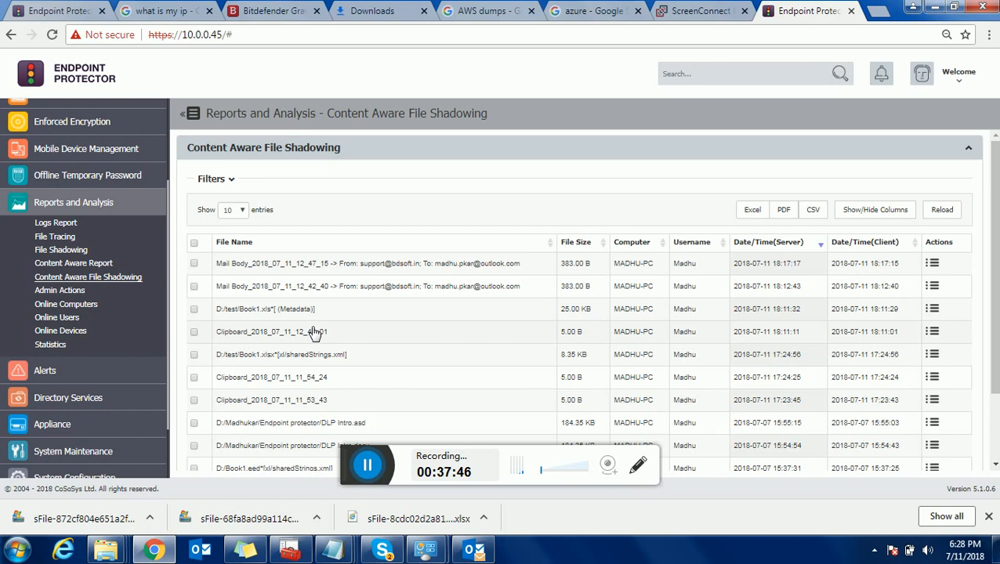
{"action": "scroll", "coordinate": [314, 333], "scroll_direction": "down", "scroll_amount": 3}
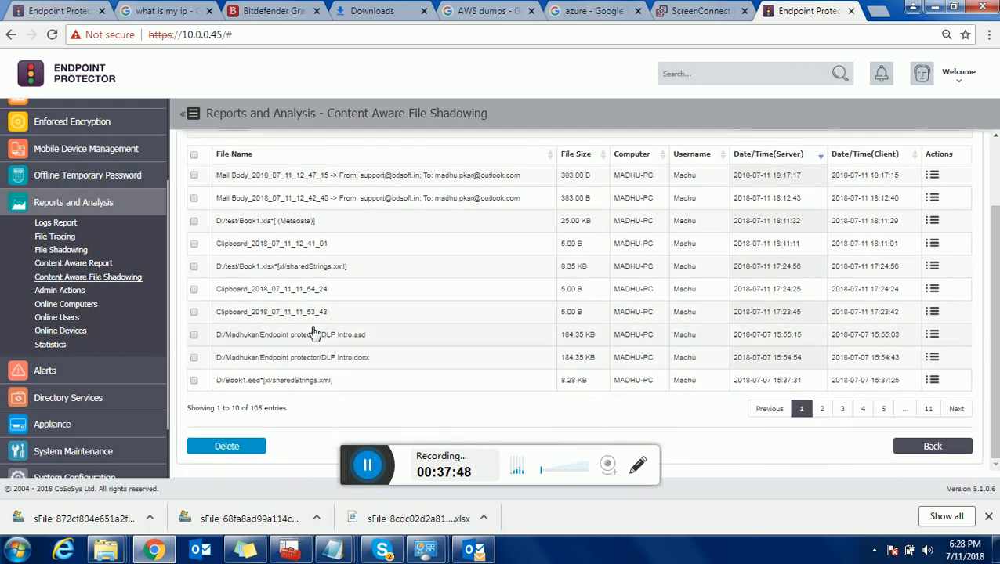
{"action": "scroll", "coordinate": [500, 330], "scroll_direction": "up", "scroll_amount": 2}
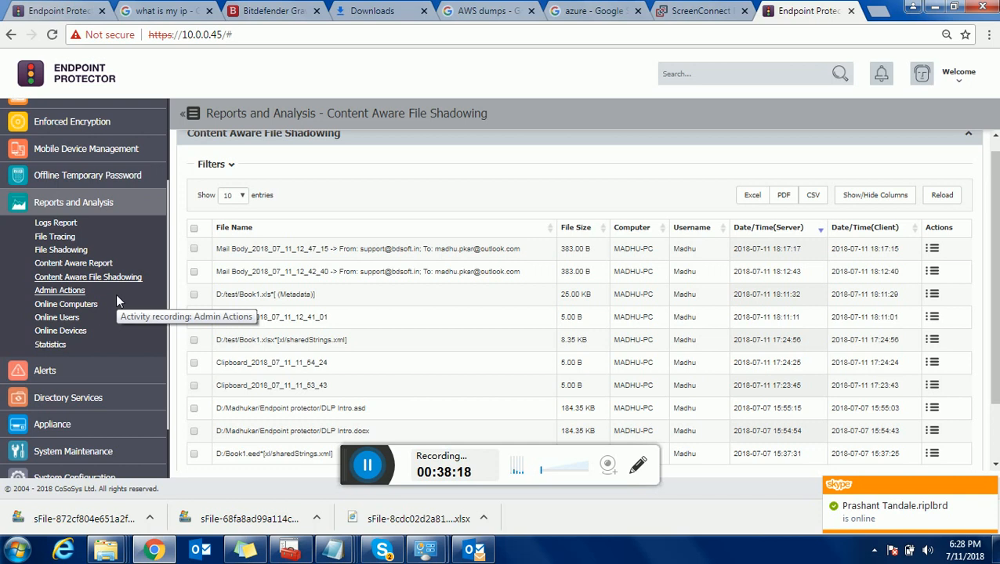
- Open the Support section to view the available manuals and contact options
{"action": "scroll", "coordinate": [117, 321], "scroll_direction": "down", "scroll_amount": 1}
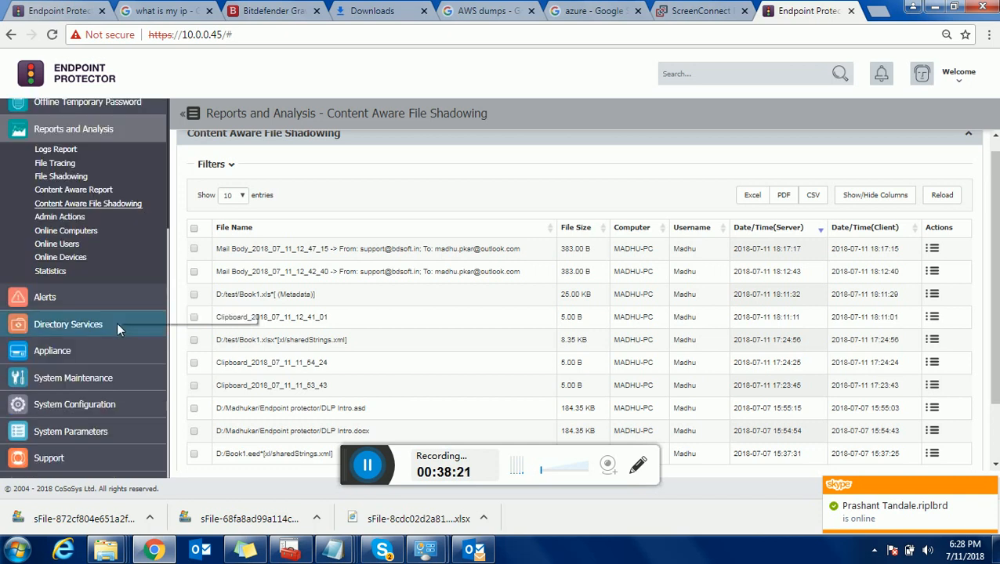
{"action": "left_click", "coordinate": [79, 448]}
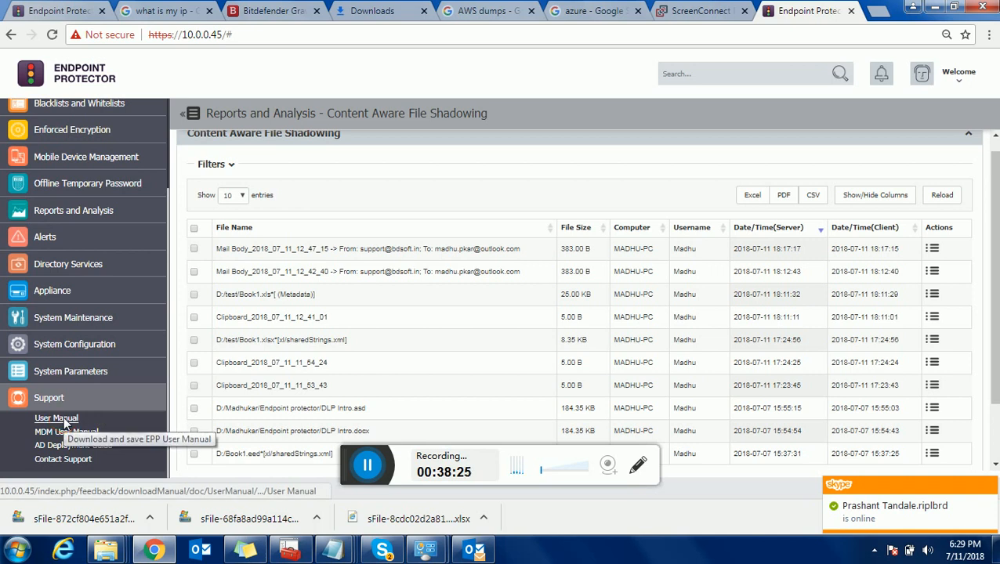
- Open the Endpoint Protector user manual, UserManual.pdf, and return to the Endpoint Protector console
{"action": "left_click", "coordinate": [66, 423]}
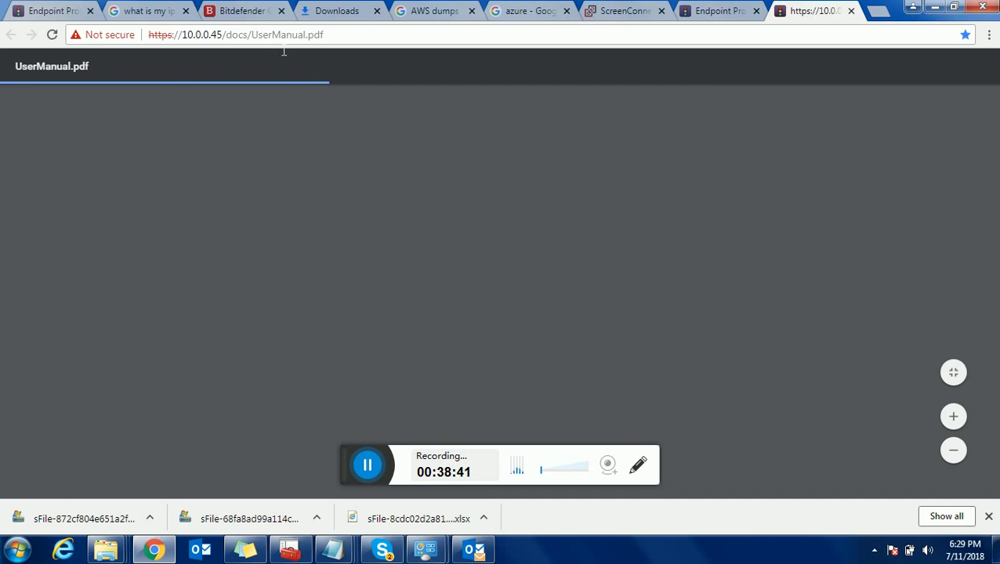
{"action": "left_click_drag", "start_coordinate": [193, 35], "coordinate": [263, 34]}
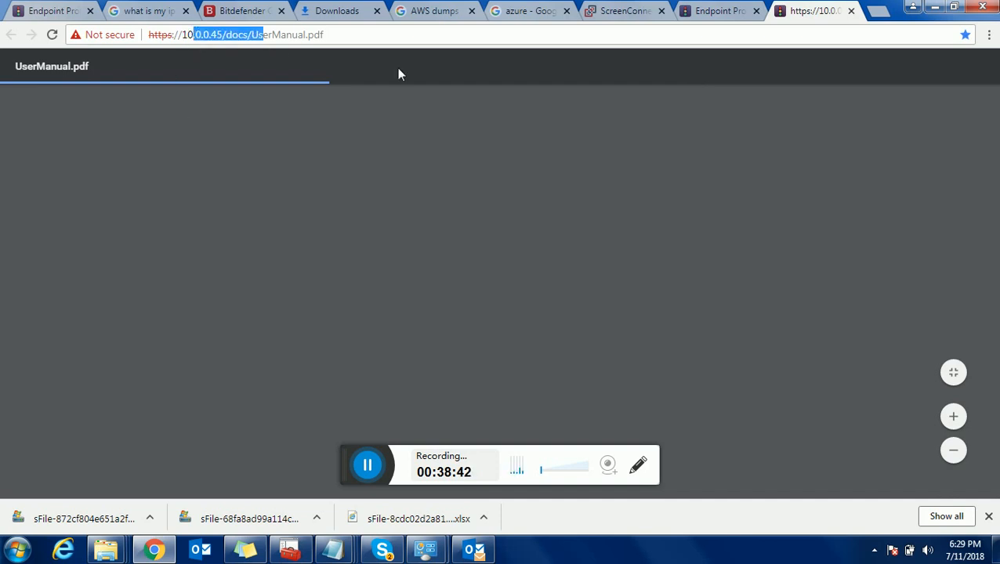
{"action": "left_click", "coordinate": [725, 10]}
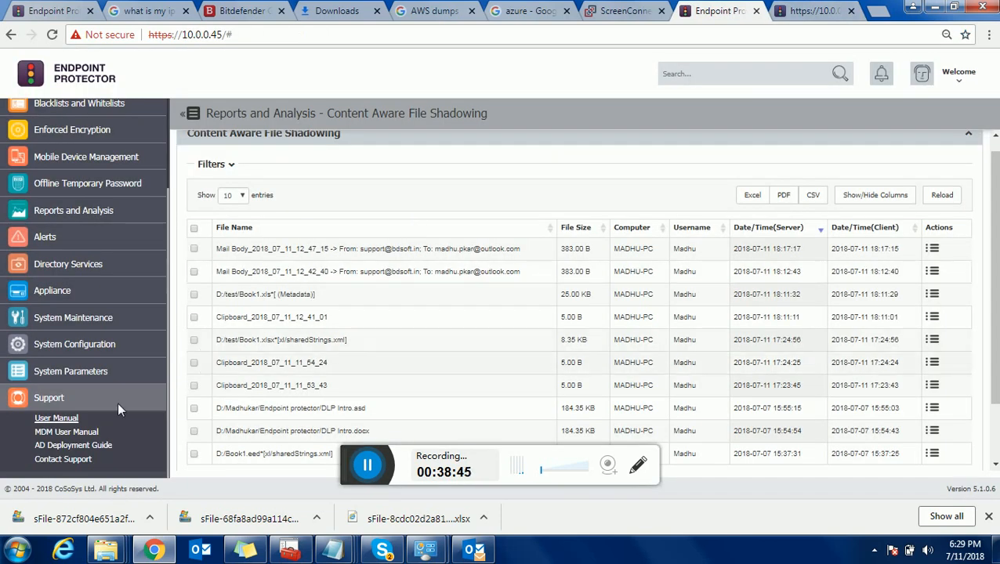
- Open System Licensing in the system configuration, and examine the status, end date and total, used and online licenses of each feature
{"action": "left_click", "coordinate": [106, 372]}
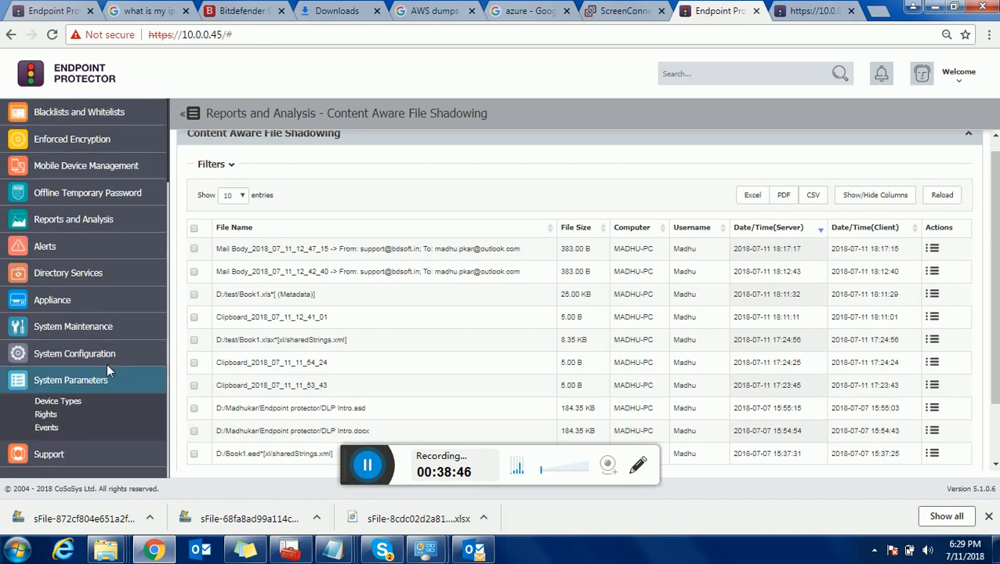
{"action": "left_click", "coordinate": [100, 358]}
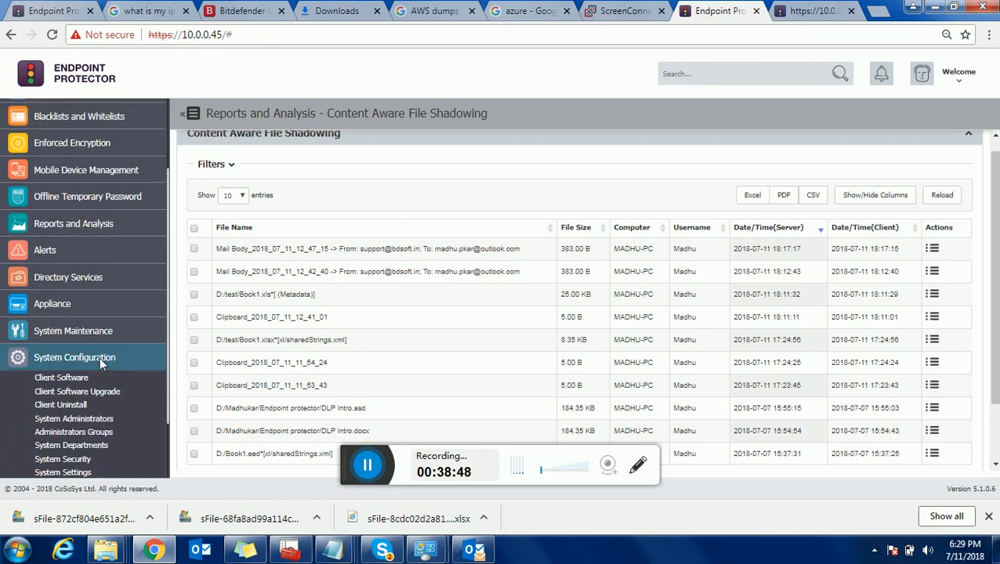
{"action": "left_click", "coordinate": [91, 405]}
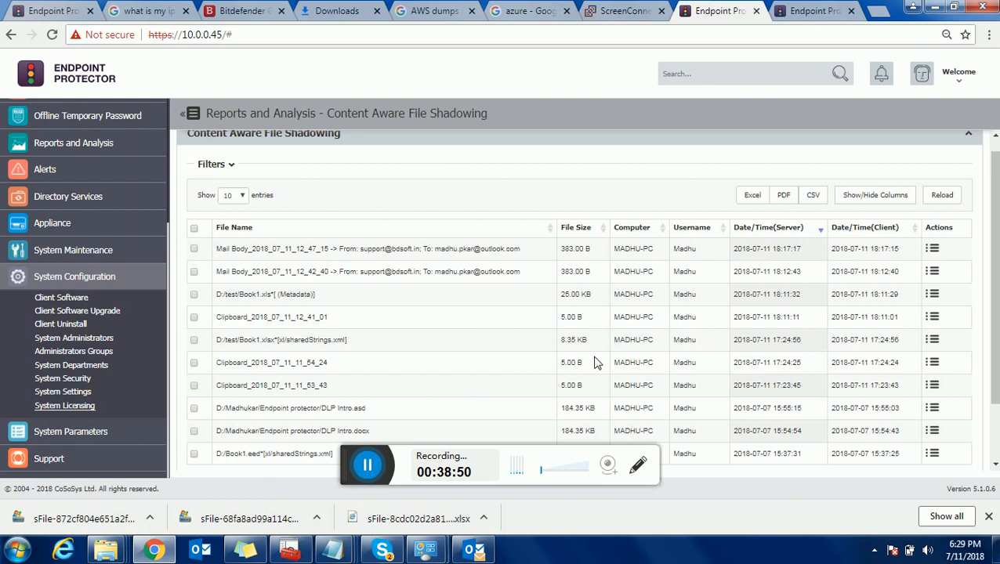
{"action": "scroll", "coordinate": [596, 356], "scroll_direction": "down", "scroll_amount": 2}
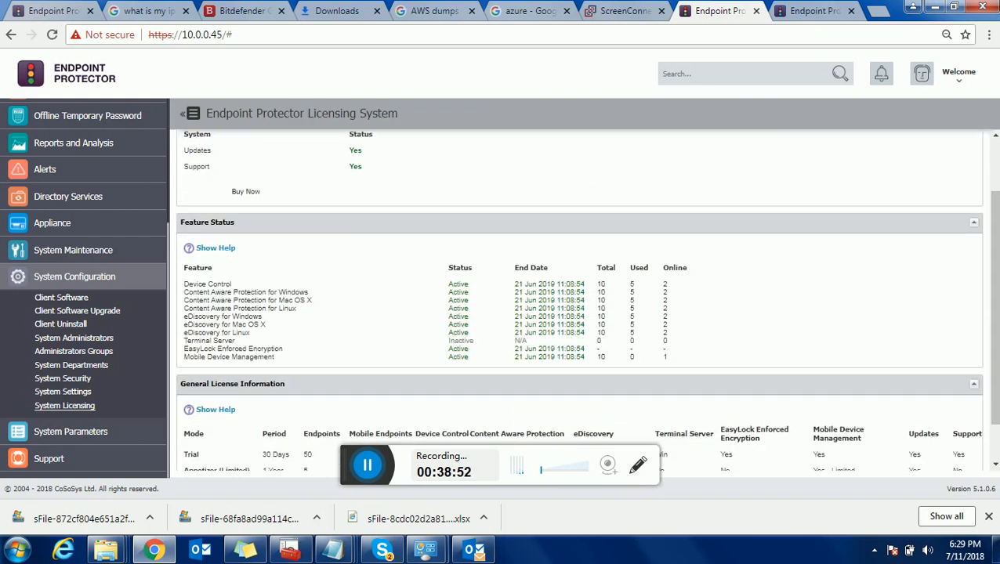
{"action": "left_click_drag", "start_coordinate": [629, 284], "coordinate": [671, 334]}
{"action": "left_click", "coordinate": [627, 293]}
{"action": "left_click", "coordinate": [713, 364]}
{"action": "scroll", "coordinate": [712, 364], "scroll_direction": "down", "scroll_amount": 1}
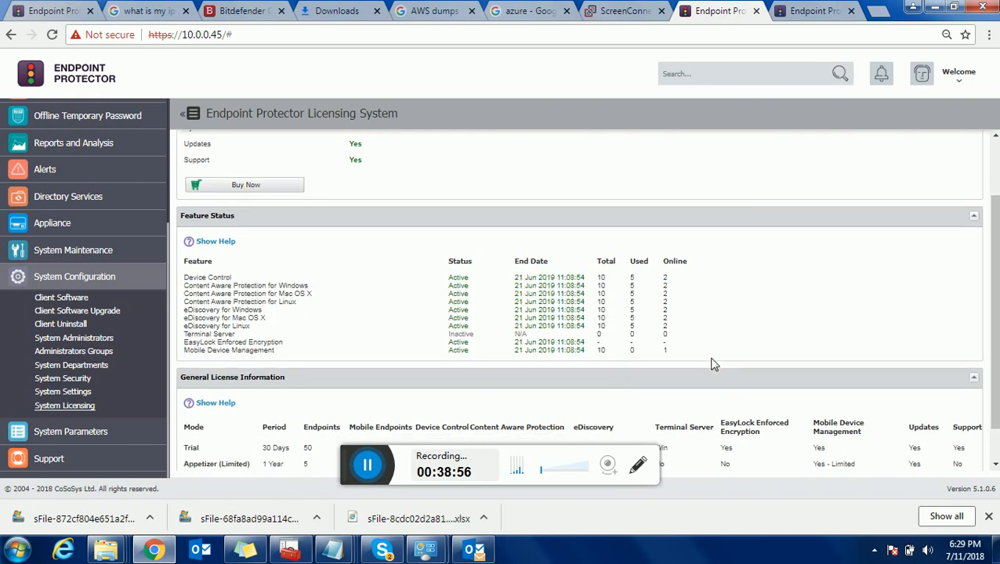
- Open the Client Software page to review the supported Windows, Mac and Linux versions and the client installation settings
{"action": "left_click", "coordinate": [78, 301]}
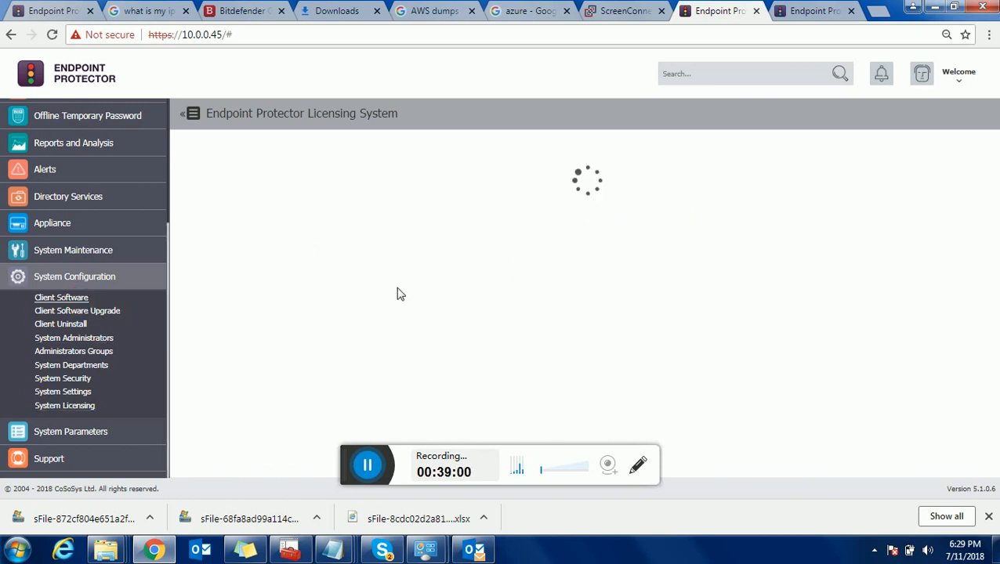
{"action": "scroll", "coordinate": [392, 294], "scroll_direction": "down", "scroll_amount": 2}
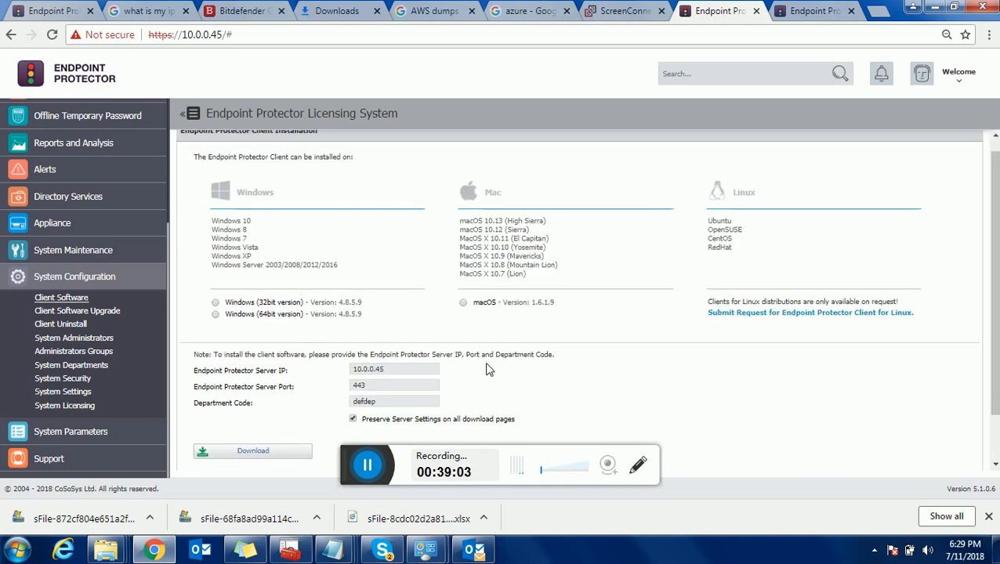
{"action": "scroll", "coordinate": [486, 227], "scroll_direction": "up", "scroll_amount": 2}
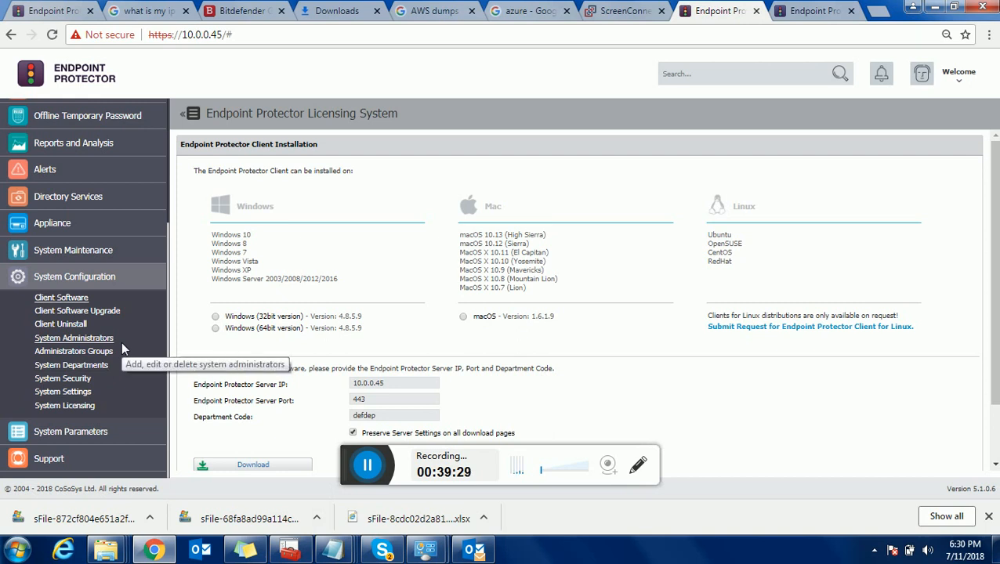
{"action": "scroll", "coordinate": [122, 349], "scroll_direction": "up", "scroll_amount": 5}
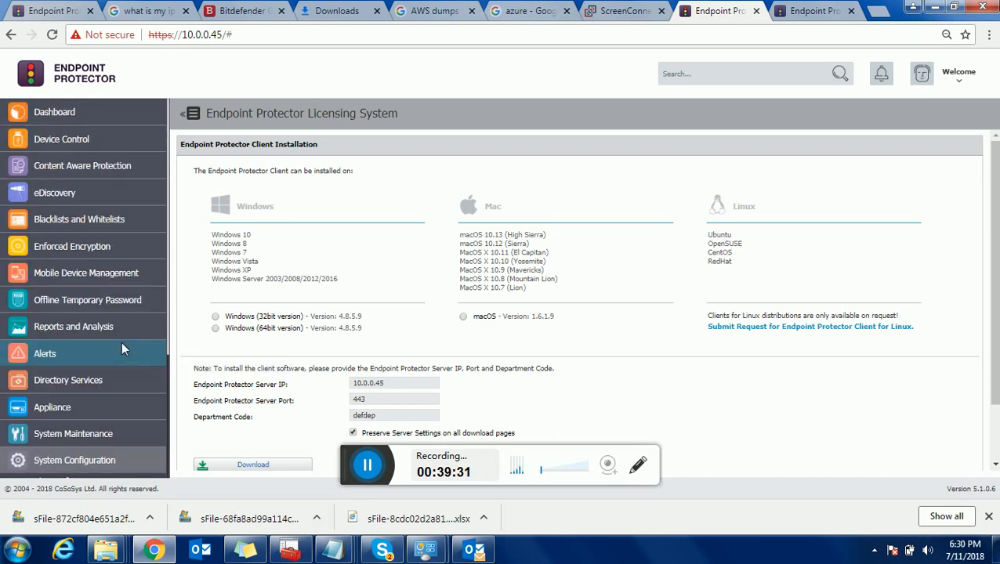
- Close the Endpoint Protector Client window, and minimise the browser, Outlook and folder windows to reveal the desktop
{"action": "left_click", "coordinate": [931, 10]}
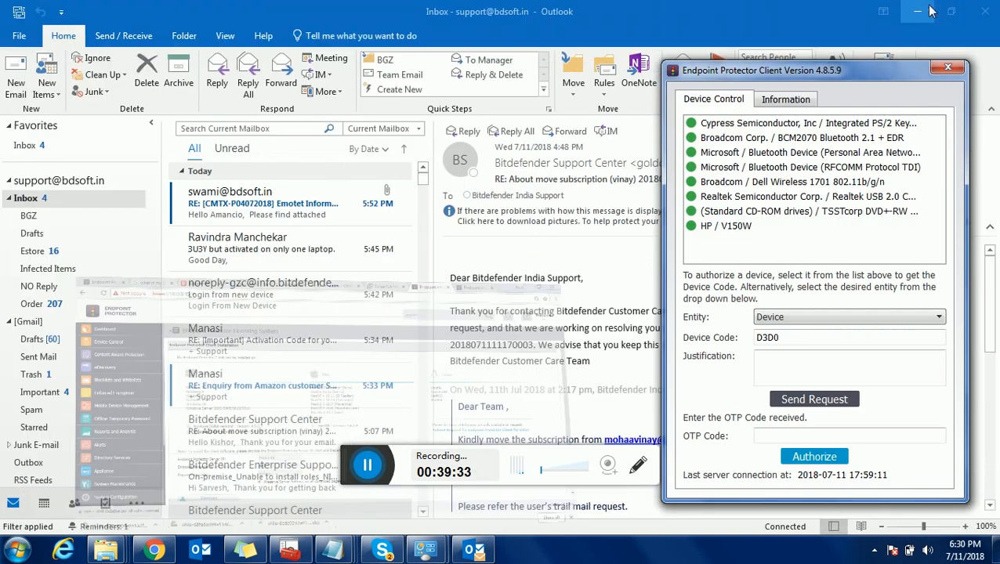
{"action": "left_click", "coordinate": [951, 63]}
{"action": "left_click", "coordinate": [922, 10]}
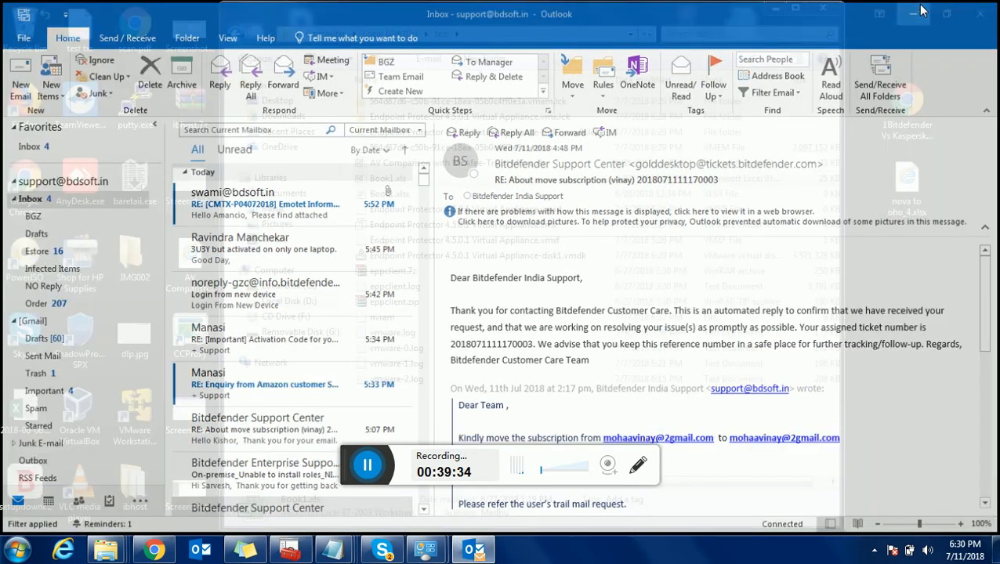
{"action": "left_click", "coordinate": [792, 11]}
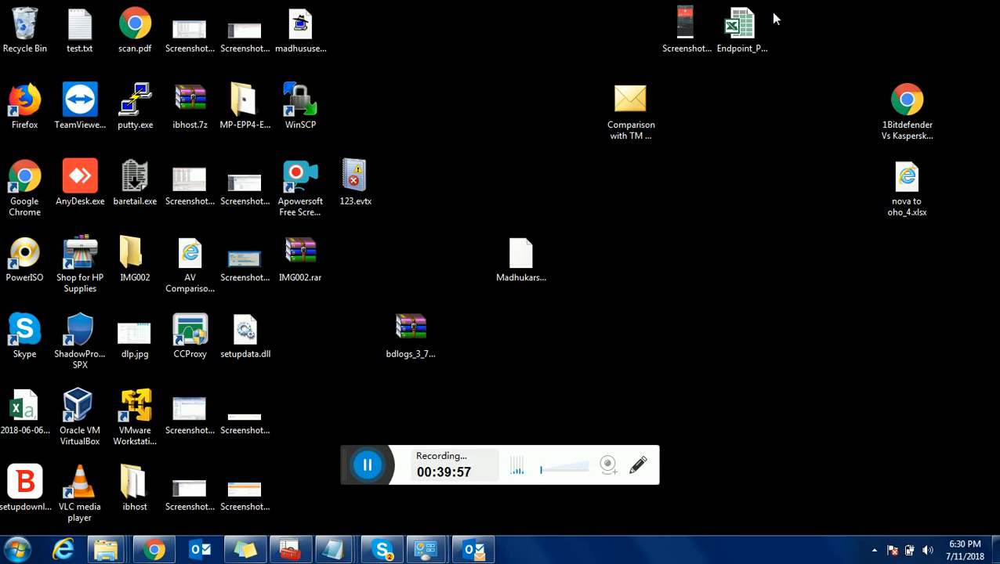
- Connect to the remote Ubuntu computer in AnyDesk by entering its address, and update its Endpoint Protector policies
{"action": "double_click", "coordinate": [80, 185]}
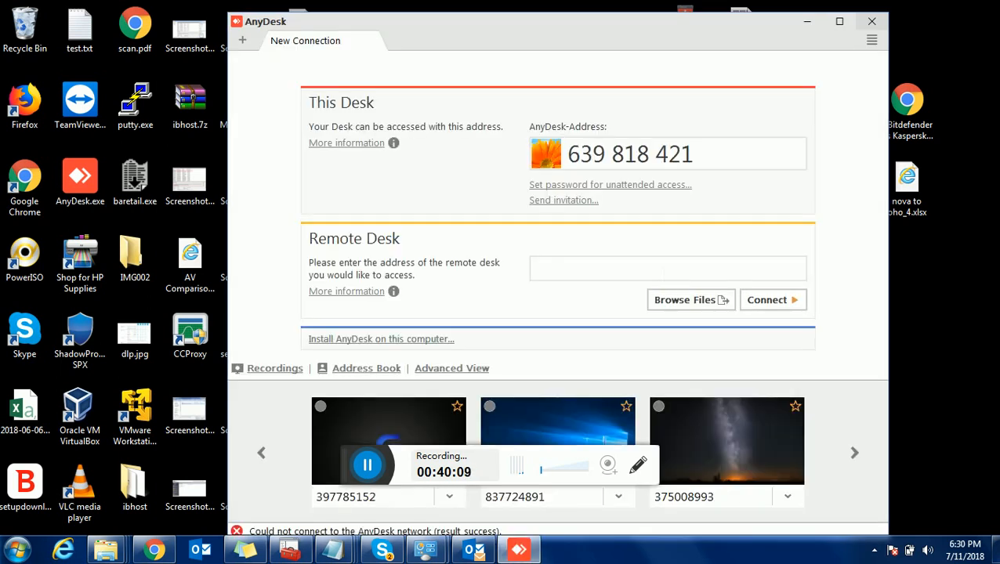
{"action": "type", "text": "14"}
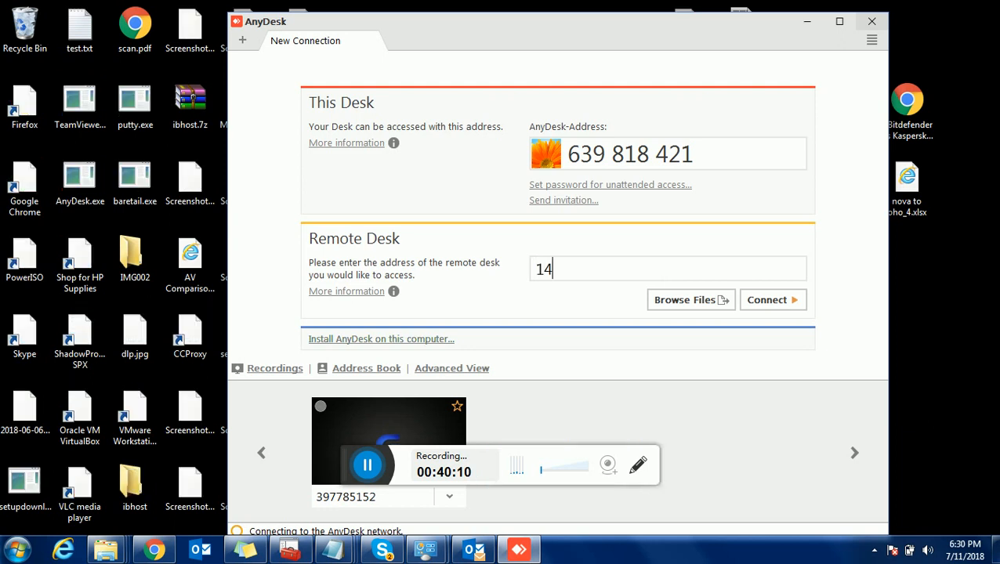
{"action": "type", "text": "89"}
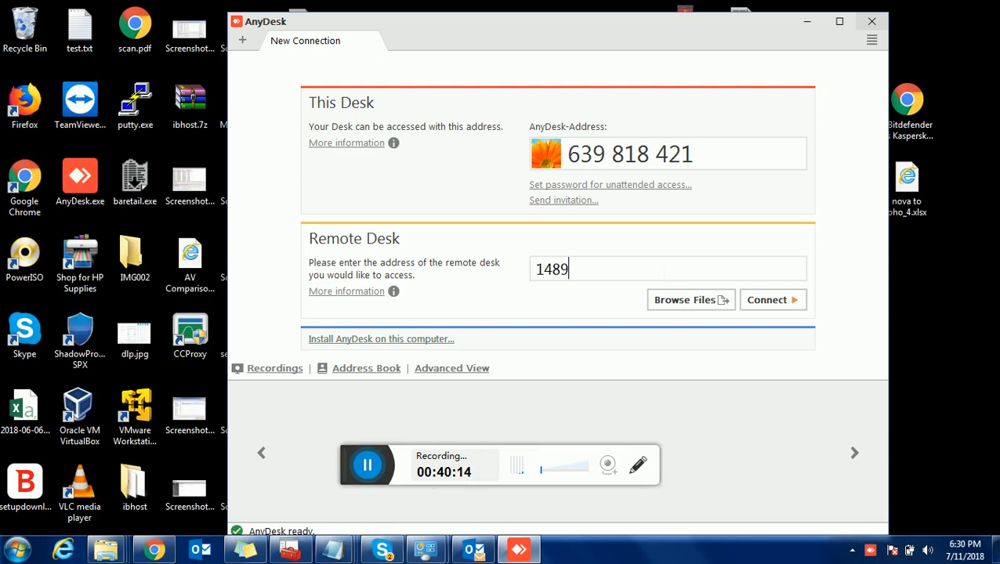
{"action": "type", "text": "68730"}
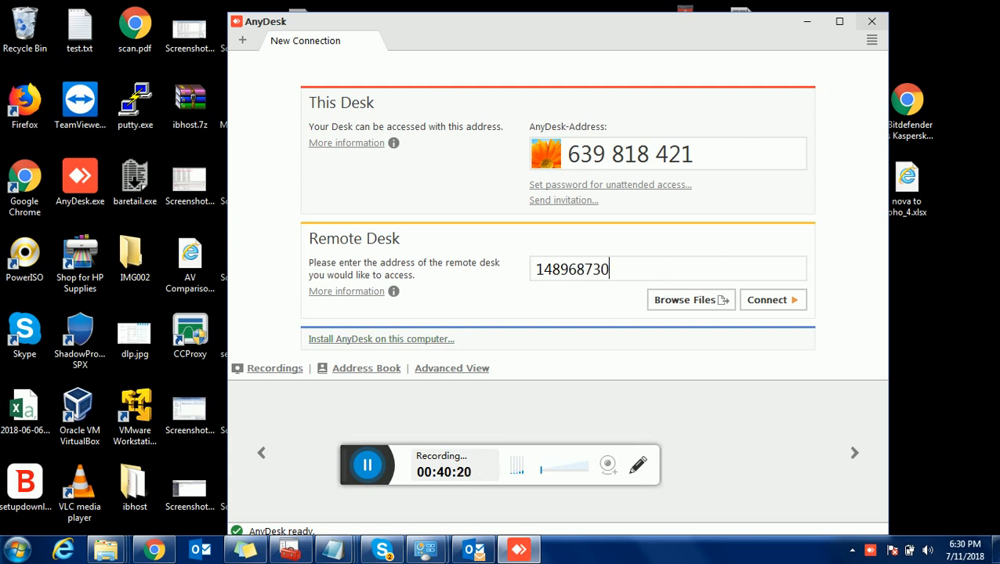
{"action": "left_click", "coordinate": [778, 304]}
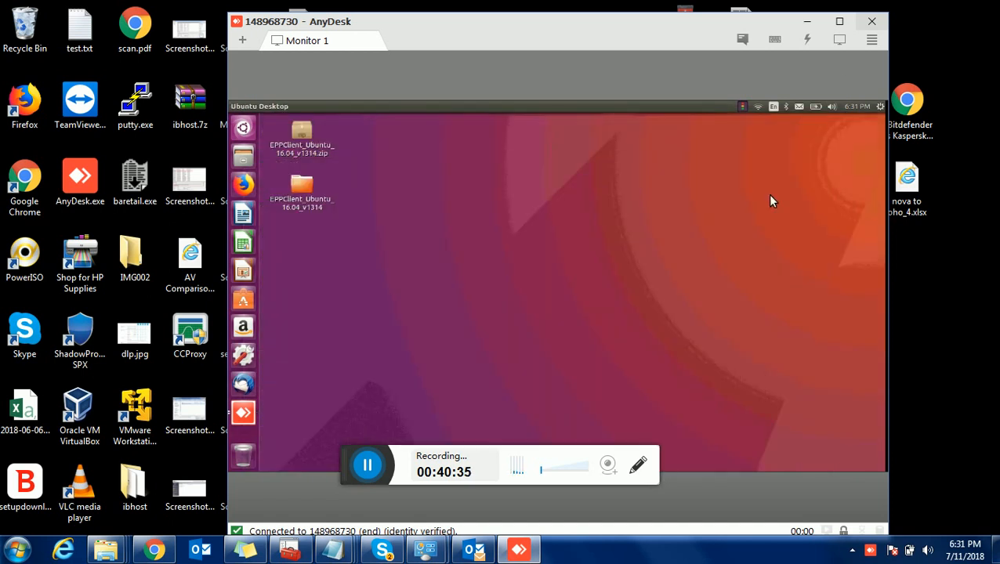
{"action": "left_click", "coordinate": [746, 111]}
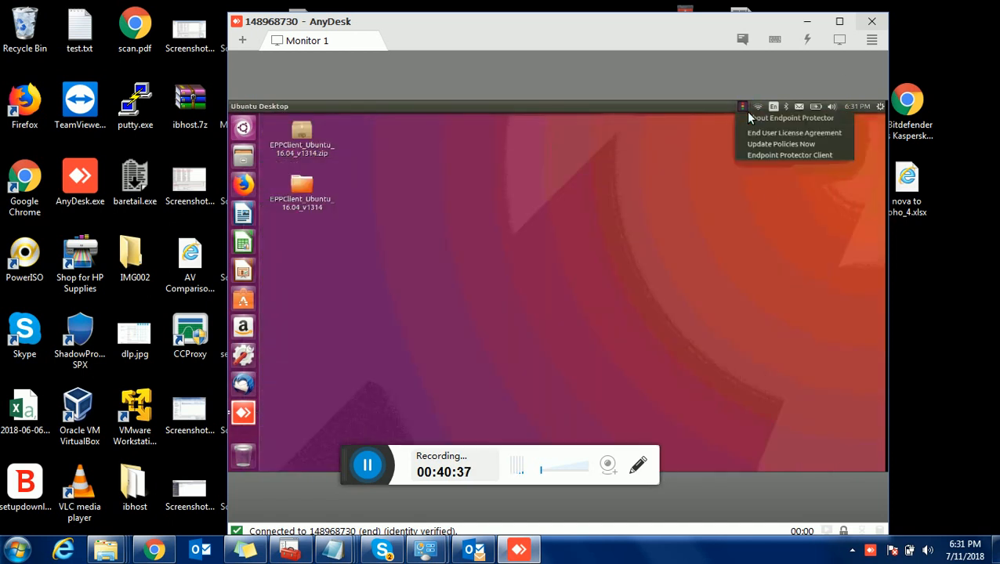
{"action": "left_click", "coordinate": [767, 148]}
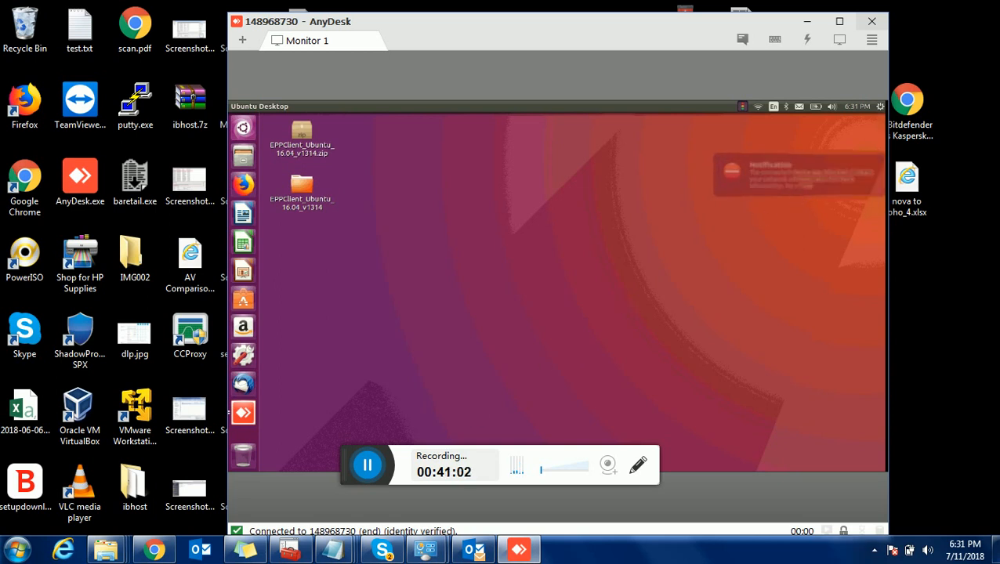
- Switch back to Chrome, open the Logs Report, and examine the blocked USB storage device event of the end-Inspiron-3541 computer
{"action": "left_click", "coordinate": [156, 550]}
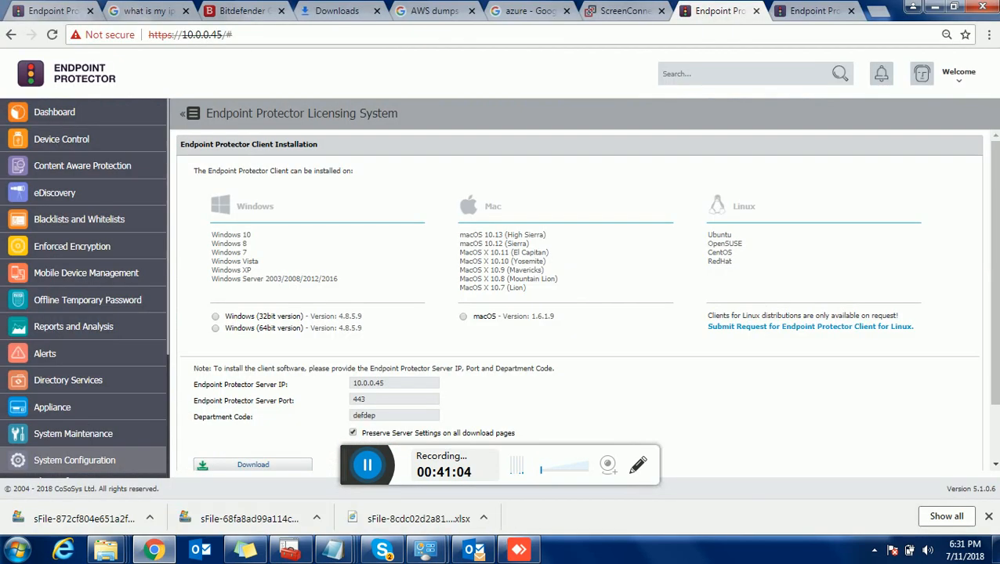
{"action": "left_click", "coordinate": [75, 330]}
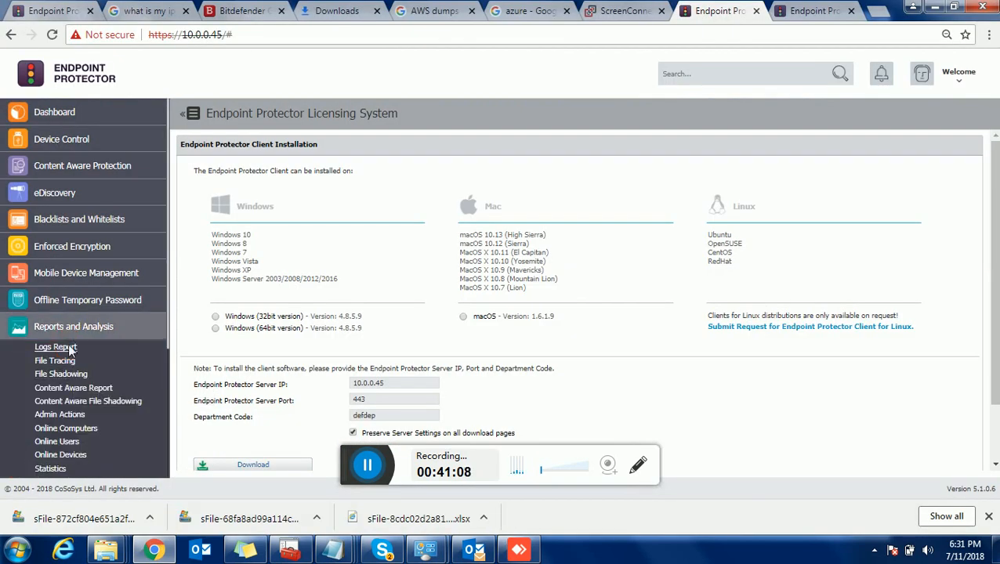
{"action": "left_click", "coordinate": [69, 349]}
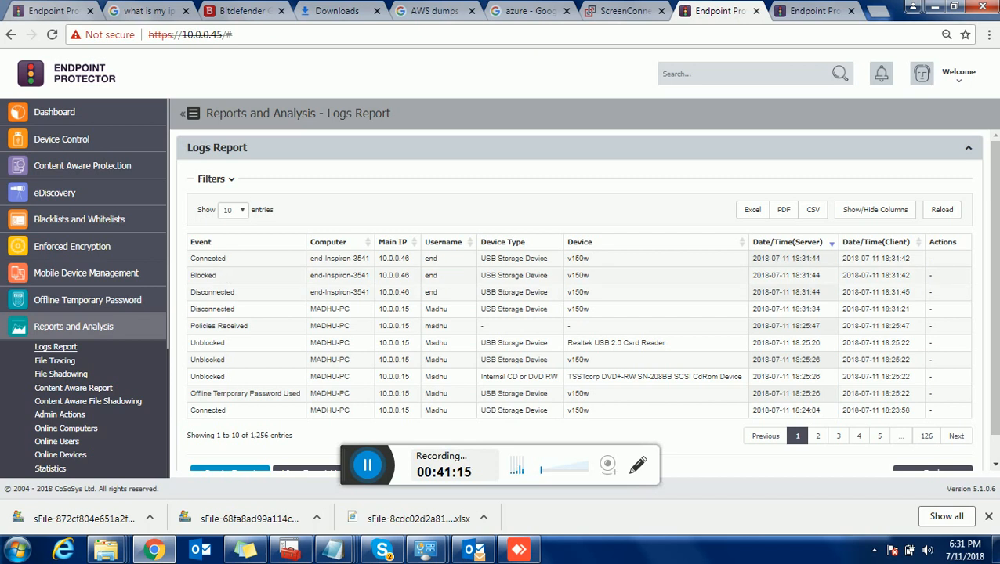
{"action": "left_click_drag", "start_coordinate": [213, 275], "coordinate": [351, 275]}
{"action": "left_click_drag", "start_coordinate": [197, 275], "coordinate": [233, 273]}
{"action": "left_click_drag", "start_coordinate": [329, 278], "coordinate": [468, 287]}
{"action": "left_click_drag", "start_coordinate": [581, 276], "coordinate": [768, 288]}
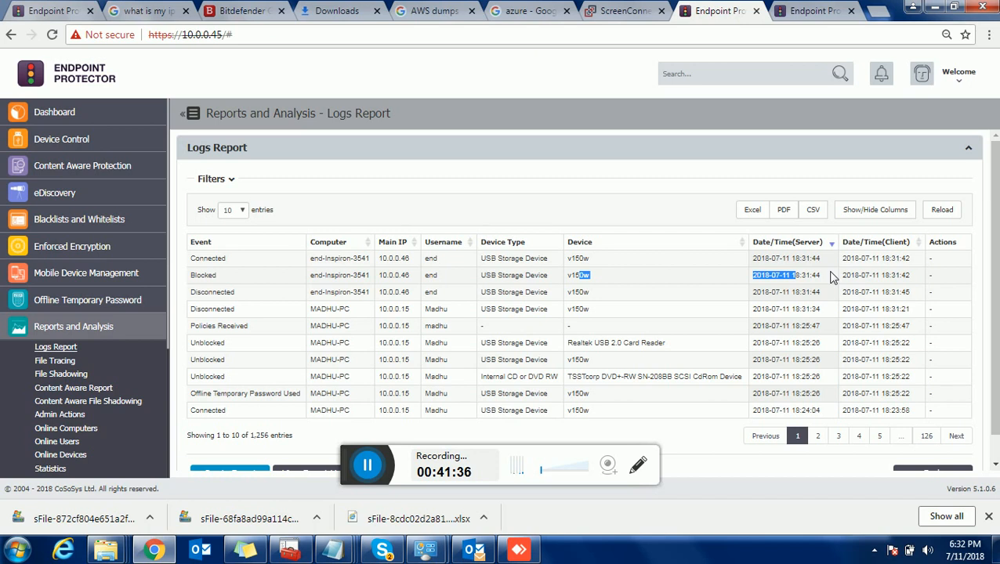
- View the Content Aware Protection policies, and switch to the AnyDesk session to check the test.ods mail attachment before closing the session
{"action": "left_click", "coordinate": [37, 170]}
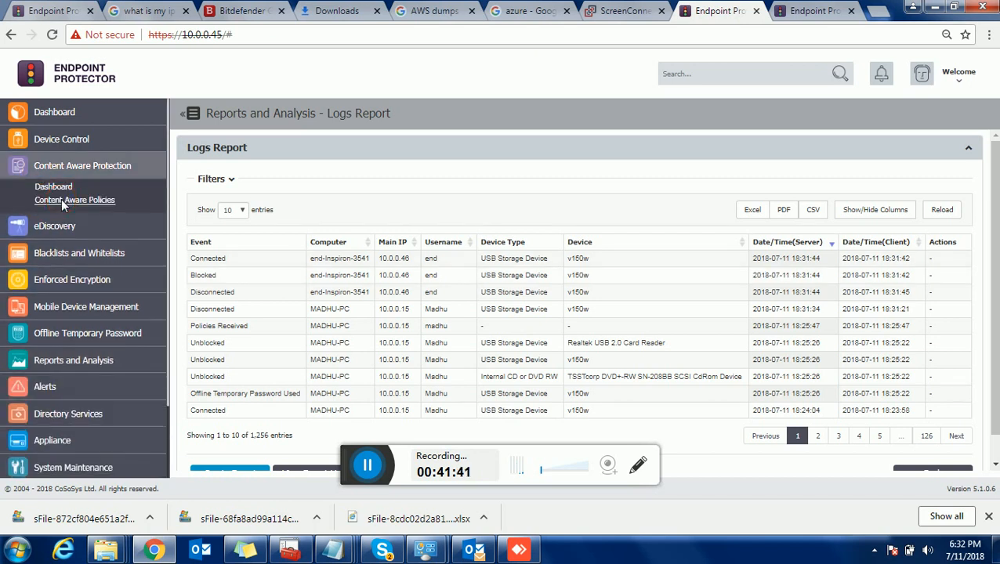
{"action": "left_click", "coordinate": [61, 198]}
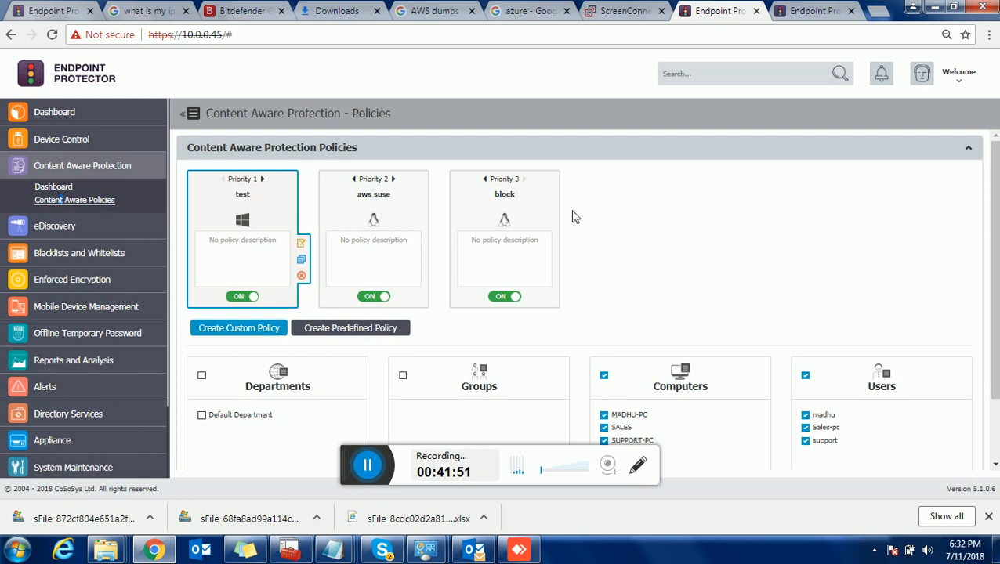
{"action": "left_click", "coordinate": [525, 554]}
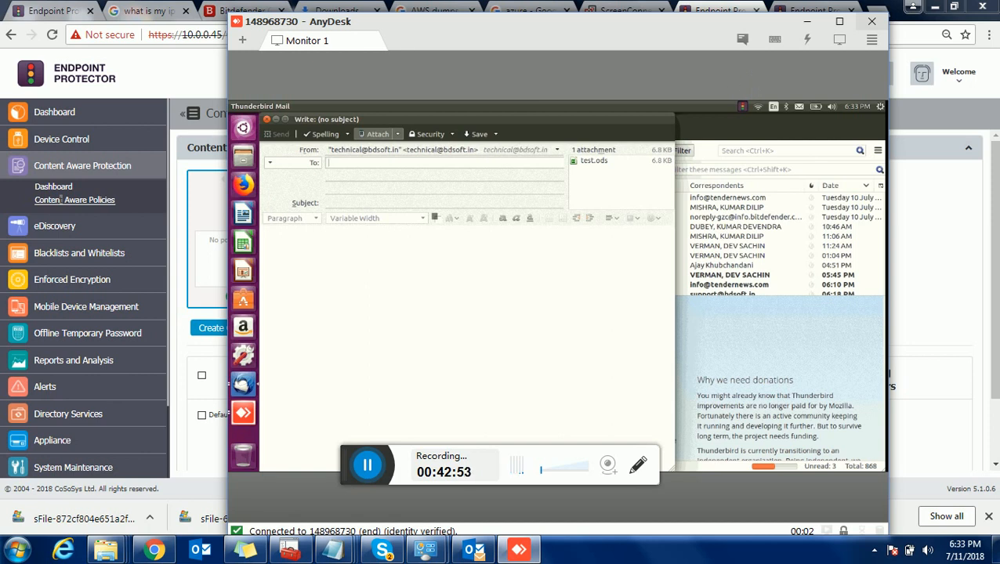
{"action": "left_click", "coordinate": [869, 26]}
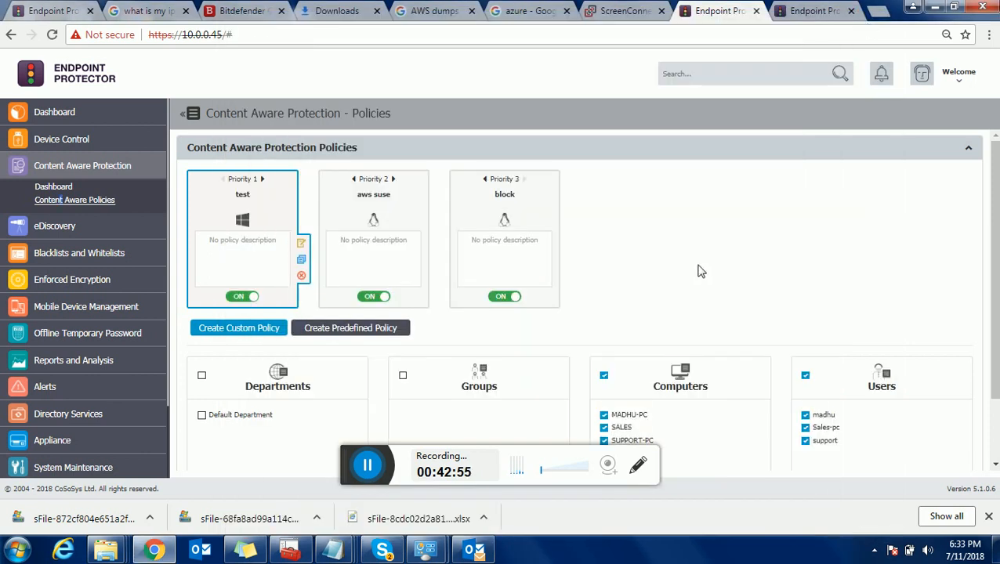
- Open the aws suse policy for editing, and review its policy information and exit points
{"action": "left_click", "coordinate": [408, 261]}
{"action": "left_click", "coordinate": [428, 243]}
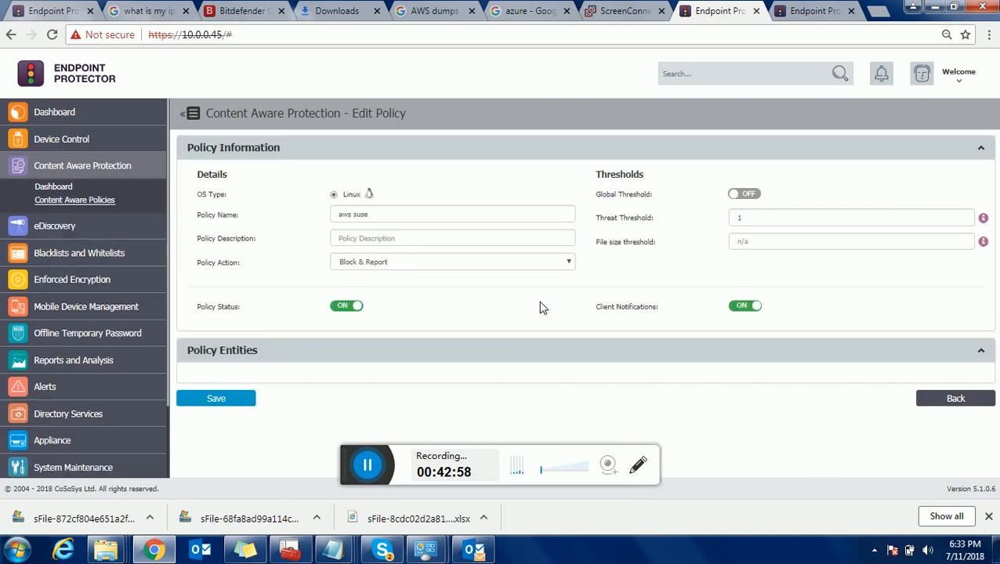
{"action": "scroll", "coordinate": [540, 306], "scroll_direction": "down", "scroll_amount": 2}
{"action": "scroll", "coordinate": [339, 282], "scroll_direction": "down", "scroll_amount": 1}
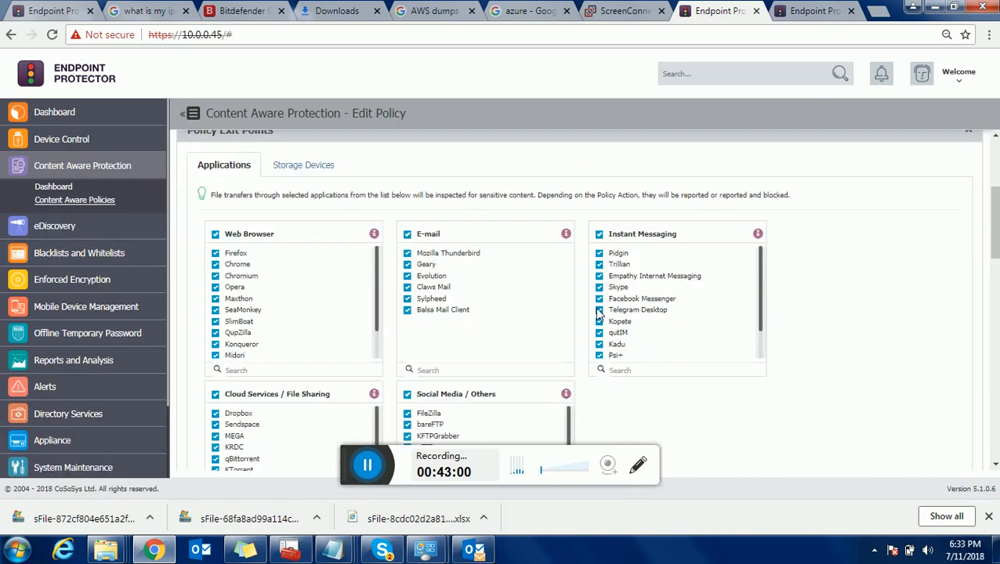
{"action": "left_click", "coordinate": [335, 169]}
- Review the file types and predefined content in the aws suse policy's blacklists, including the credit card entries
{"action": "scroll", "coordinate": [710, 324], "scroll_direction": "down", "scroll_amount": 9}
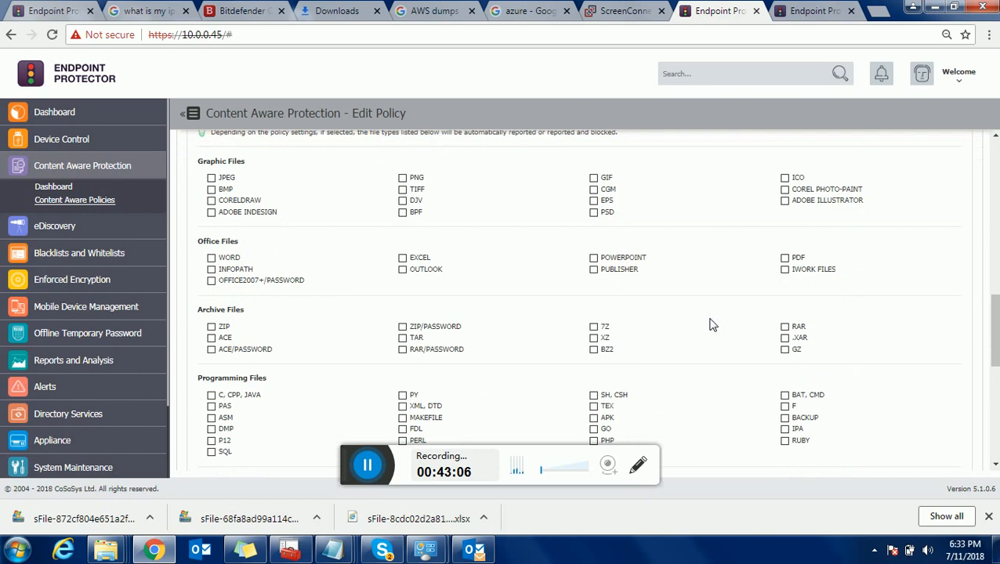
{"action": "scroll", "coordinate": [711, 324], "scroll_direction": "down", "scroll_amount": 2}
{"action": "scroll", "coordinate": [710, 325], "scroll_direction": "up", "scroll_amount": 3}
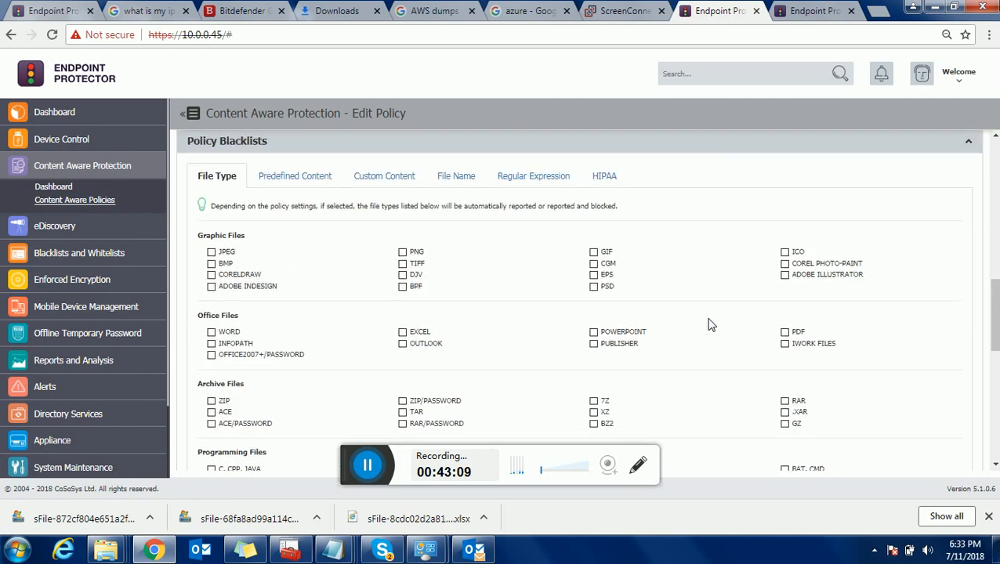
{"action": "scroll", "coordinate": [710, 324], "scroll_direction": "up", "scroll_amount": 2}
{"action": "left_click", "coordinate": [296, 322]}
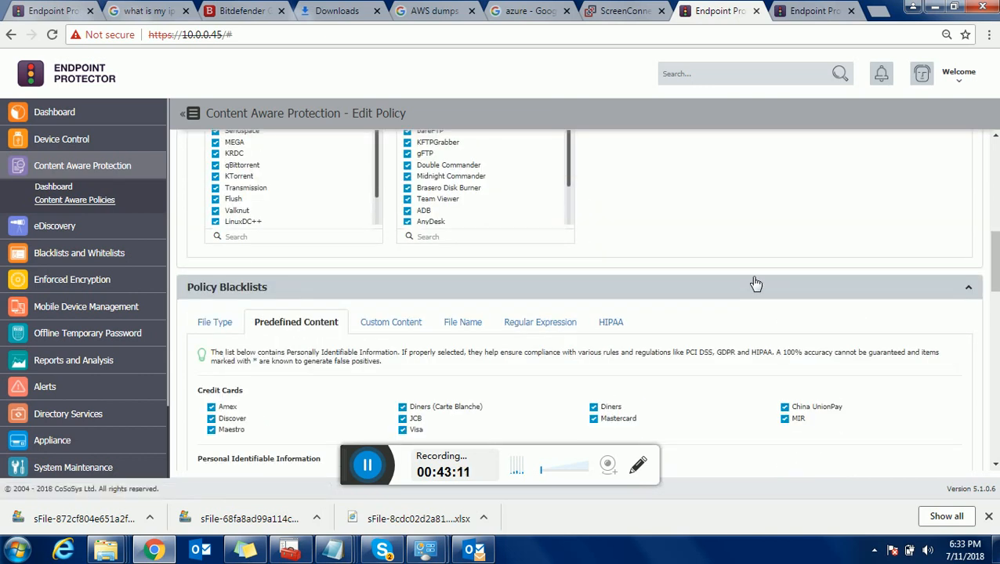
{"action": "scroll", "coordinate": [753, 283], "scroll_direction": "down", "scroll_amount": 2}
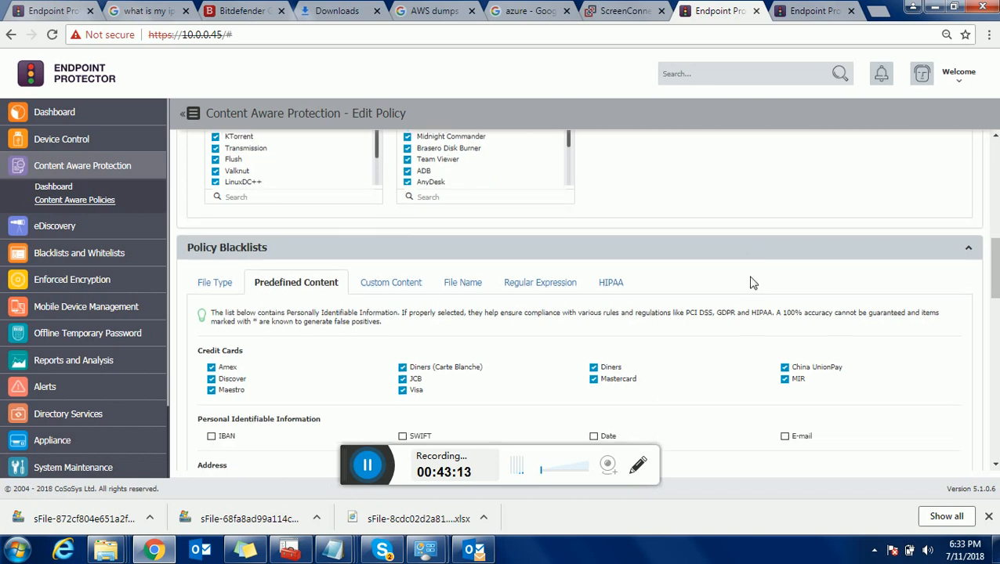